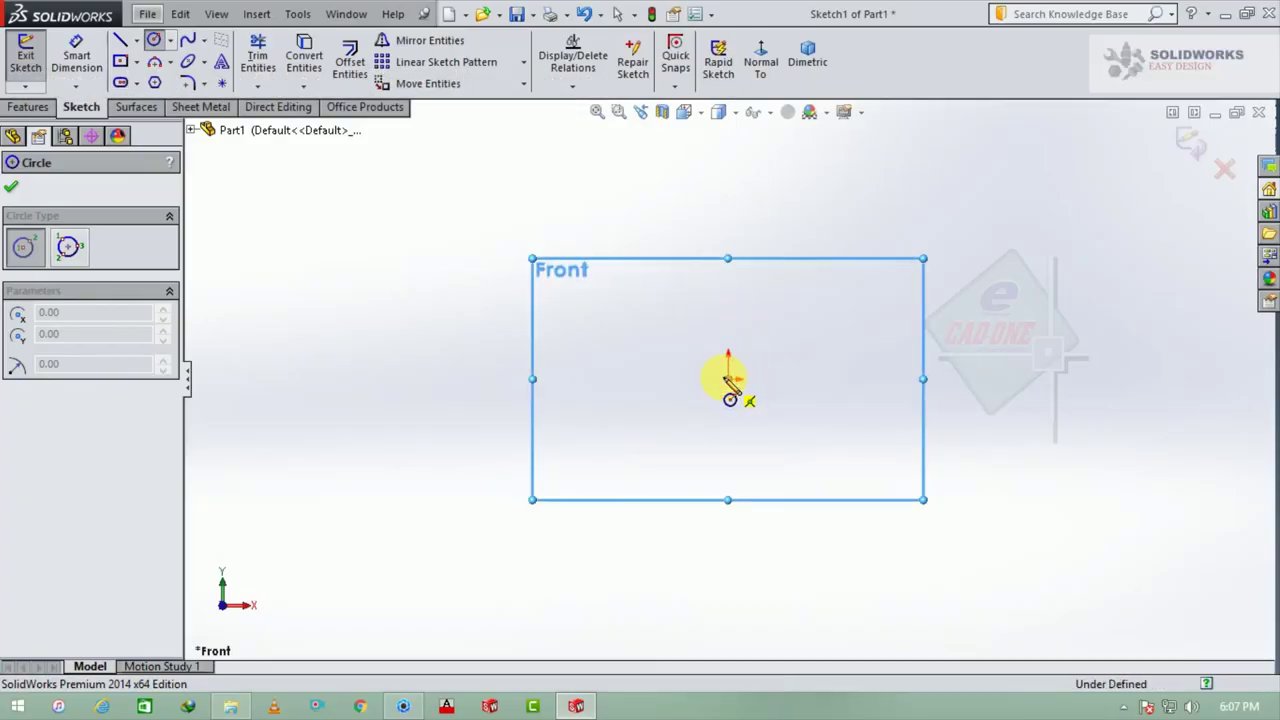
# - Draw two concentric circles centred on the sketch origin
pyautogui.click(728, 378)
pyautogui.click(779, 369)
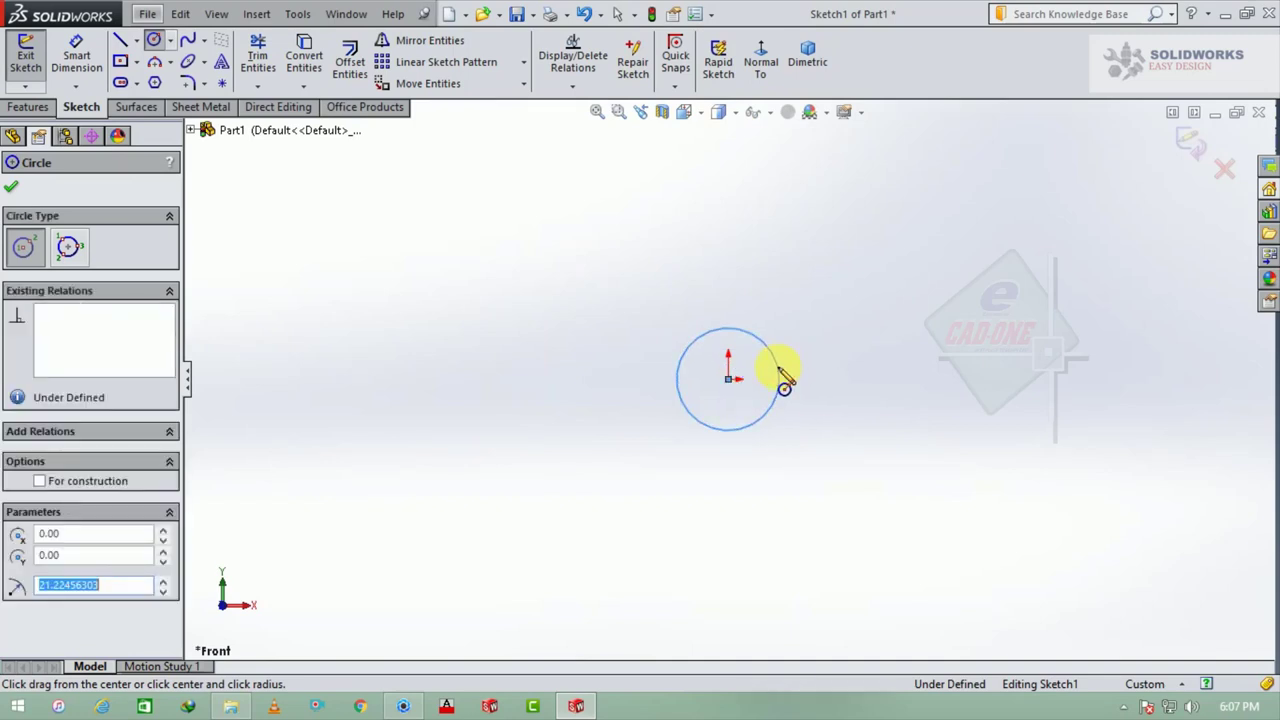
pyautogui.click(729, 380)
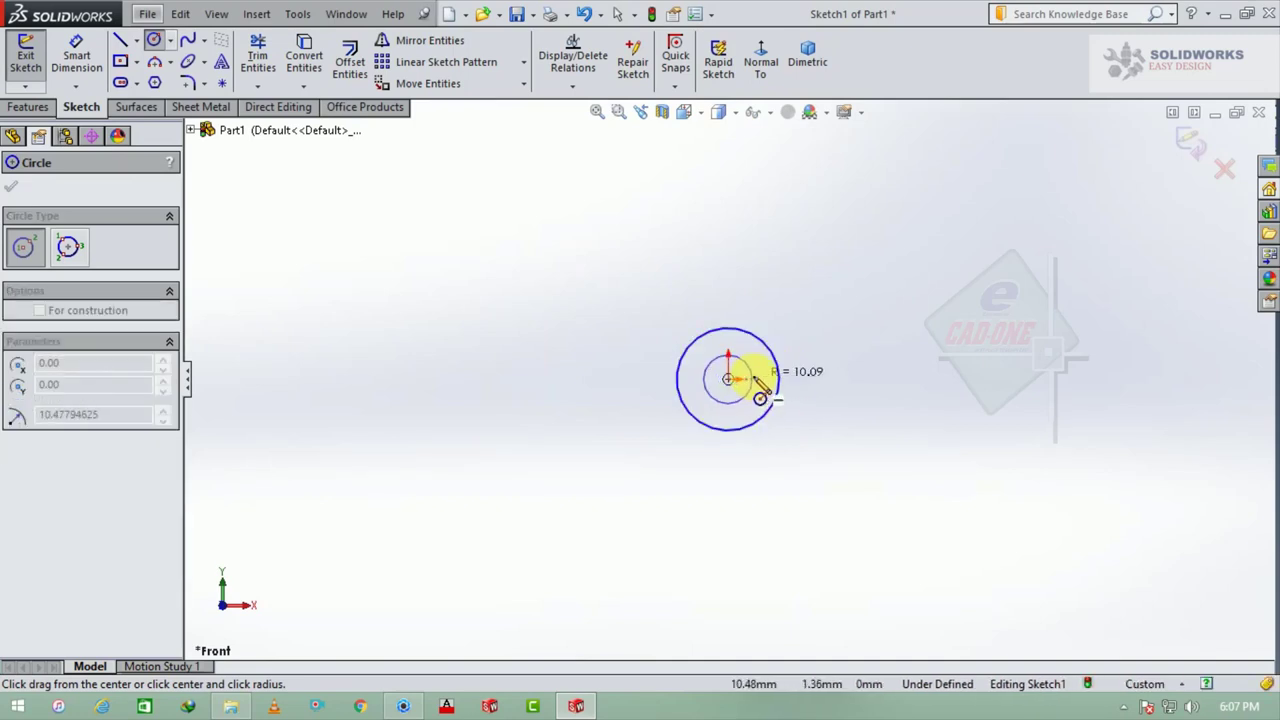
pyautogui.click(757, 381)
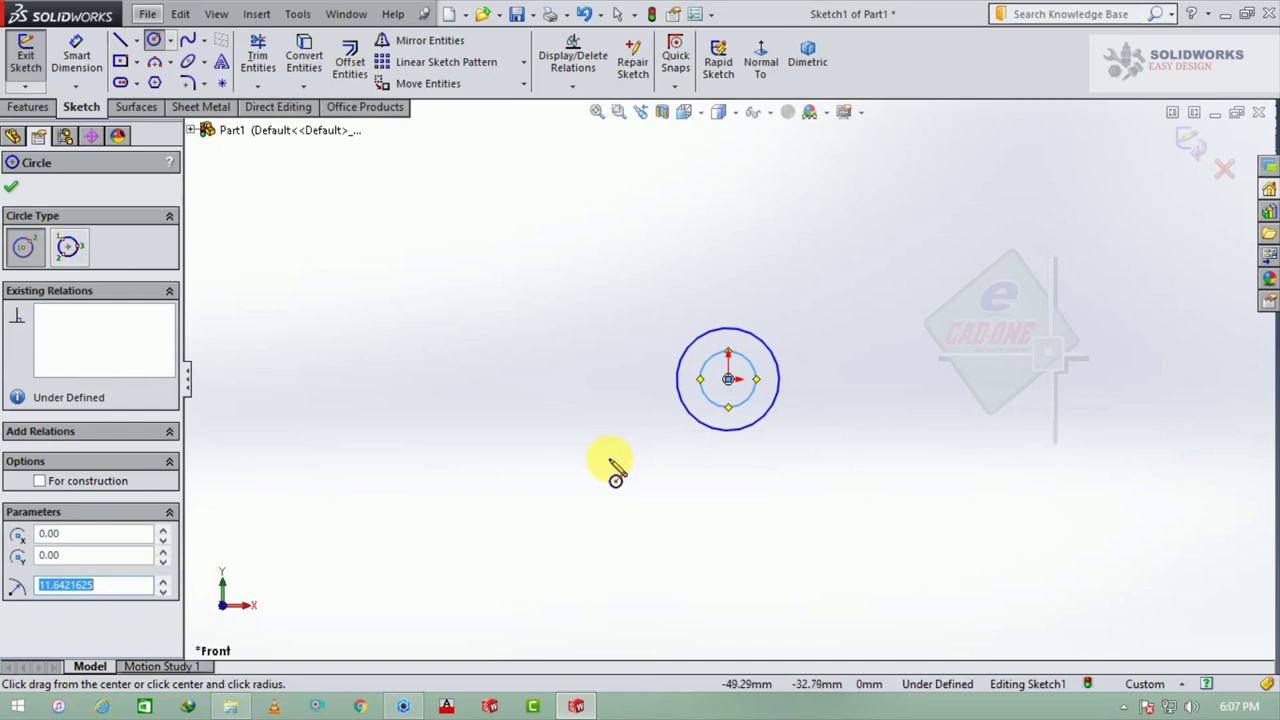
pyautogui.press('Escape')
# - Draw an angled line down-left and a vertical line downward from the circles' centre
pyautogui.press('l')
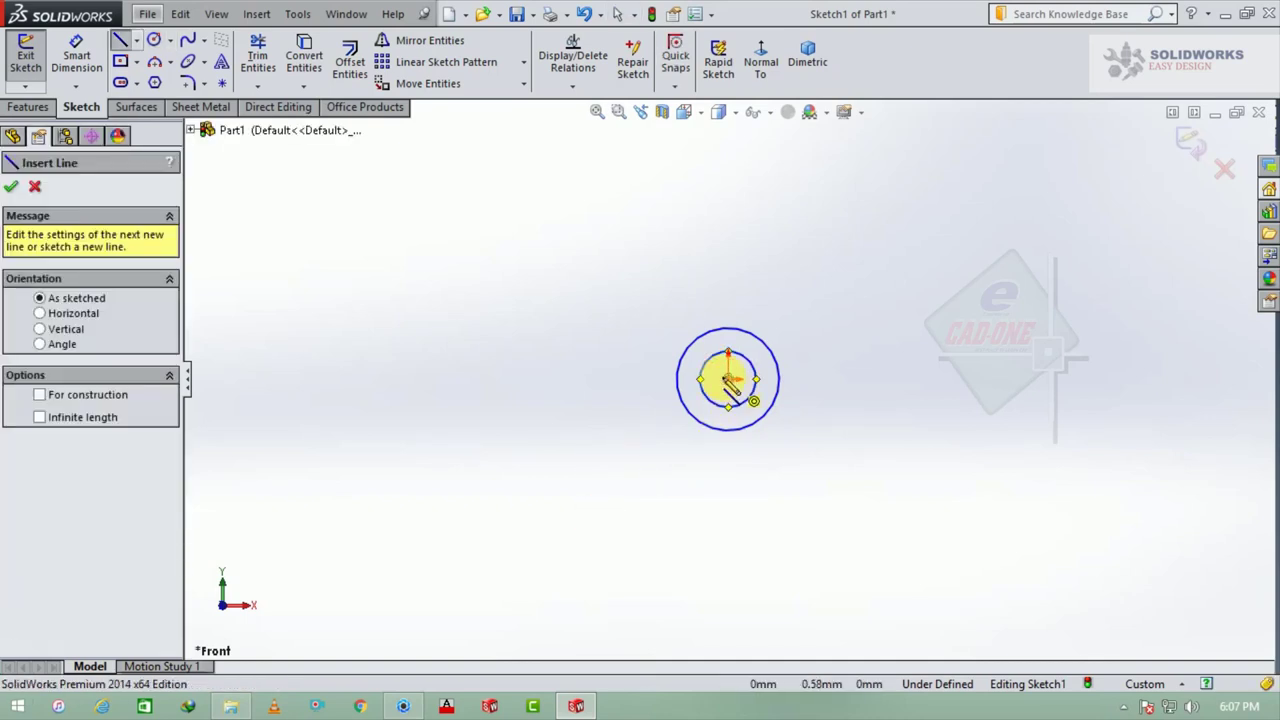
pyautogui.click(728, 379)
pyautogui.click(432, 512)
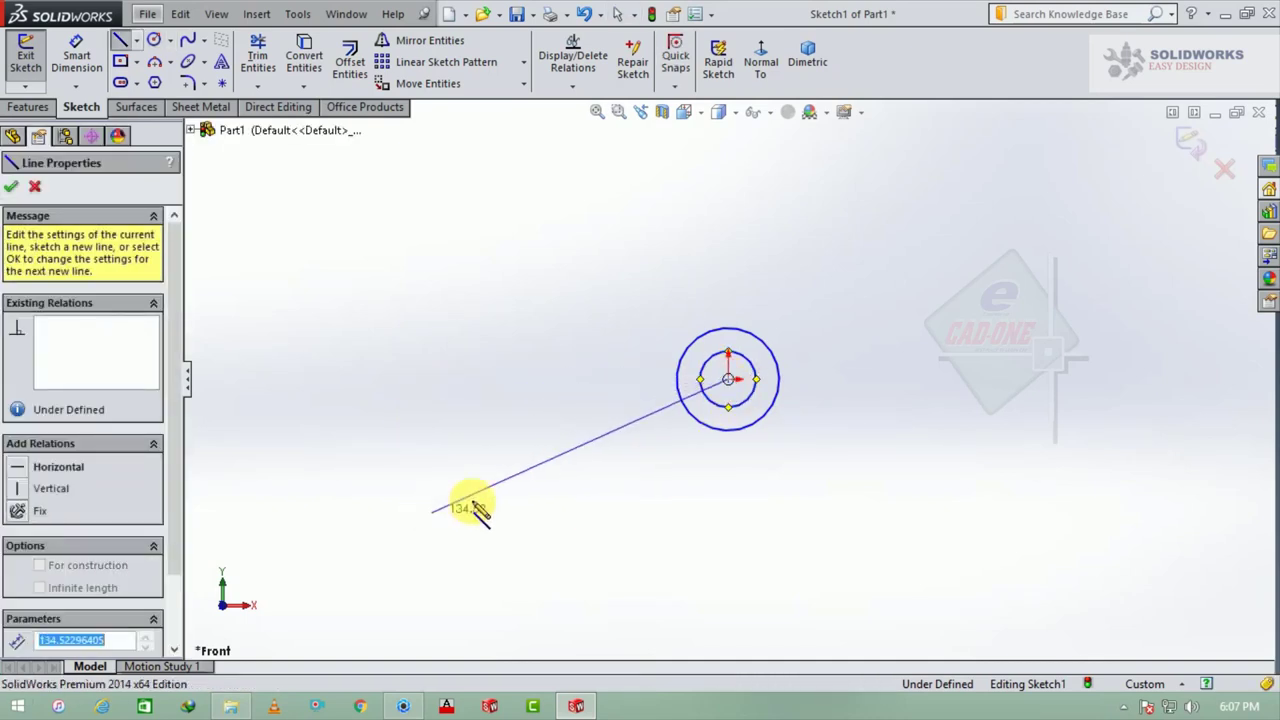
pyautogui.press('Escape')
pyautogui.press('l')
pyautogui.click(728, 380)
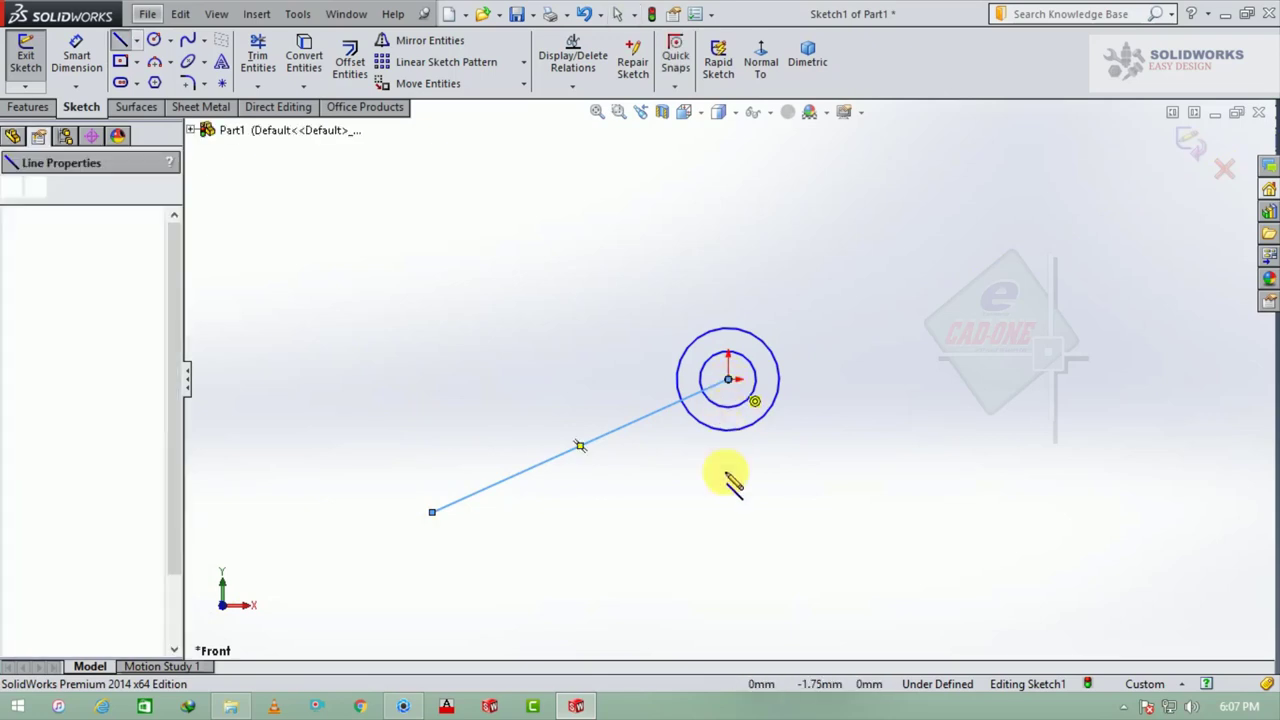
pyautogui.click(728, 605)
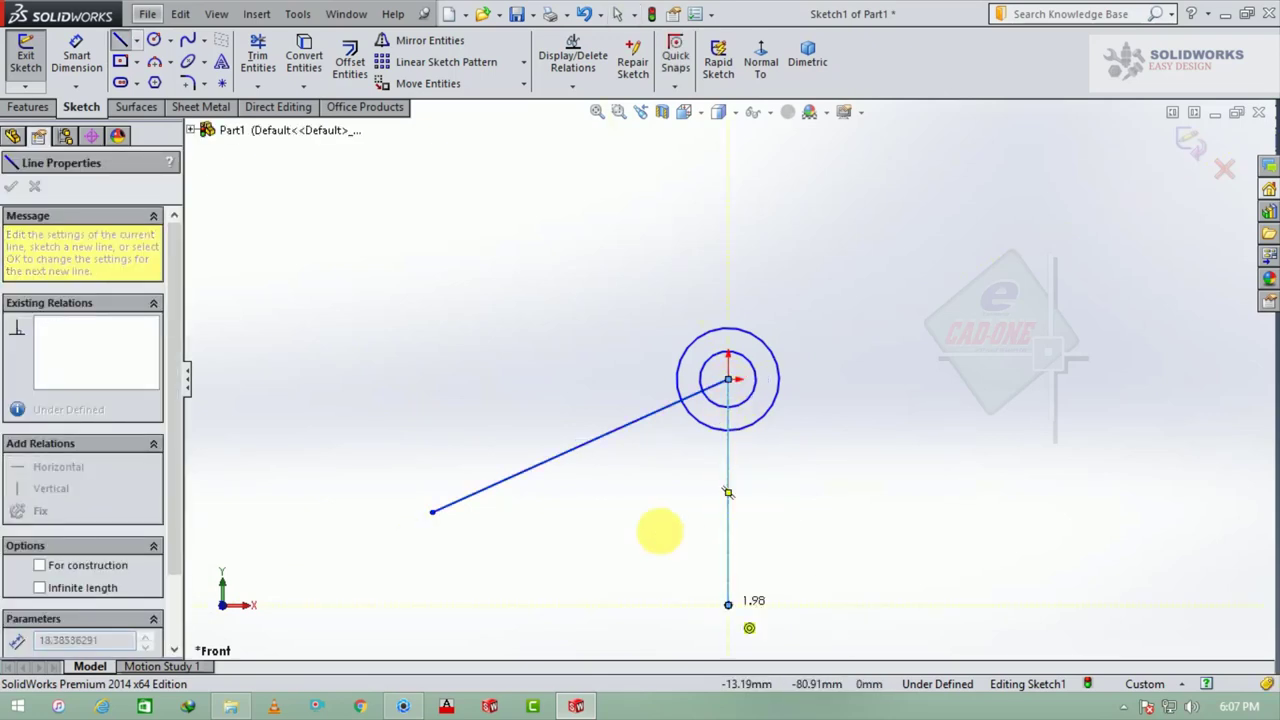
pyautogui.press('Escape')
# - Convert both lines into construction geometry
pyautogui.click(586, 445)
pyautogui.keyDown('ctrl'); pyautogui.click(730, 490); pyautogui.keyUp('ctrl')
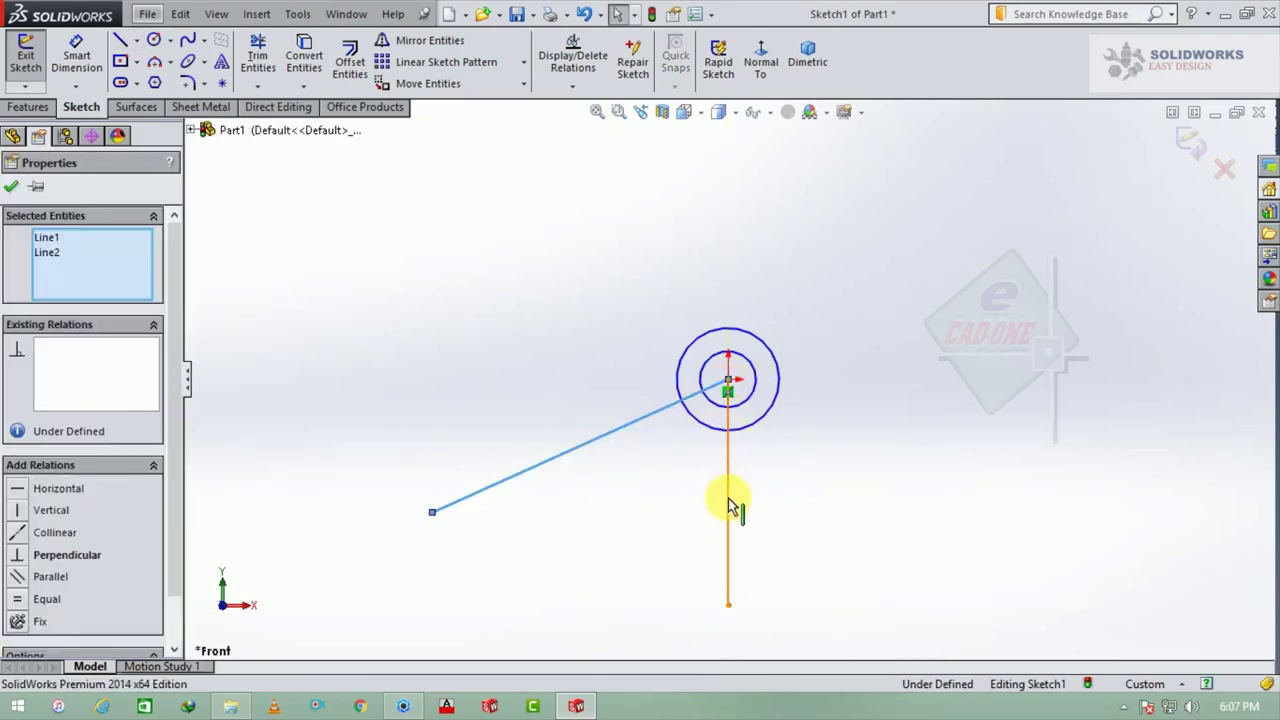
pyautogui.click(802, 420)
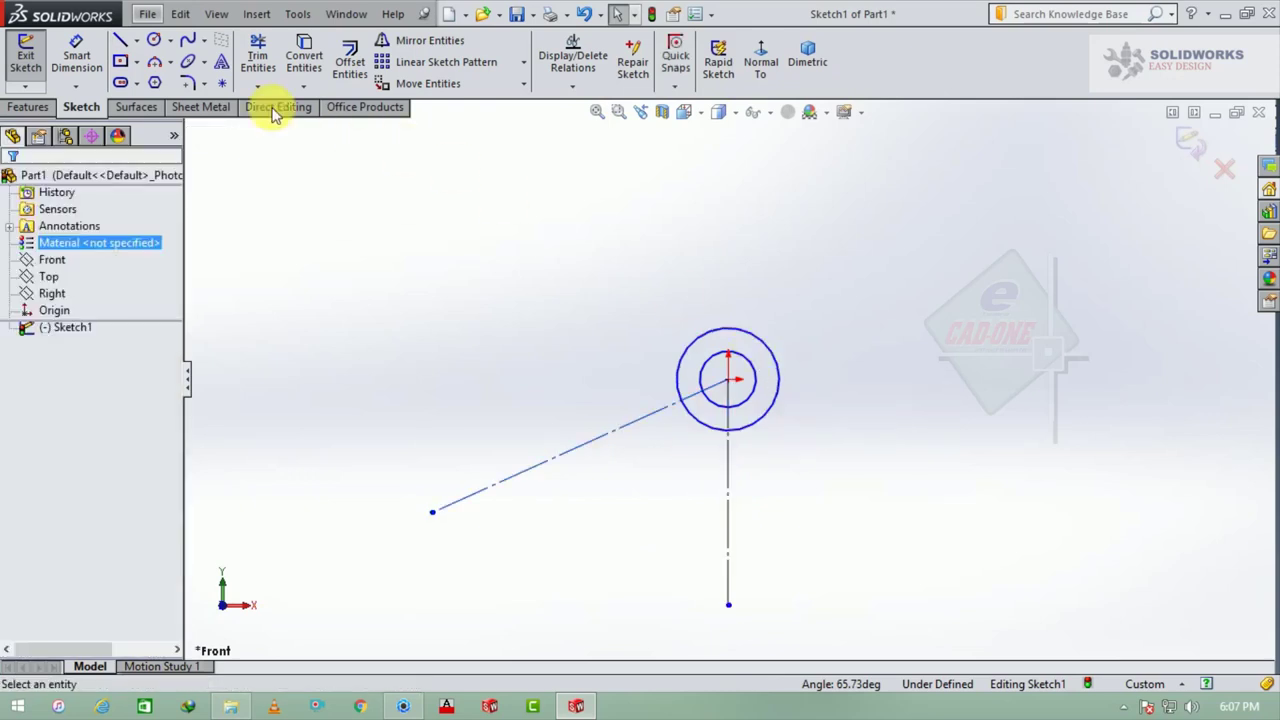
# - Dimension the angle between the construction lines as 60°
pyautogui.click(76, 55)
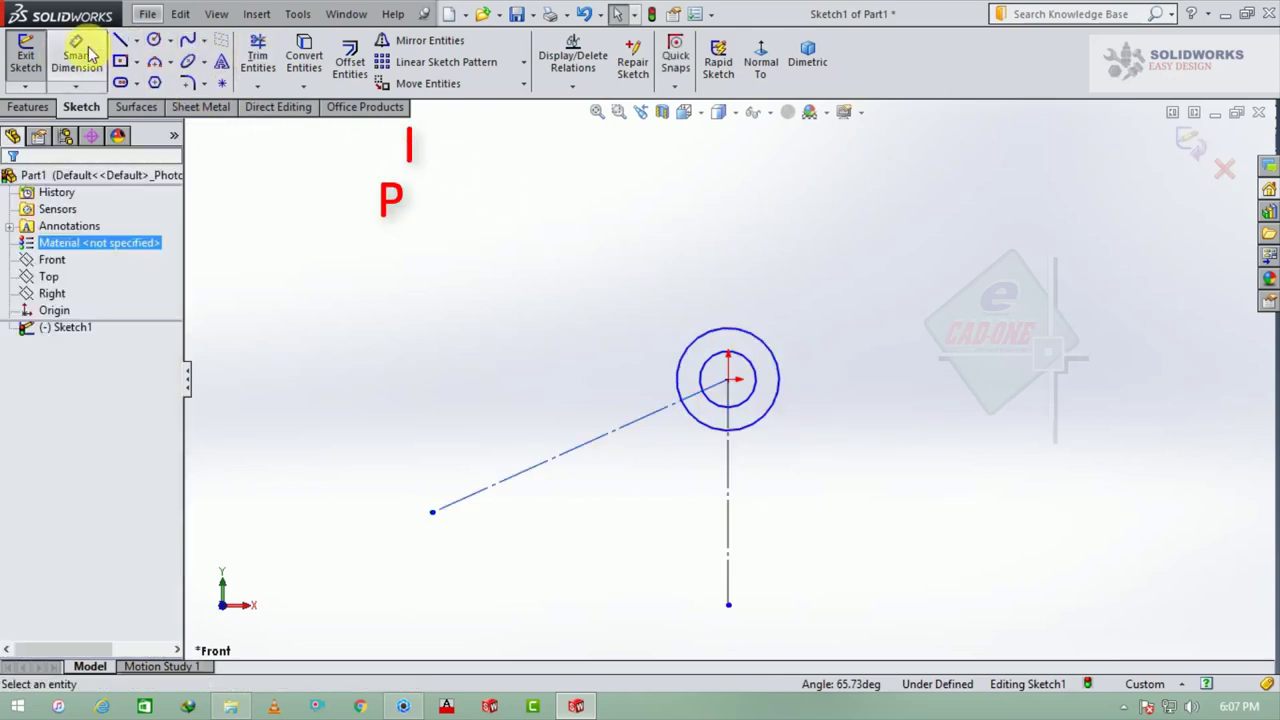
pyautogui.click(642, 417)
pyautogui.click(726, 478)
pyautogui.click(625, 560)
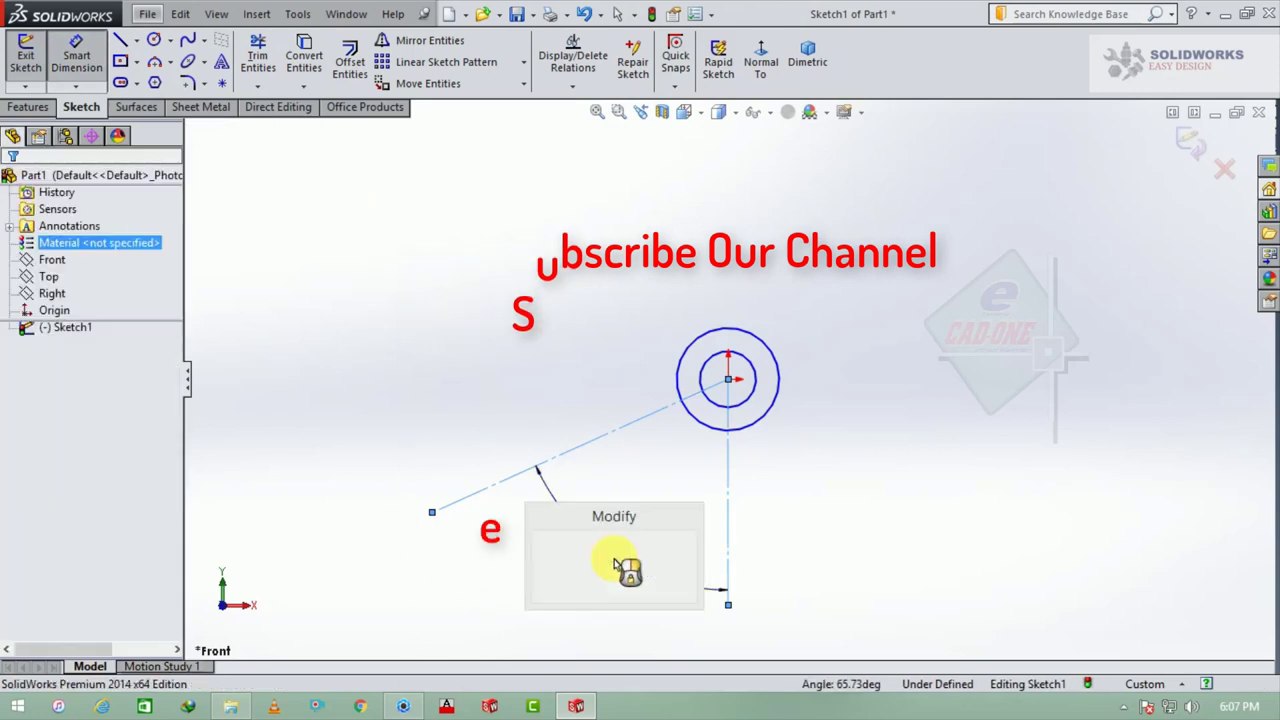
pyautogui.write('60')
pyautogui.press('Return')
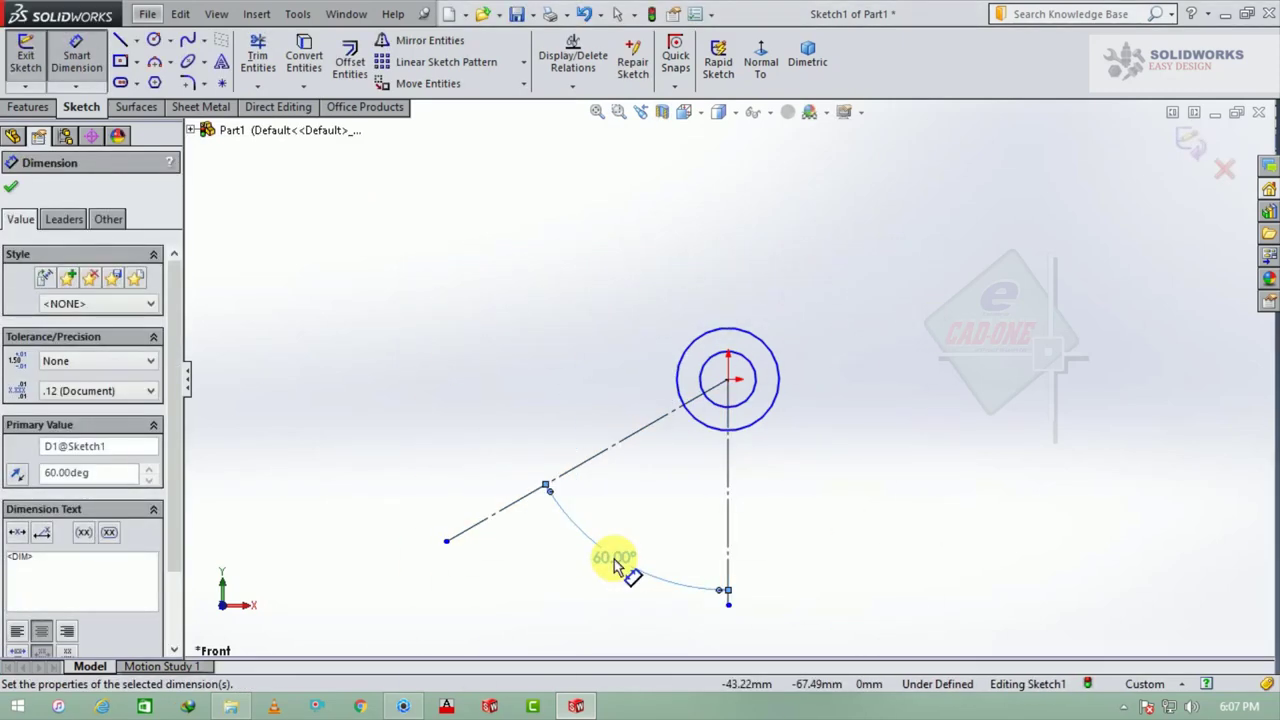
pyautogui.press('Escape')
# - Dimension the outer circle's diameter as 18 mm
pyautogui.click(76, 55)
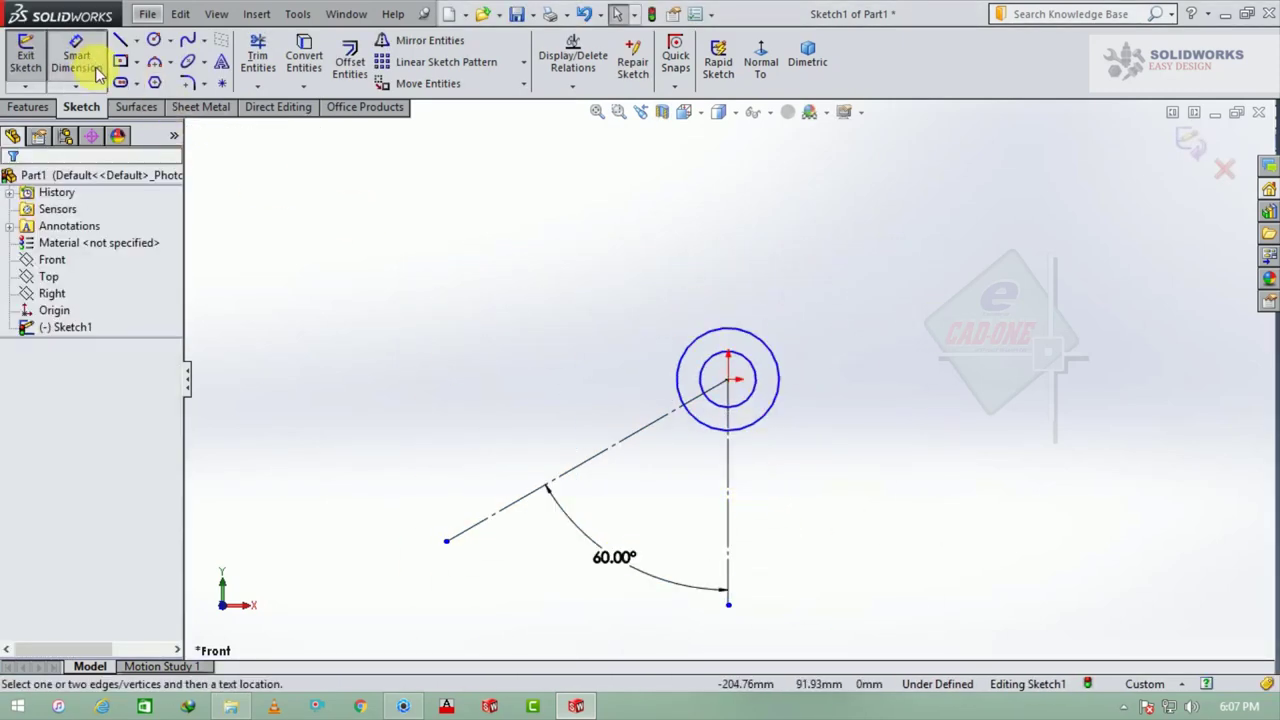
pyautogui.click(752, 338)
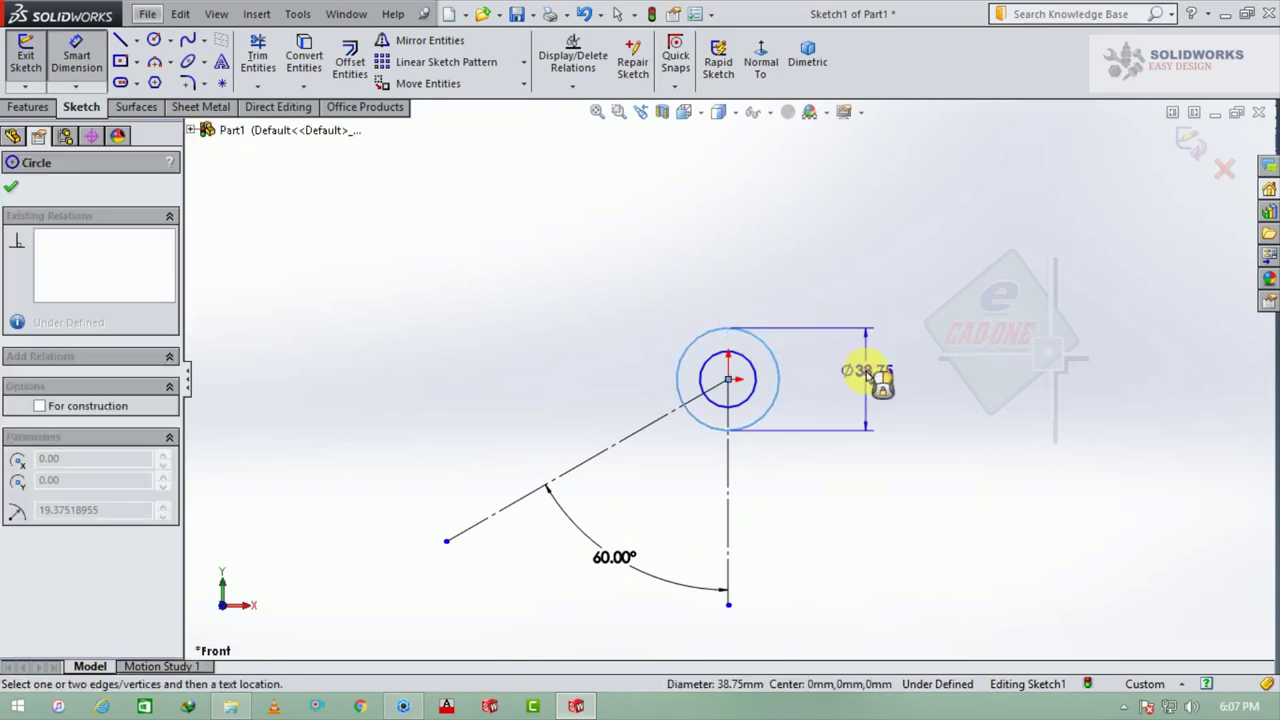
pyautogui.click(868, 375)
pyautogui.write('18')
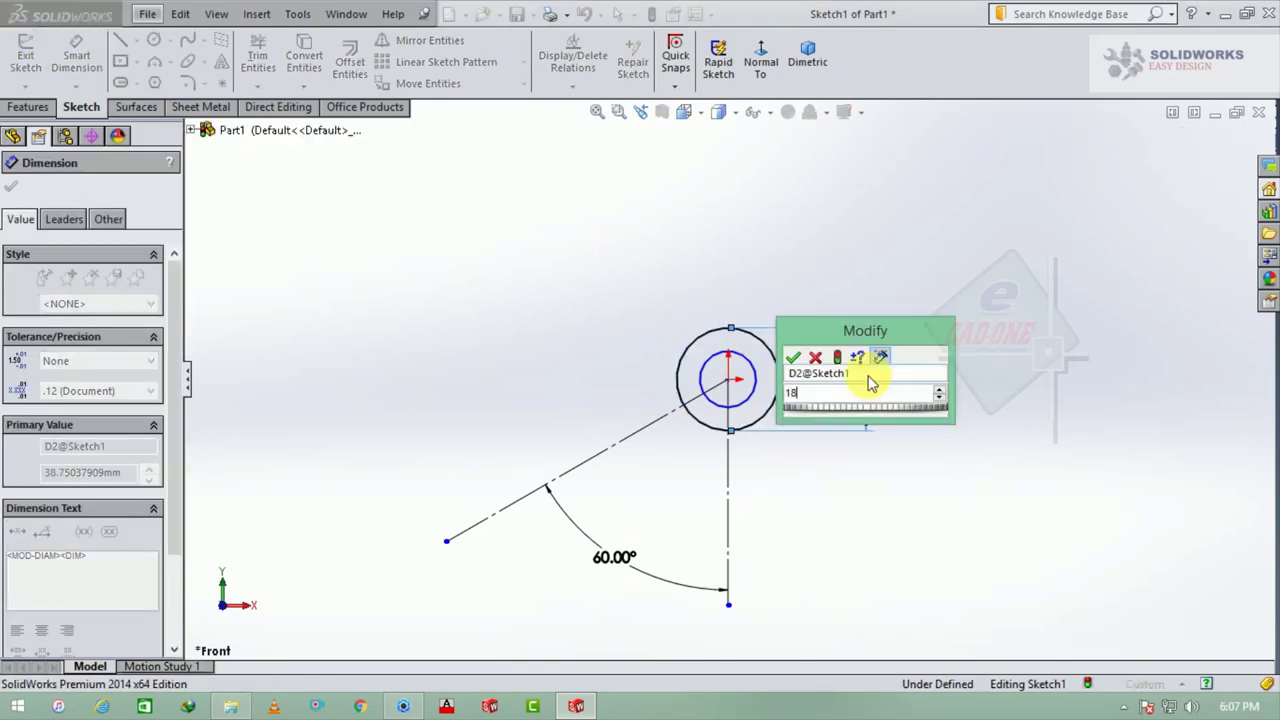
pyautogui.press('Return')
pyautogui.scroll(-3, 771, 375)
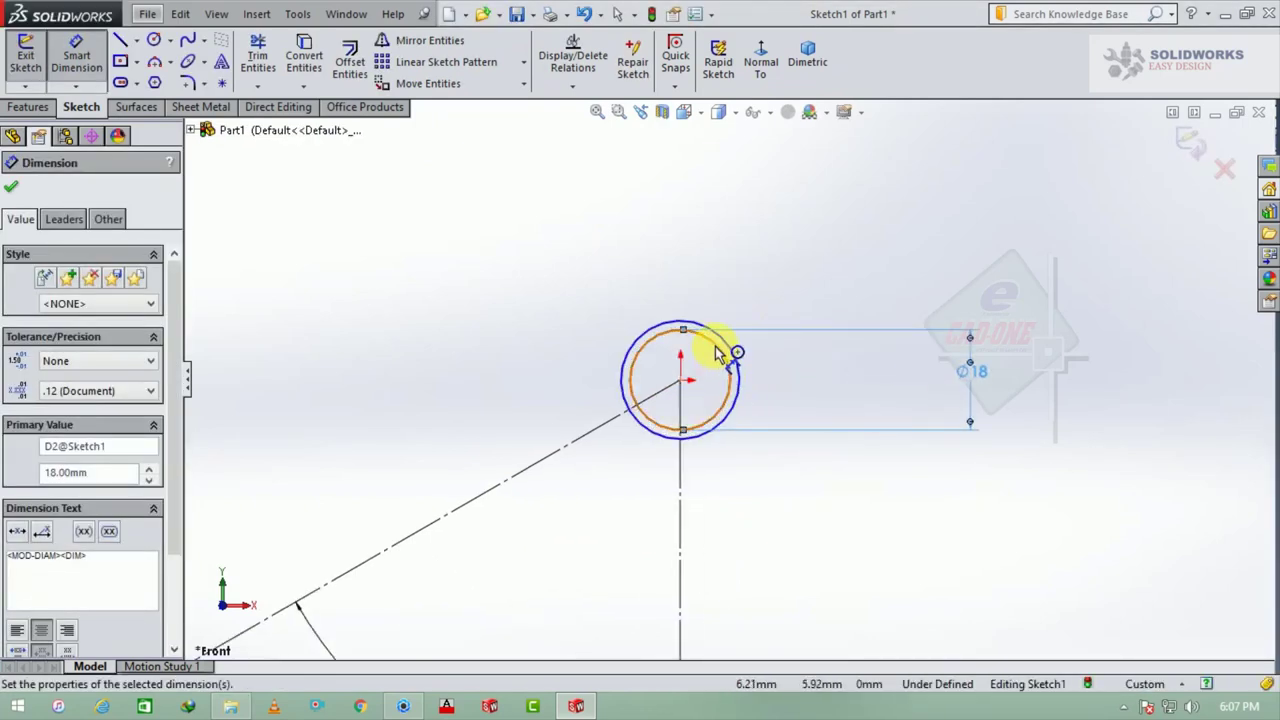
# - Dimension the inner circle's diameter as 10 mm
pyautogui.click(733, 353)
pyautogui.press('Escape')
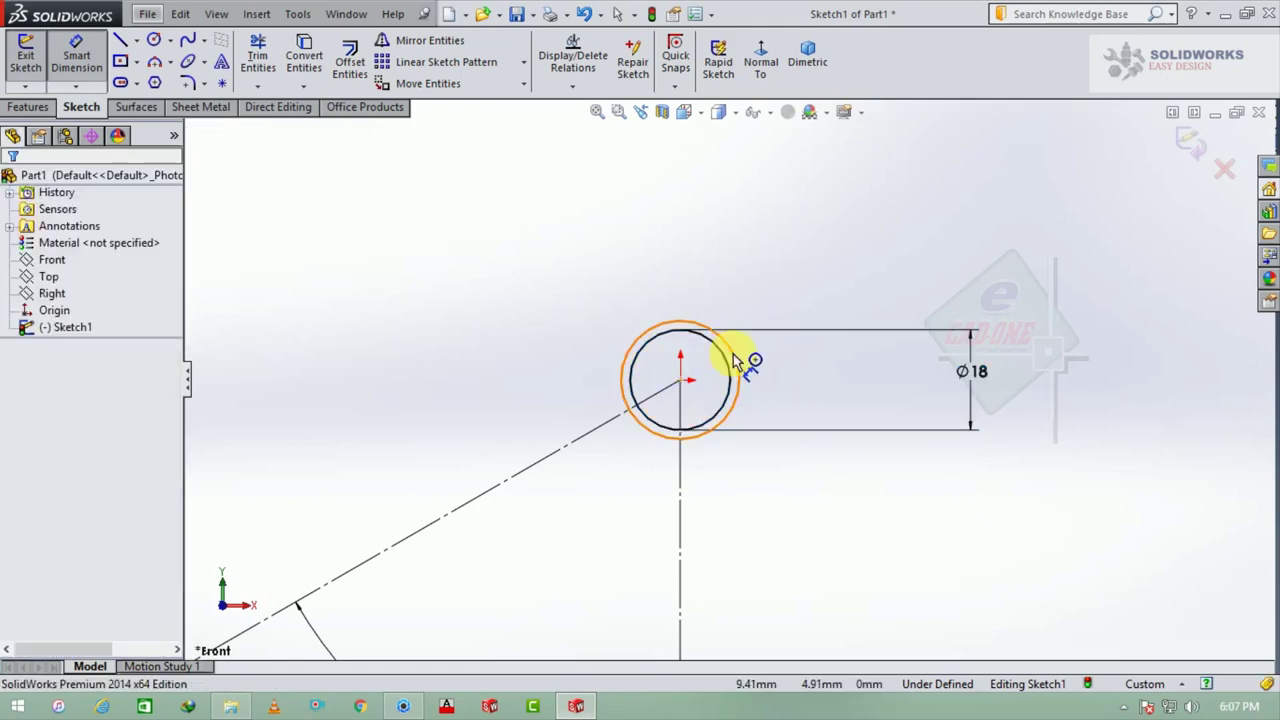
pyautogui.click(737, 357)
pyautogui.click(840, 385)
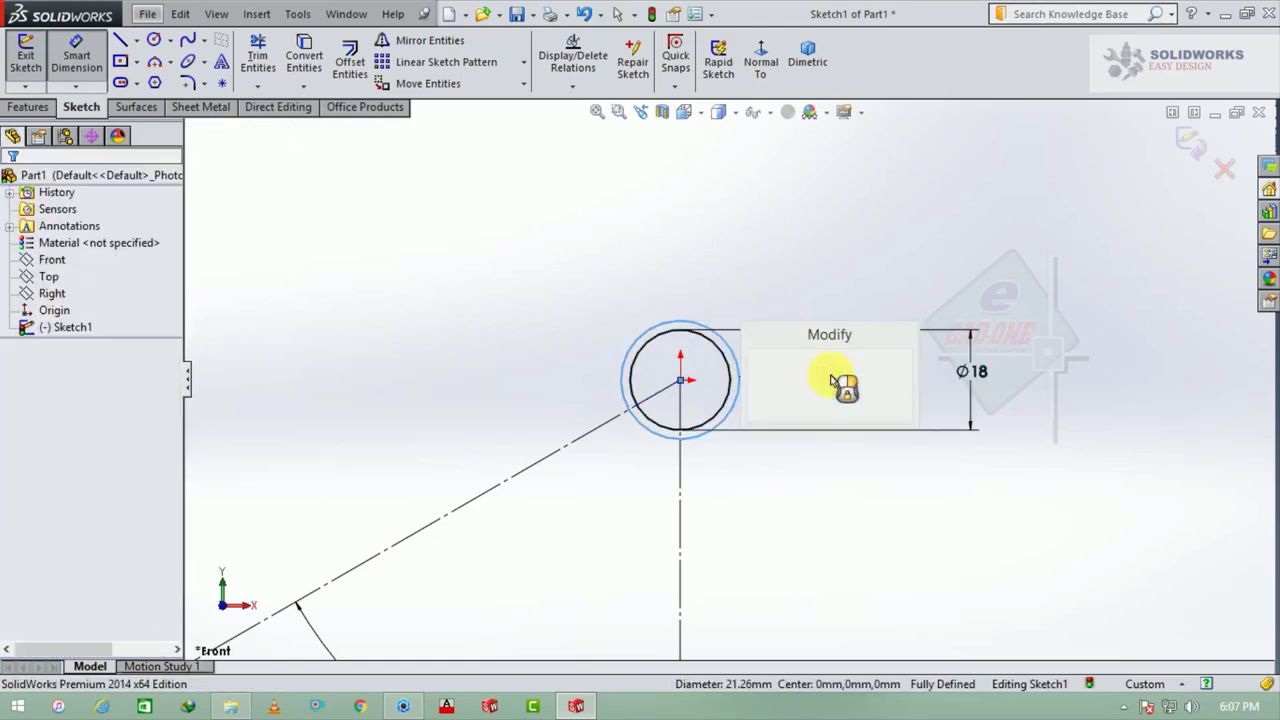
pyautogui.write('10')
pyautogui.press('Return')
pyautogui.scroll(3, 833, 383)
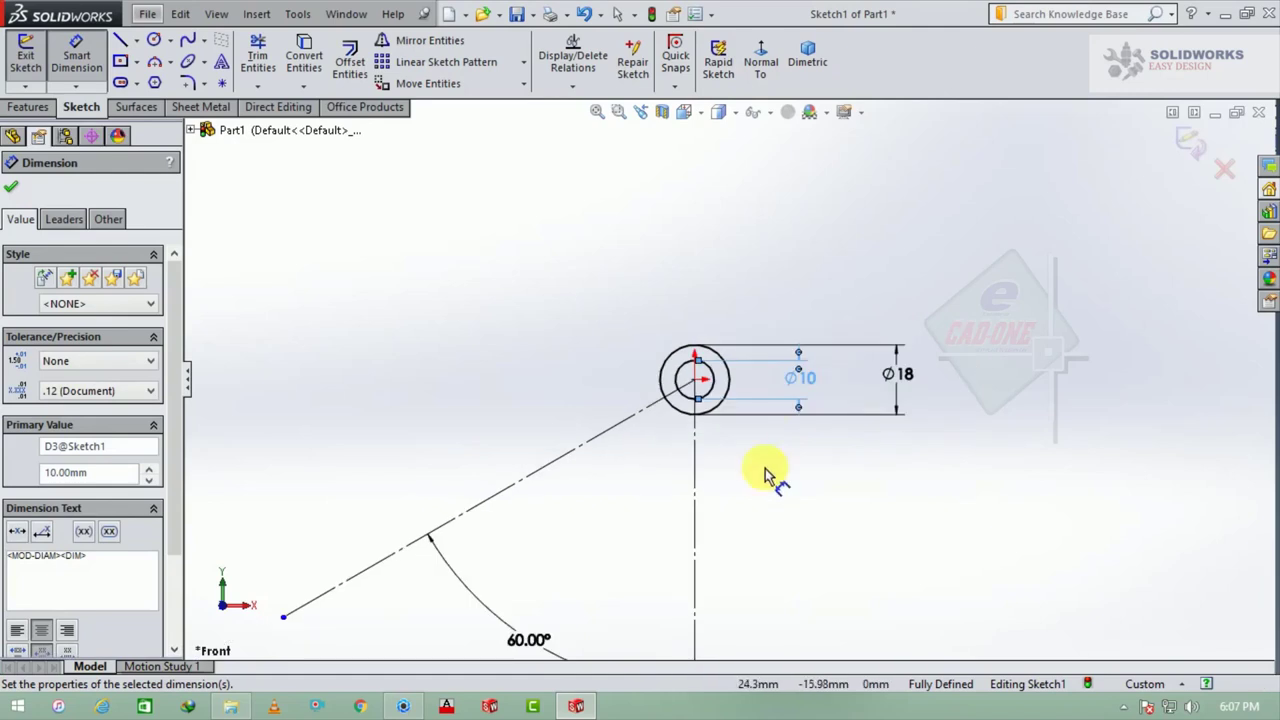
pyautogui.click(154, 40)
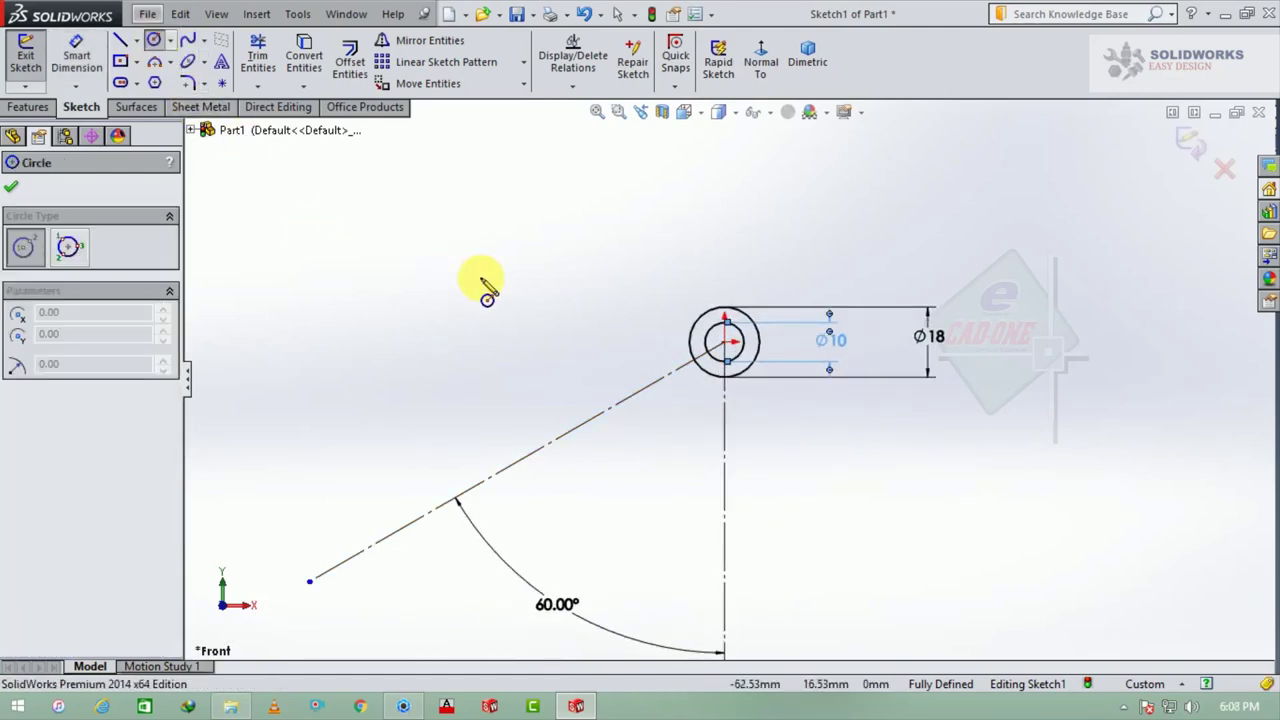
# - Draw a second concentric circle pair centred on the angled construction line
pyautogui.click(597, 414)
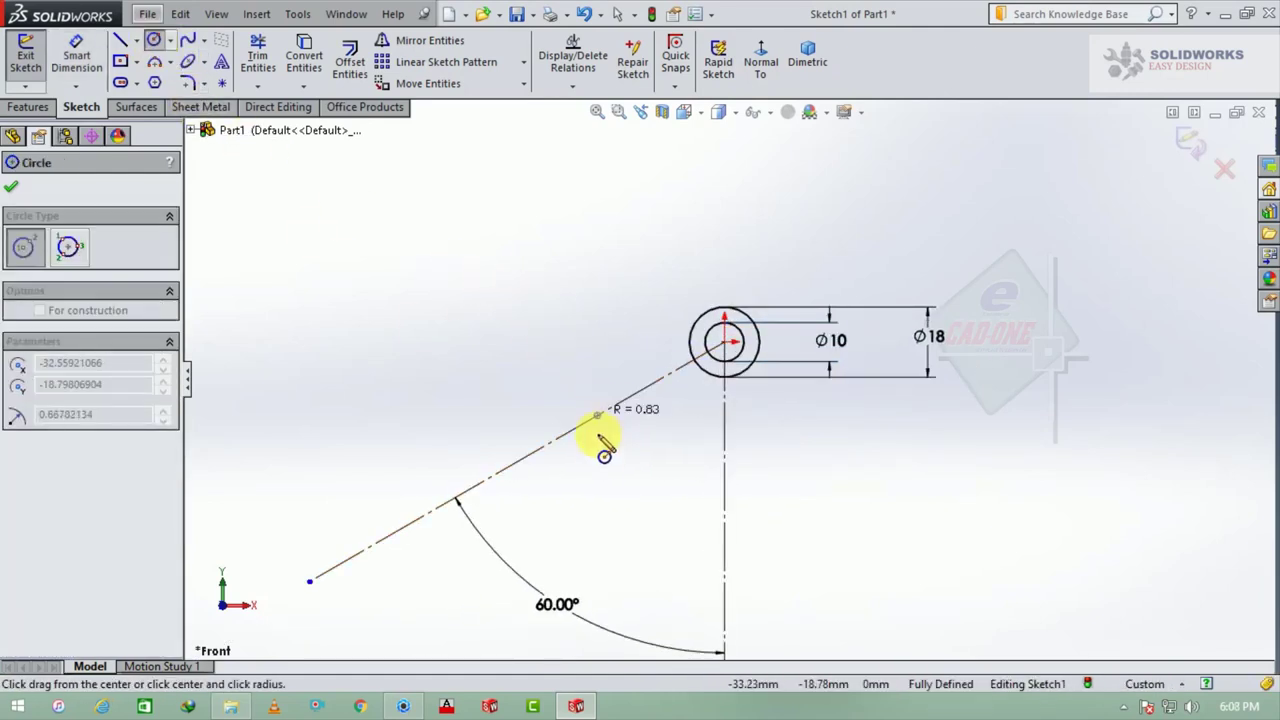
pyautogui.click(610, 475)
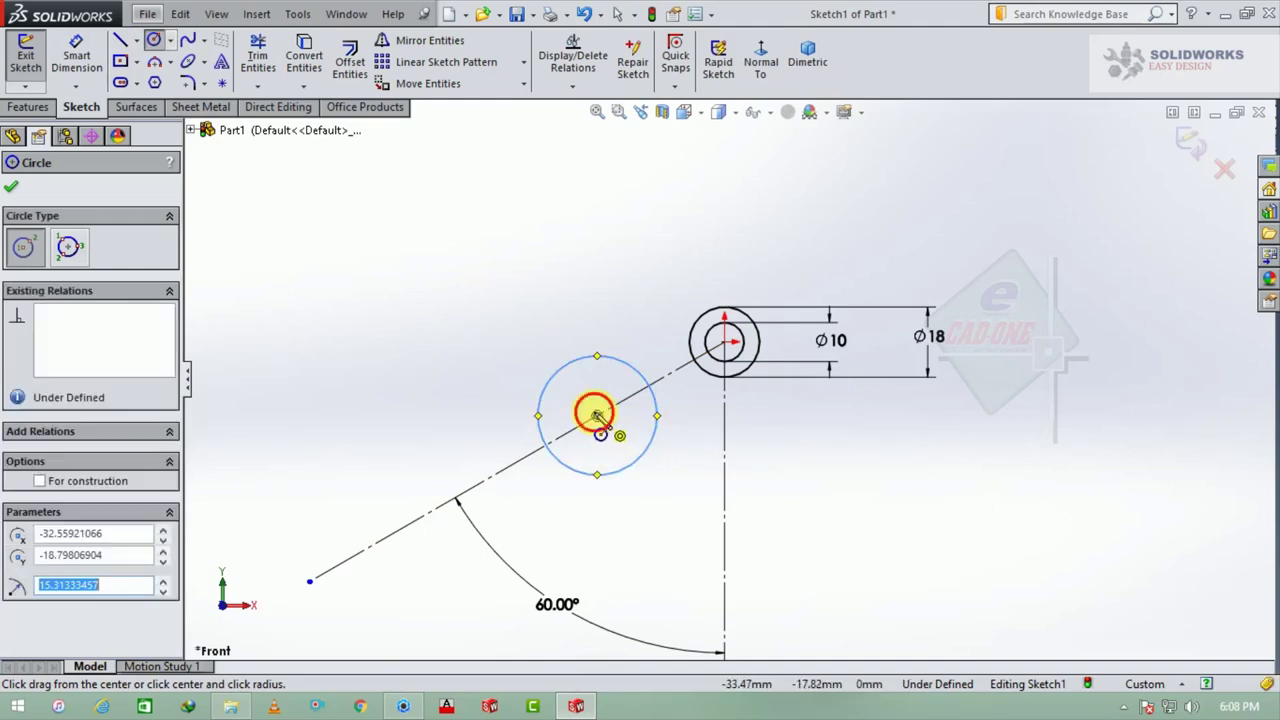
pyautogui.click(597, 414)
pyautogui.click(612, 452)
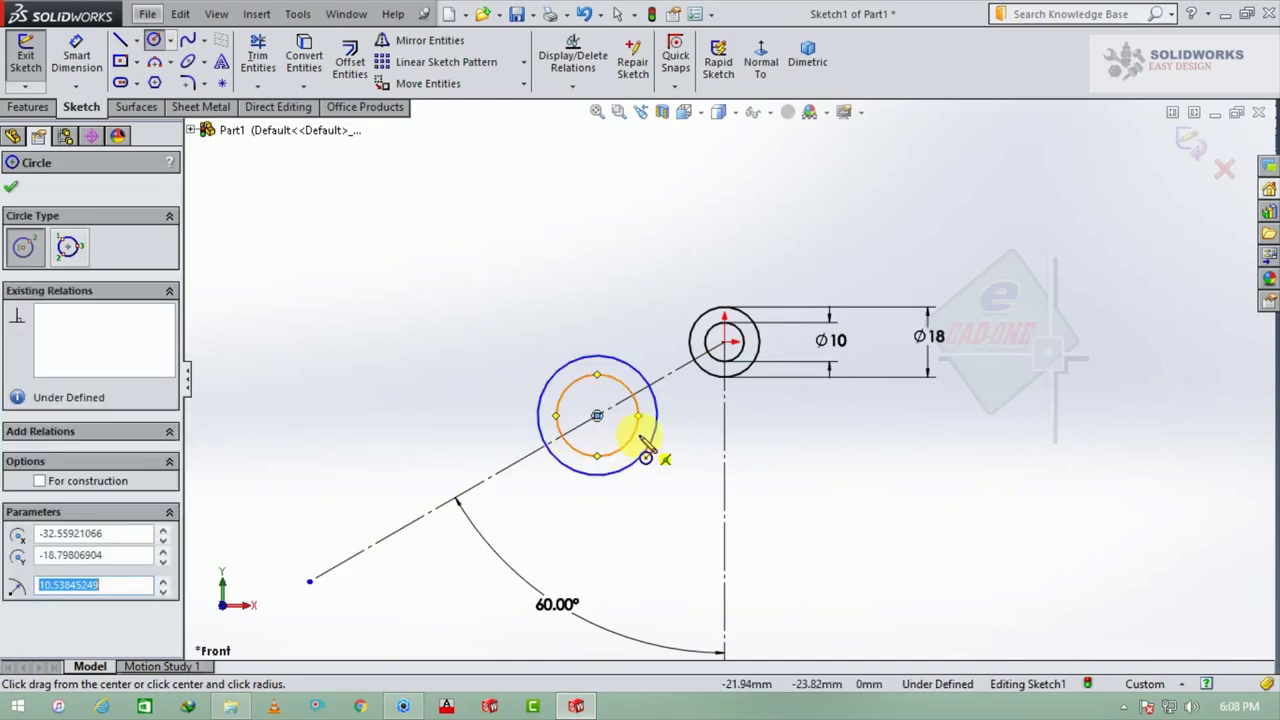
pyautogui.press('Escape')
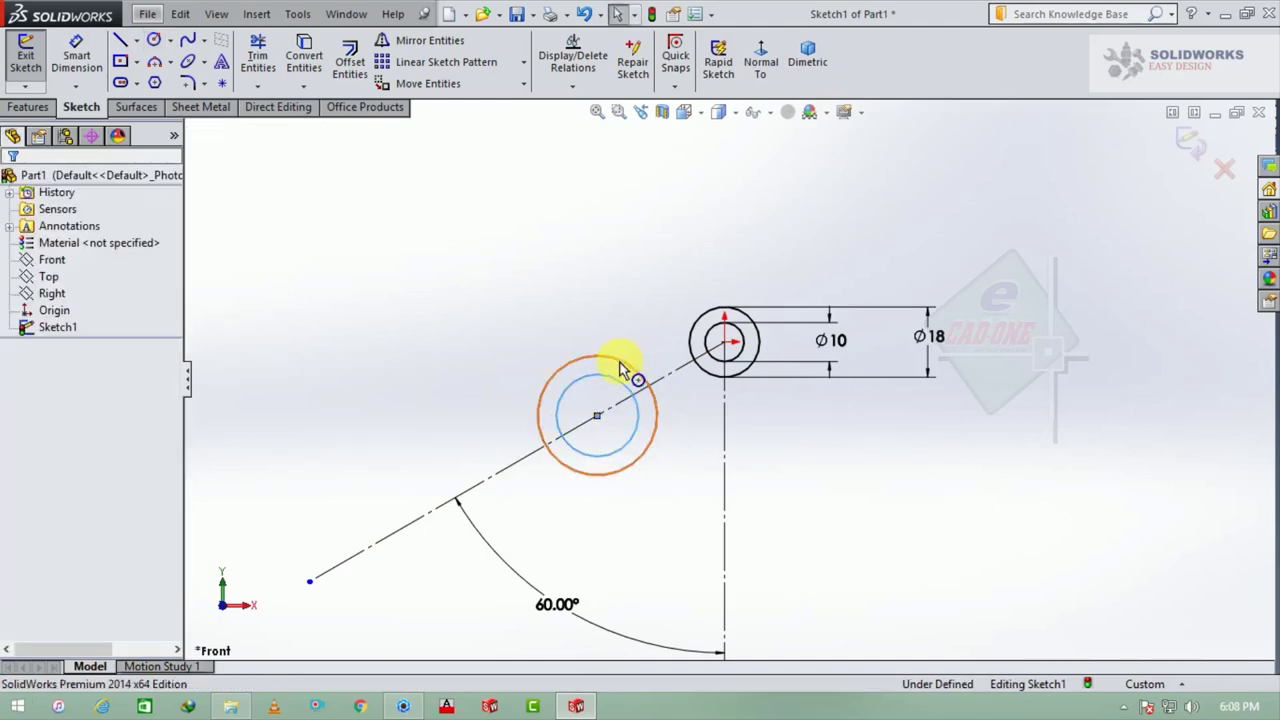
# - Make the new circles Equal to the Ø18 and Ø10 circles respectively
pyautogui.click(619, 364)
pyautogui.click(697, 338)
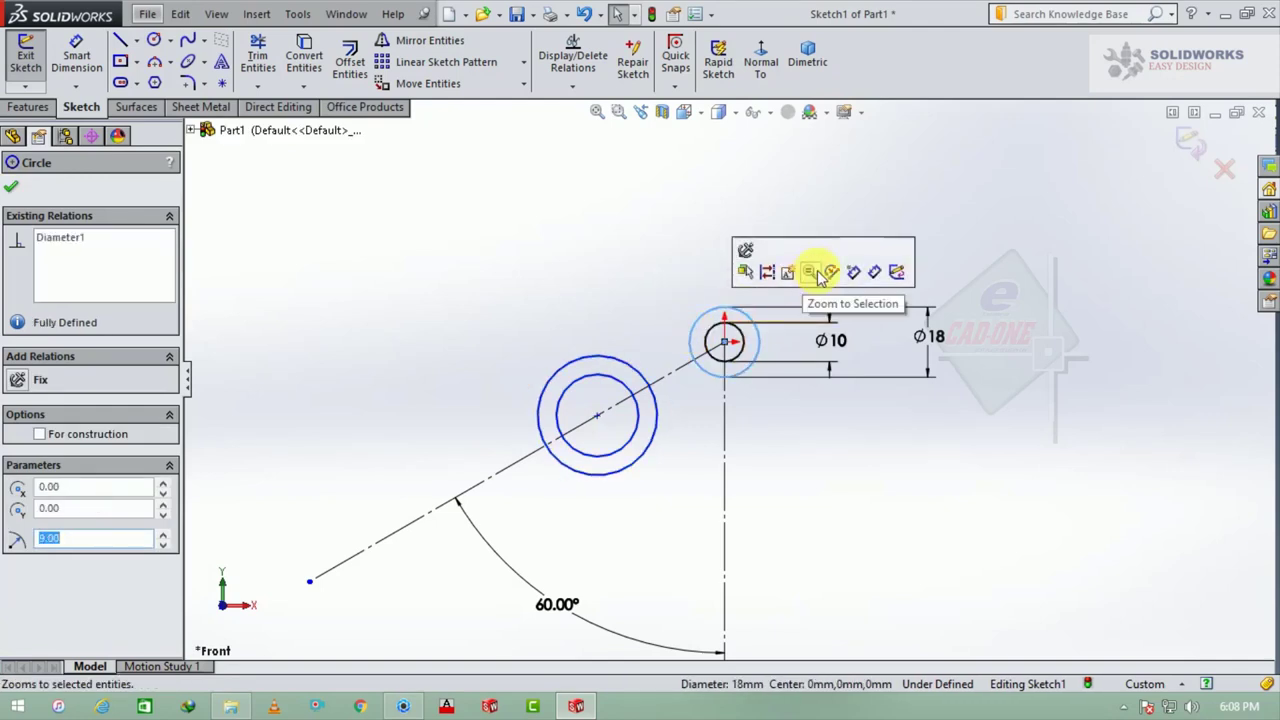
pyautogui.press('Escape')
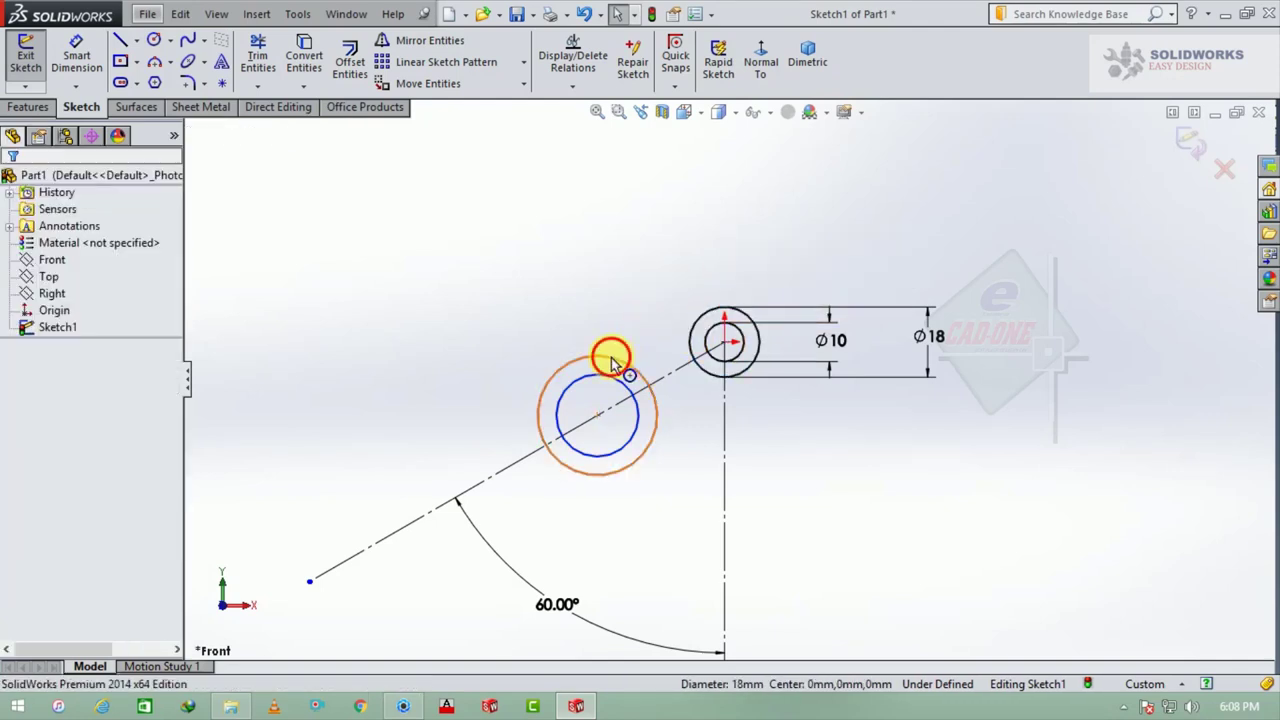
pyautogui.click(612, 362)
pyautogui.keyDown('ctrl'); pyautogui.click(690, 337); pyautogui.keyUp('ctrl')
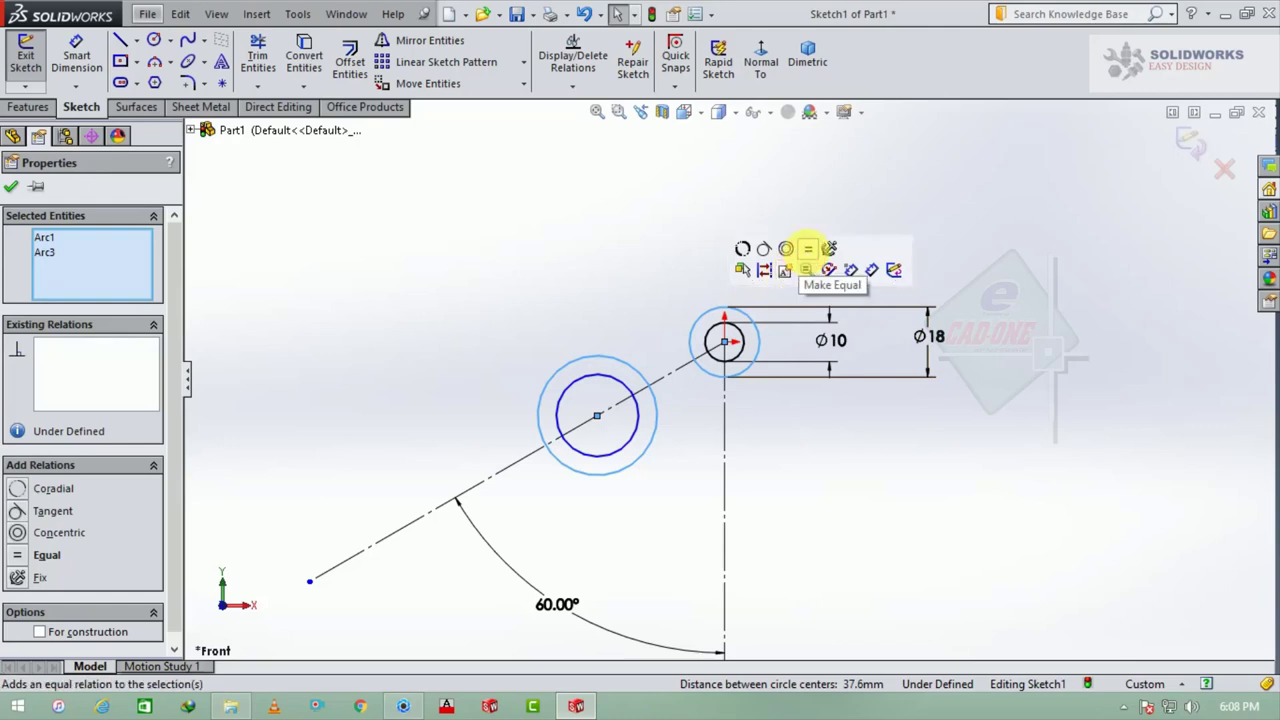
pyautogui.click(807, 248)
pyautogui.click(636, 400)
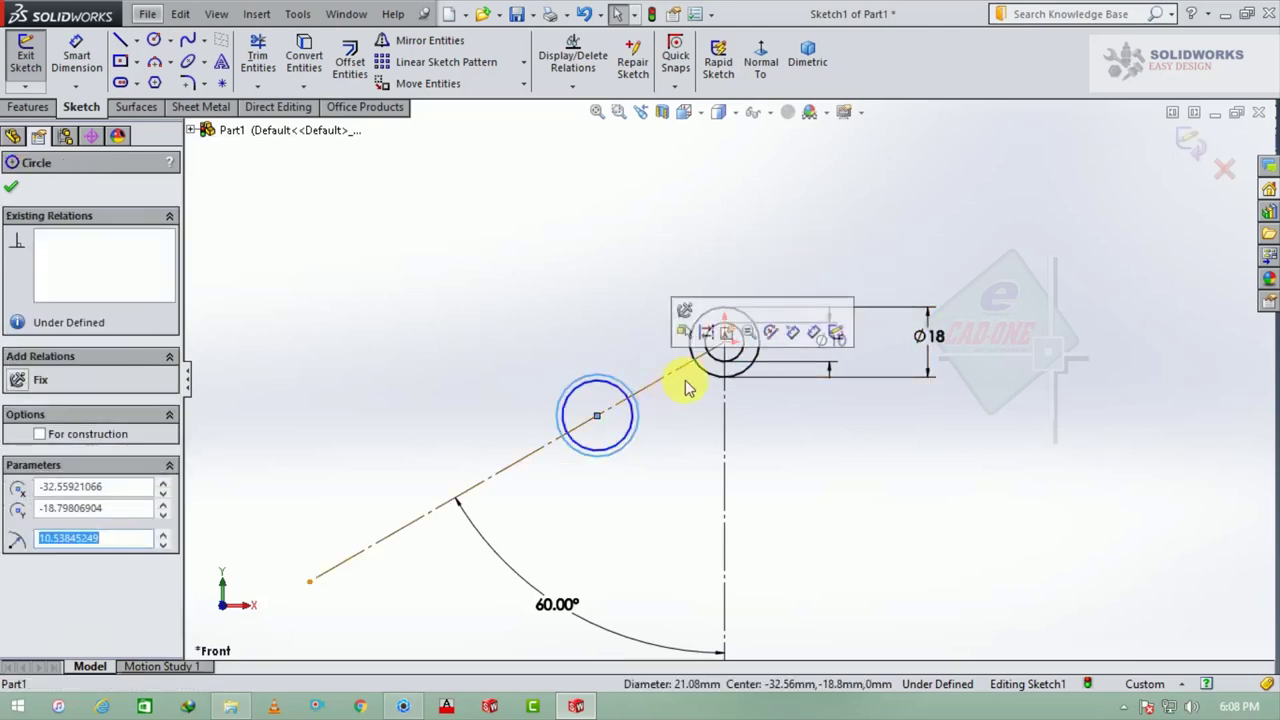
pyautogui.keyDown('ctrl'); pyautogui.click(741, 347); pyautogui.keyUp('ctrl')
pyautogui.click(834, 280)
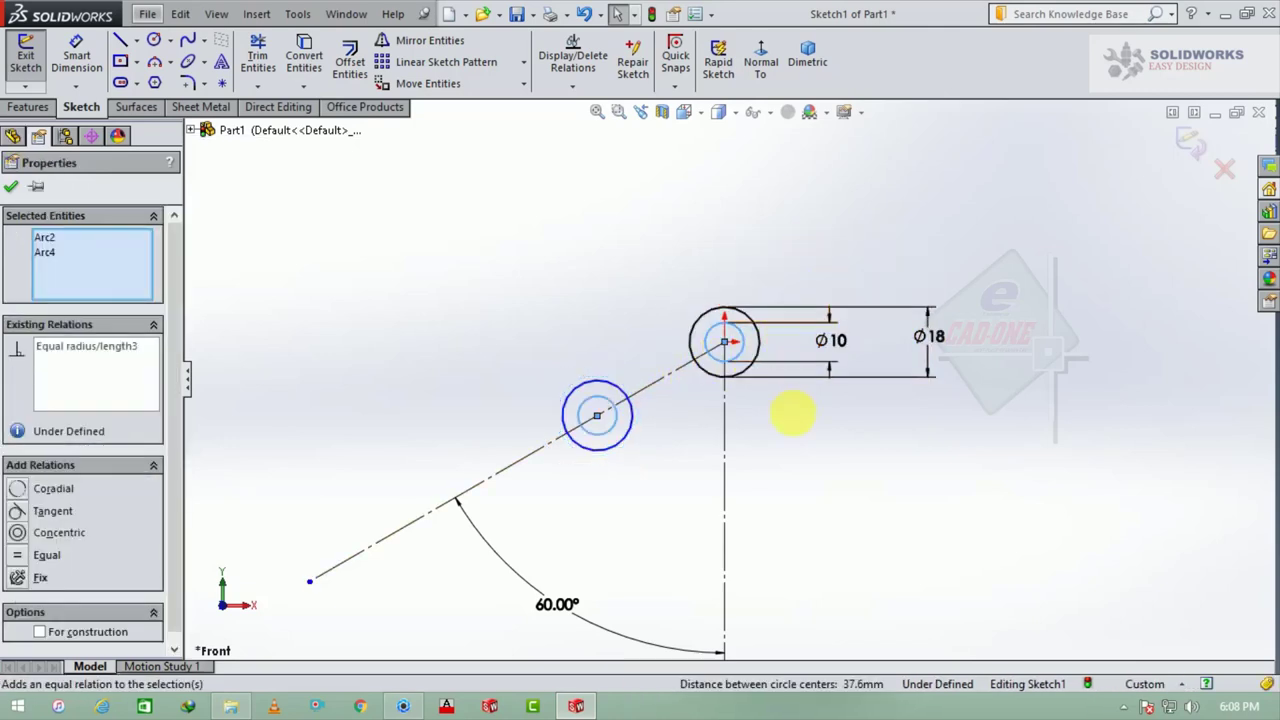
pyautogui.click(791, 414)
# - Dimension the vertical offset between the two circle centres as 14 mm
pyautogui.click(76, 56)
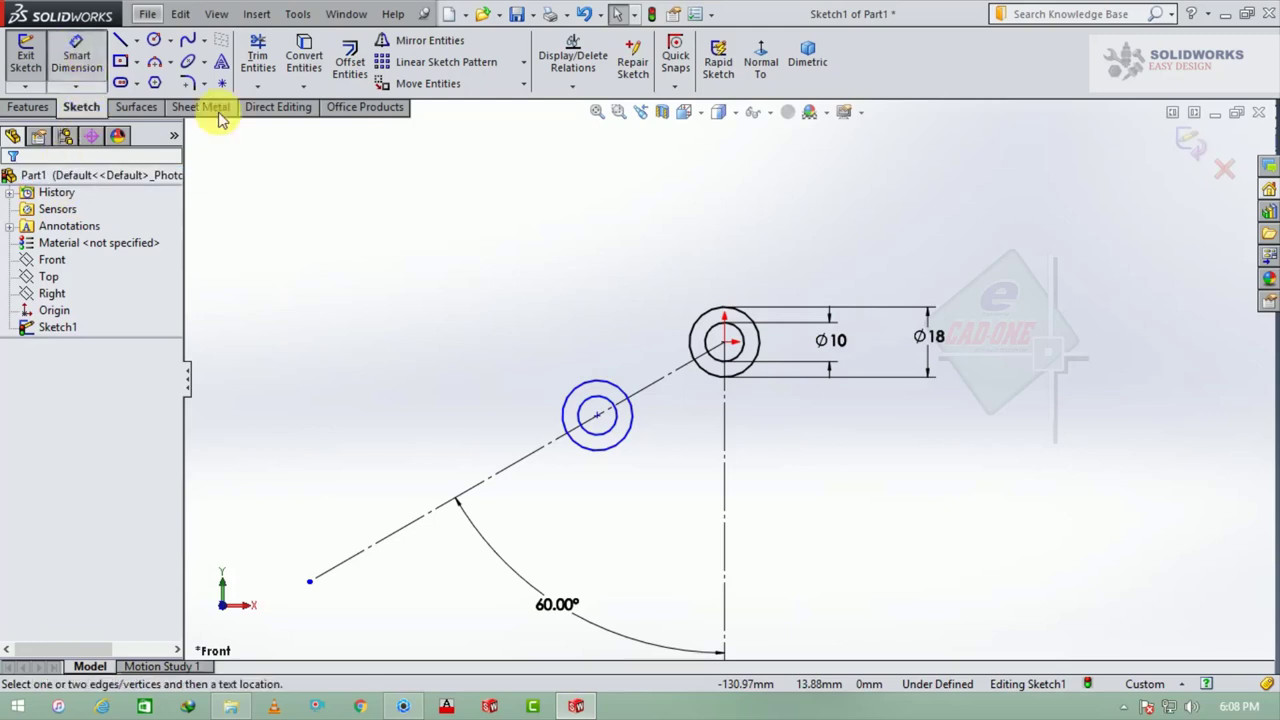
pyautogui.click(597, 415)
pyautogui.click(725, 343)
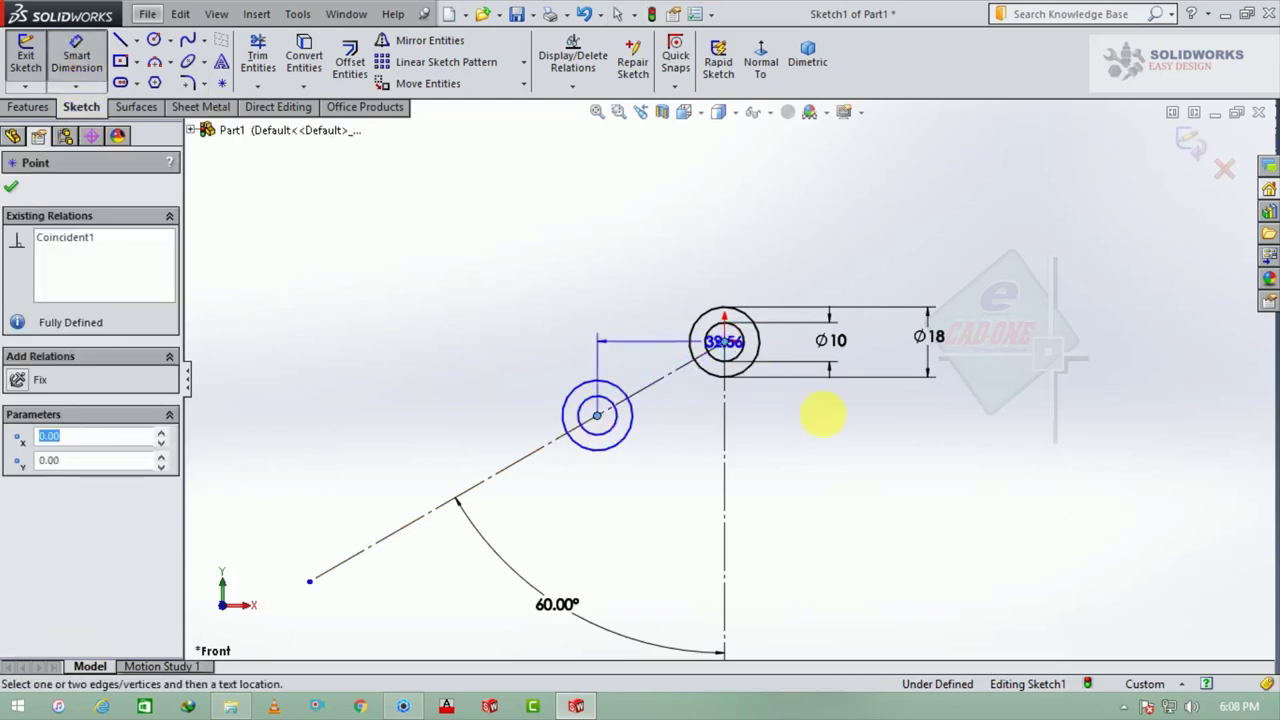
pyautogui.click(985, 385)
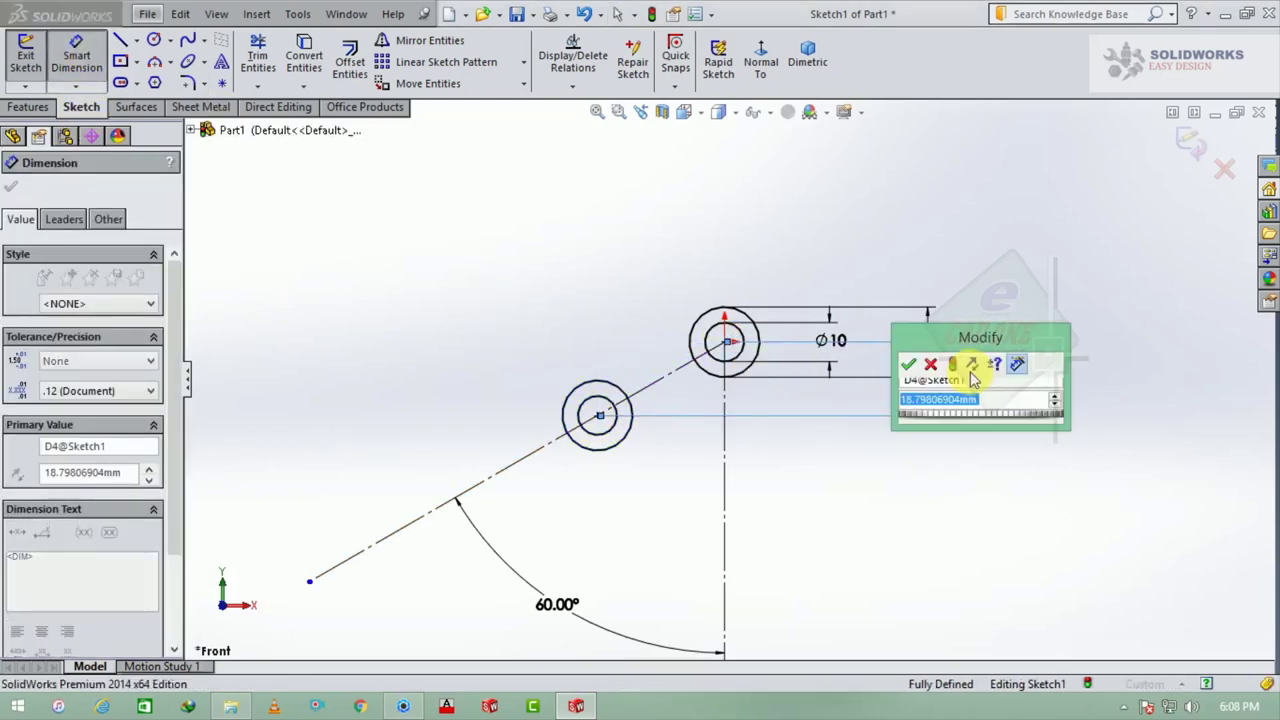
pyautogui.press('Escape')
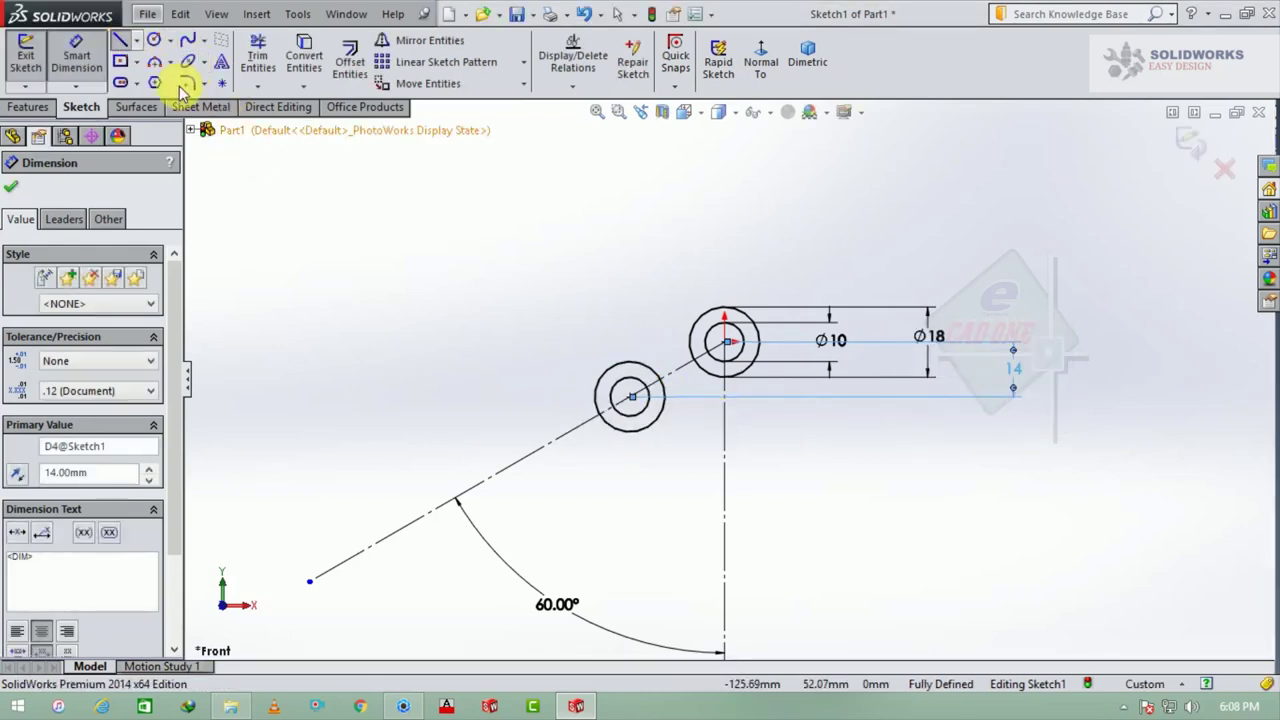
pyautogui.press('l')
pyautogui.scroll(-3, 669, 329)
# - Draw a line joining the outer circles and make it tangent to both
pyautogui.click(583, 402)
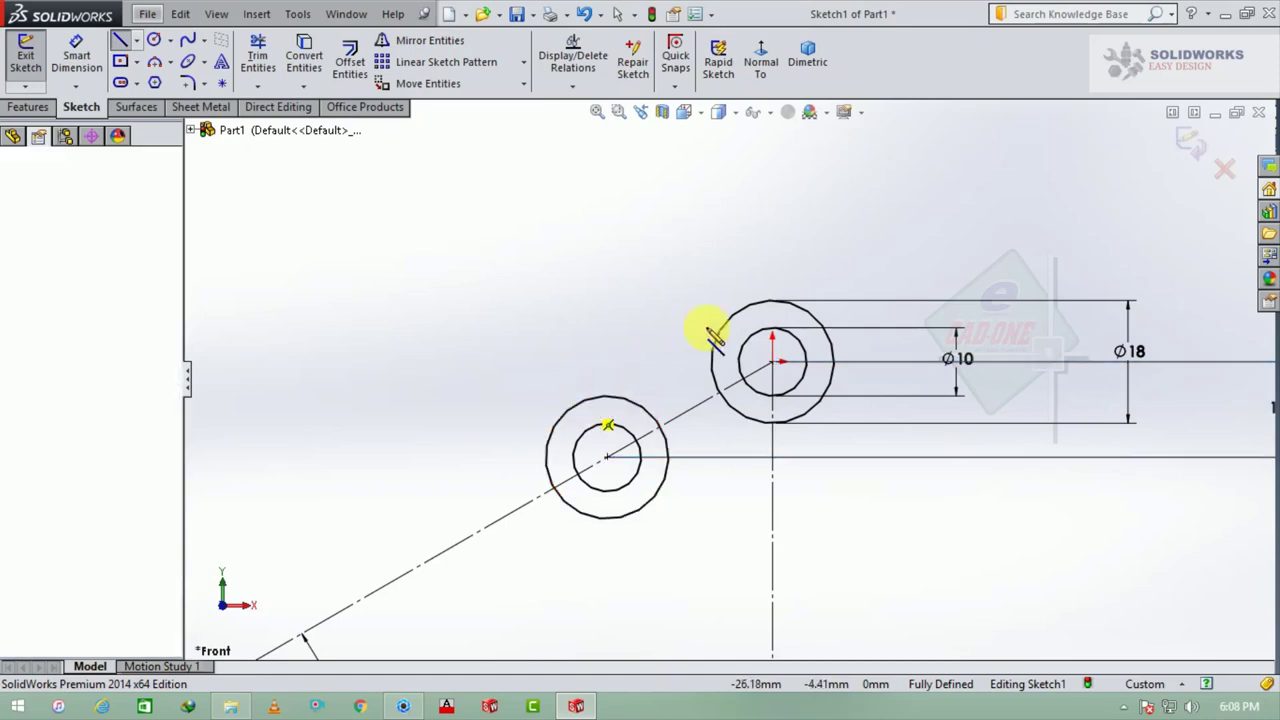
pyautogui.click(745, 308)
pyautogui.press('Escape')
pyautogui.scroll(-3, 760, 330)
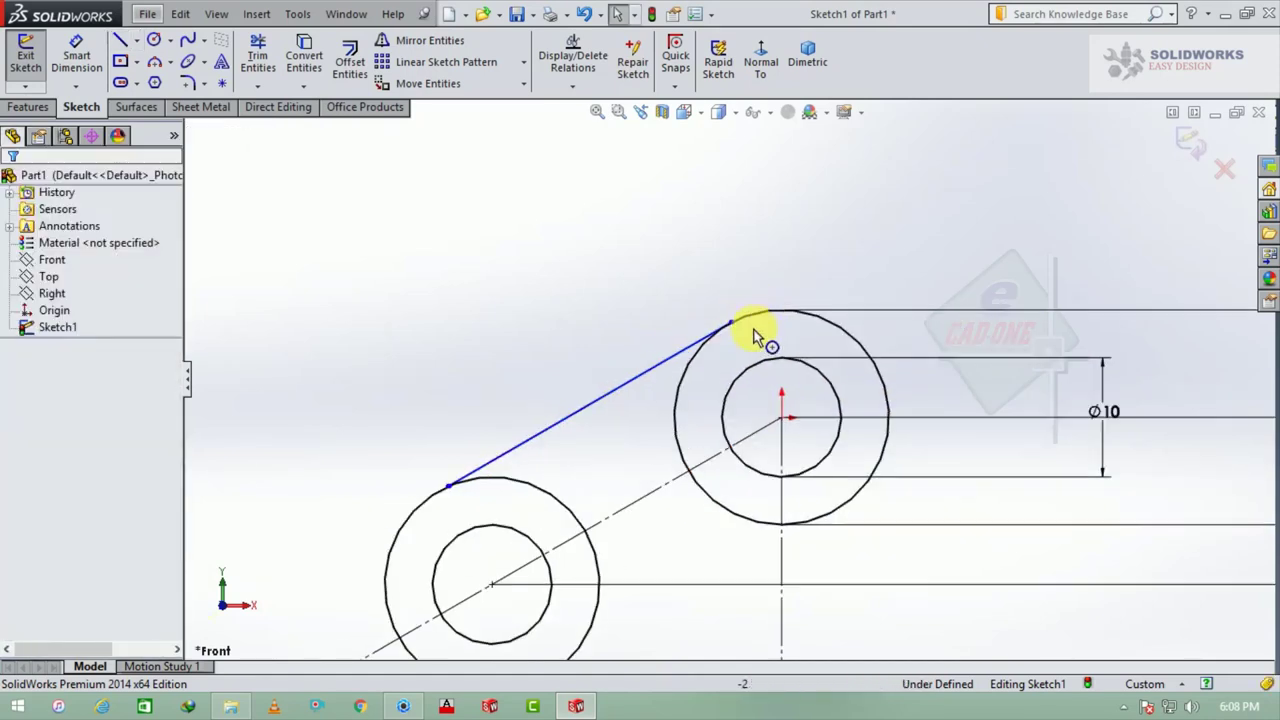
pyautogui.click(712, 329)
pyautogui.keyDown('ctrl'); pyautogui.click(740, 314); pyautogui.keyUp('ctrl')
pyautogui.click(777, 237)
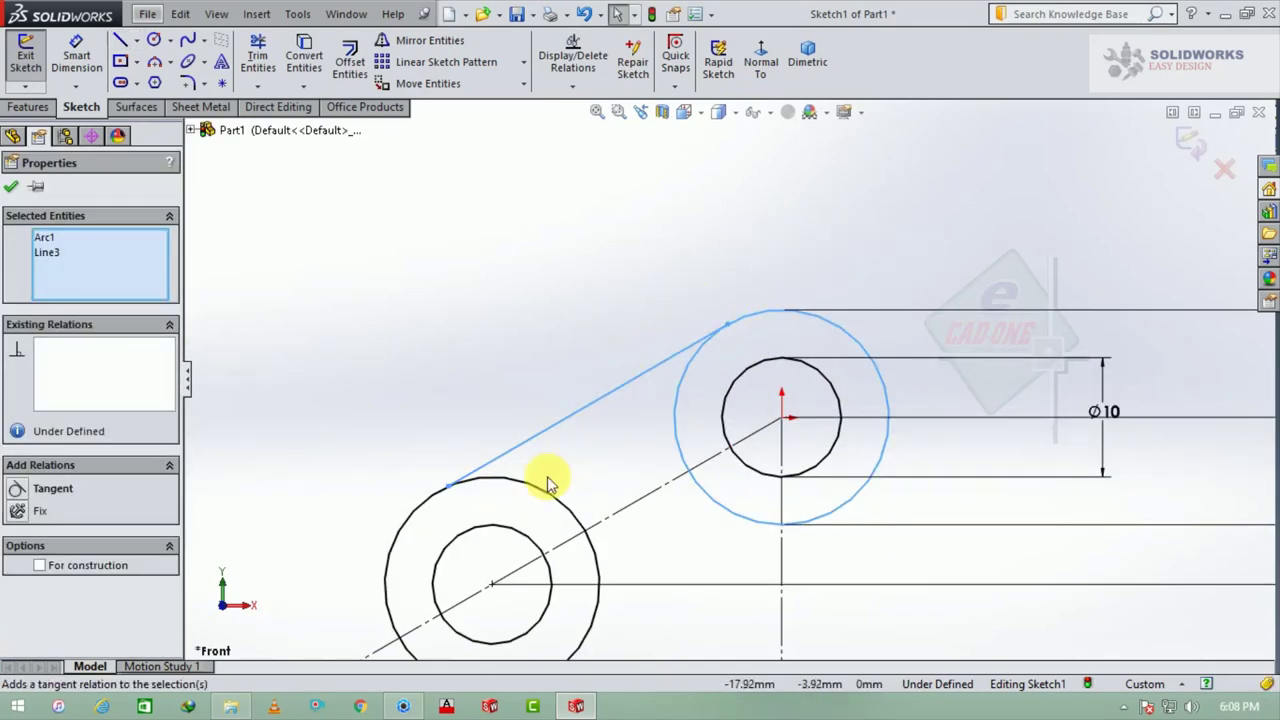
pyautogui.click(530, 490)
pyautogui.click(430, 497)
pyautogui.keyDown('ctrl'); pyautogui.click(470, 473); pyautogui.keyUp('ctrl')
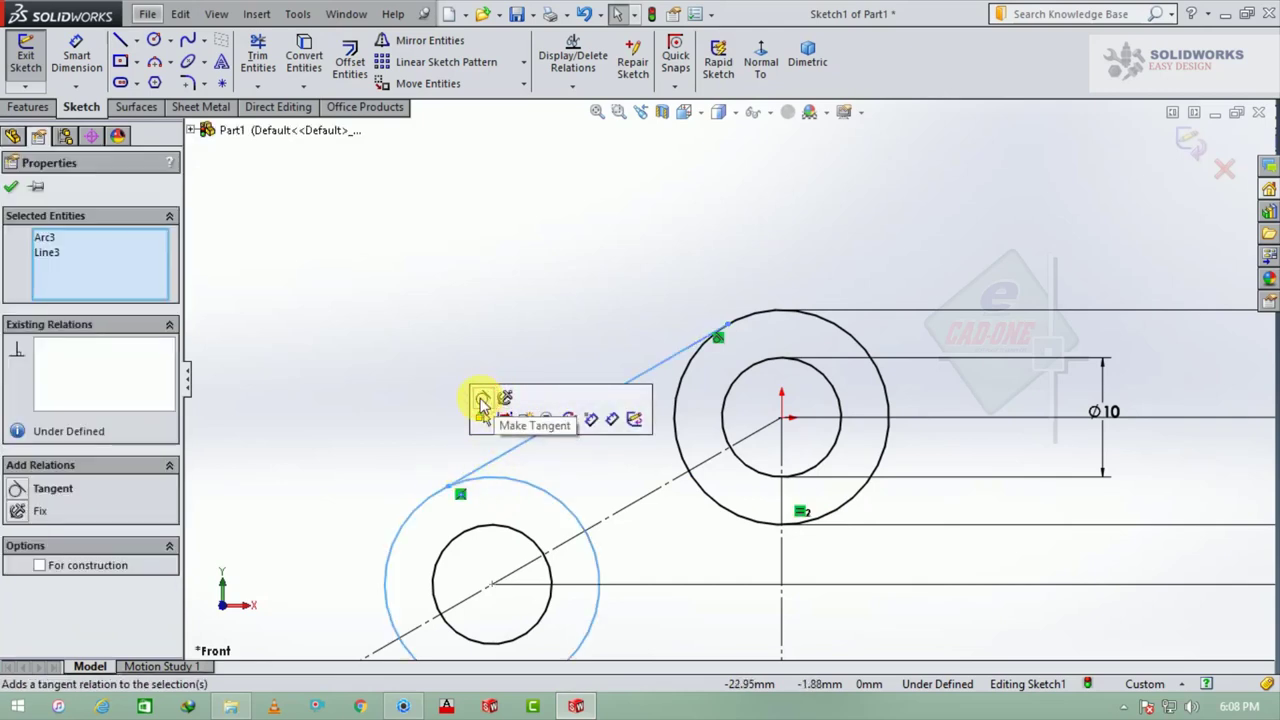
pyautogui.click(481, 396)
pyautogui.click(493, 241)
# - Mirror the tangent line across the angled centreline
pyautogui.click(400, 40)
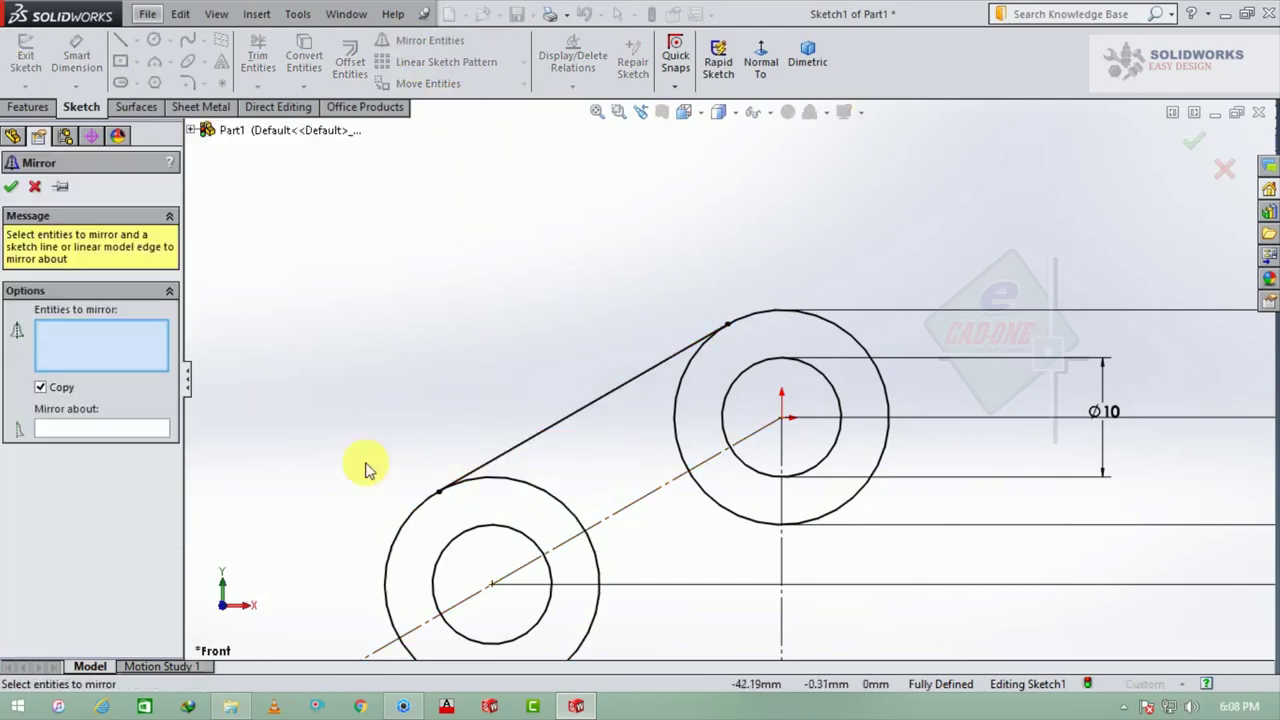
pyautogui.click(533, 450)
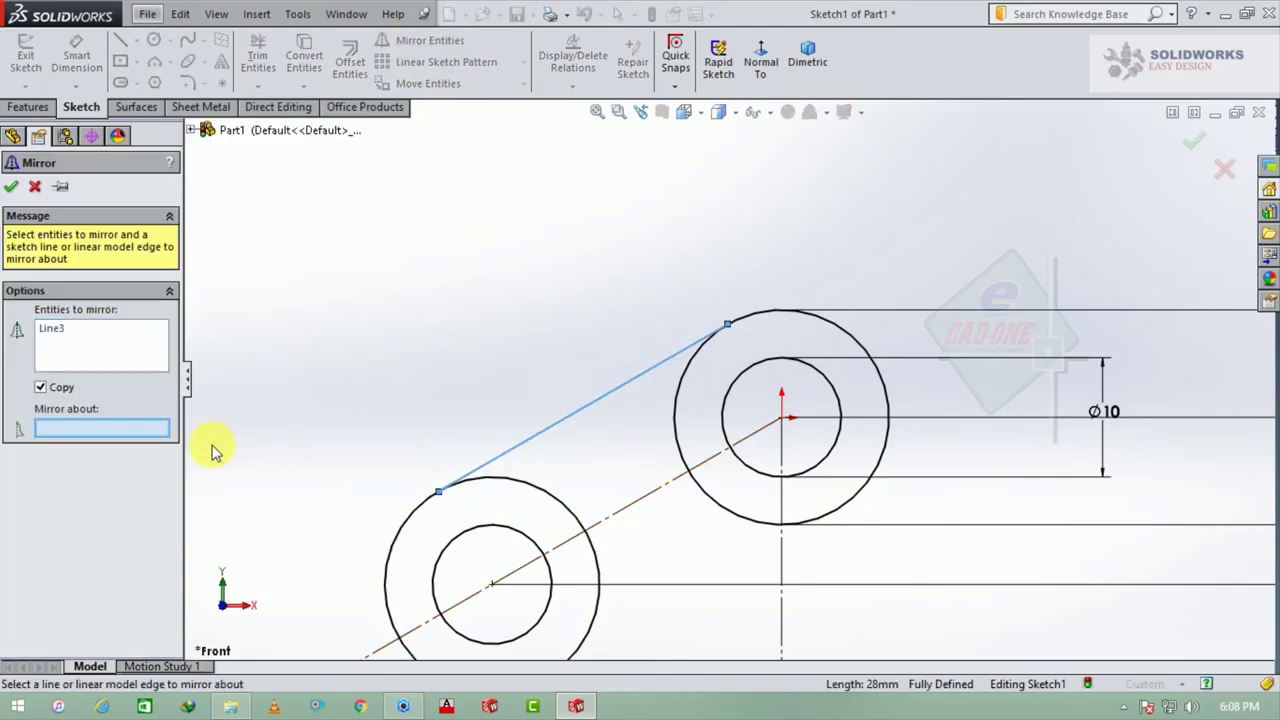
pyautogui.click(652, 500)
pyautogui.click(12, 195)
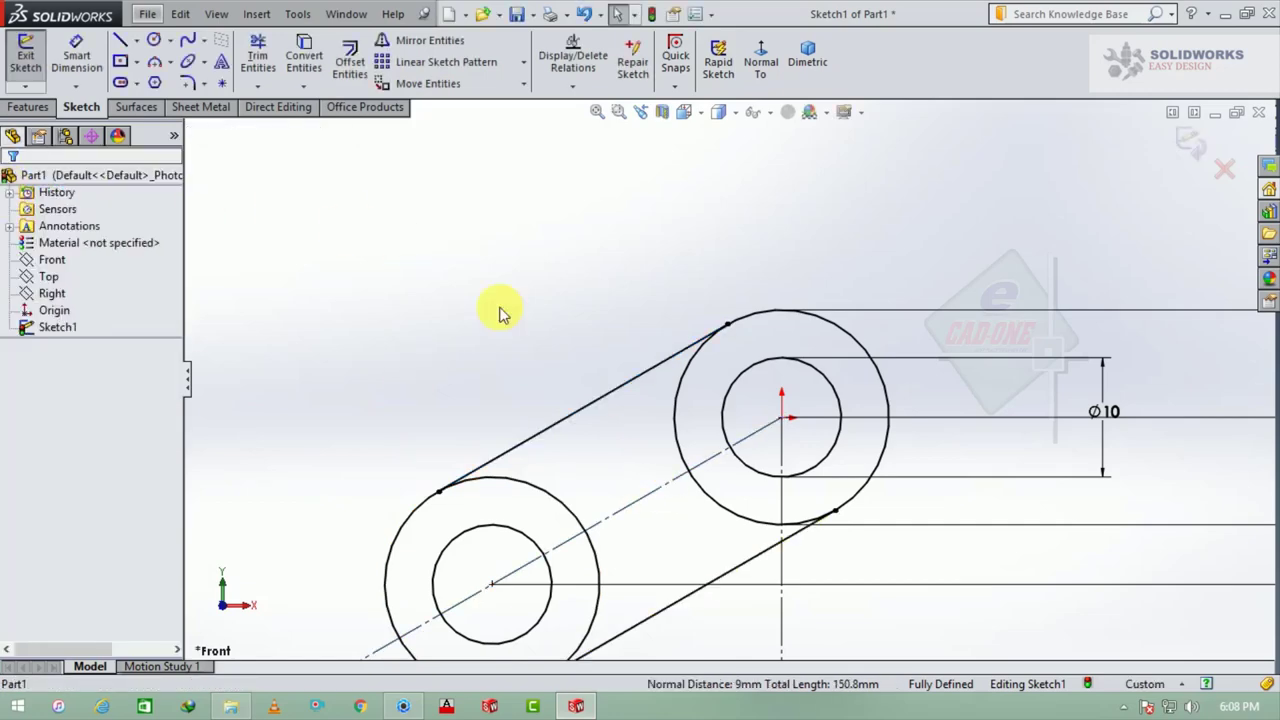
pyautogui.scroll(2, 628, 428)
pyautogui.scroll(-2, 697, 507)
pyautogui.scroll(3, 607, 541)
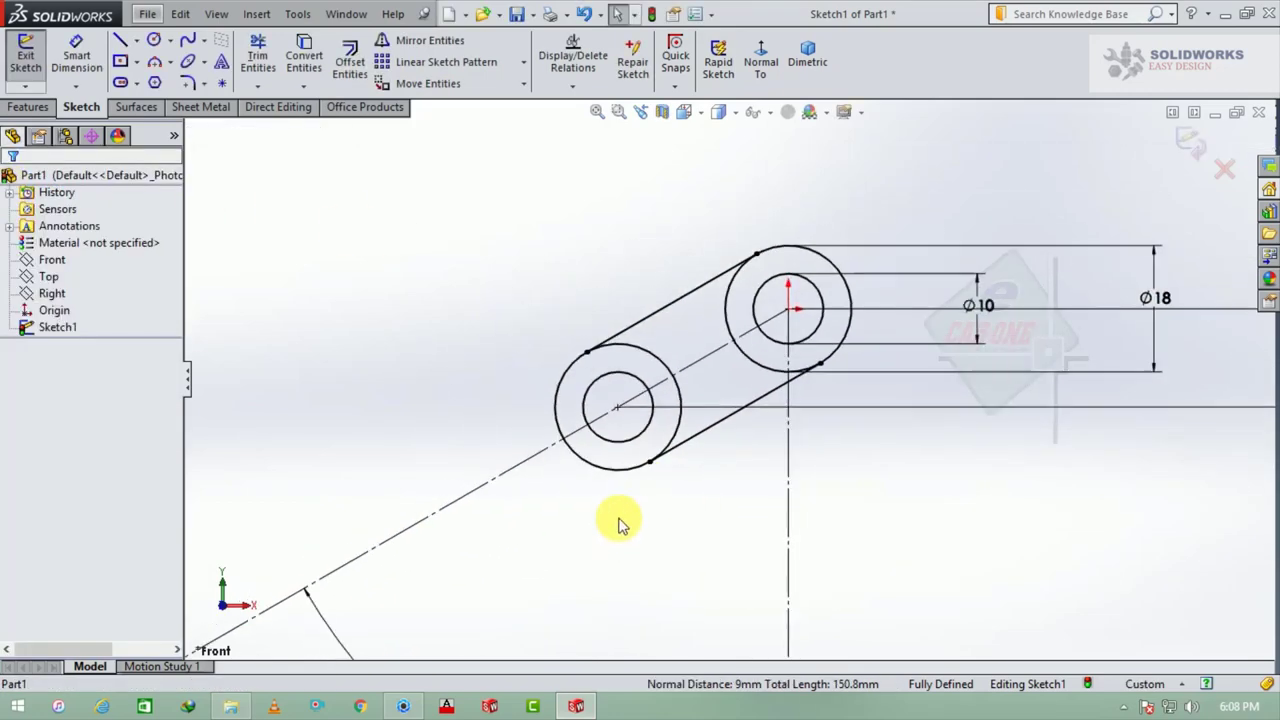
pyautogui.click(155, 40)
# - Draw a circle on the lower circle pair's centre and dimension its diameter to 38
pyautogui.click(617, 407)
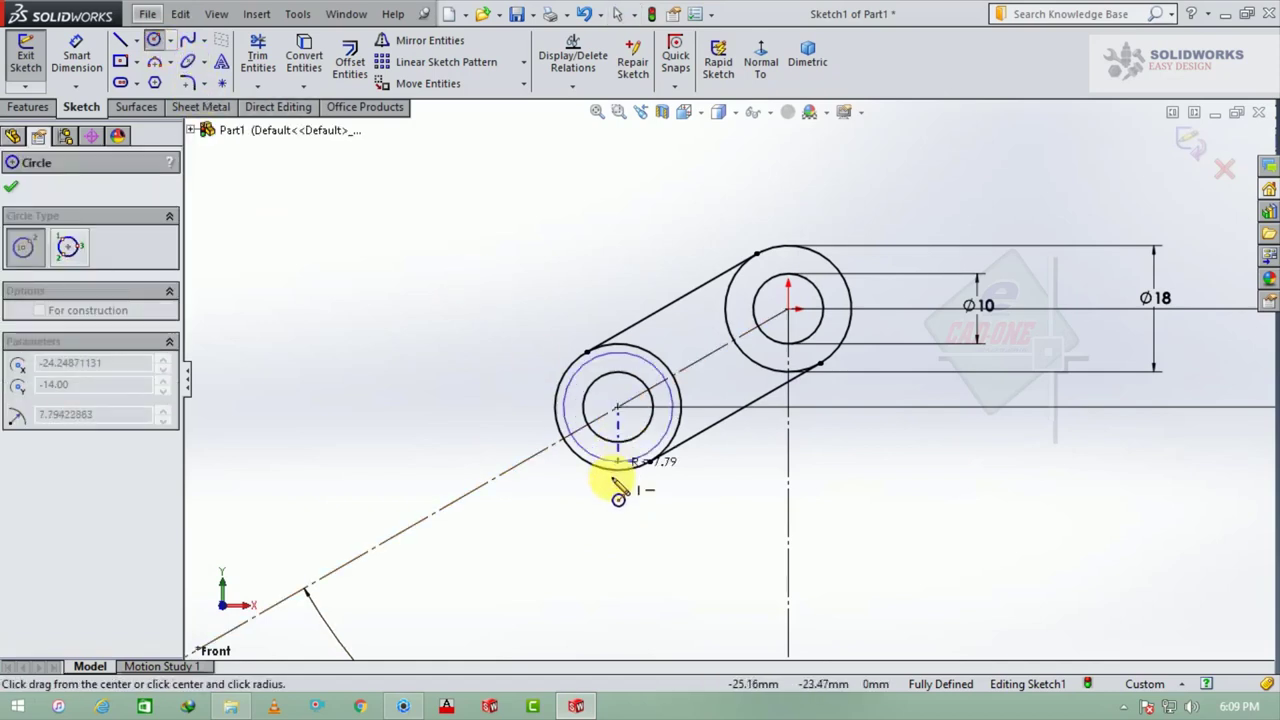
pyautogui.click(618, 520)
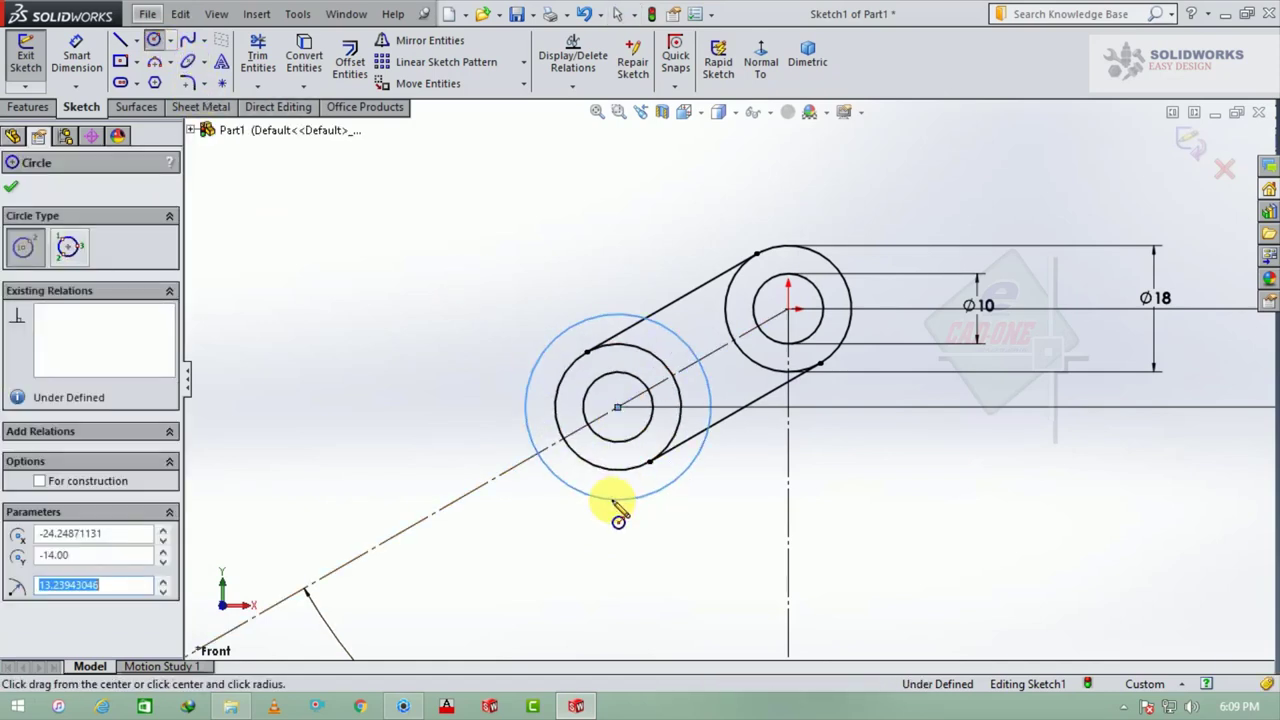
pyautogui.click(77, 55)
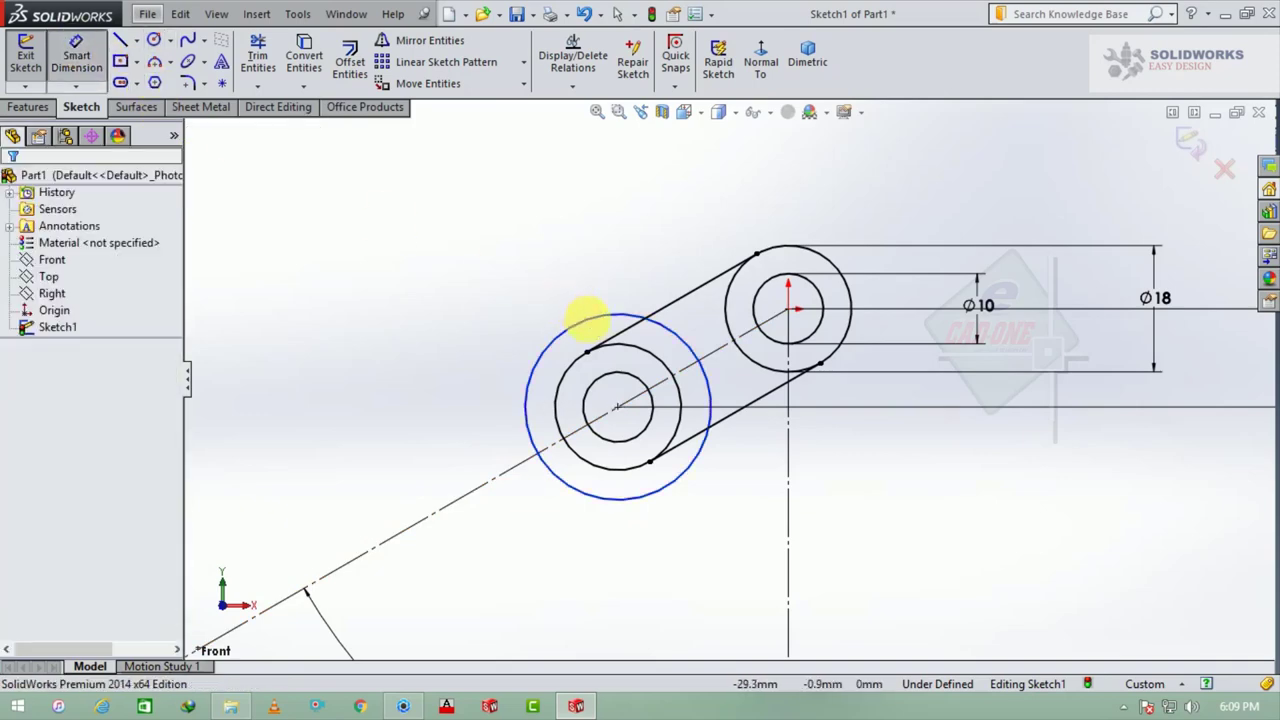
pyautogui.click(768, 395)
pyautogui.click(955, 448)
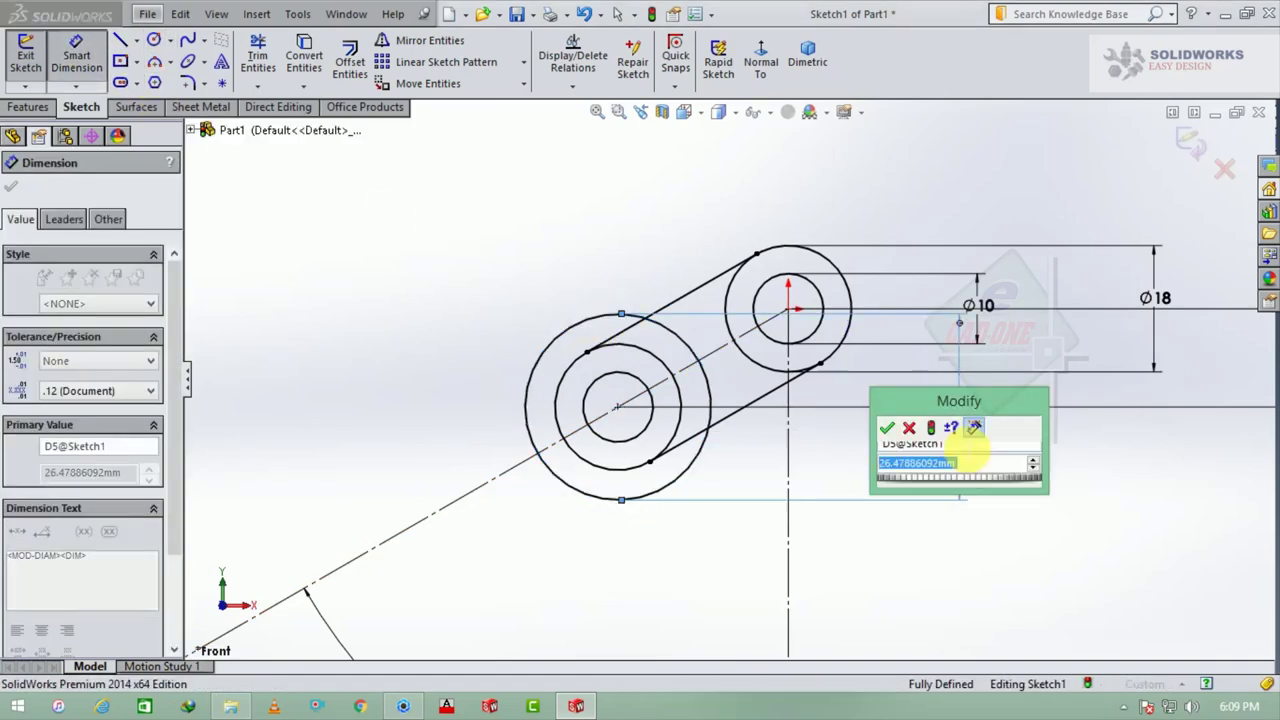
pyautogui.write('38')
pyautogui.press('Return')
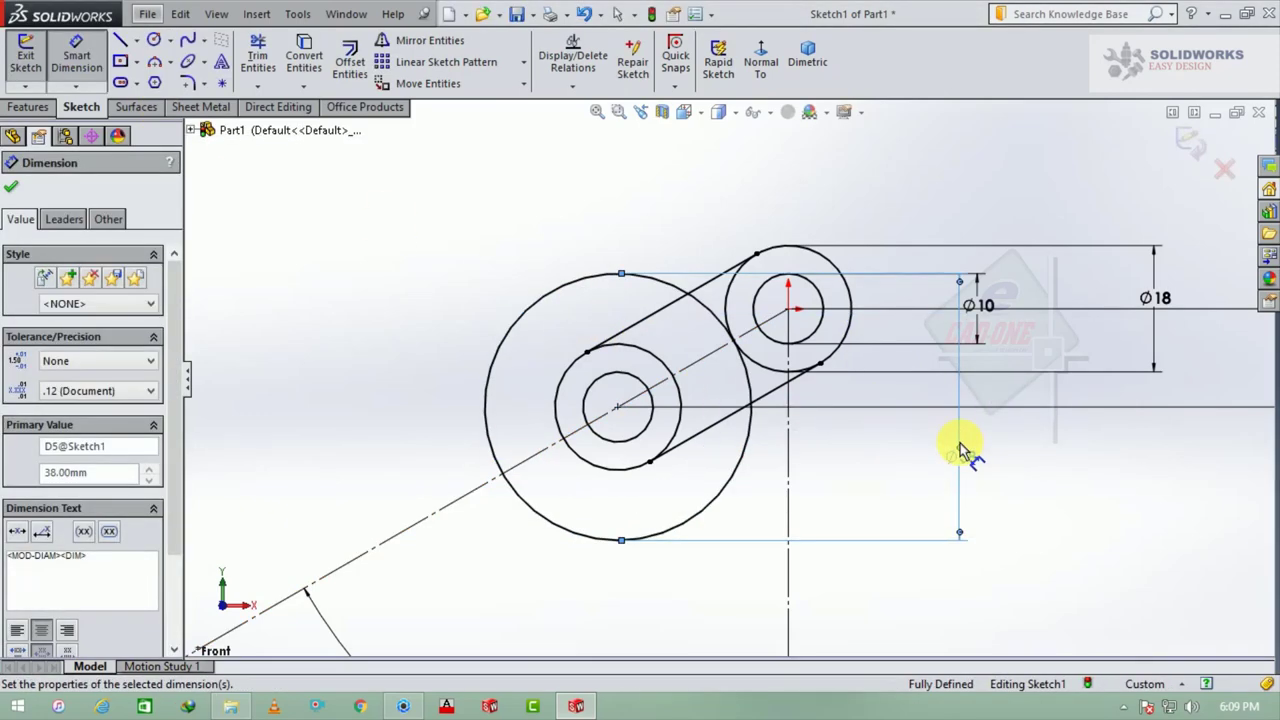
pyautogui.scroll(2, 775, 403)
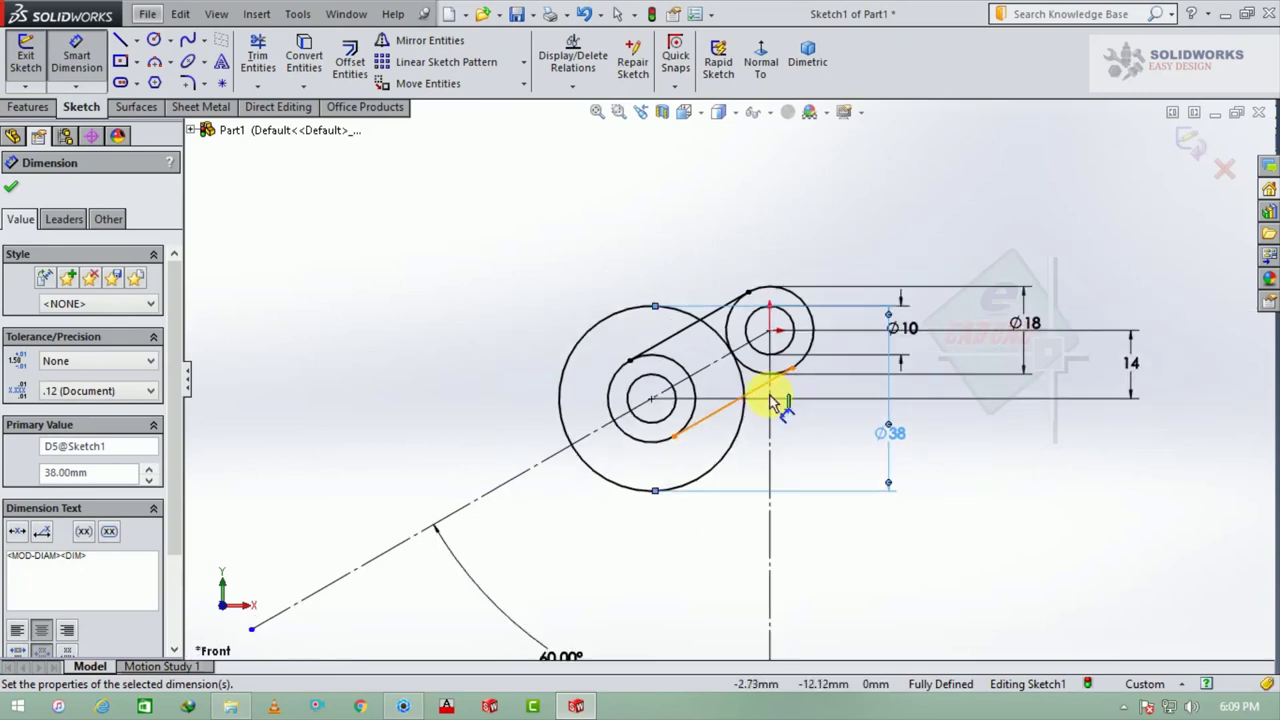
pyautogui.scroll(2, 680, 470)
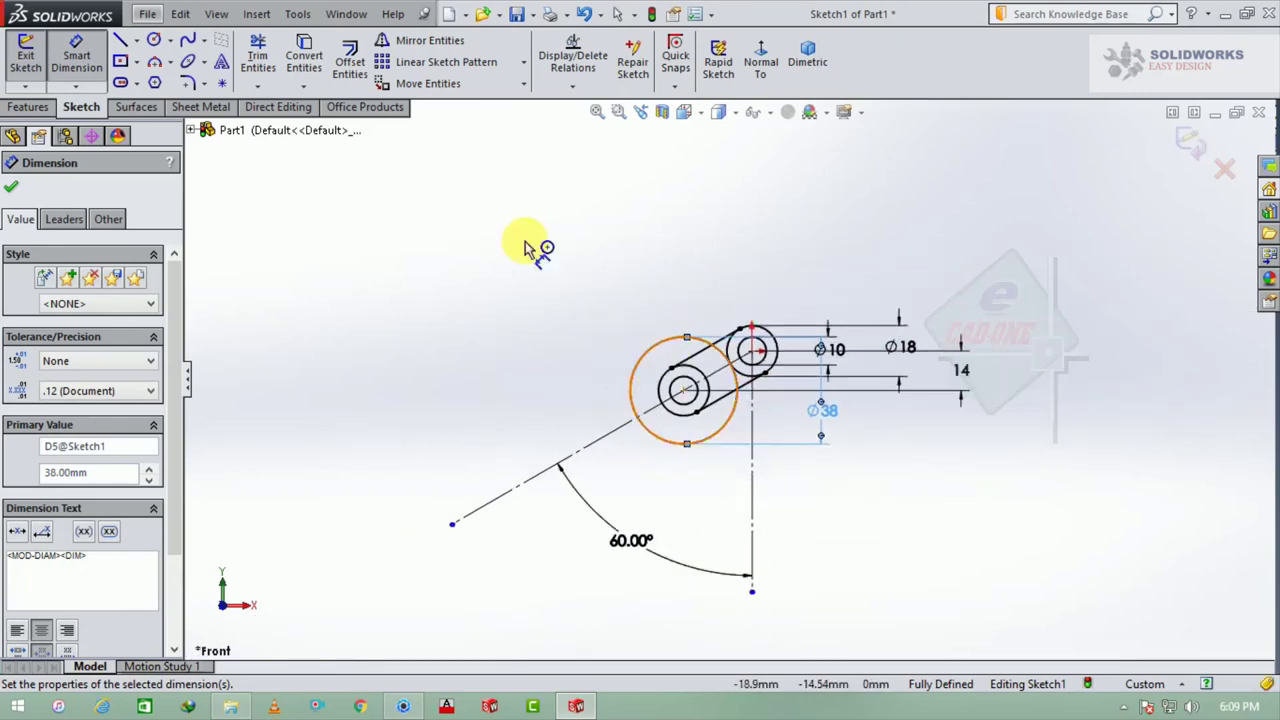
pyautogui.click(155, 42)
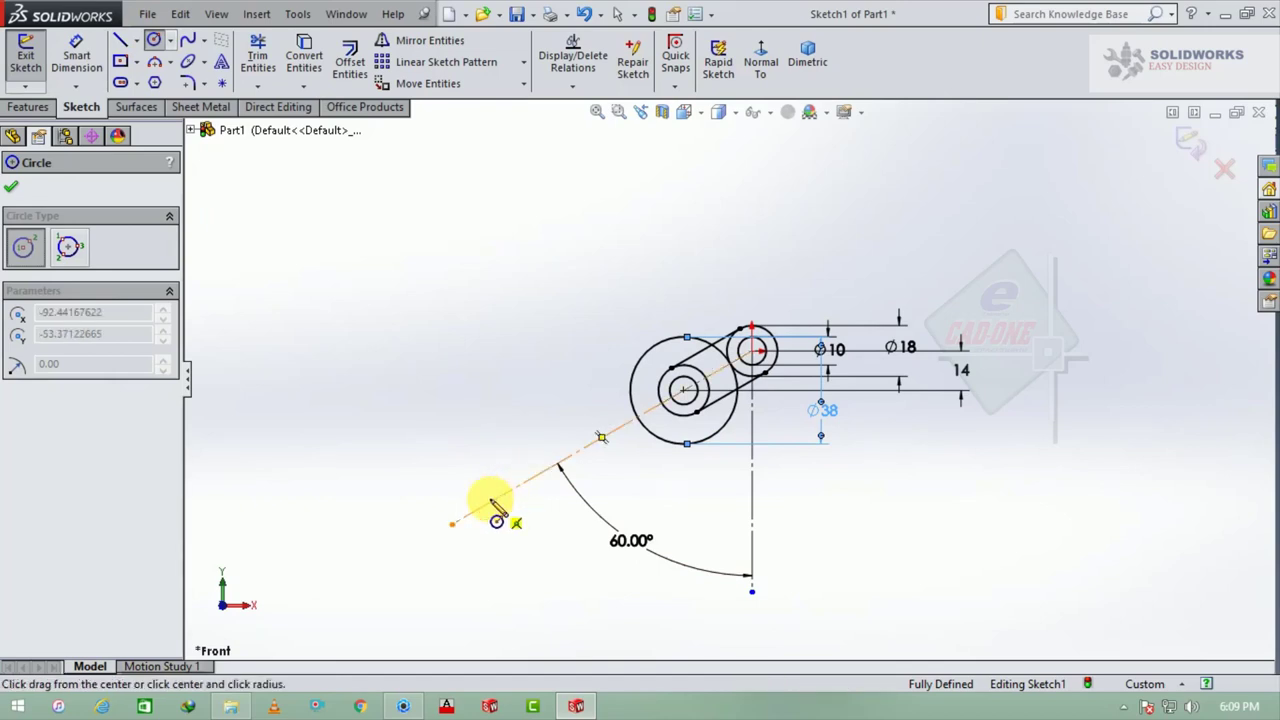
# - Draw a circle on the angled centreline and dimension its diameter to 50
pyautogui.click(491, 500)
pyautogui.click(537, 578)
pyautogui.click(76, 55)
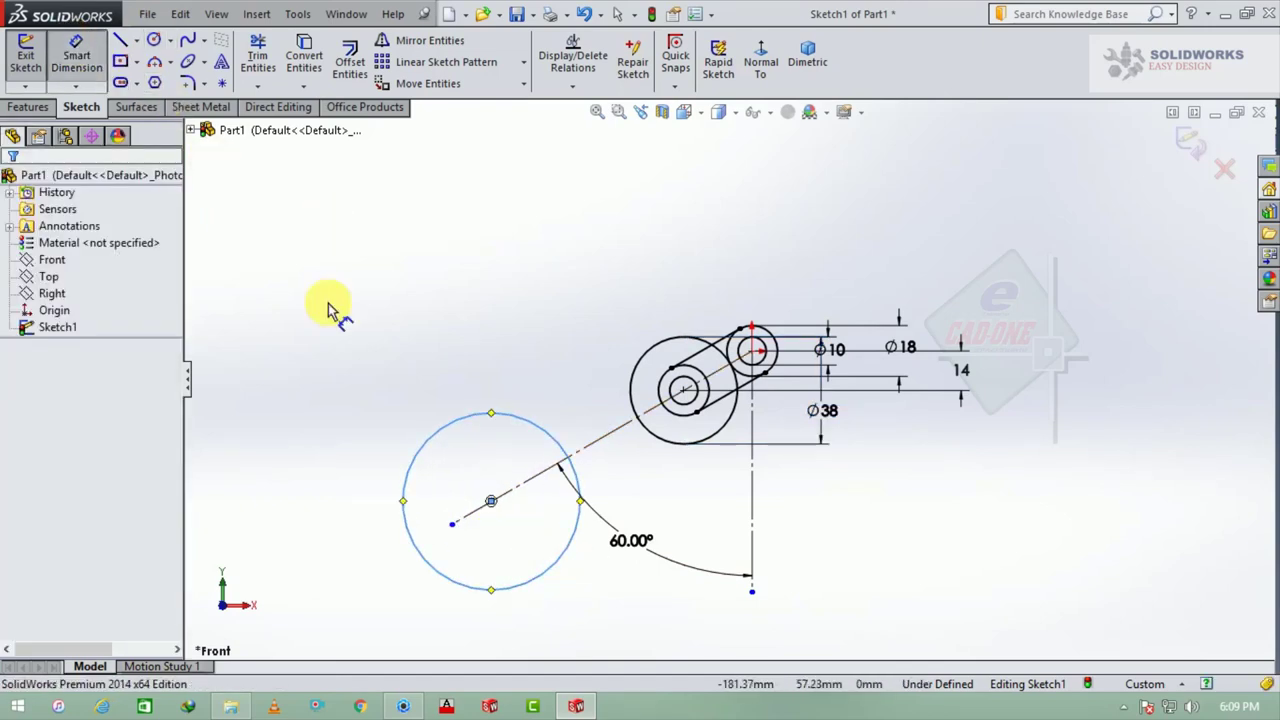
pyautogui.click(443, 434)
pyautogui.click(305, 510)
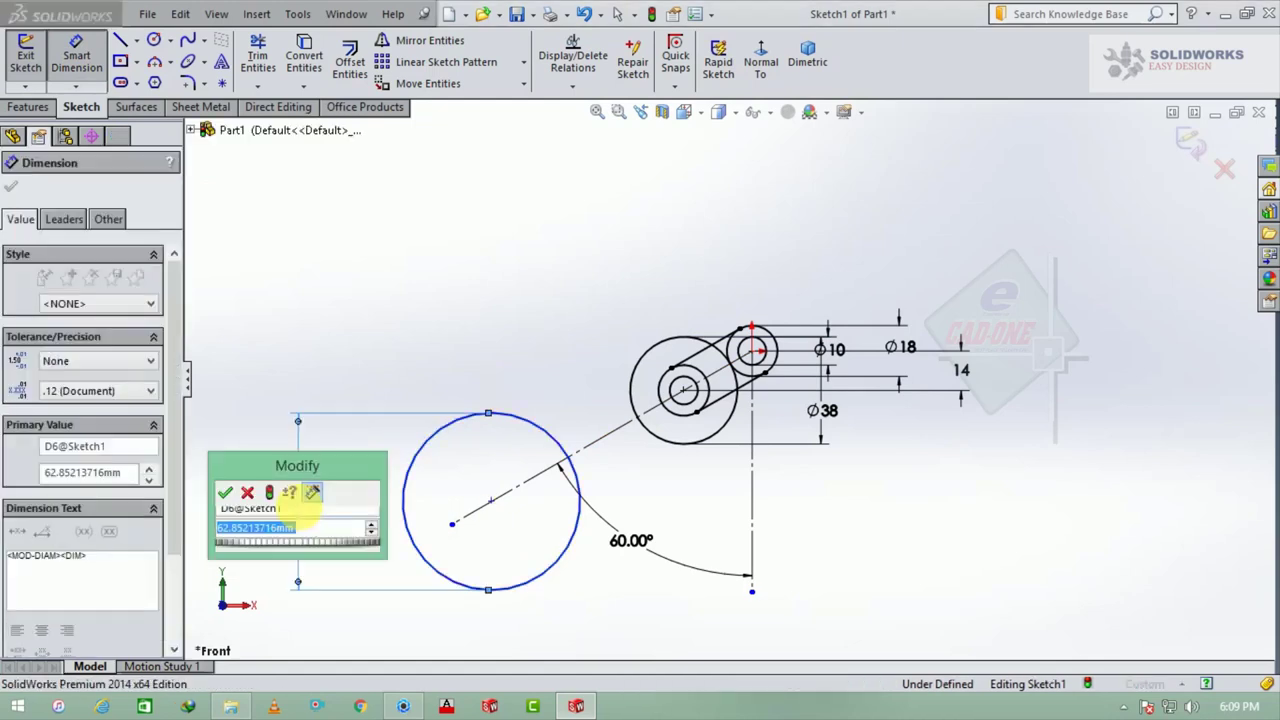
pyautogui.write('50')
pyautogui.press('Return')
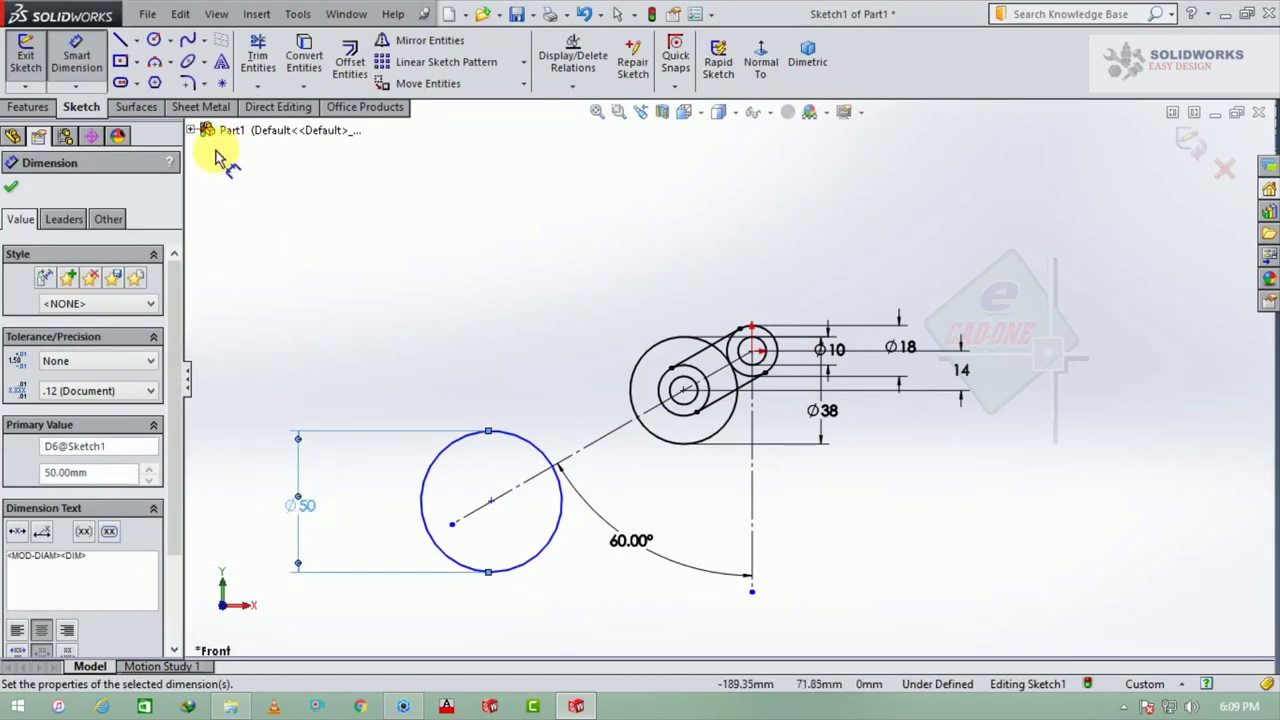
# - Set the centre distance between the Ø50 and Ø38 circles to 45 mm
pyautogui.click(540, 428)
pyautogui.click(643, 370)
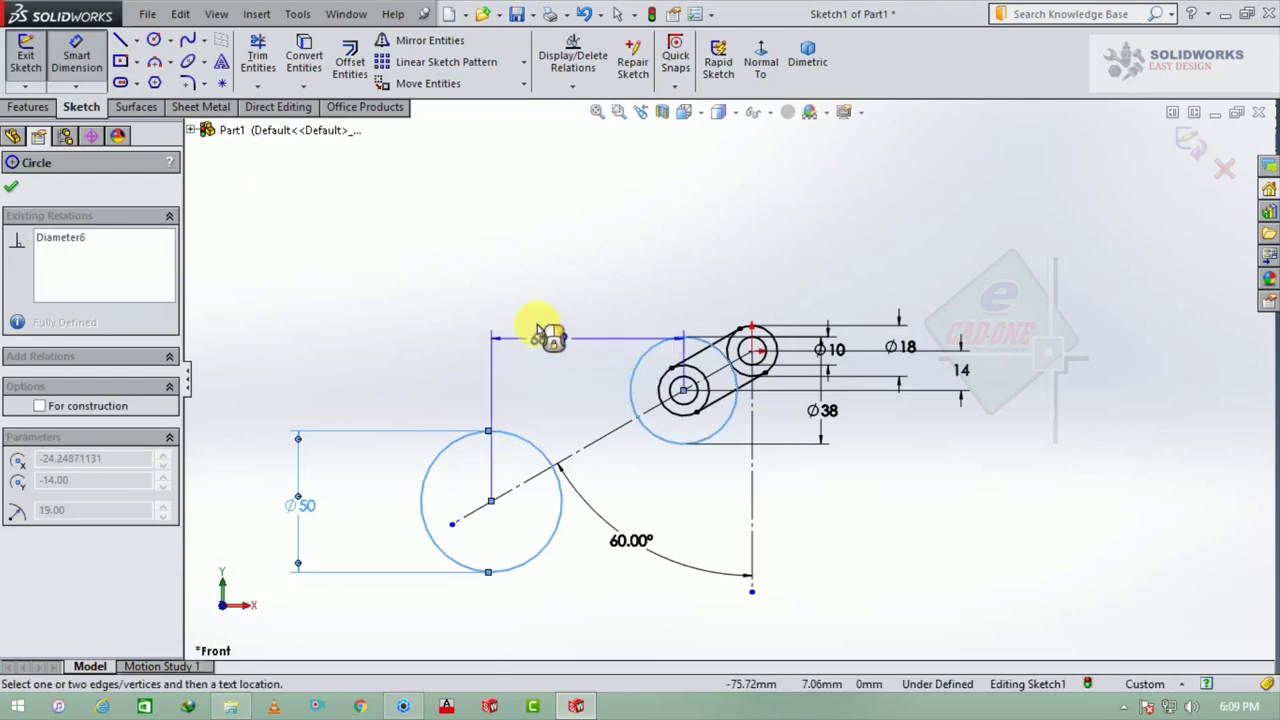
pyautogui.click(458, 336)
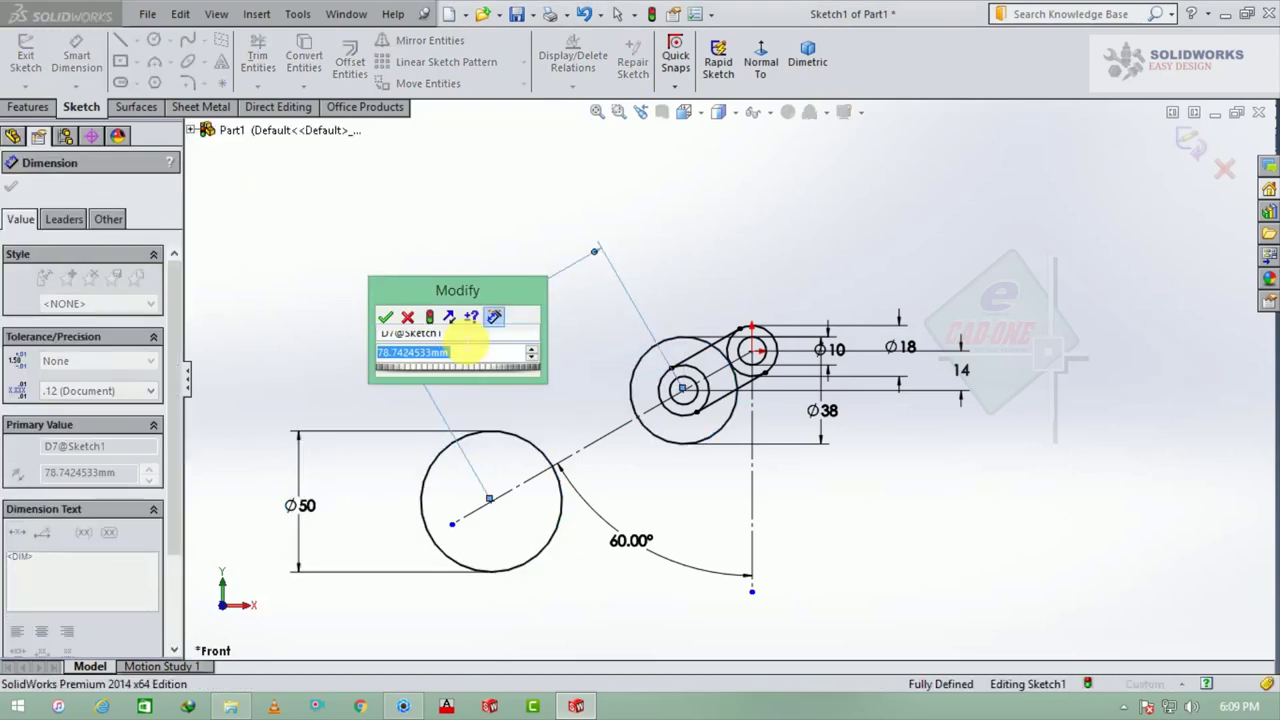
pyautogui.write('45')
pyautogui.press('Return')
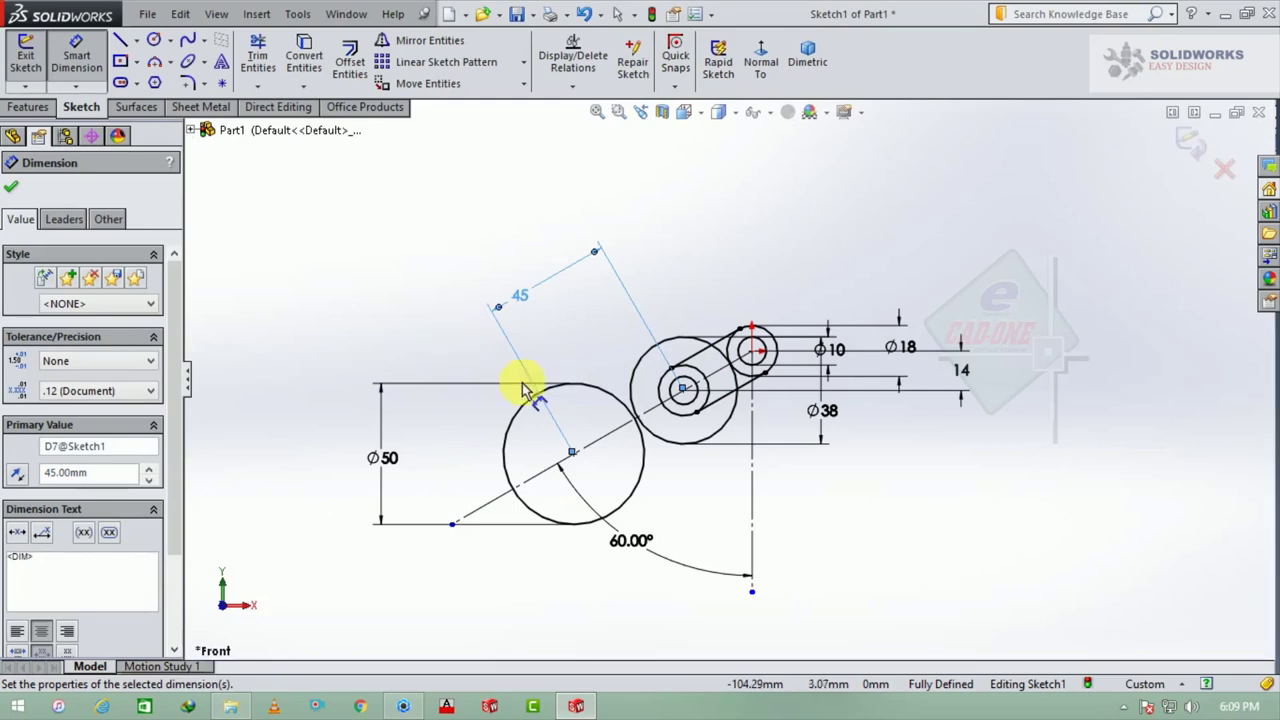
pyautogui.scroll(-2, 755, 478)
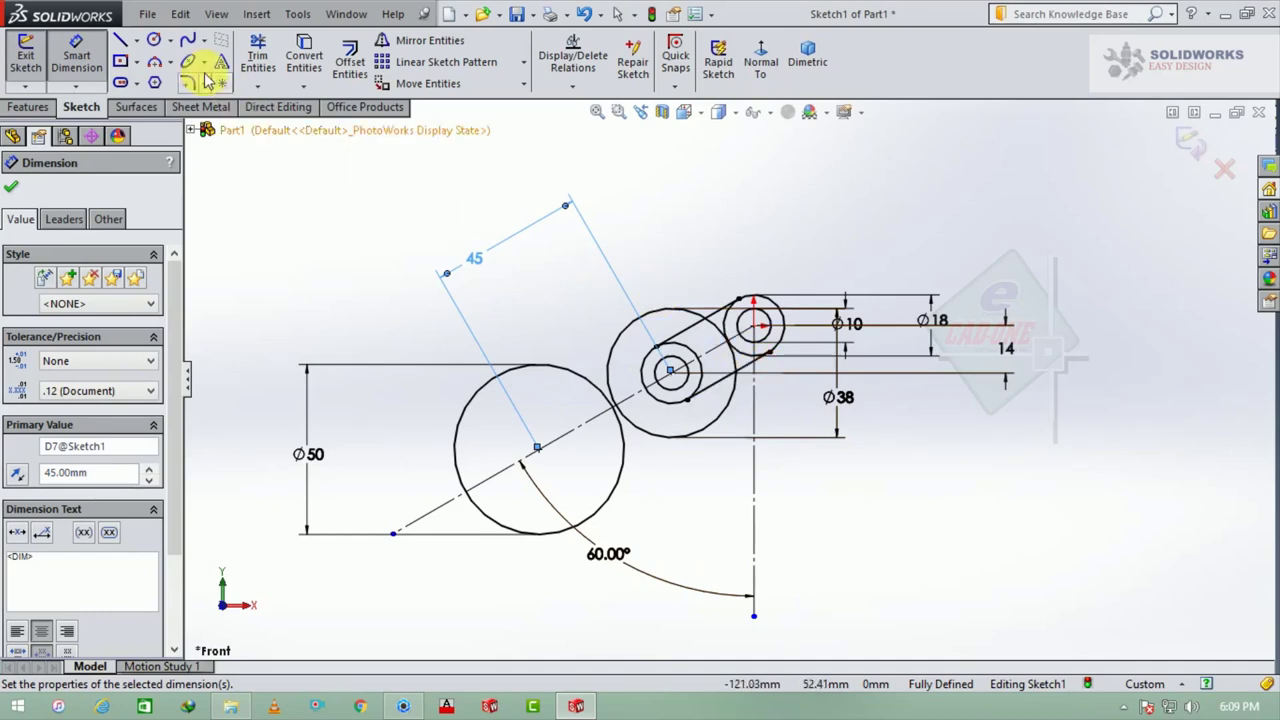
# - Draw upper and lower three-point arcs connecting the Ø50 and Ø38 circles
pyautogui.click(153, 63)
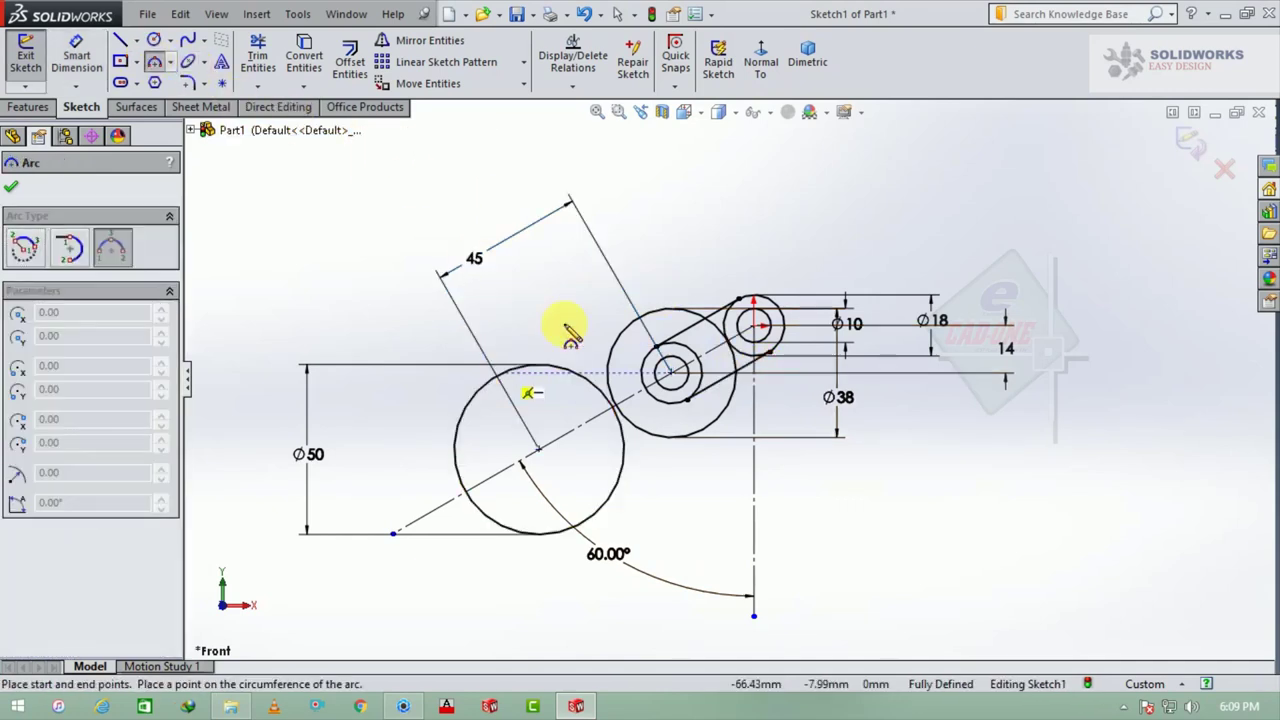
pyautogui.click(570, 321)
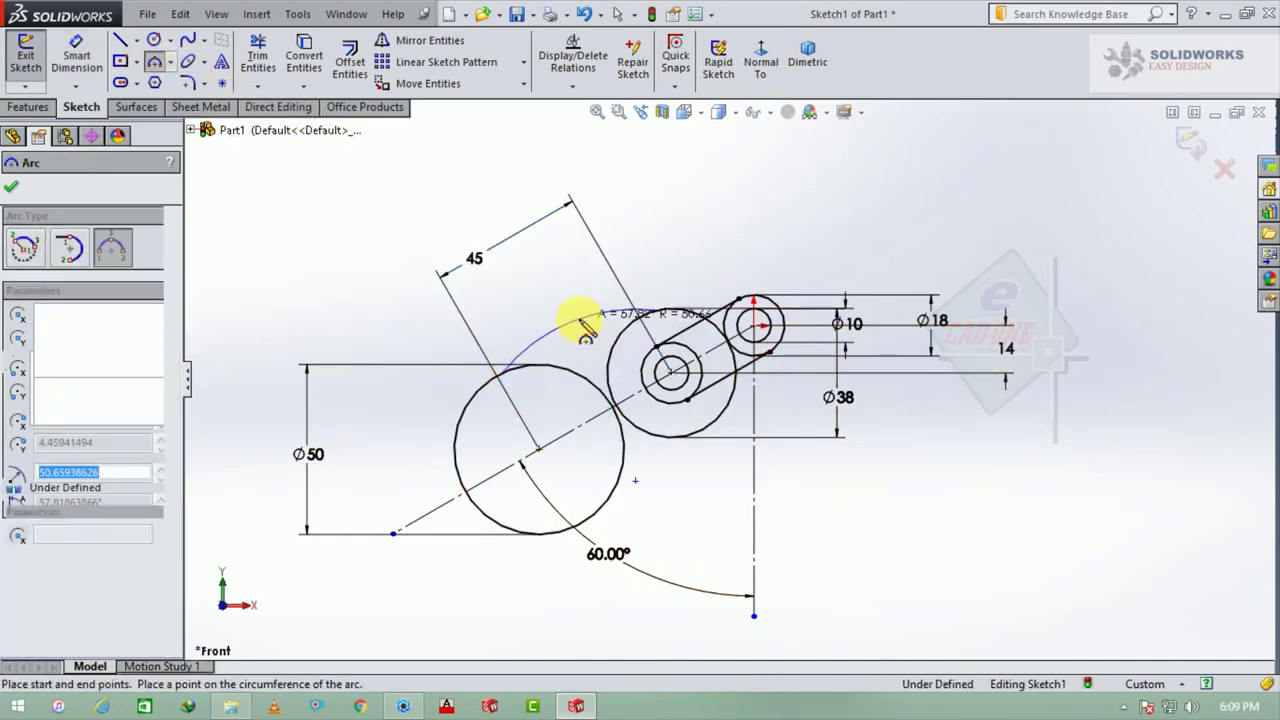
pyautogui.click(623, 465)
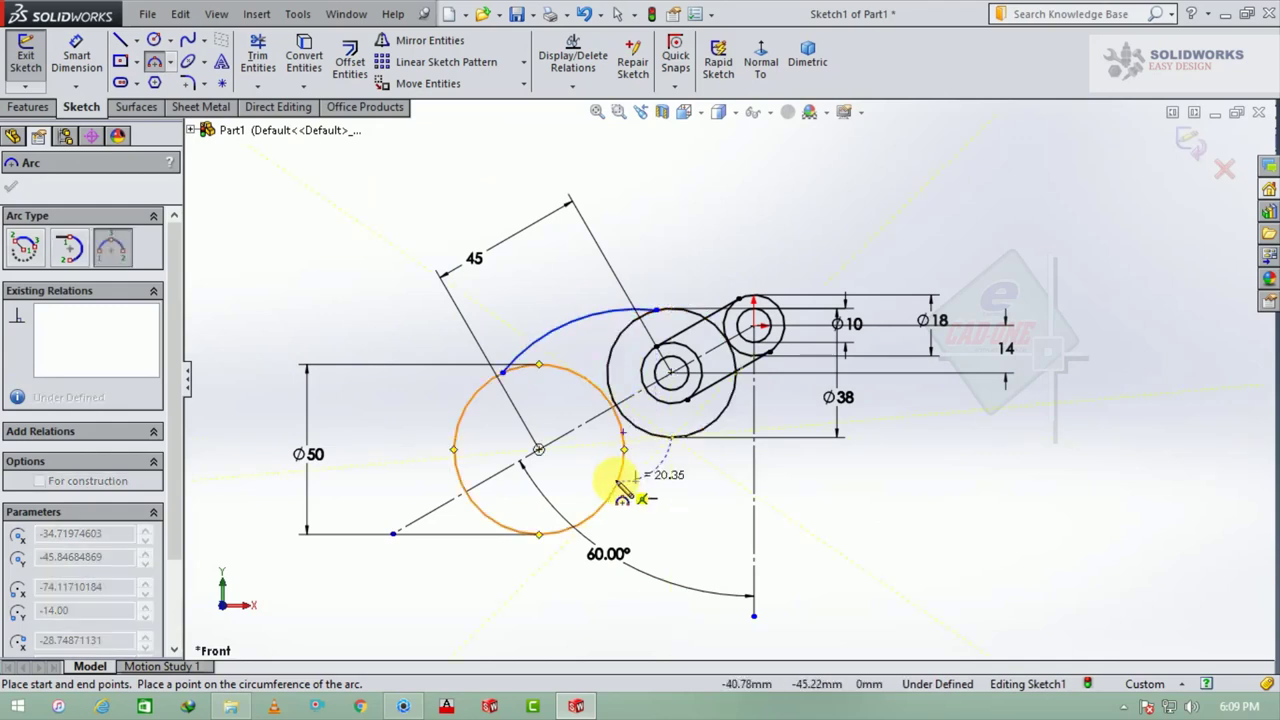
pyautogui.click(640, 466)
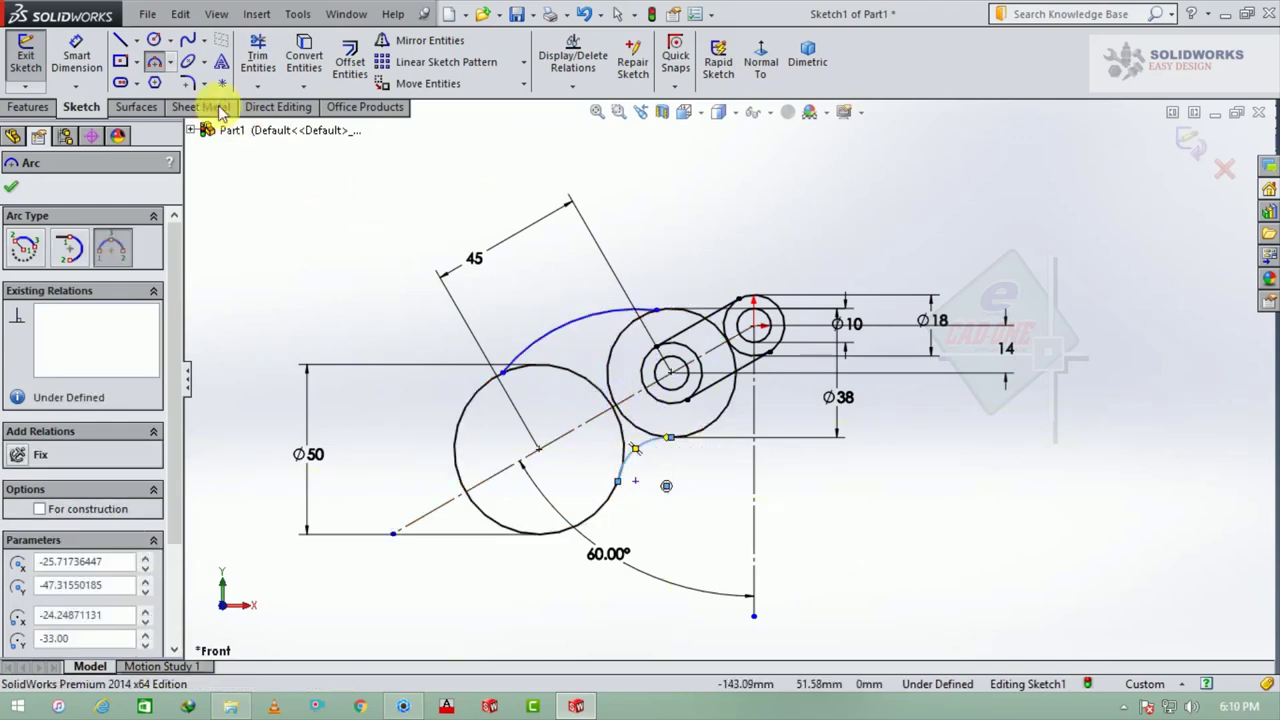
# - Dimension the upper connecting arc to radius 76
pyautogui.click(76, 58)
pyautogui.click(548, 338)
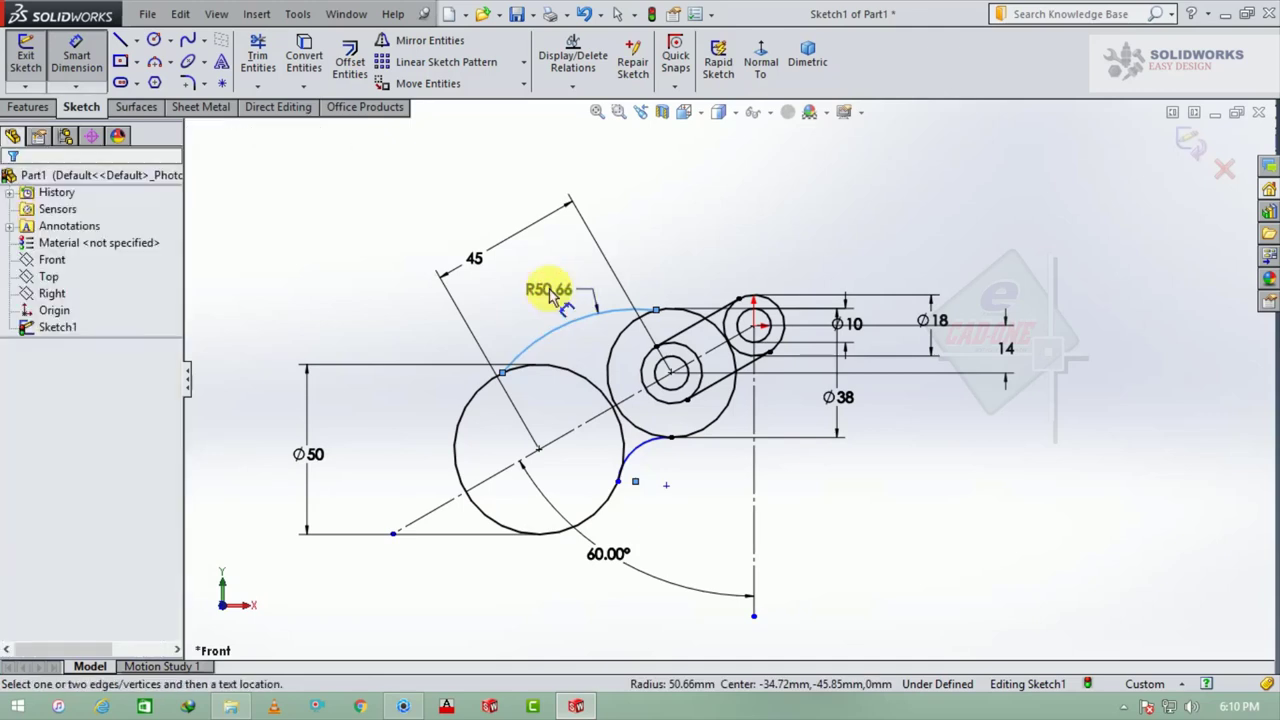
pyautogui.click(553, 288)
pyautogui.write('76')
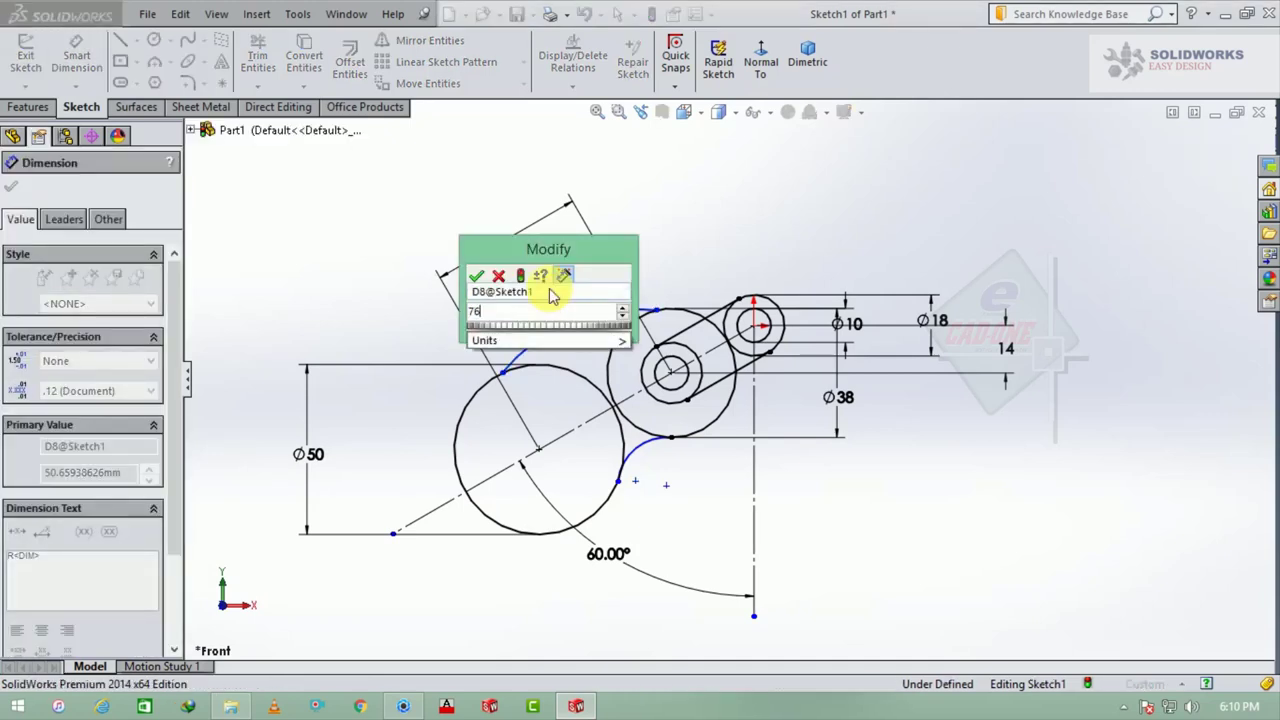
pyautogui.press('Return')
pyautogui.press('Escape')
# - Add a radius dimension of 14 to the lower connecting arc
pyautogui.click(643, 452)
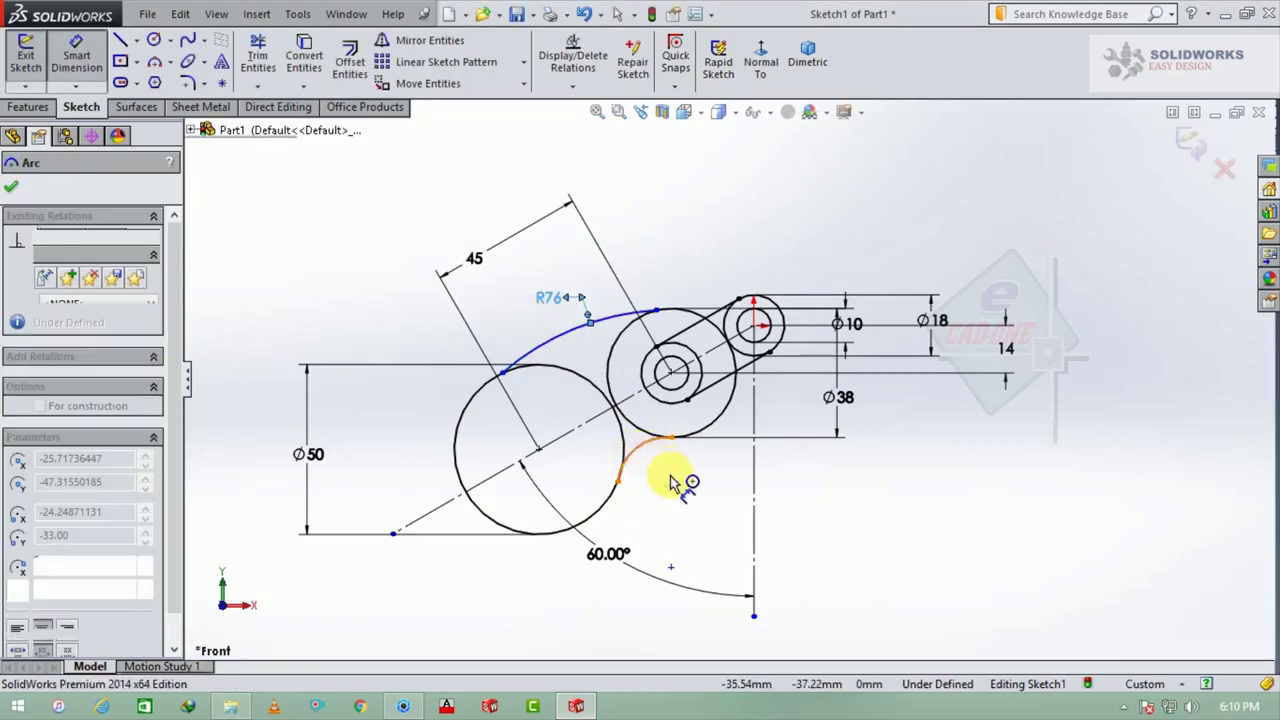
pyautogui.click(670, 482)
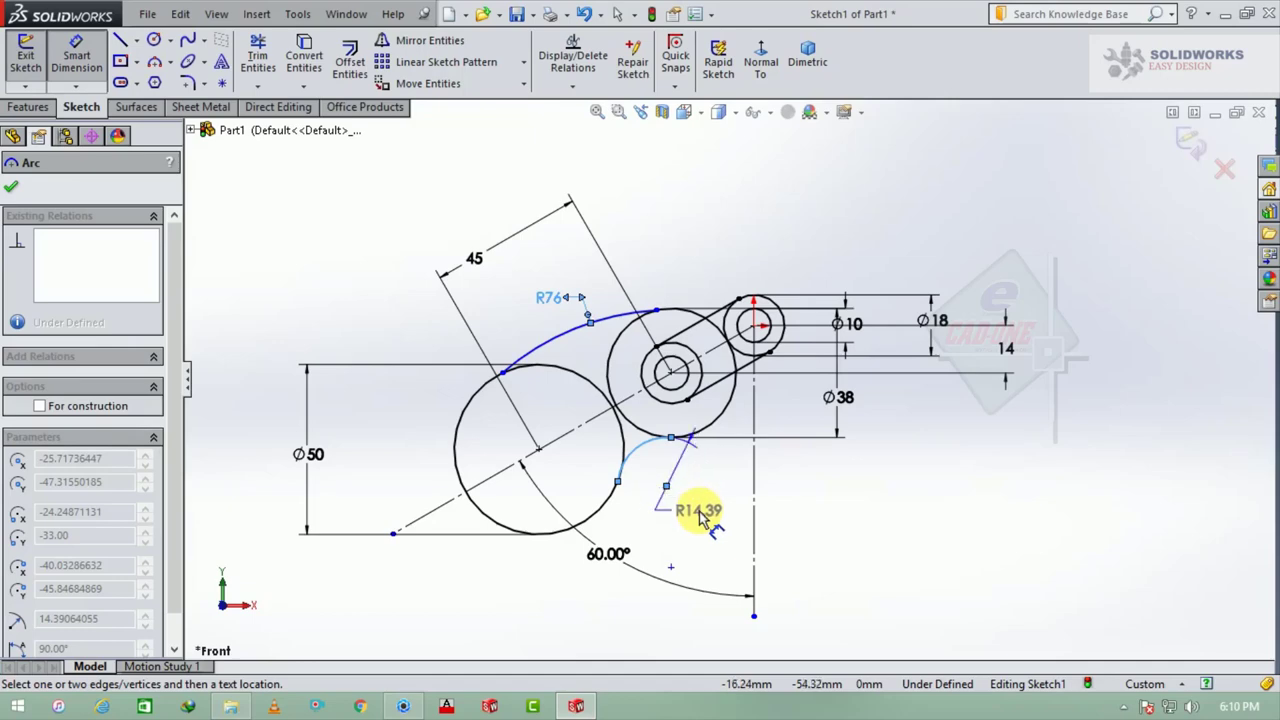
pyautogui.click(700, 515)
pyautogui.write('14.39064055mm')
pyautogui.press('Return')
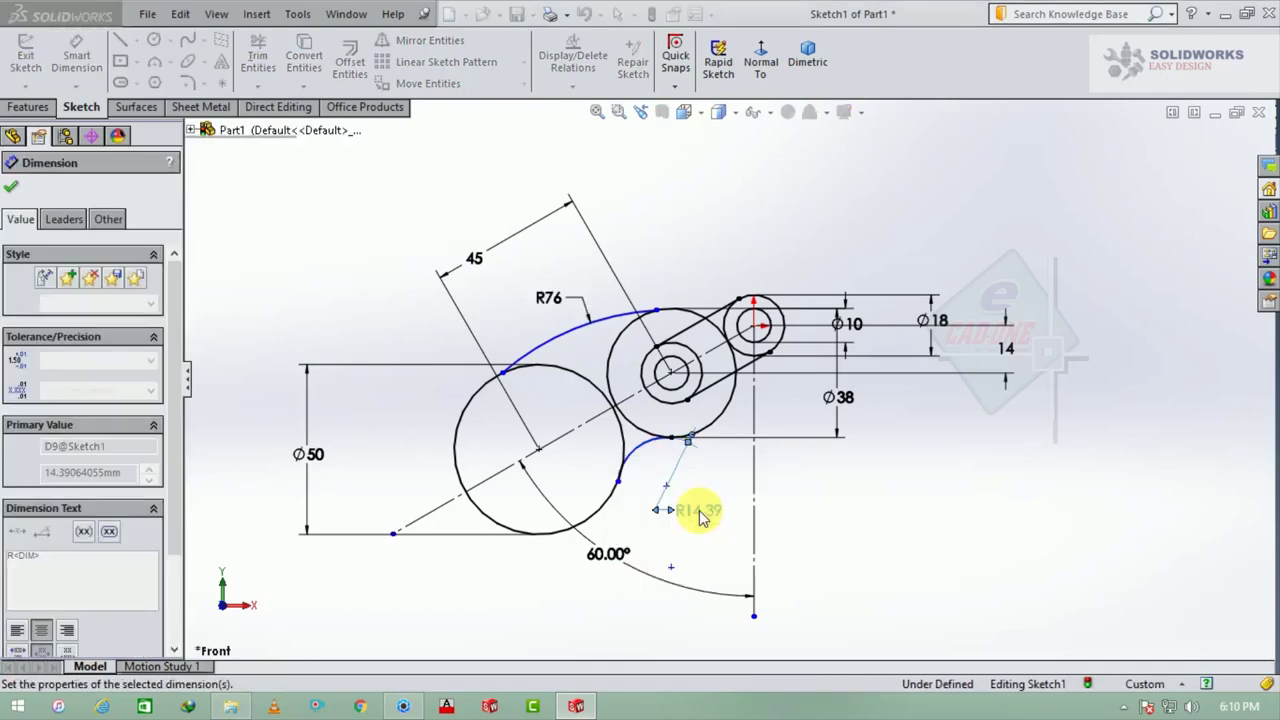
pyautogui.scroll(-3, 682, 325)
pyautogui.press('Escape')
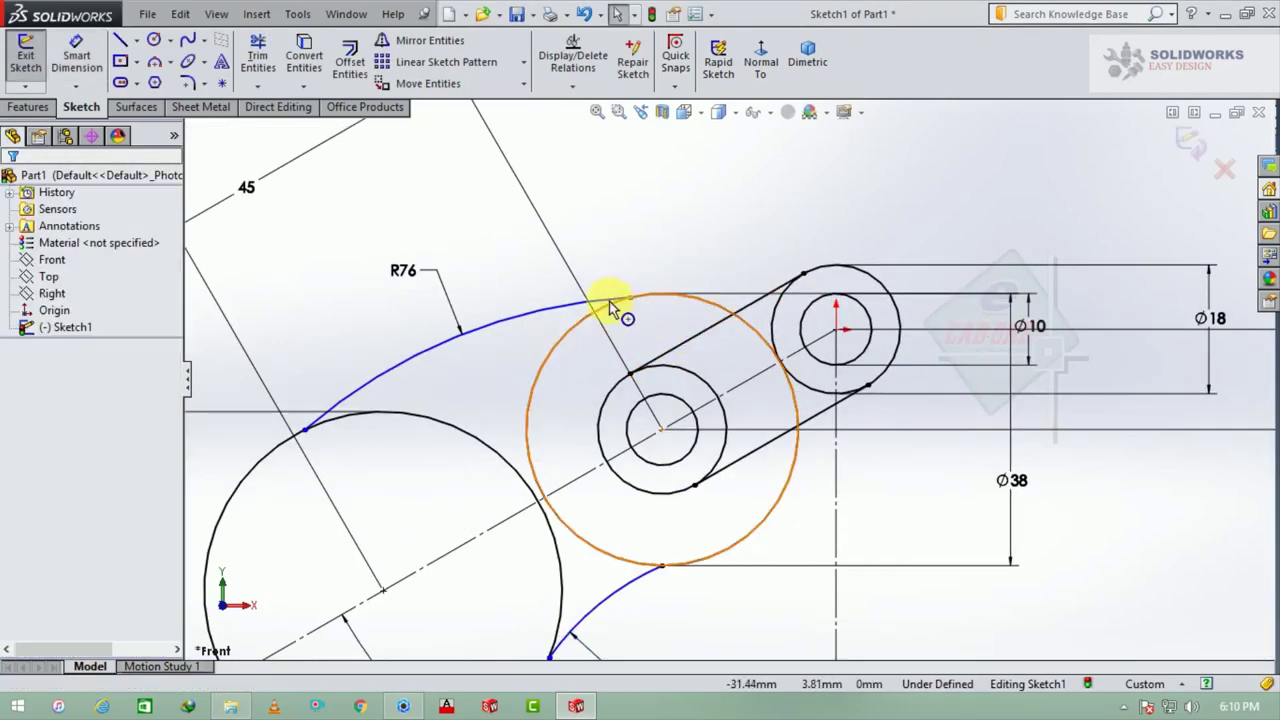
# - Make the R76 arc tangent to both the Ø38 circle and the Ø50 circle
pyautogui.click(605, 305)
pyautogui.keyDown('ctrl'); pyautogui.click(610, 309); pyautogui.keyUp('ctrl')
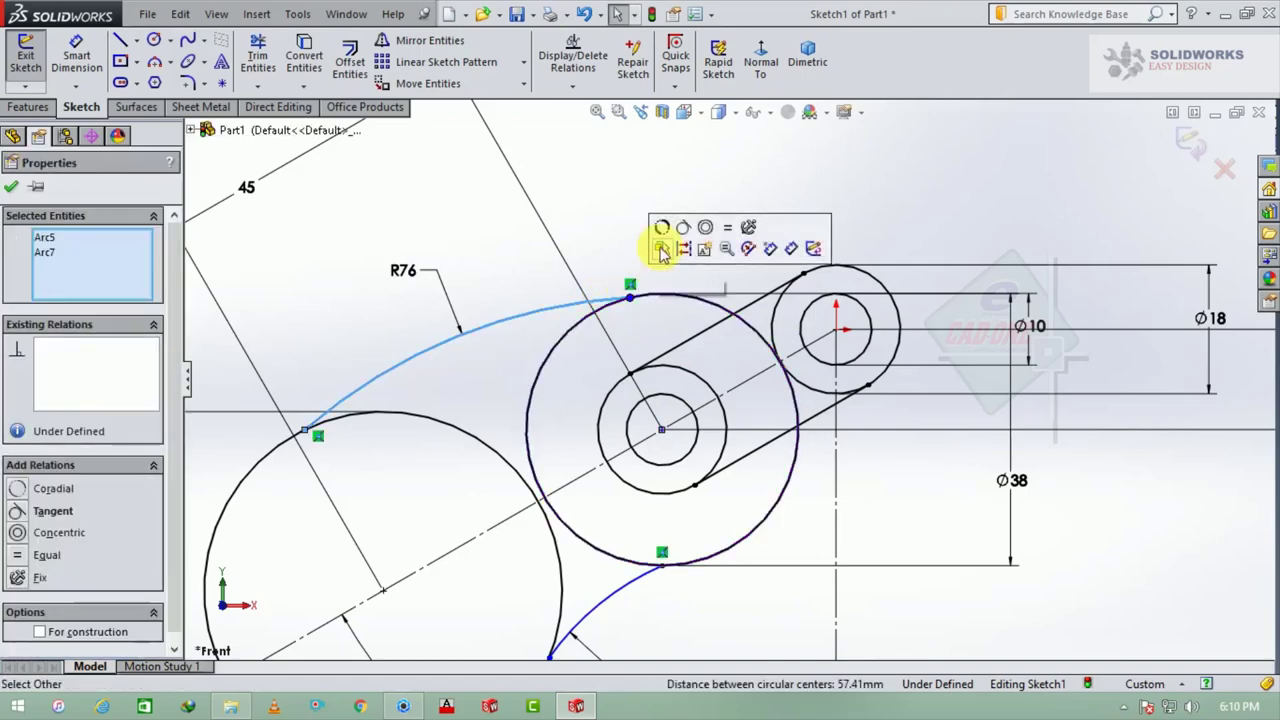
pyautogui.click(683, 230)
pyautogui.press('Escape')
pyautogui.scroll(-2, 303, 430)
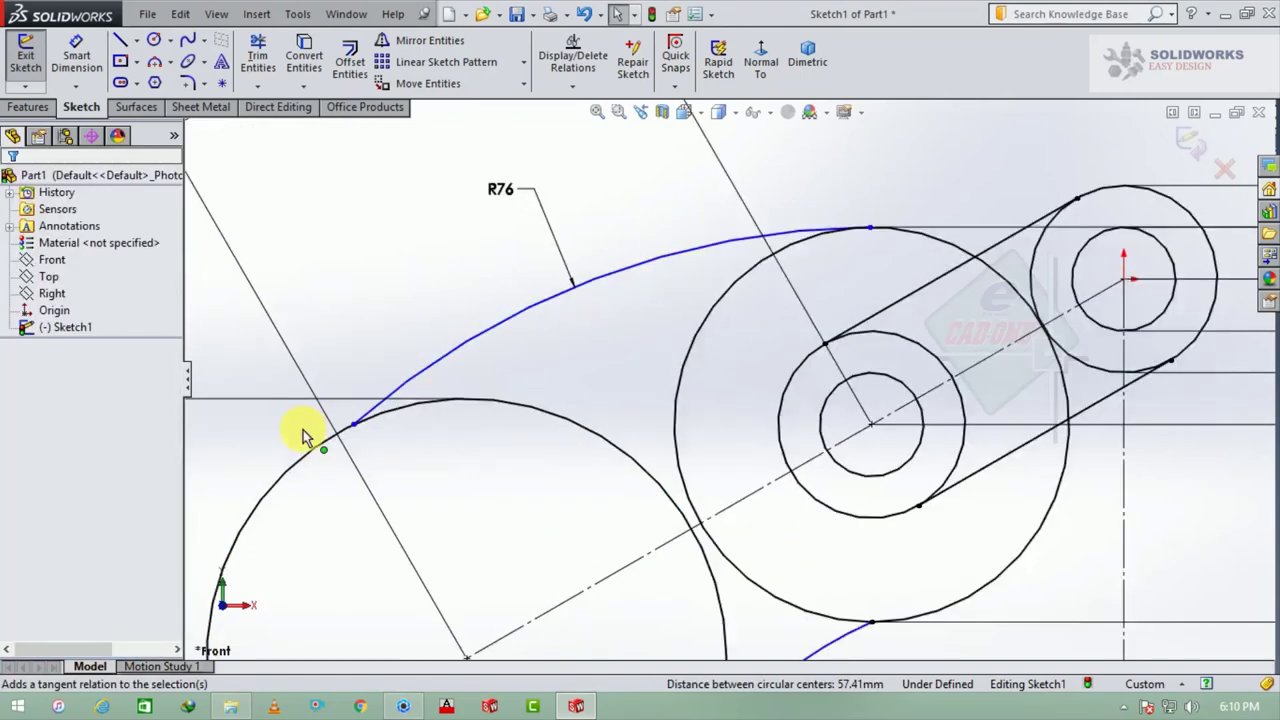
pyautogui.scroll(-2, 303, 430)
pyautogui.click(448, 398)
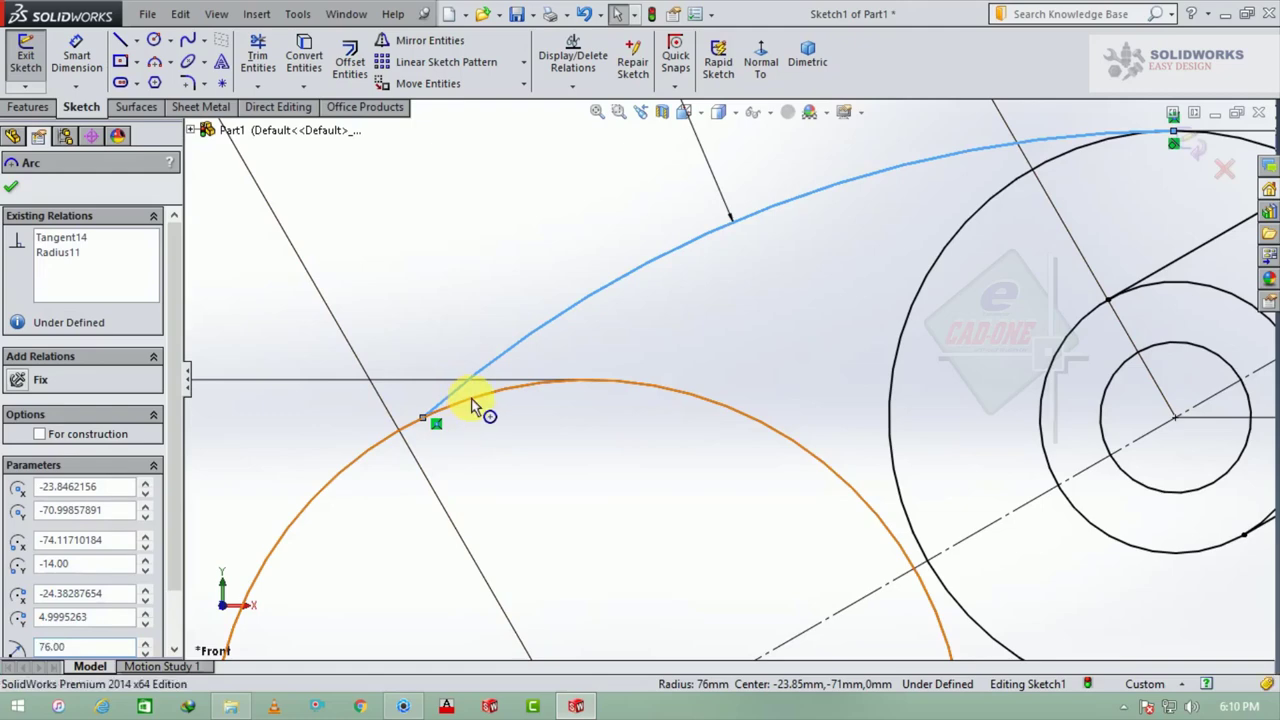
pyautogui.keyDown('ctrl'); pyautogui.click(473, 400); pyautogui.keyUp('ctrl')
pyautogui.click(523, 323)
pyautogui.scroll(3, 810, 445)
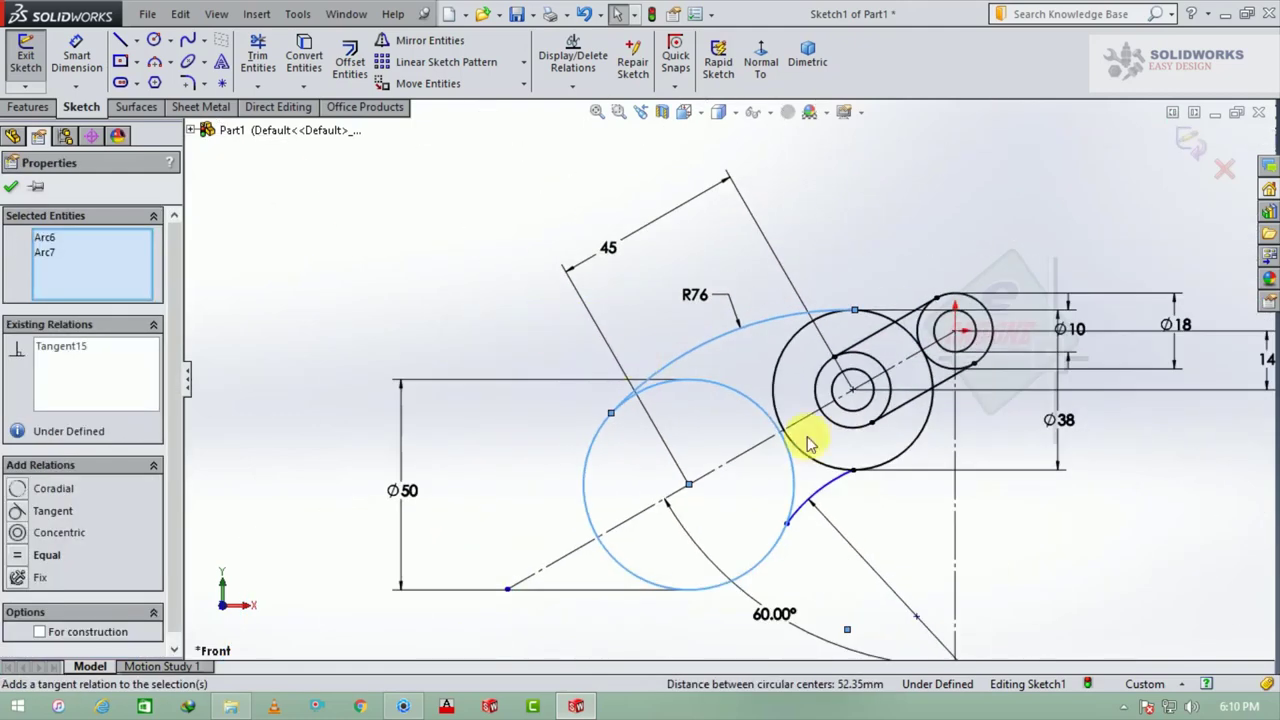
pyautogui.scroll(-2, 805, 470)
pyautogui.scroll(-2, 651, 514)
pyautogui.press('Escape')
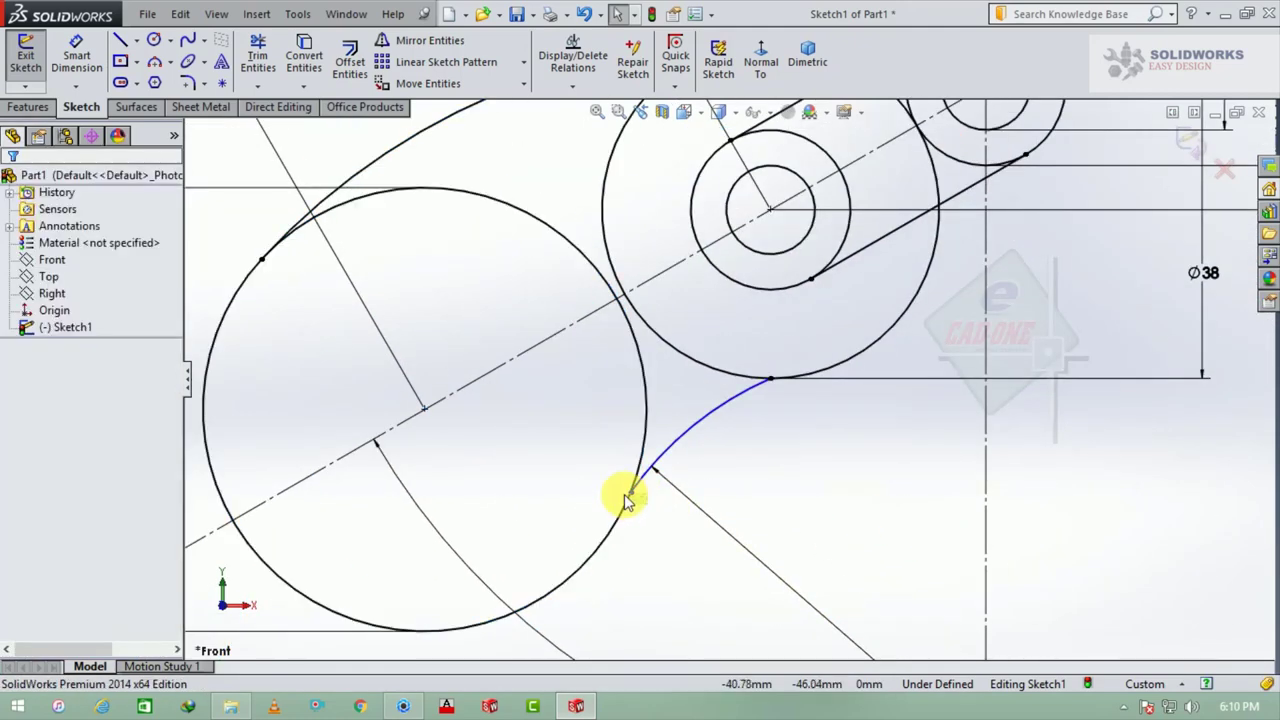
# - Make the lower connecting arc tangent to the Ø50 circle
pyautogui.click(625, 500)
pyautogui.keyDown('ctrl'); pyautogui.click(614, 491); pyautogui.keyUp('ctrl')
pyautogui.click(688, 410)
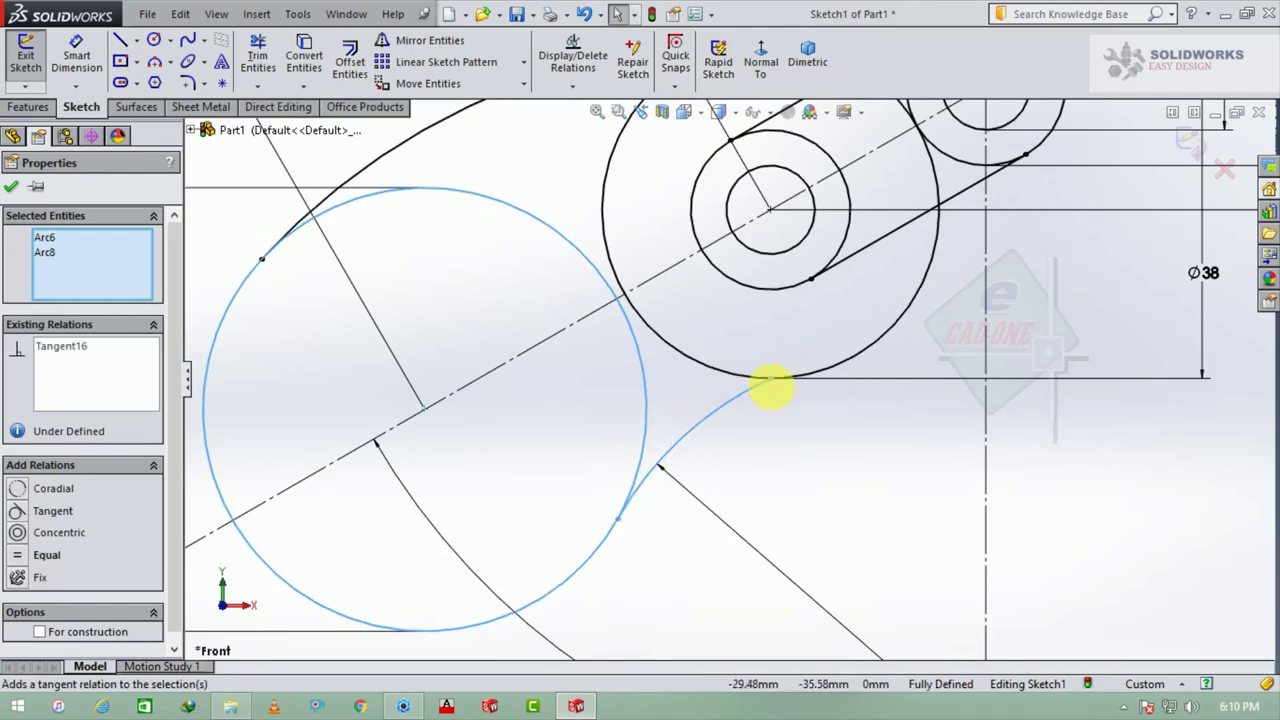
pyautogui.press('Escape')
pyautogui.scroll(-2, 770, 388)
pyautogui.scroll(-2, 750, 380)
# - Add a tangent relation between the lower arc and the Ø38 circle, then undo it as conflicting
pyautogui.click(737, 377)
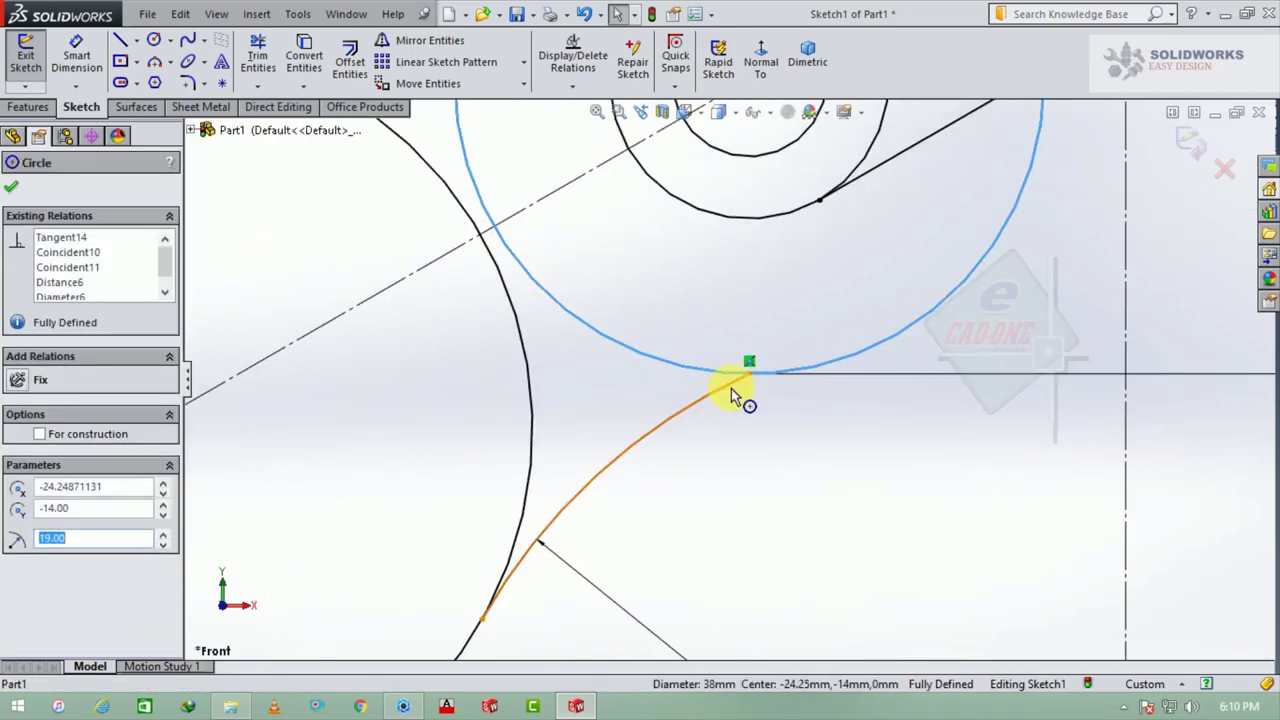
pyautogui.keyDown('ctrl'); pyautogui.click(727, 398); pyautogui.keyUp('ctrl')
pyautogui.click(801, 311)
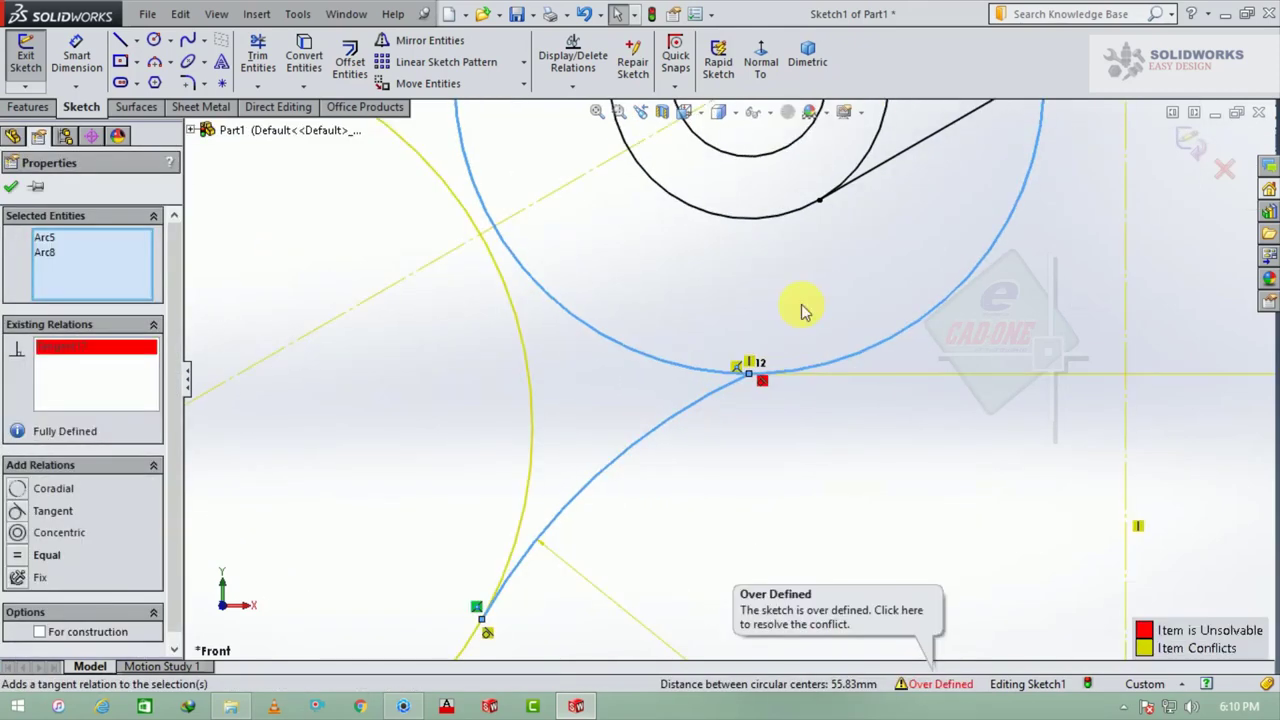
pyautogui.press('Escape')
pyautogui.hotkey('ctrl', 'z')
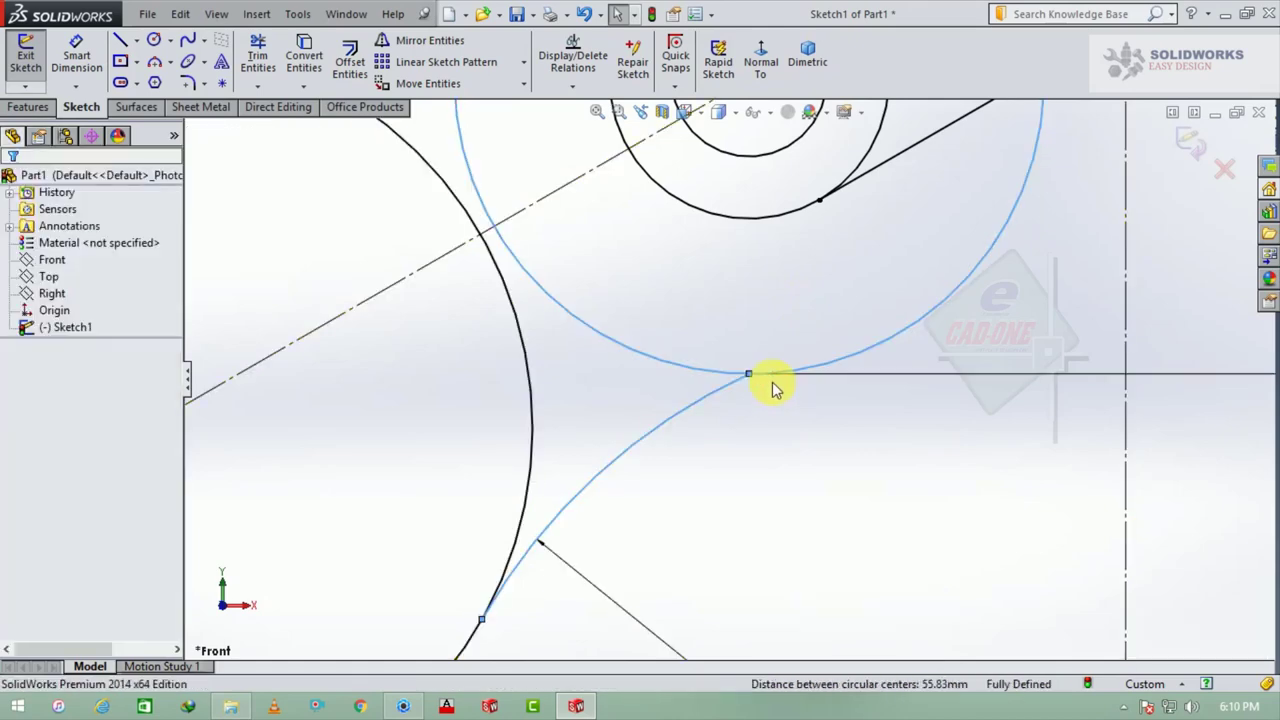
# - Reapply the tangent relation between the lower connecting arc and the Ø38 circle correctly
pyautogui.click(752, 377)
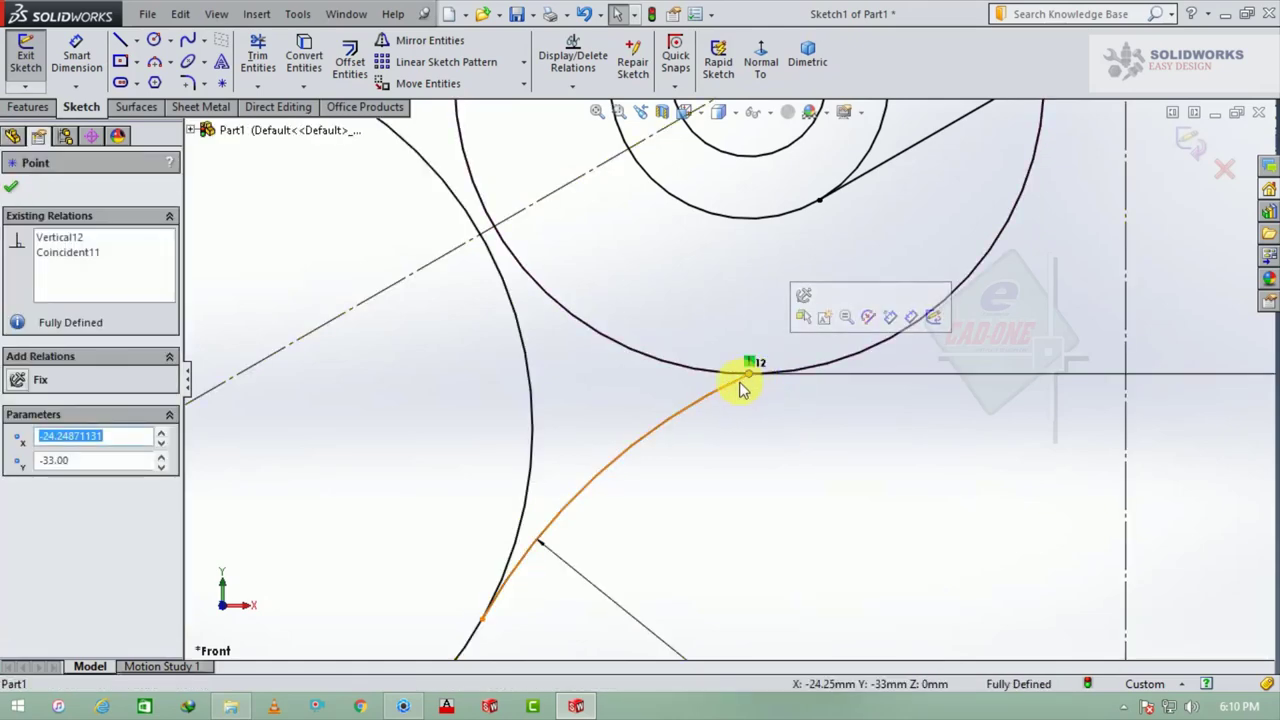
pyautogui.click(738, 386)
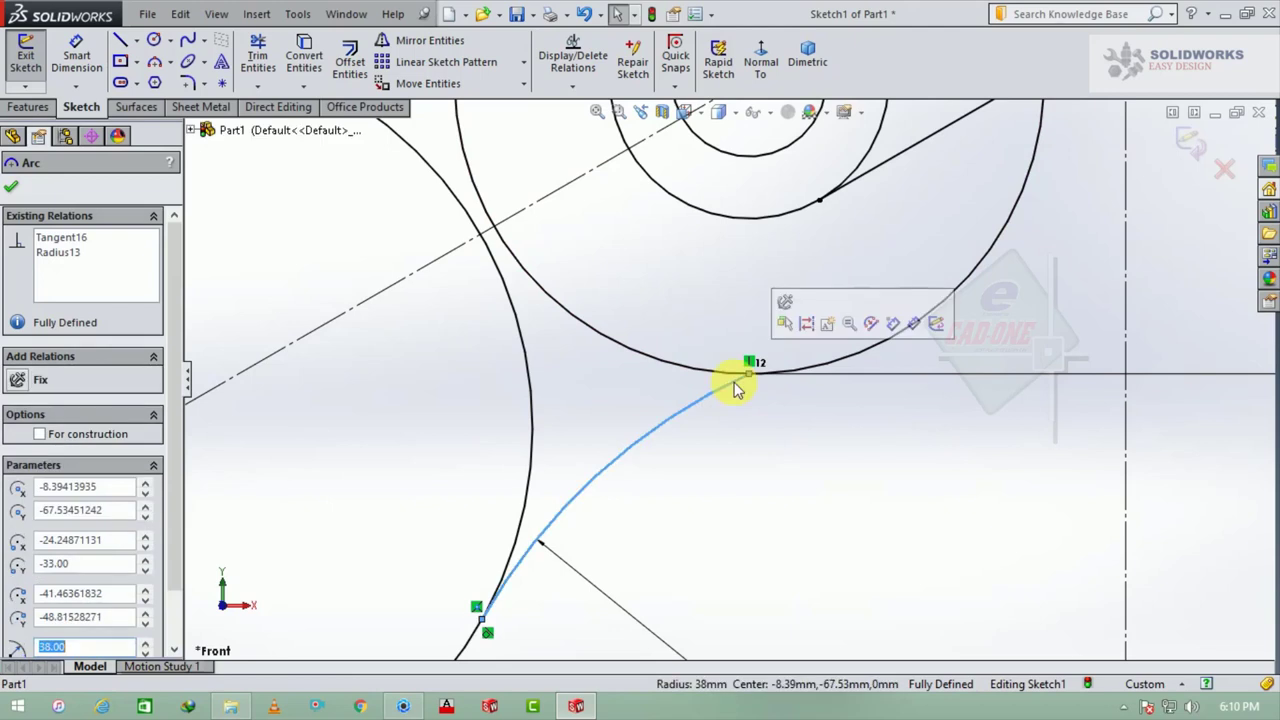
pyautogui.press('Escape')
pyautogui.scroll(-2, 765, 375)
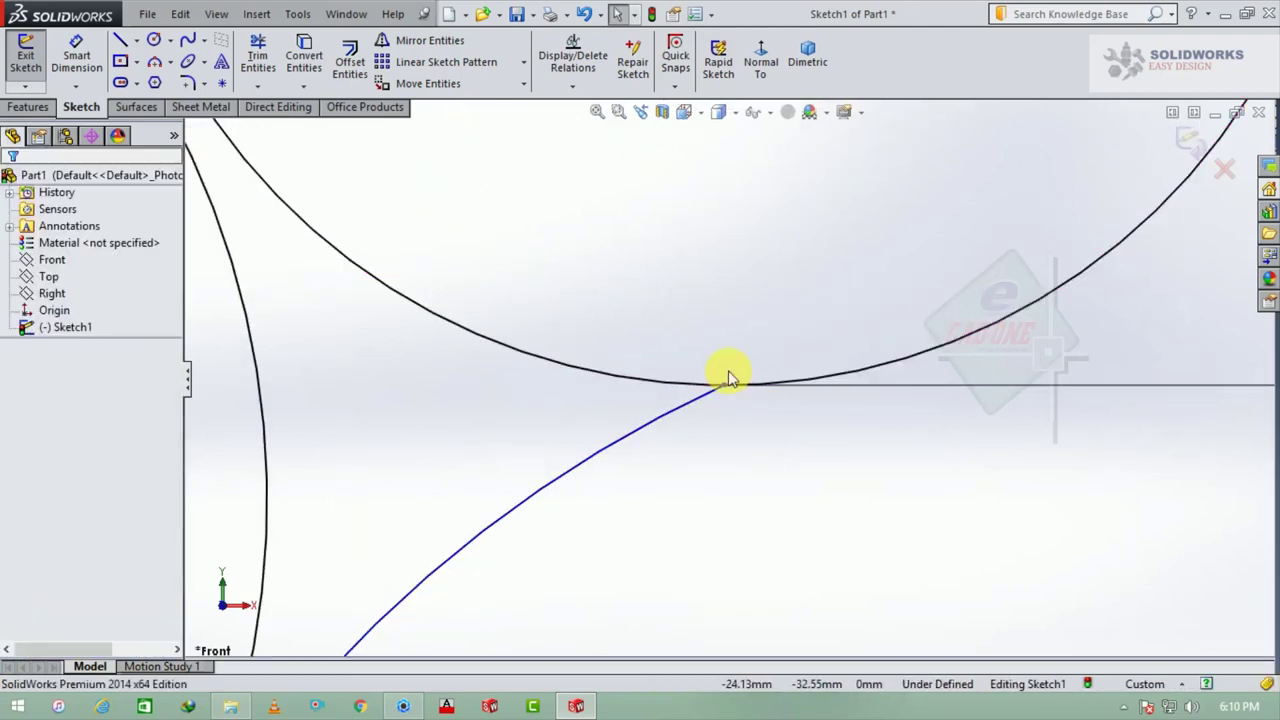
pyautogui.click(705, 400)
pyautogui.click(681, 382)
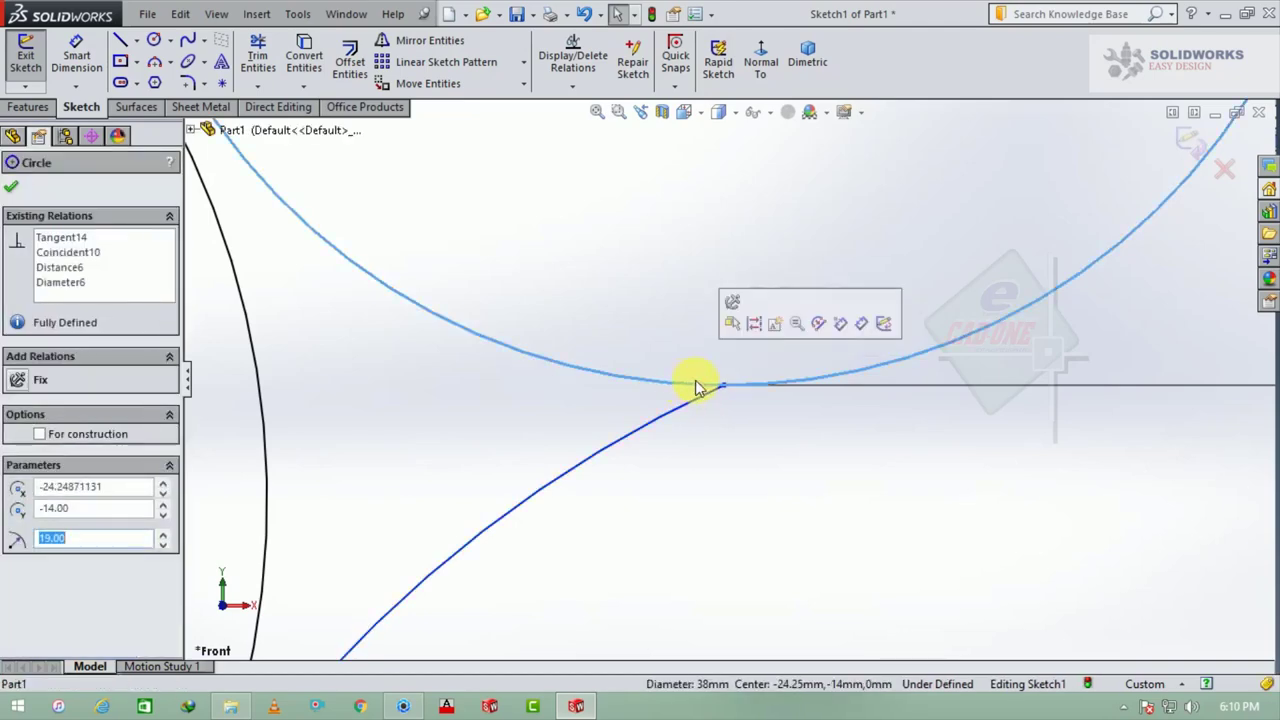
pyautogui.press('Escape')
pyautogui.click(686, 410)
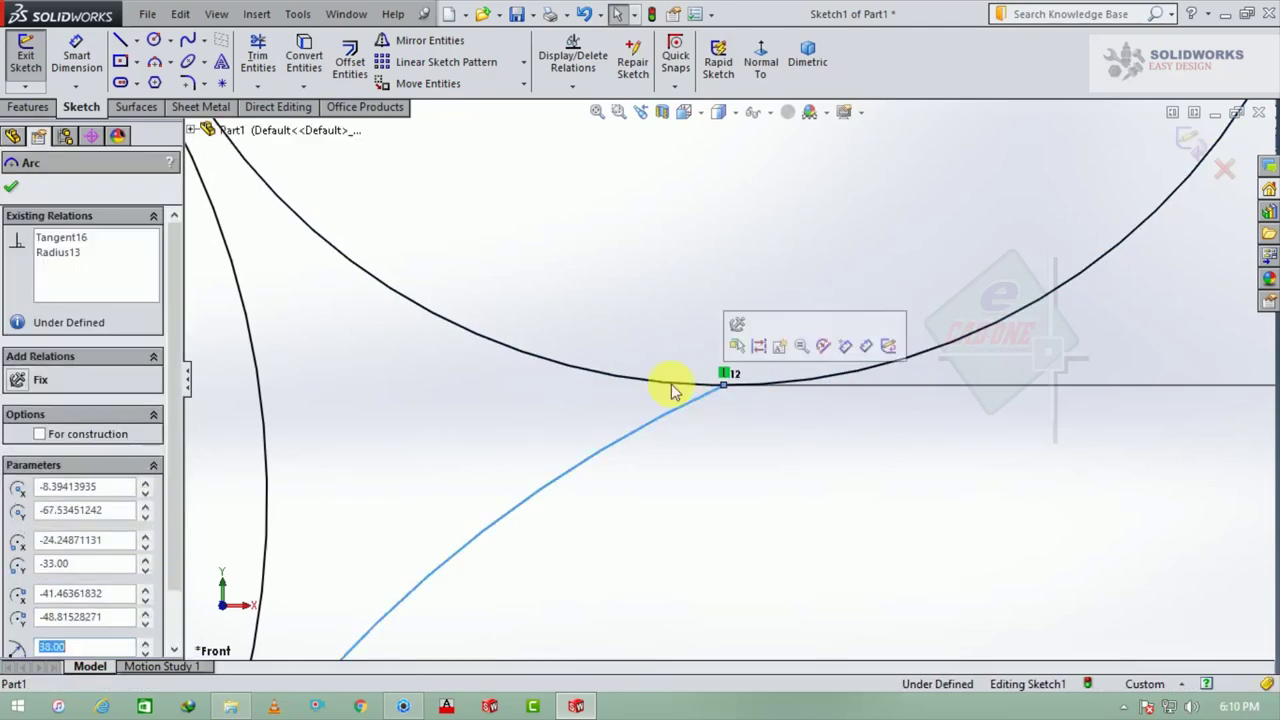
pyautogui.keyDown('ctrl'); pyautogui.click(670, 383); pyautogui.keyUp('ctrl')
pyautogui.click(741, 302)
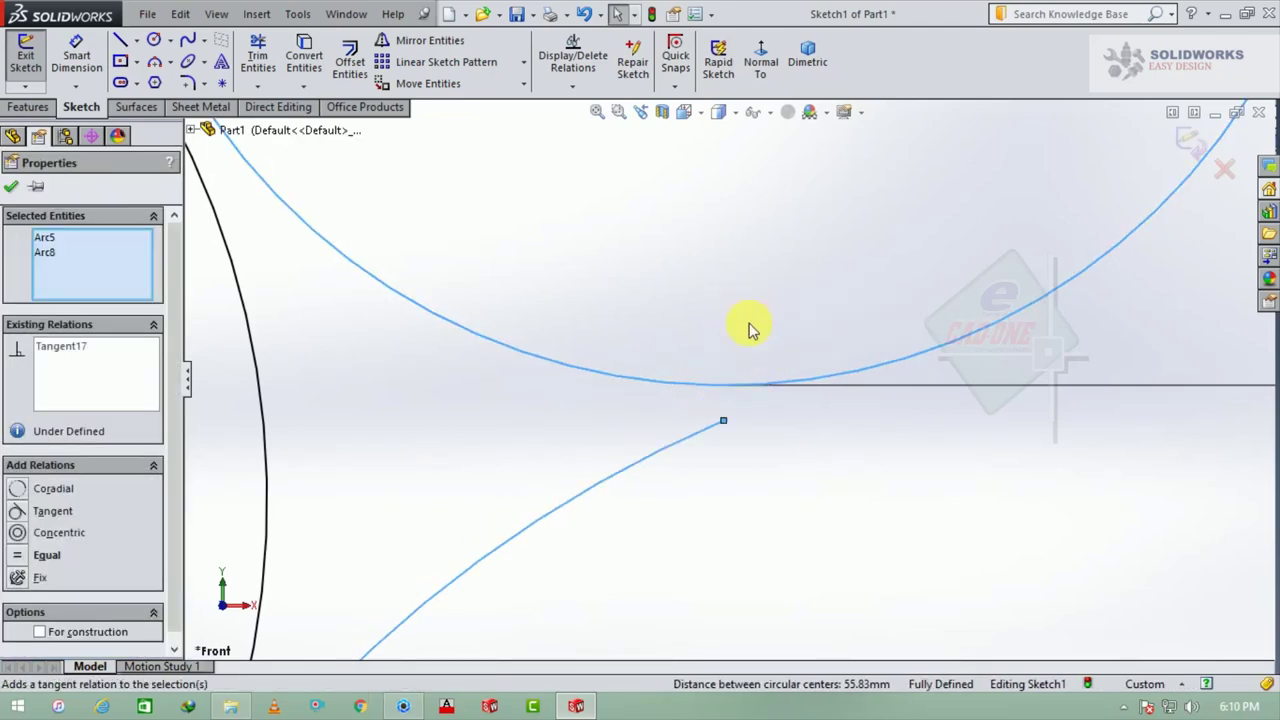
pyautogui.click(755, 420)
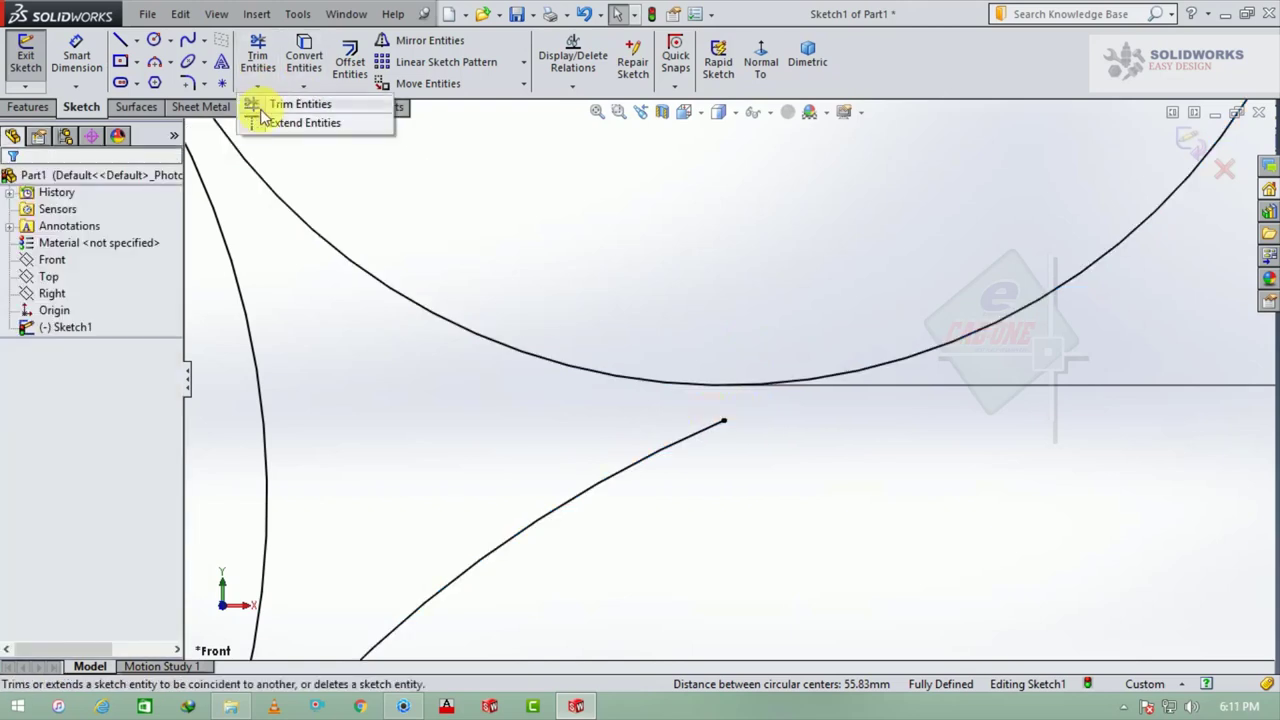
# - Power-trim an overlapping segment near the lower arc and check the tangent arcs
pyautogui.click(257, 58)
pyautogui.keyDown('shift'); pyautogui.moveTo(590, 392); pyautogui.dragTo(700, 428); pyautogui.keyUp('shift')
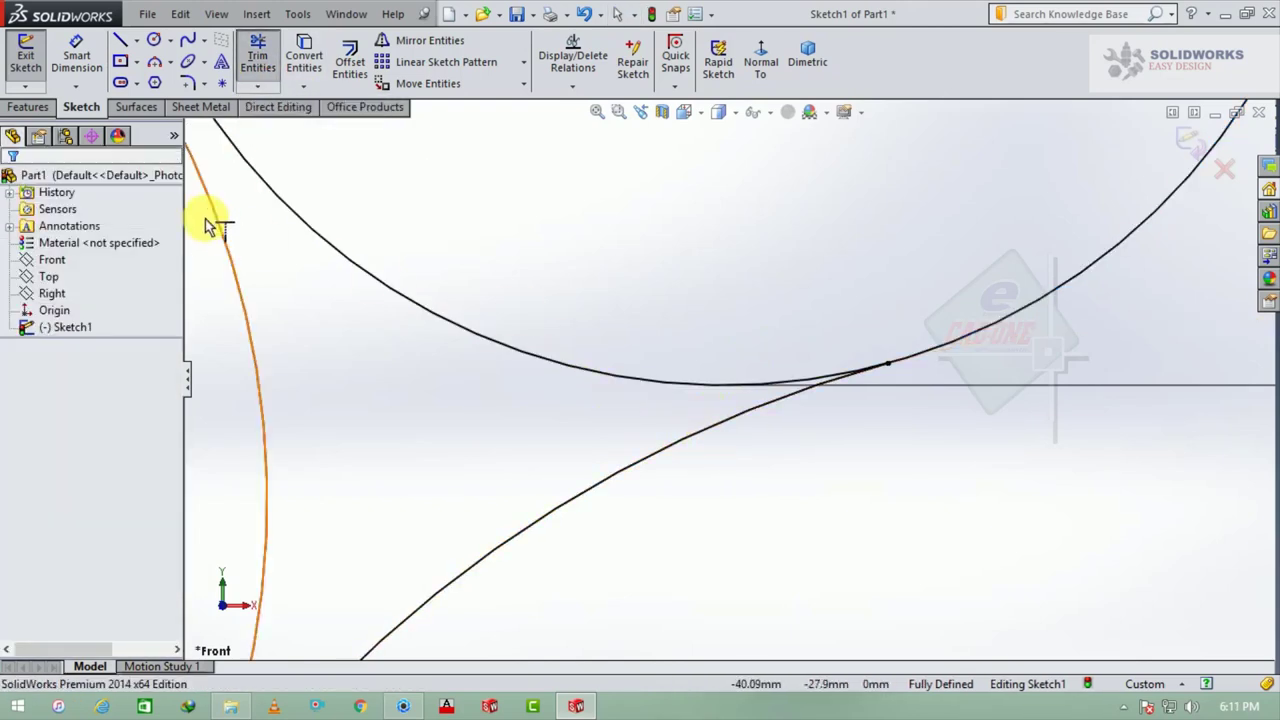
pyautogui.press('Escape')
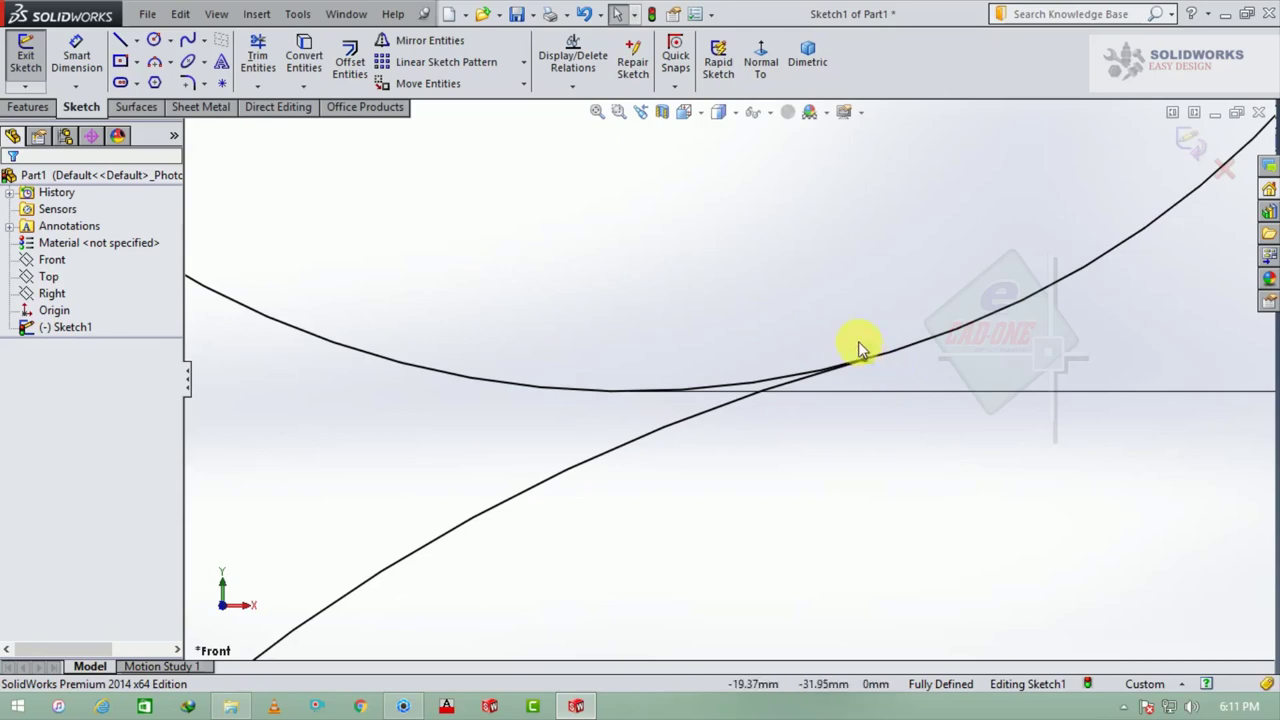
pyautogui.click(864, 342)
pyautogui.scroll(2, 877, 334)
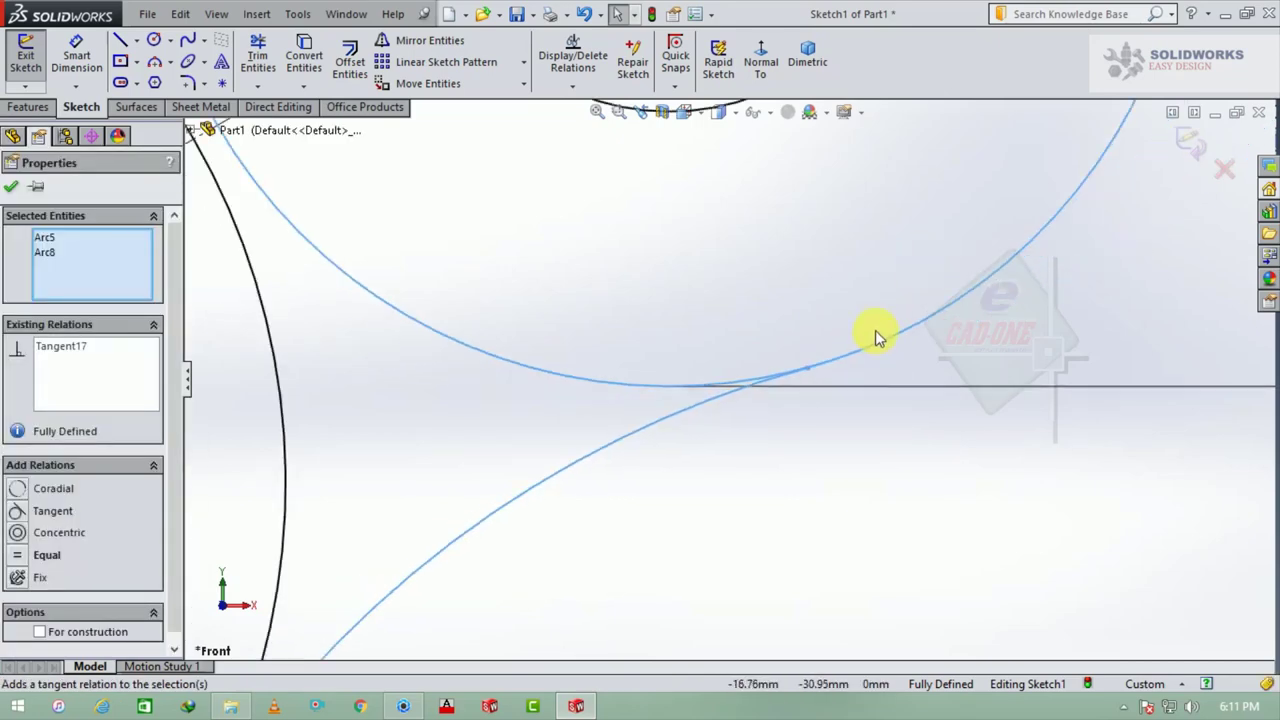
pyautogui.scroll(3, 875, 336)
pyautogui.scroll(3, 880, 335)
pyautogui.scroll(2, 882, 334)
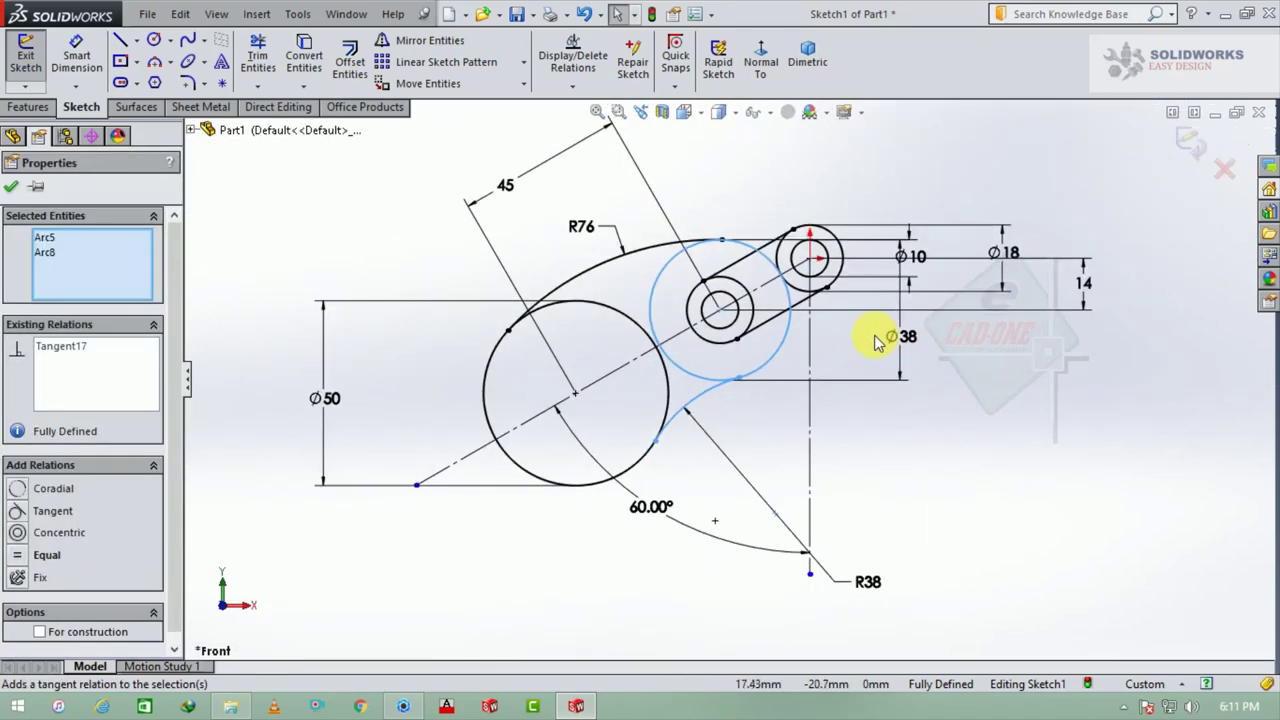
pyautogui.click(758, 348)
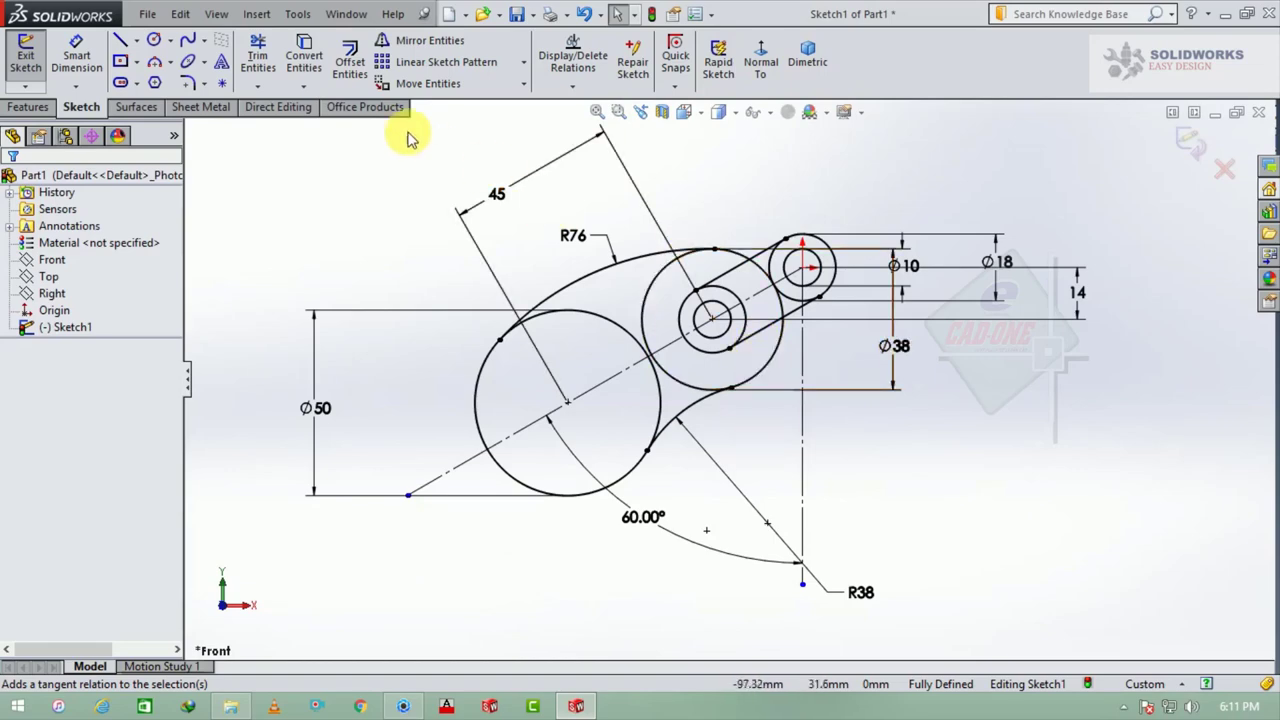
# - Trim the segment inside the Ø38 circle and the lower part of the Ø18 circle, then zoom out
pyautogui.click(257, 55)
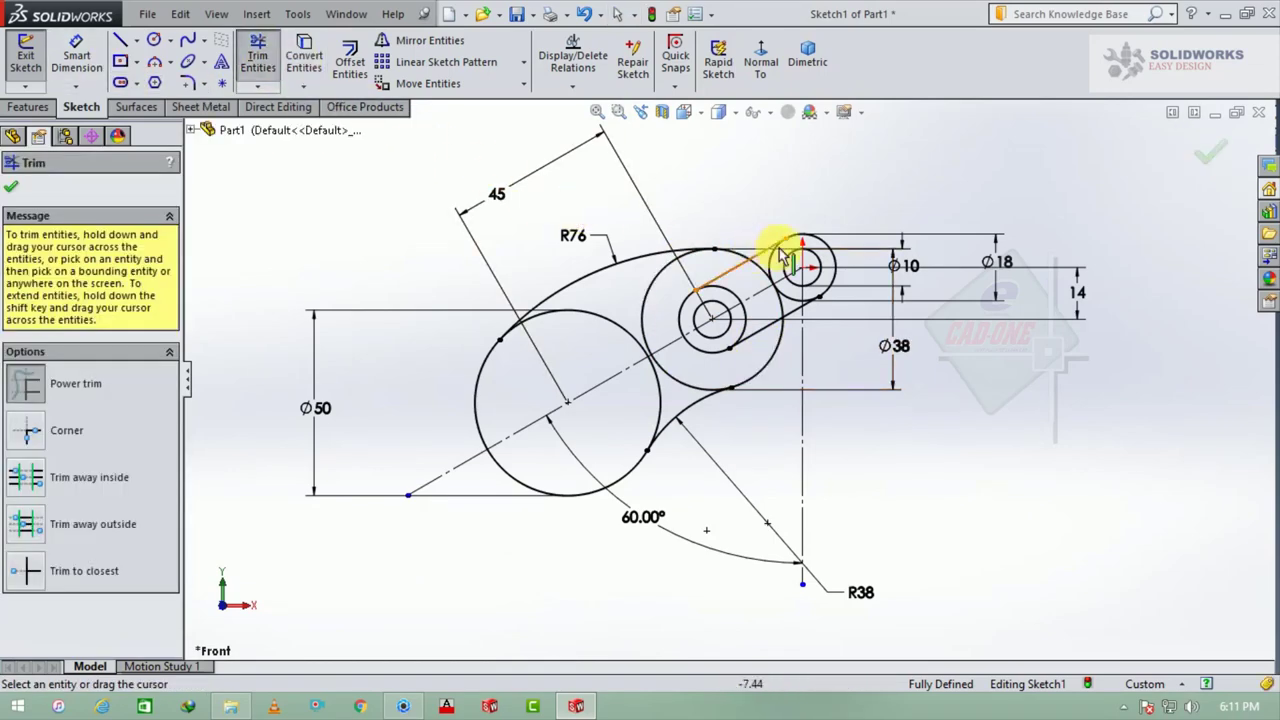
pyautogui.scroll(-2, 783, 256)
pyautogui.scroll(-2, 770, 283)
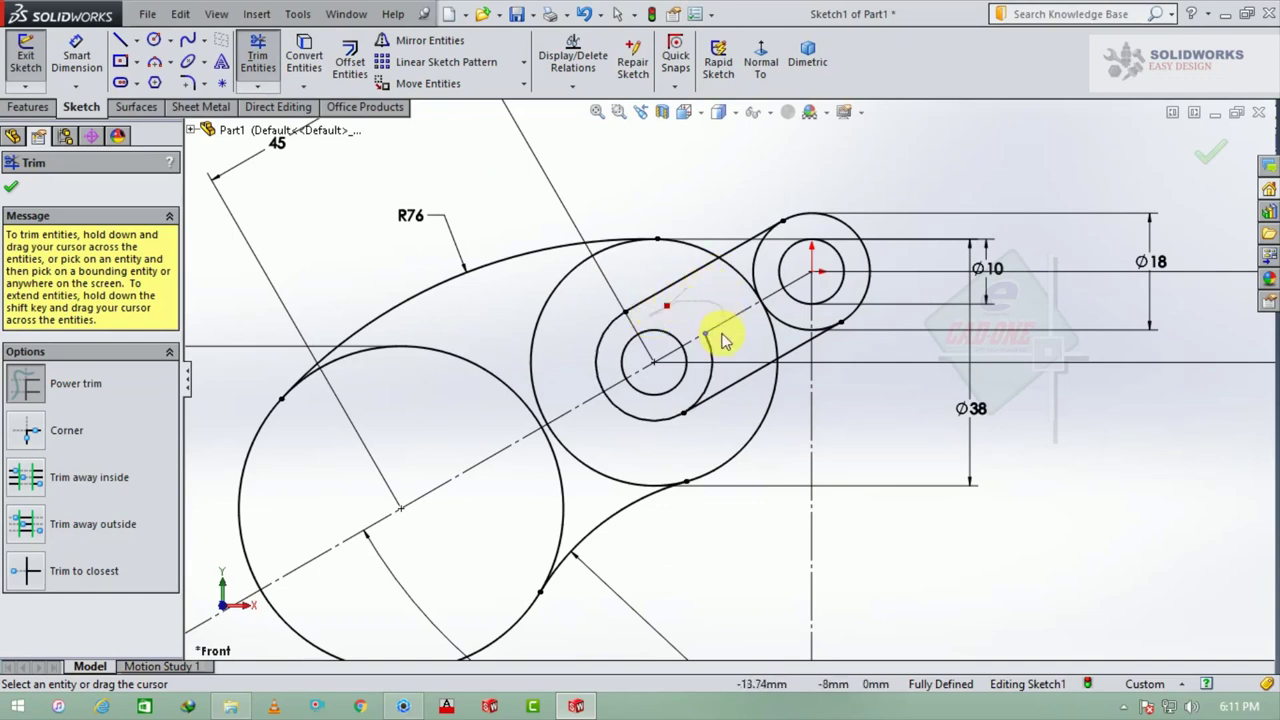
pyautogui.moveTo(724, 340); pyautogui.dragTo(734, 294)
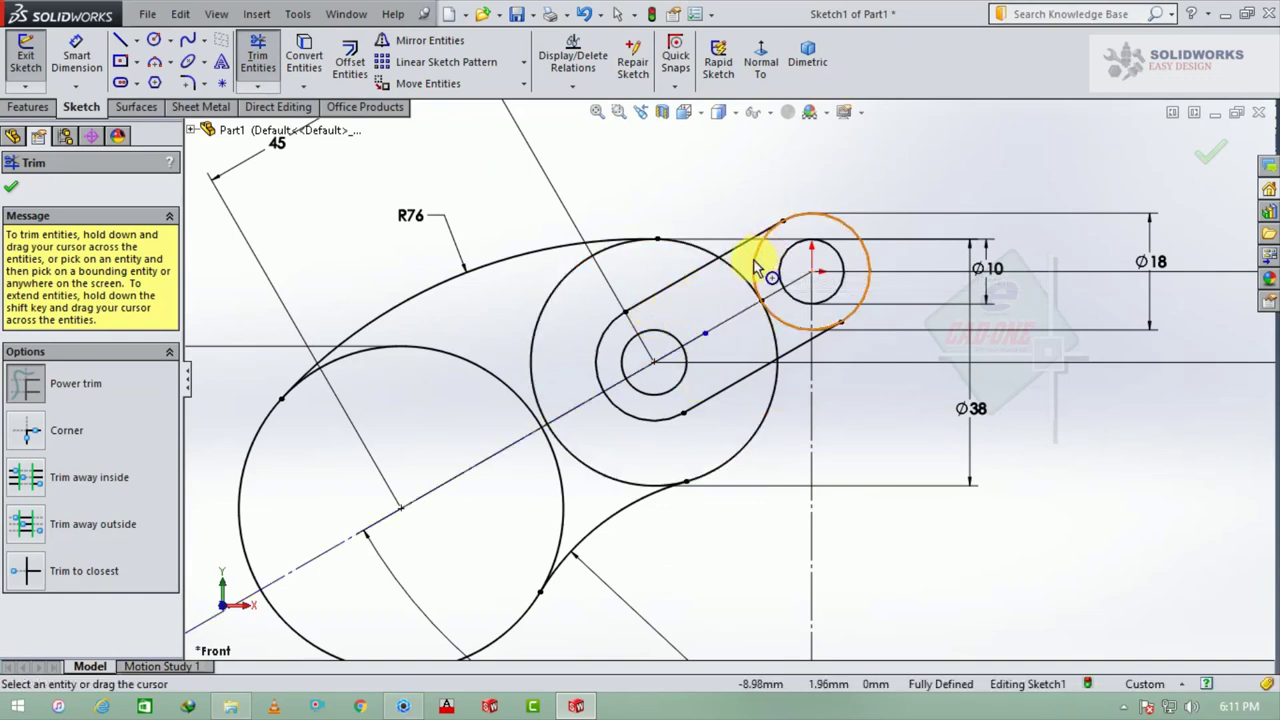
pyautogui.scroll(-2, 790, 275)
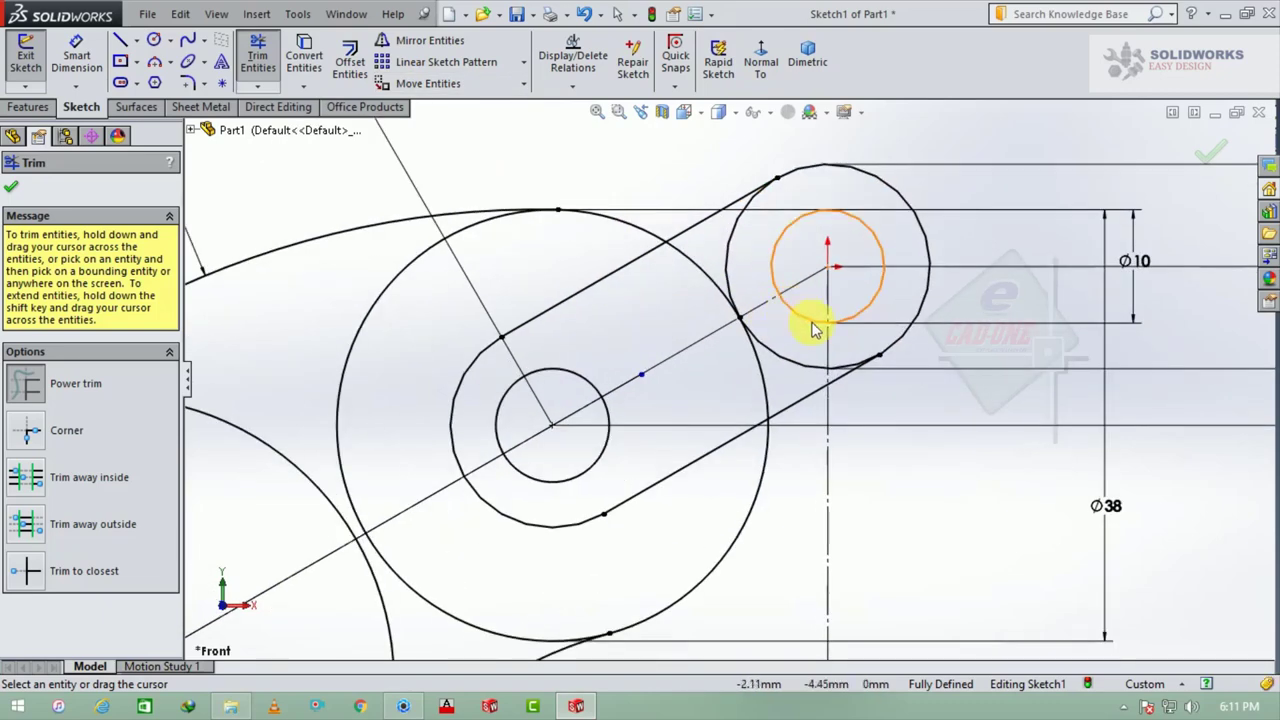
pyautogui.moveTo(797, 377); pyautogui.dragTo(846, 362)
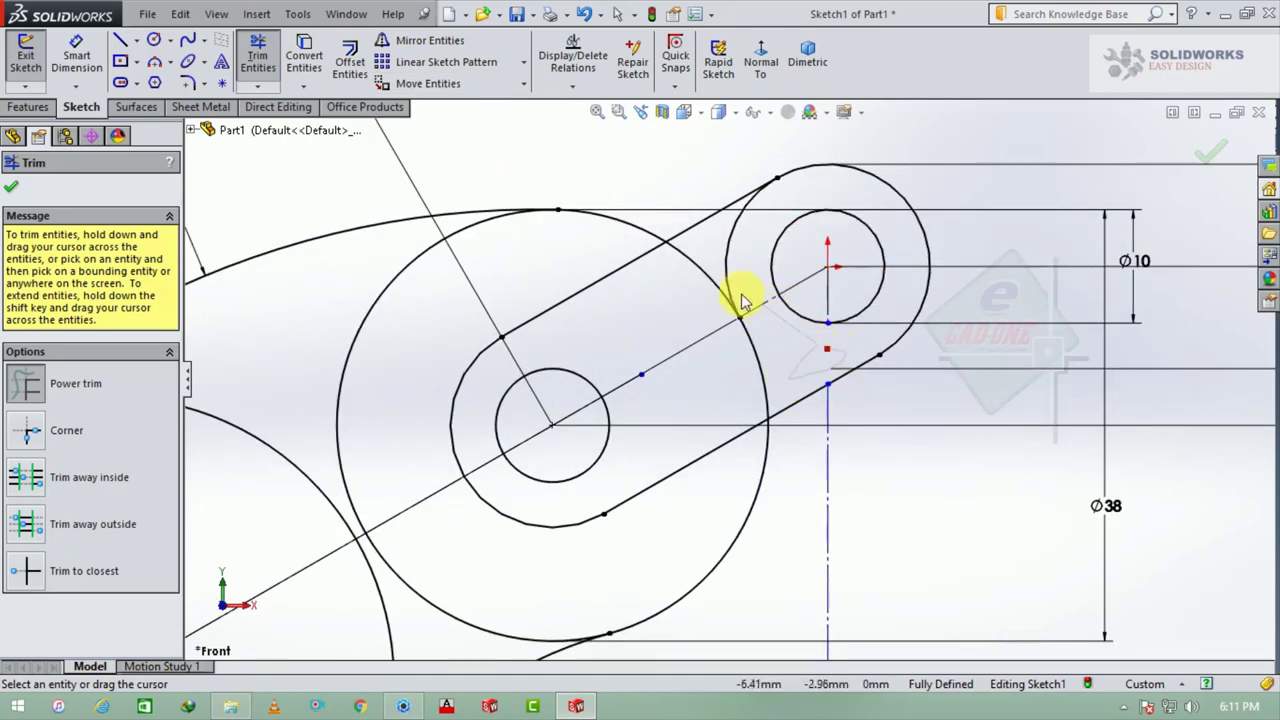
pyautogui.scroll(2, 755, 302)
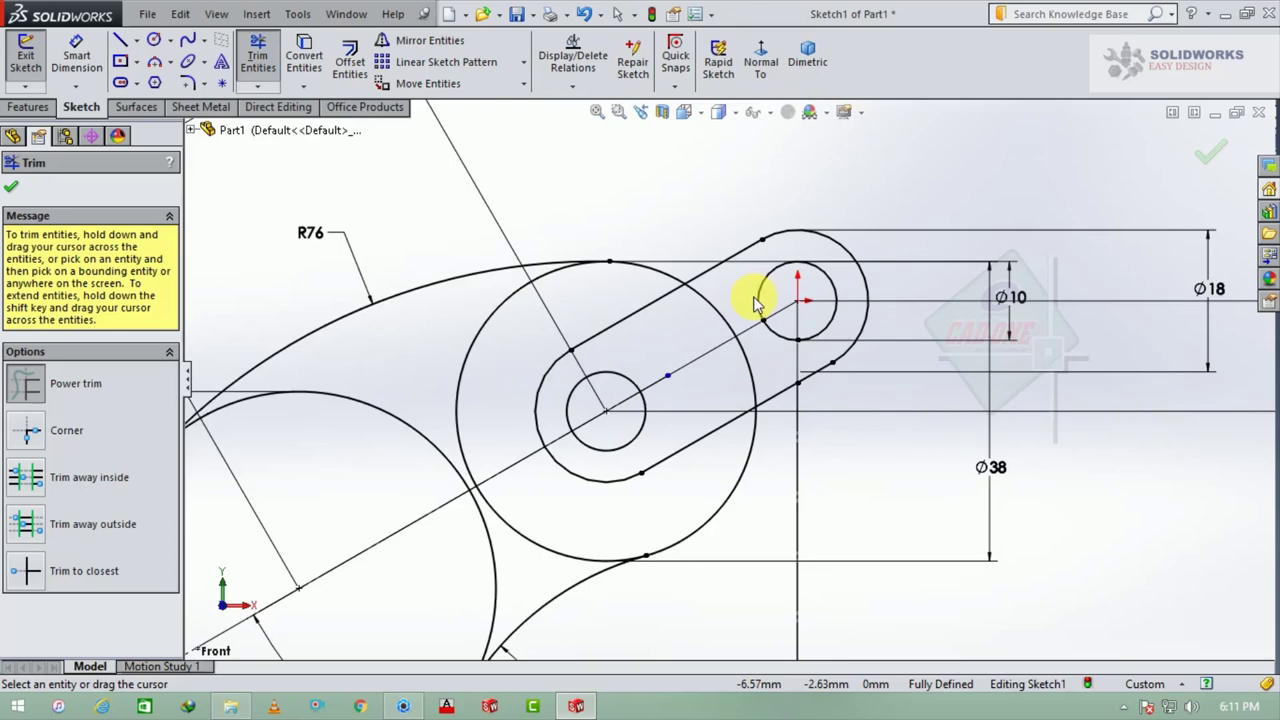
pyautogui.scroll(1, 760, 332)
pyautogui.scroll(1, 697, 462)
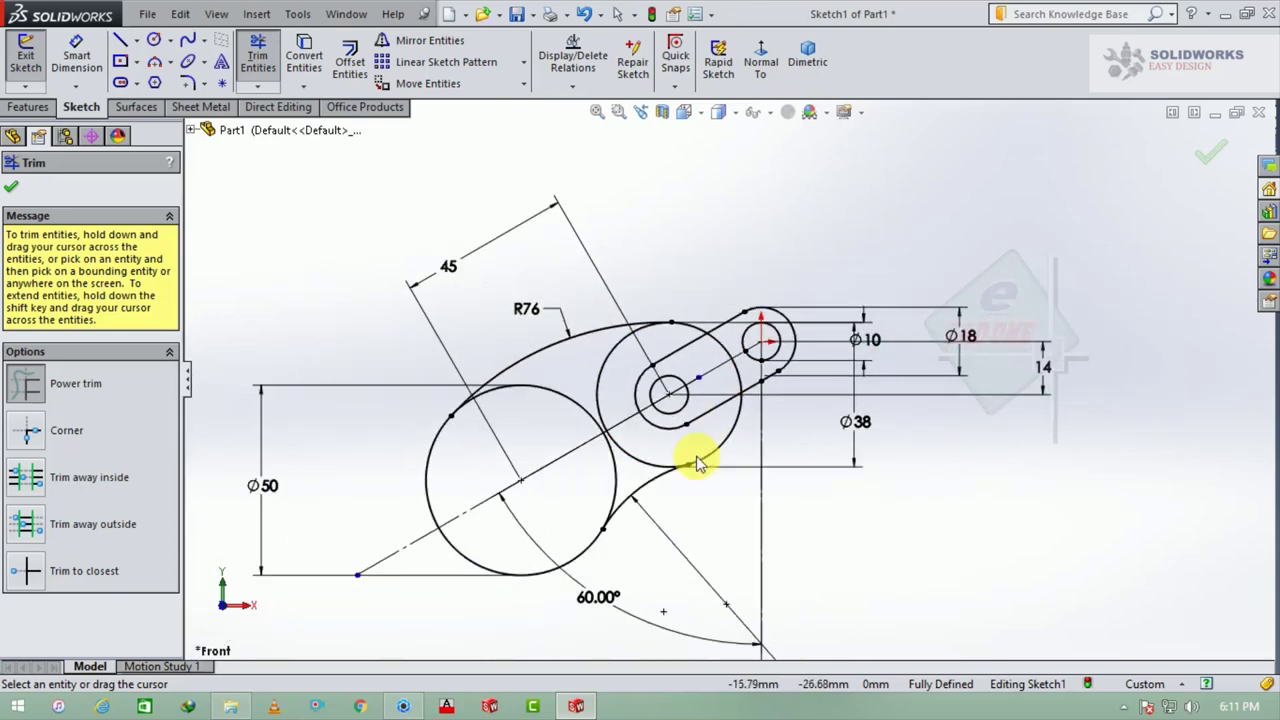
# - Close Trim and add a driven Ø38 reference dimension above the middle circle
pyautogui.click(13, 190)
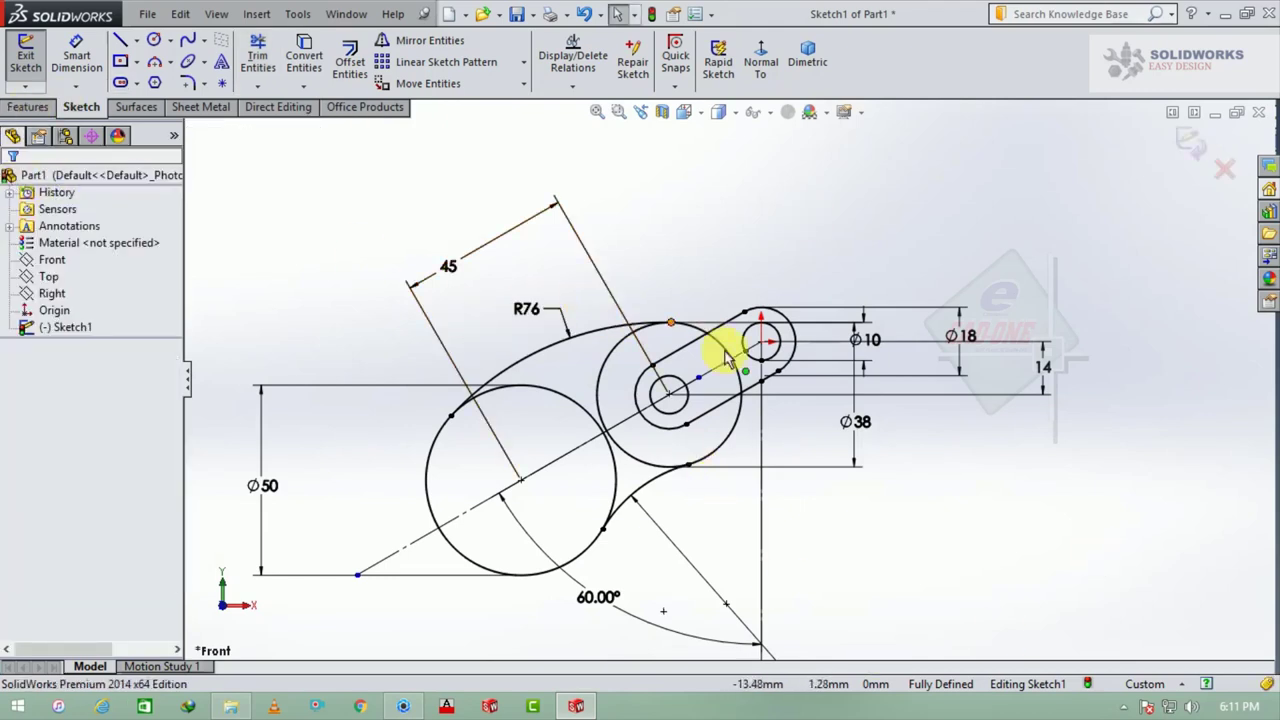
pyautogui.click(76, 55)
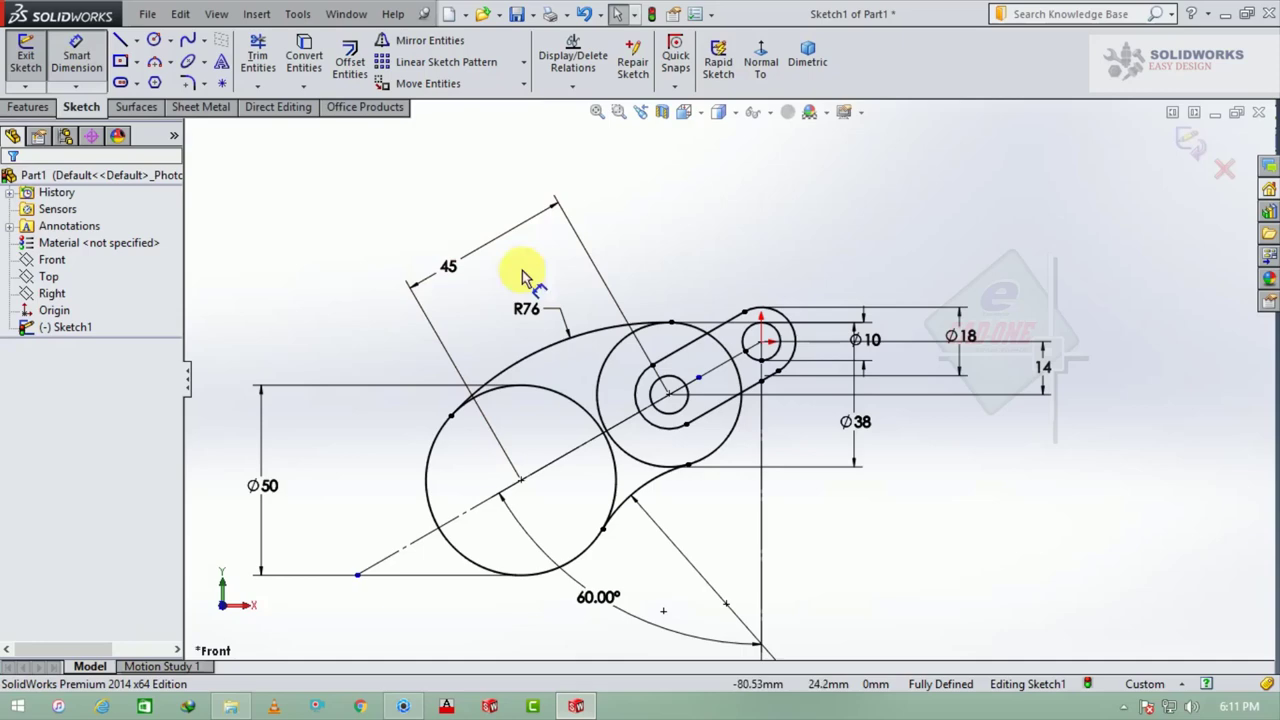
pyautogui.click(648, 326)
pyautogui.click(652, 245)
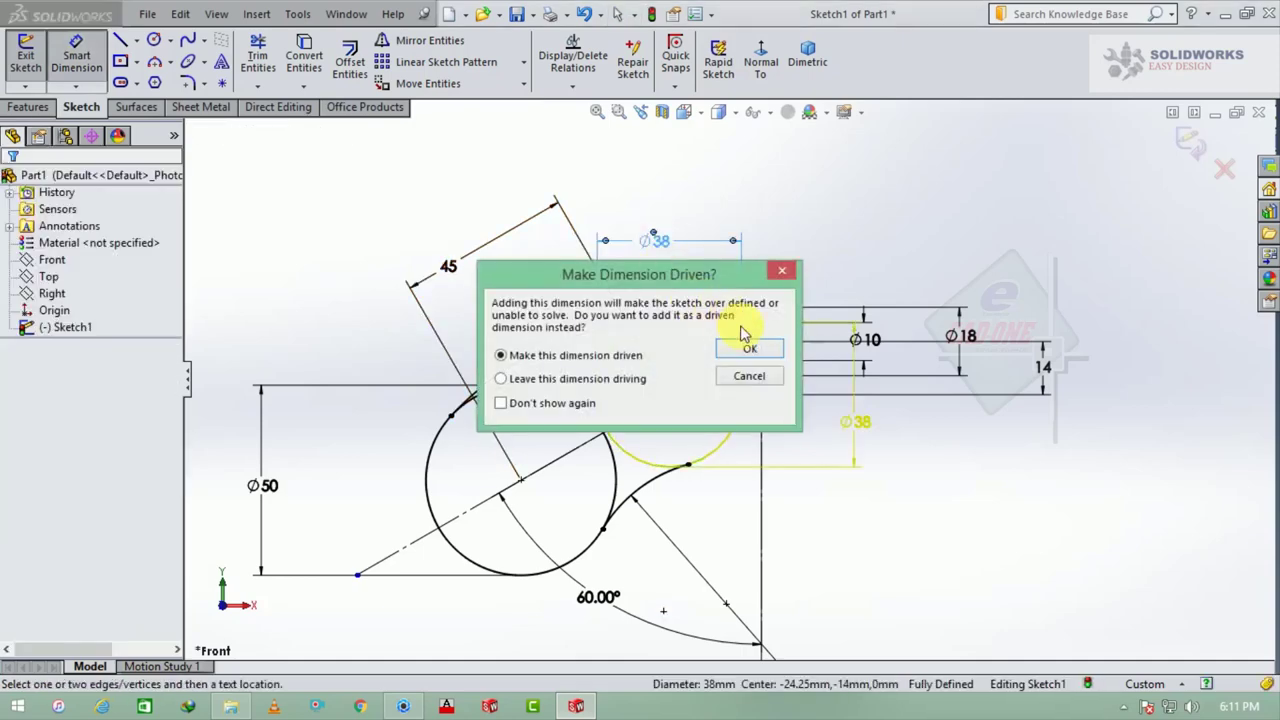
pyautogui.click(750, 347)
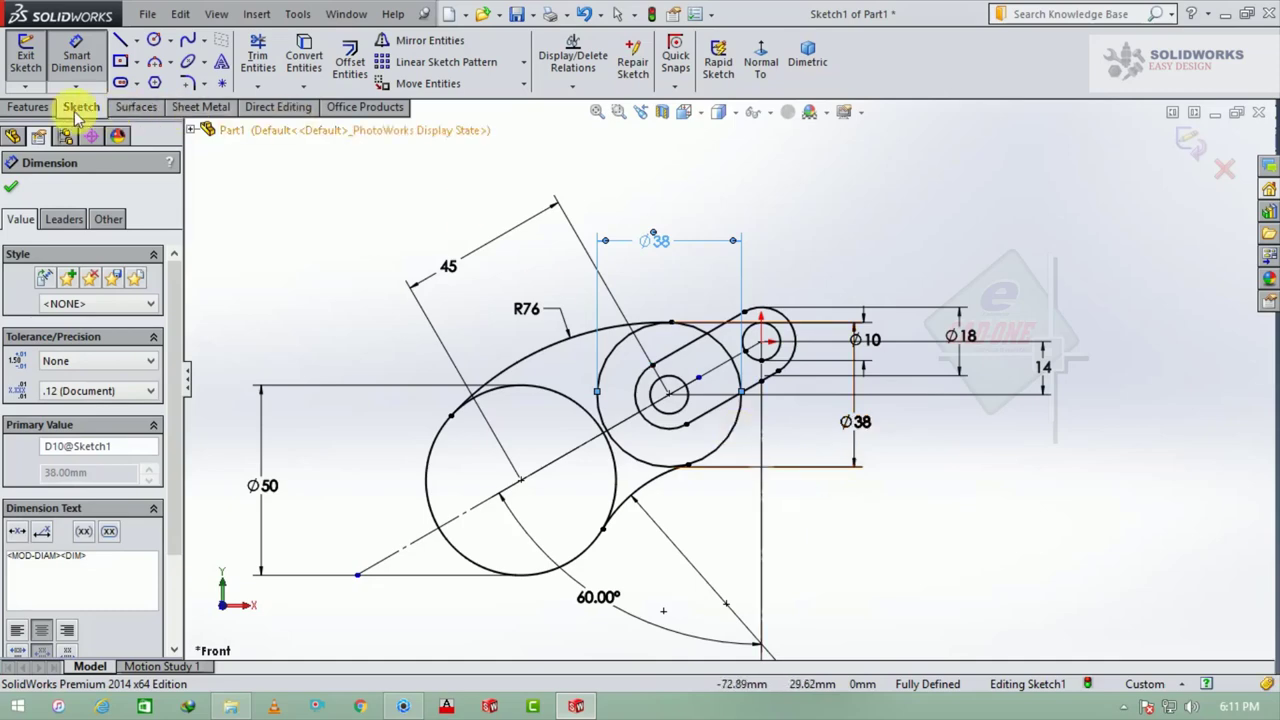
pyautogui.click(28, 107)
# - Extrude the small circle region Mid Plane to 57 mm as Boss-Extrude1
pyautogui.moveTo(500, 294); pyautogui.dragTo(726, 432, button='middle')
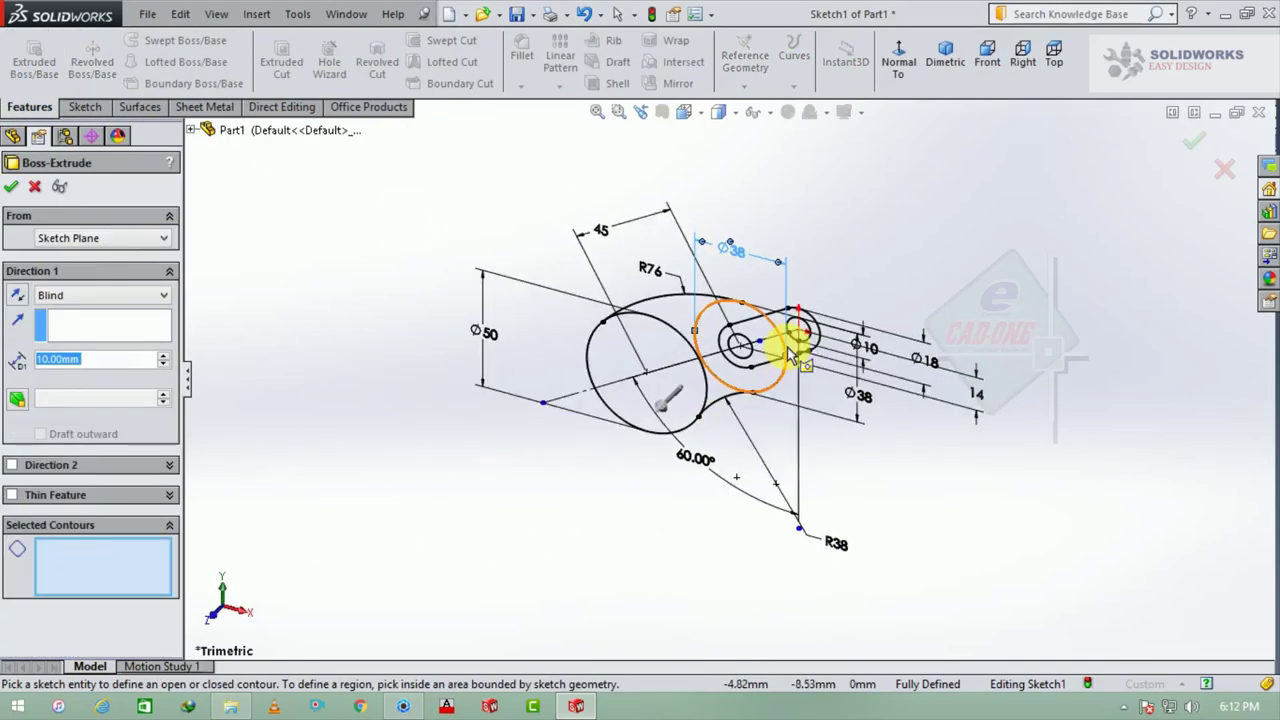
pyautogui.scroll(-5, 790, 335)
pyautogui.click(790, 320)
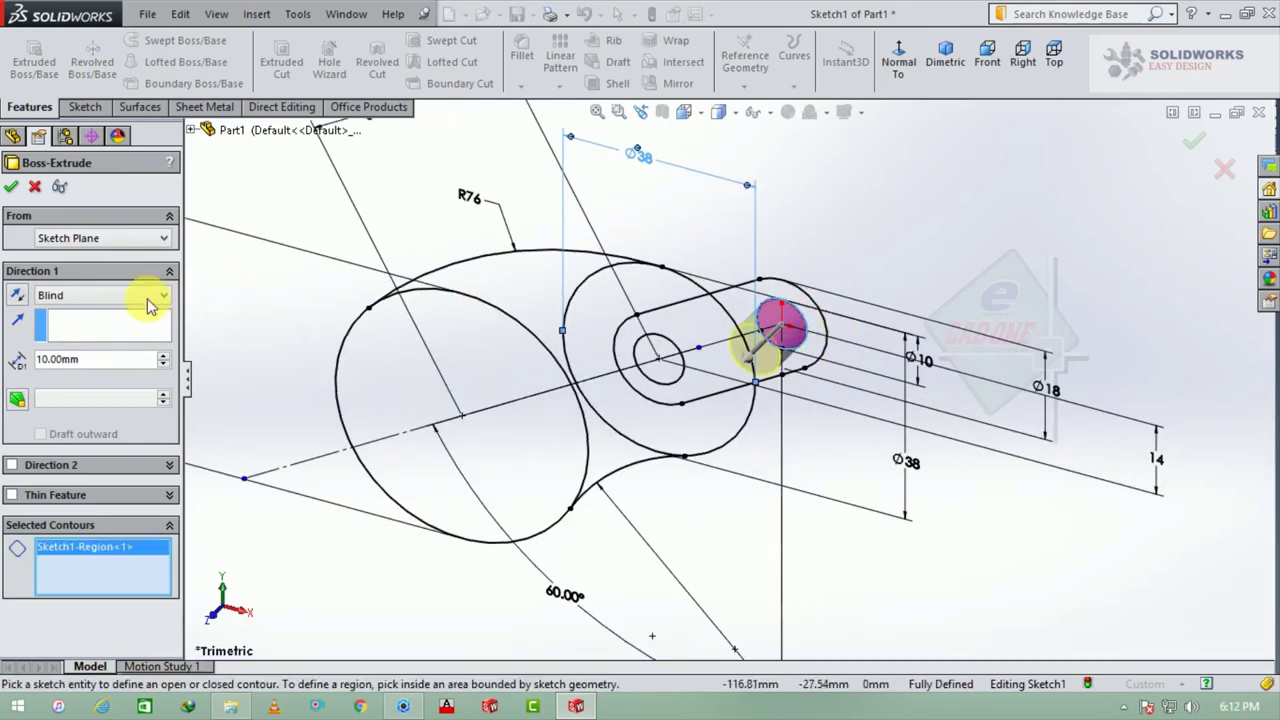
pyautogui.click(155, 294)
pyautogui.click(104, 372)
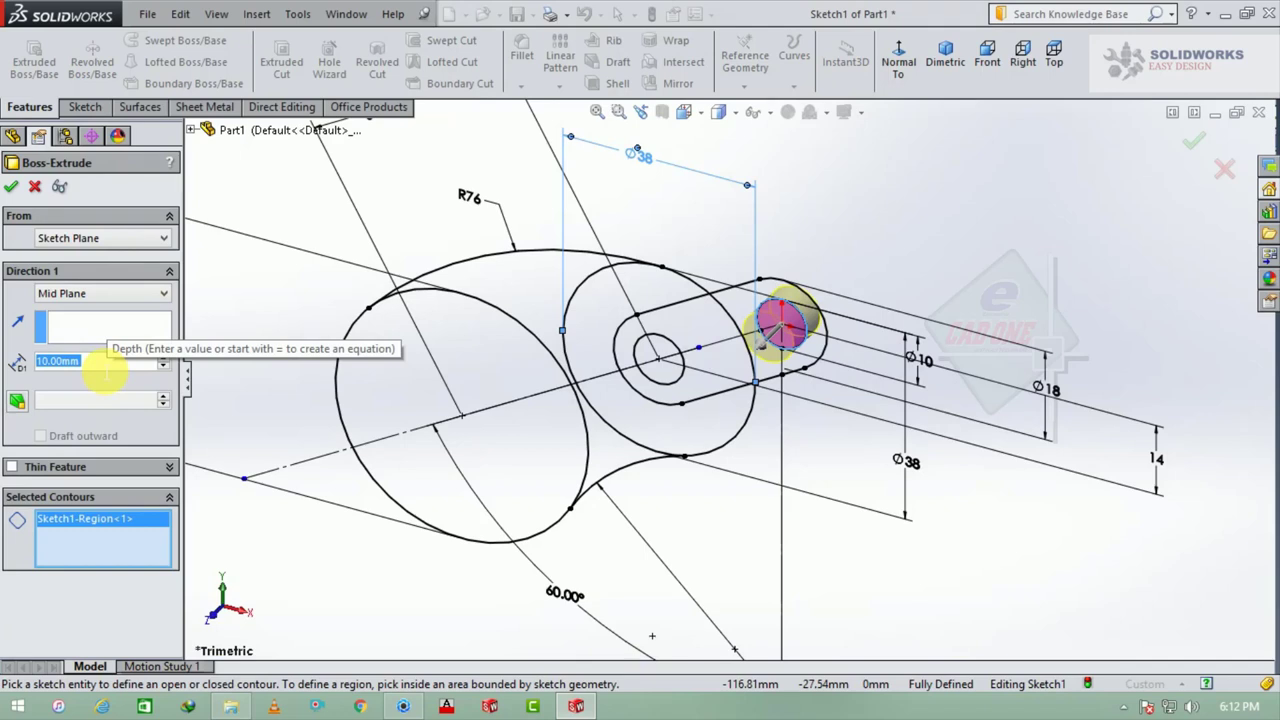
pyautogui.write('57')
pyautogui.press('Return')
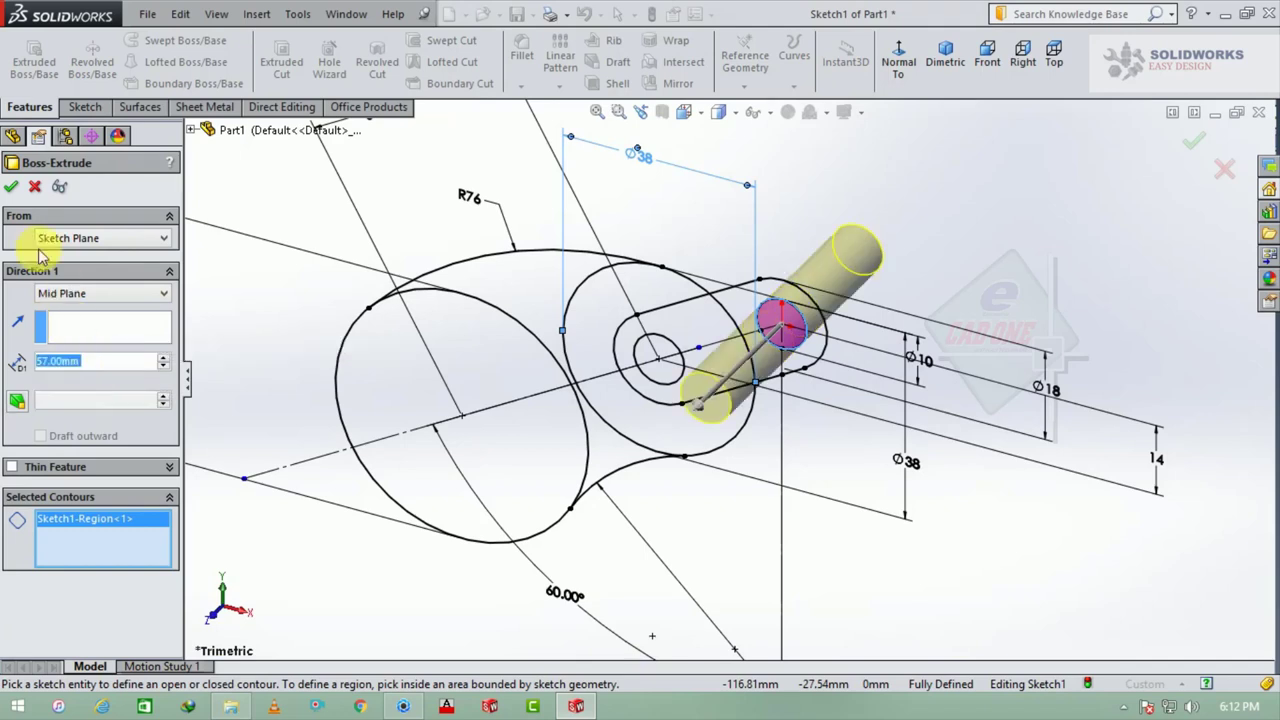
pyautogui.click(17, 187)
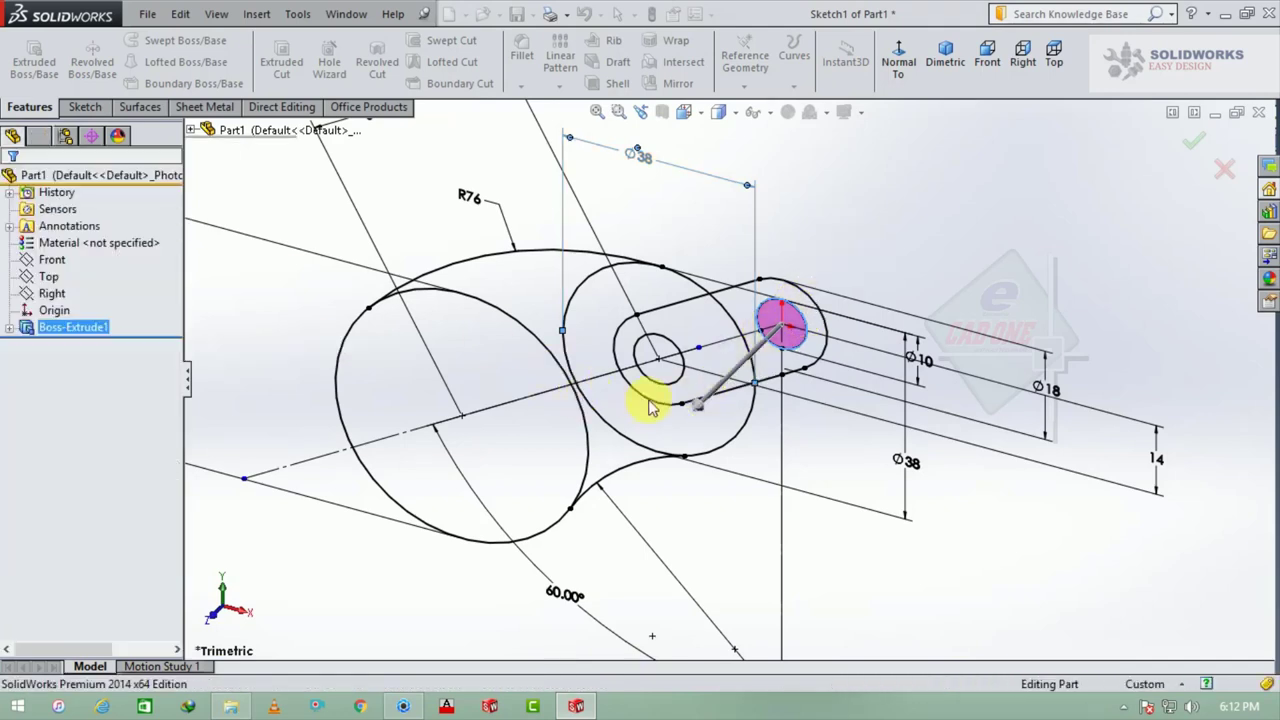
# - Reuse Sketch1 to extrude the two link regions Mid Plane to 50 mm
pyautogui.click(9, 328)
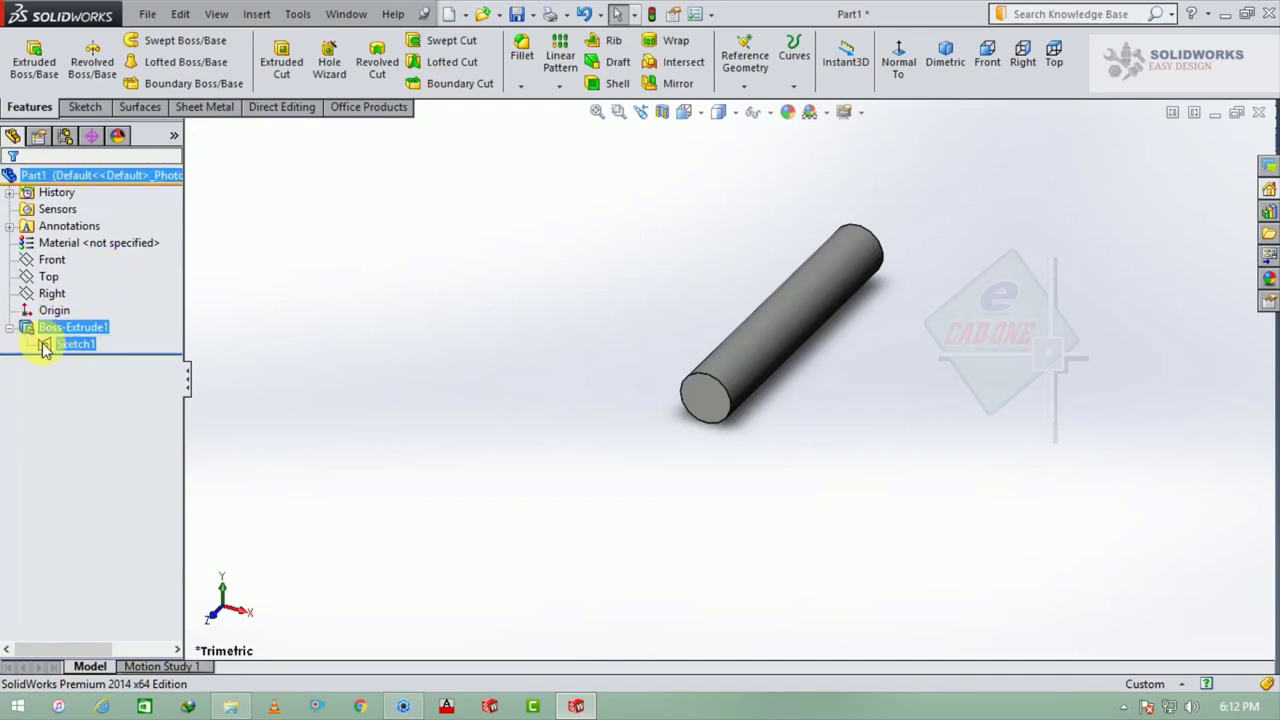
pyautogui.click(60, 343)
pyautogui.click(34, 60)
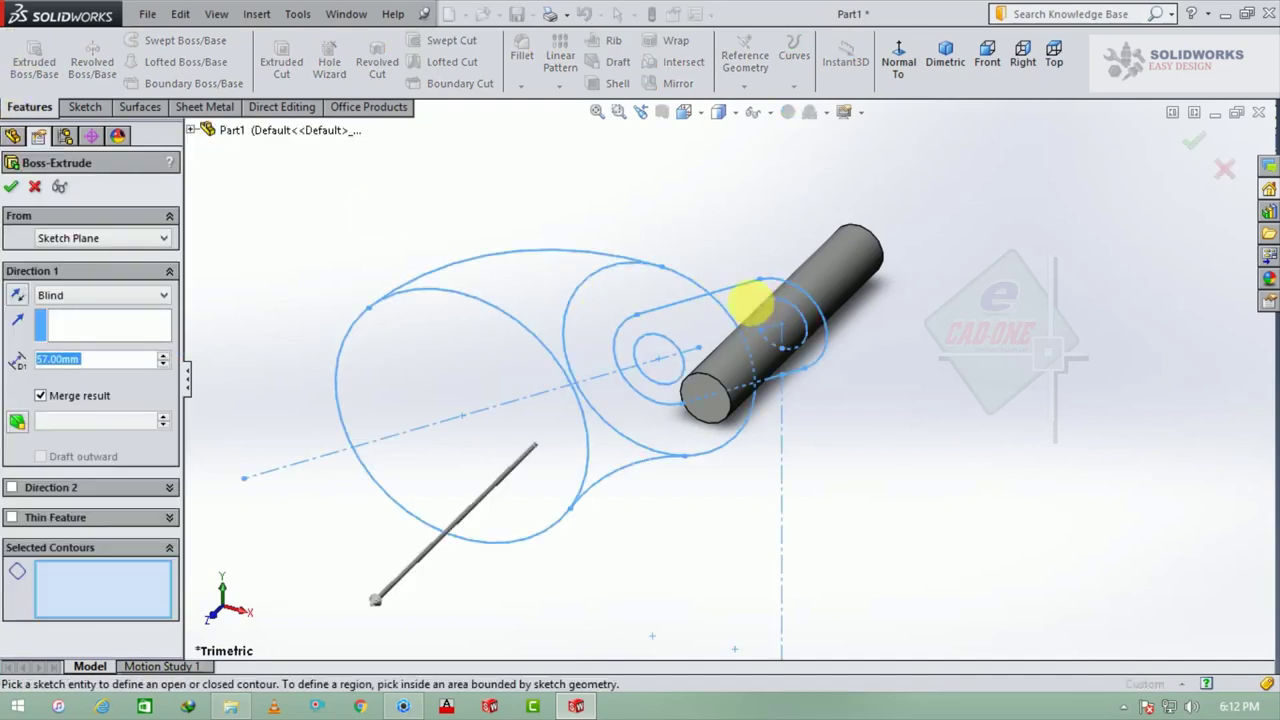
pyautogui.click(745, 297)
pyautogui.click(680, 322)
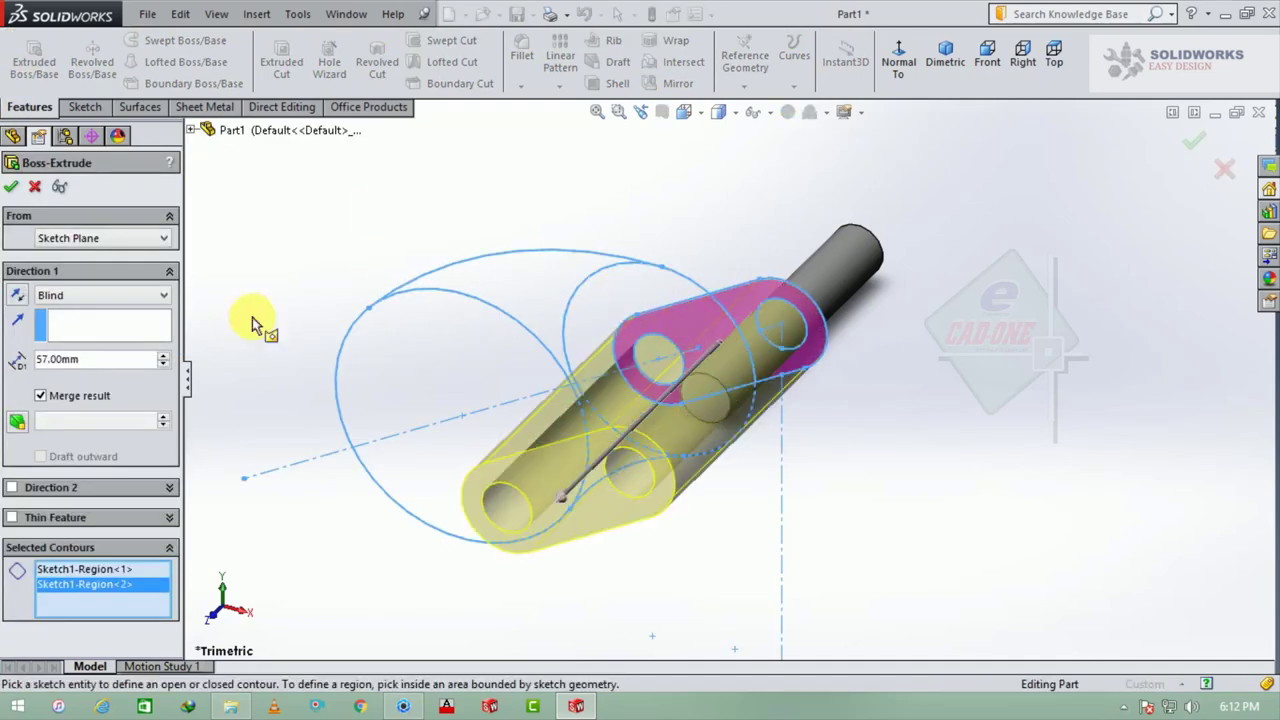
pyautogui.click(134, 295)
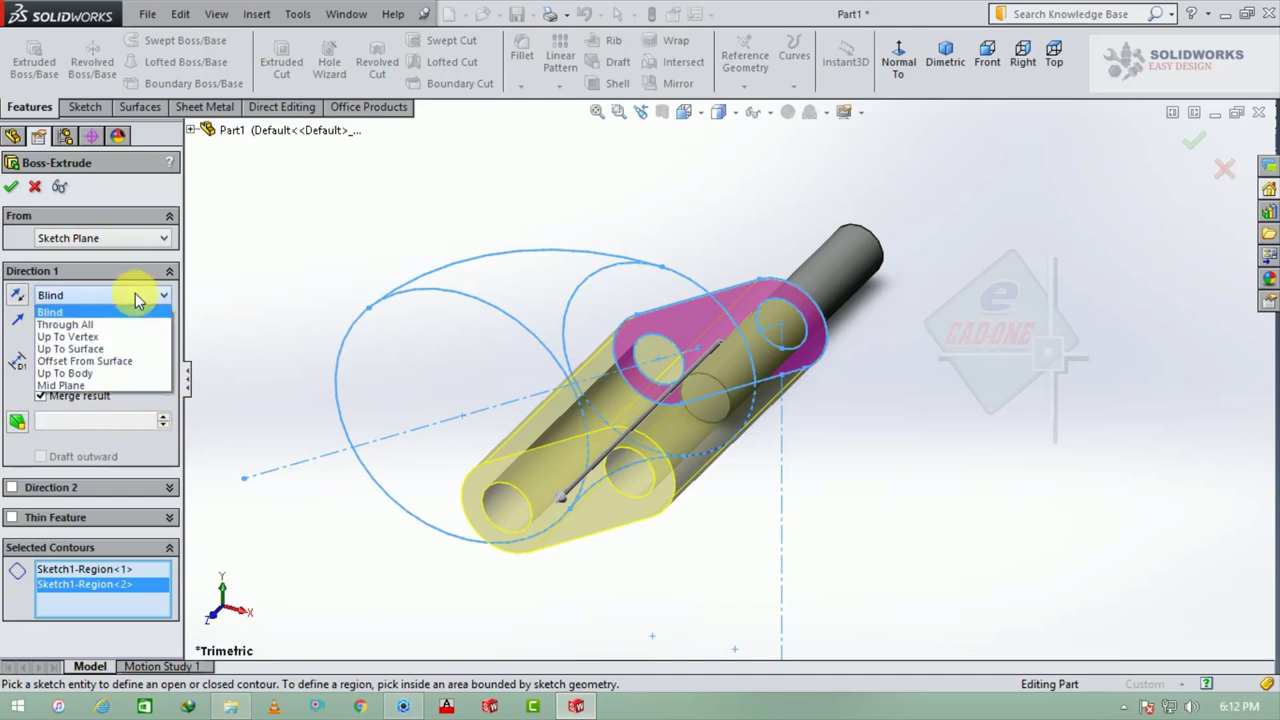
pyautogui.click(110, 388)
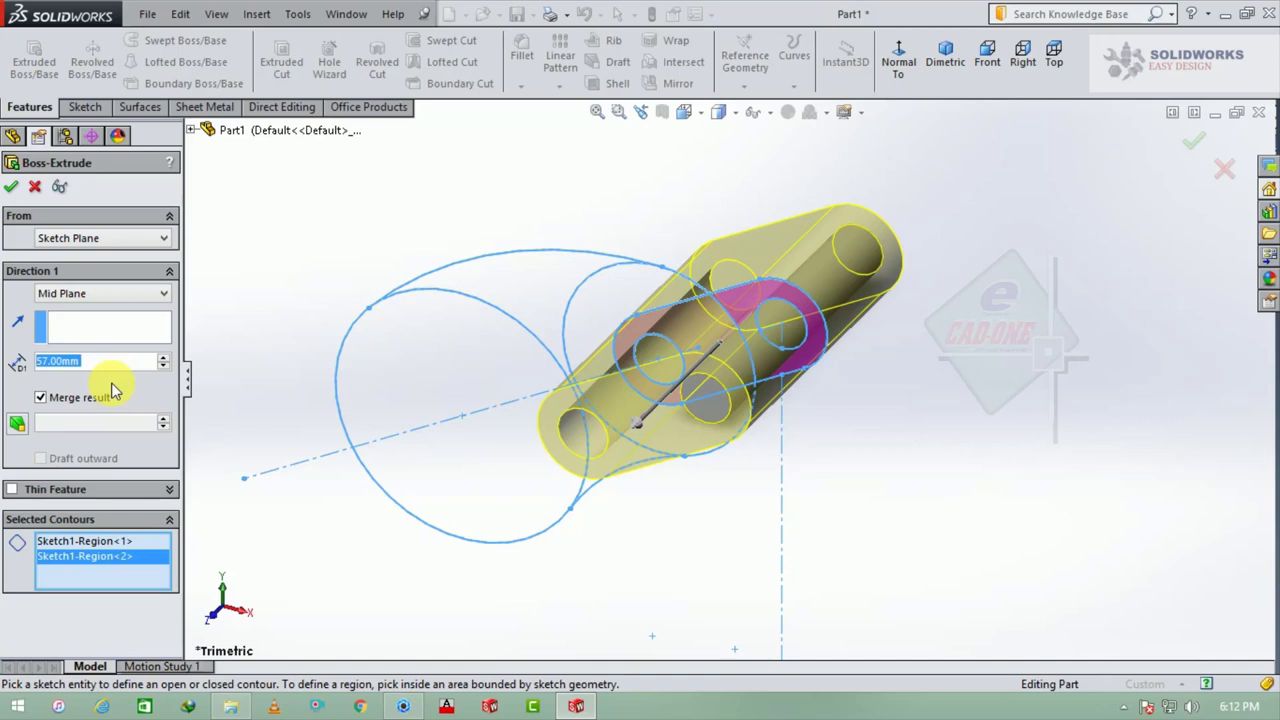
pyautogui.write('50')
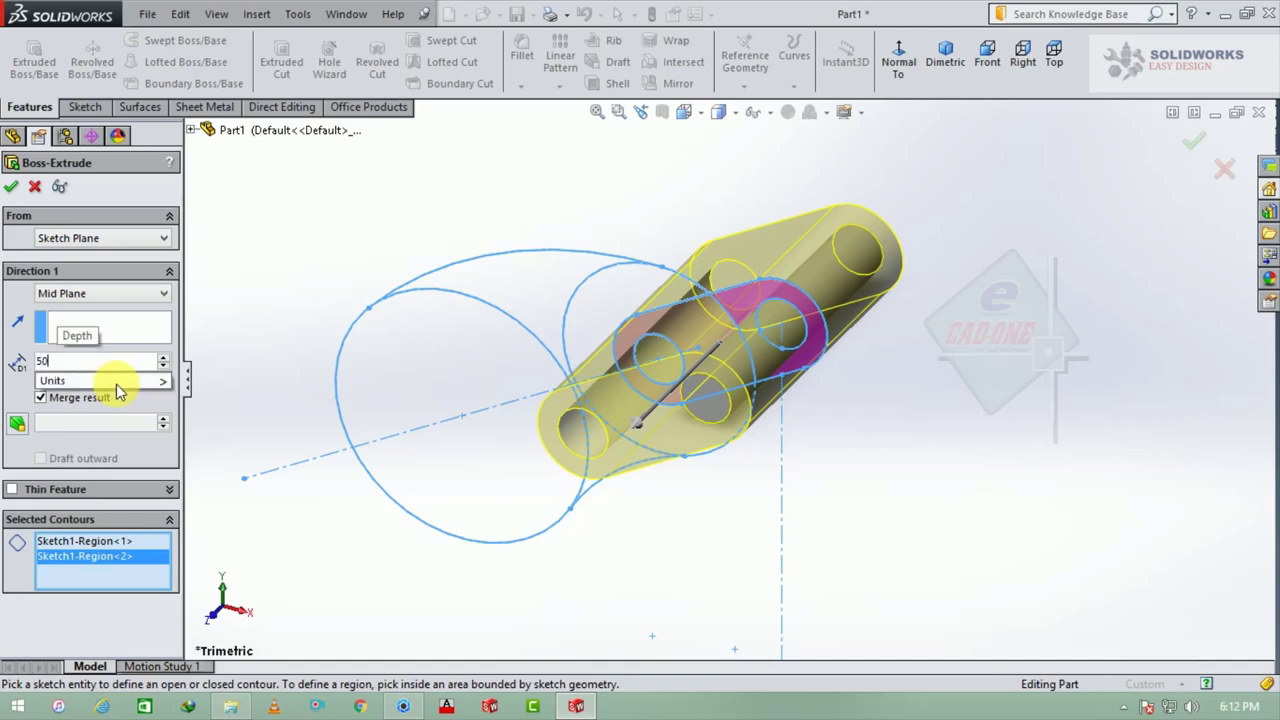
pyautogui.press('Return')
pyautogui.click(11, 186)
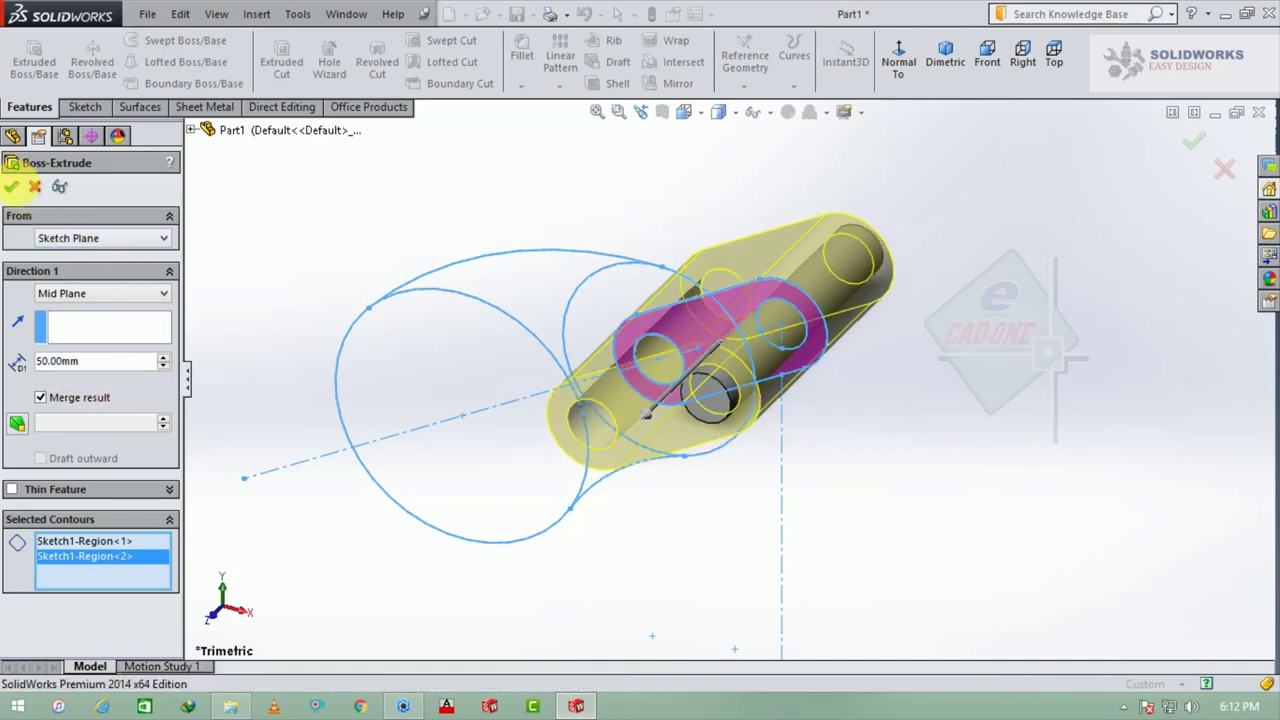
pyautogui.click(14, 188)
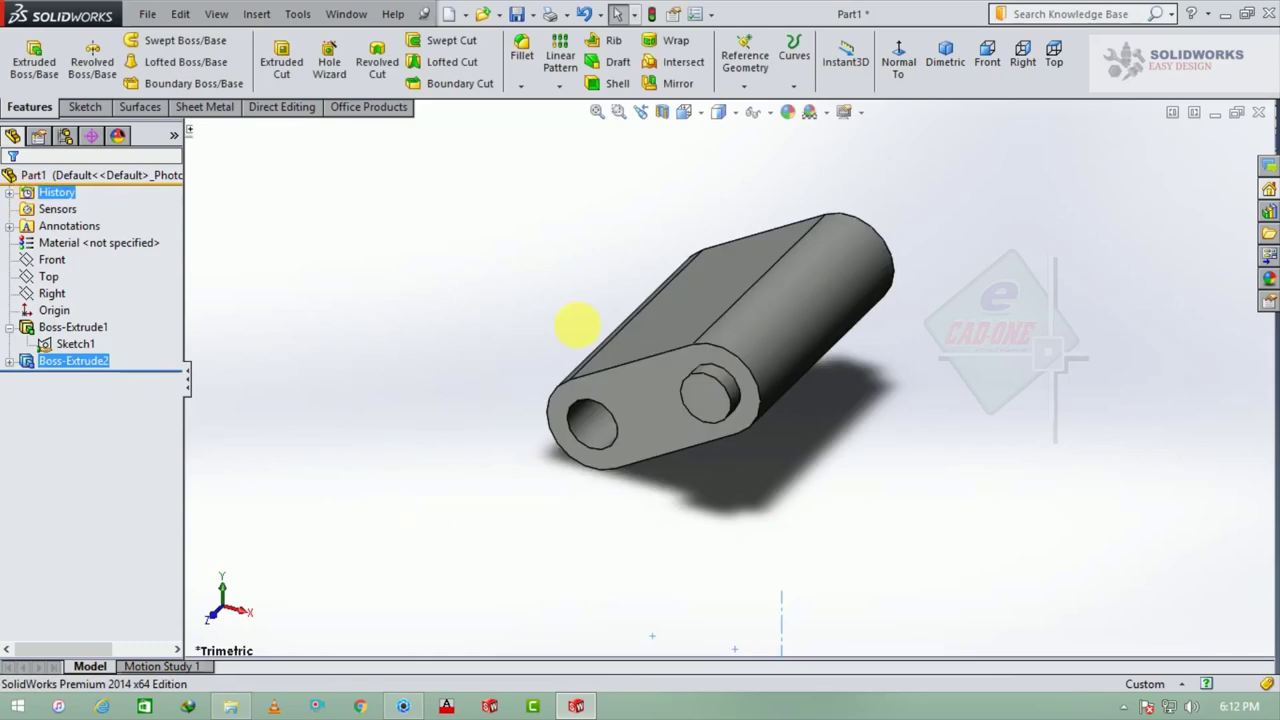
# - Extrude the Ø38 circle region of Sketch1 20 mm Mid Plane into a round boss
pyautogui.click(75, 343)
pyautogui.click(34, 60)
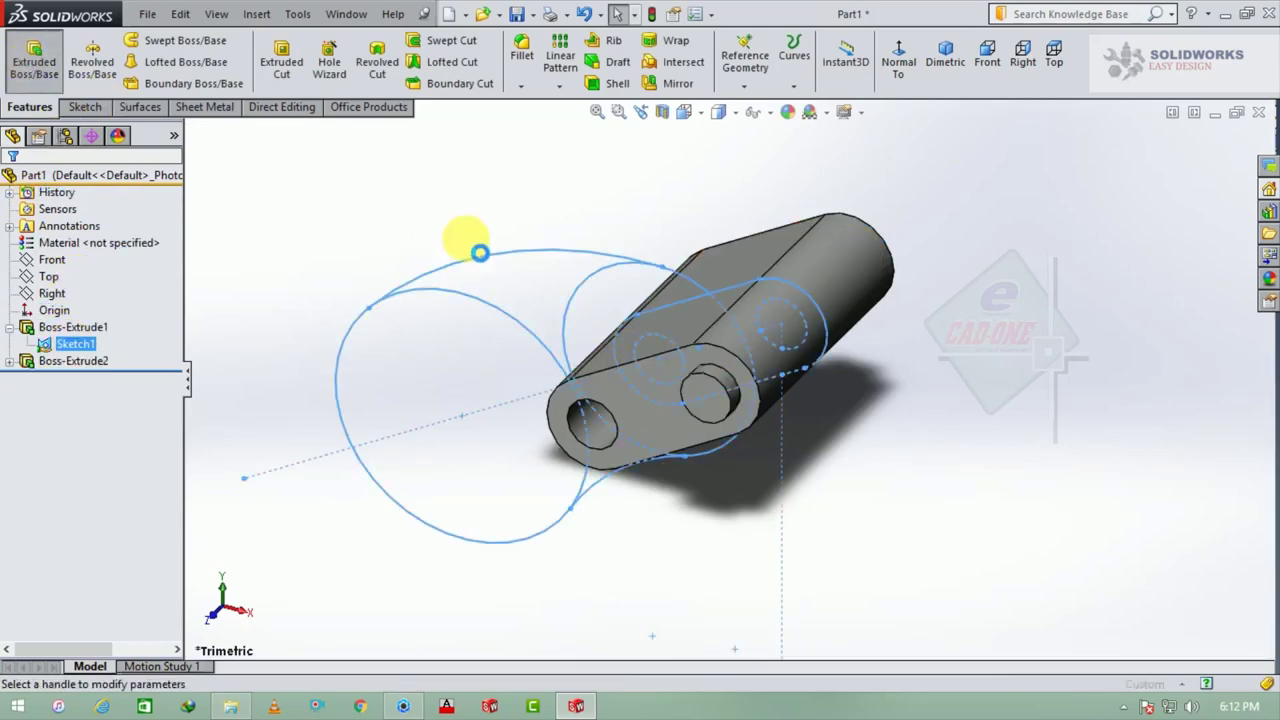
pyautogui.click(622, 311)
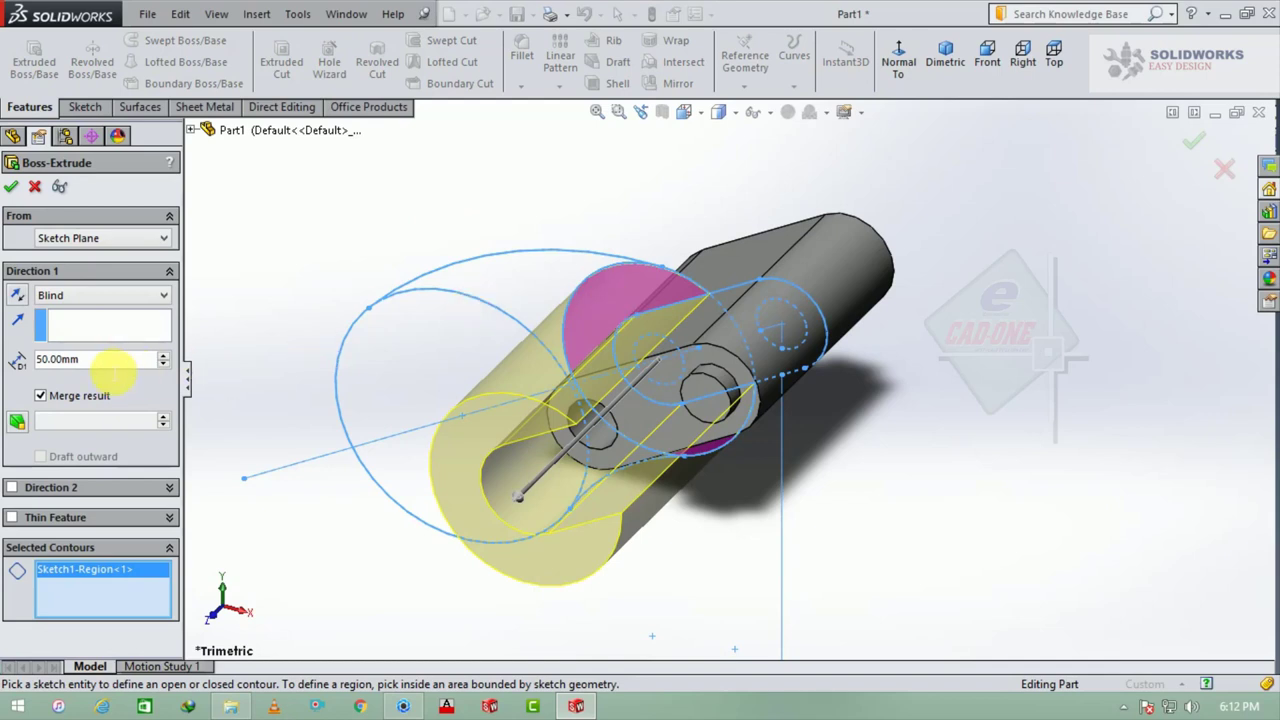
pyautogui.write('20')
pyautogui.press('Return')
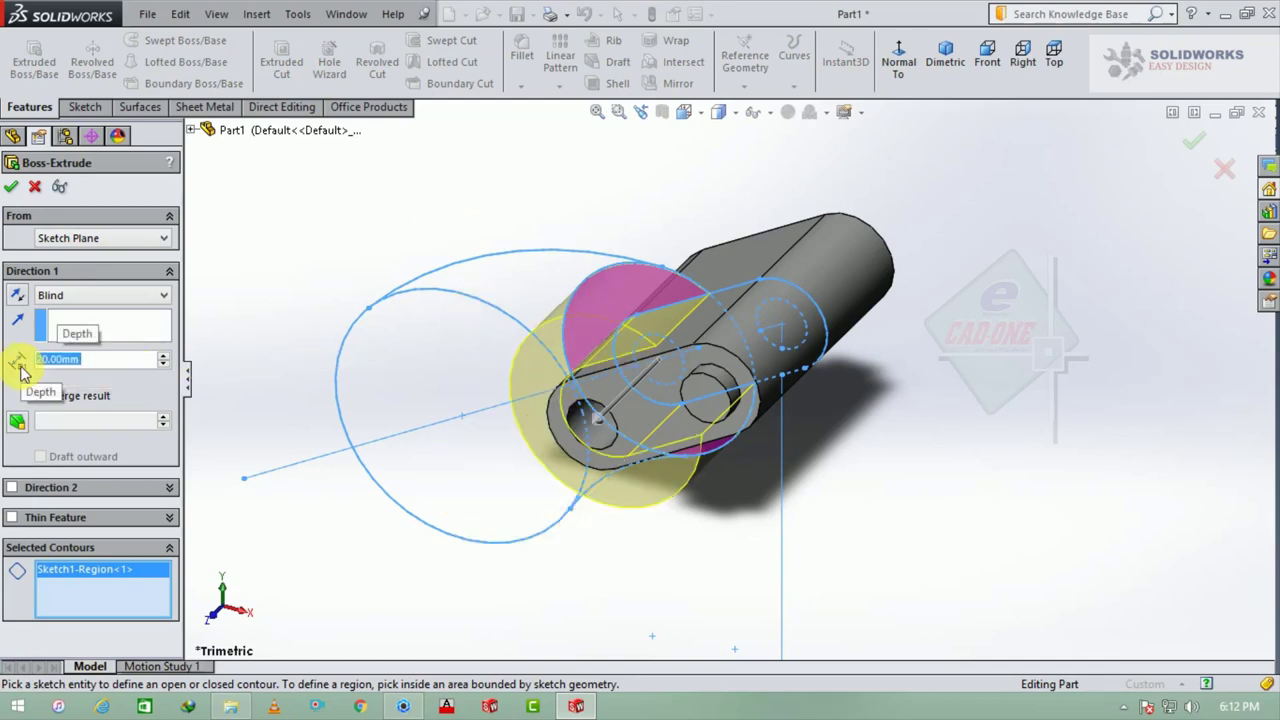
pyautogui.click(157, 295)
pyautogui.click(97, 395)
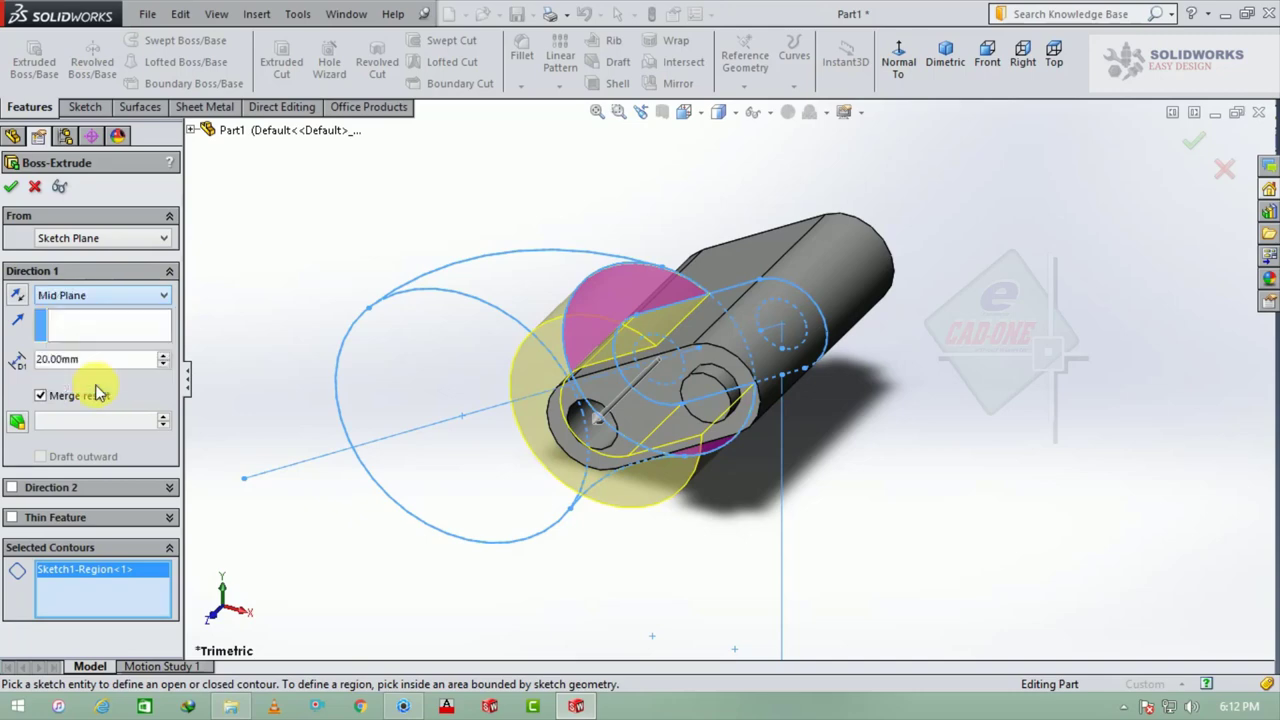
pyautogui.doubleClick(65, 360)
pyautogui.click(12, 188)
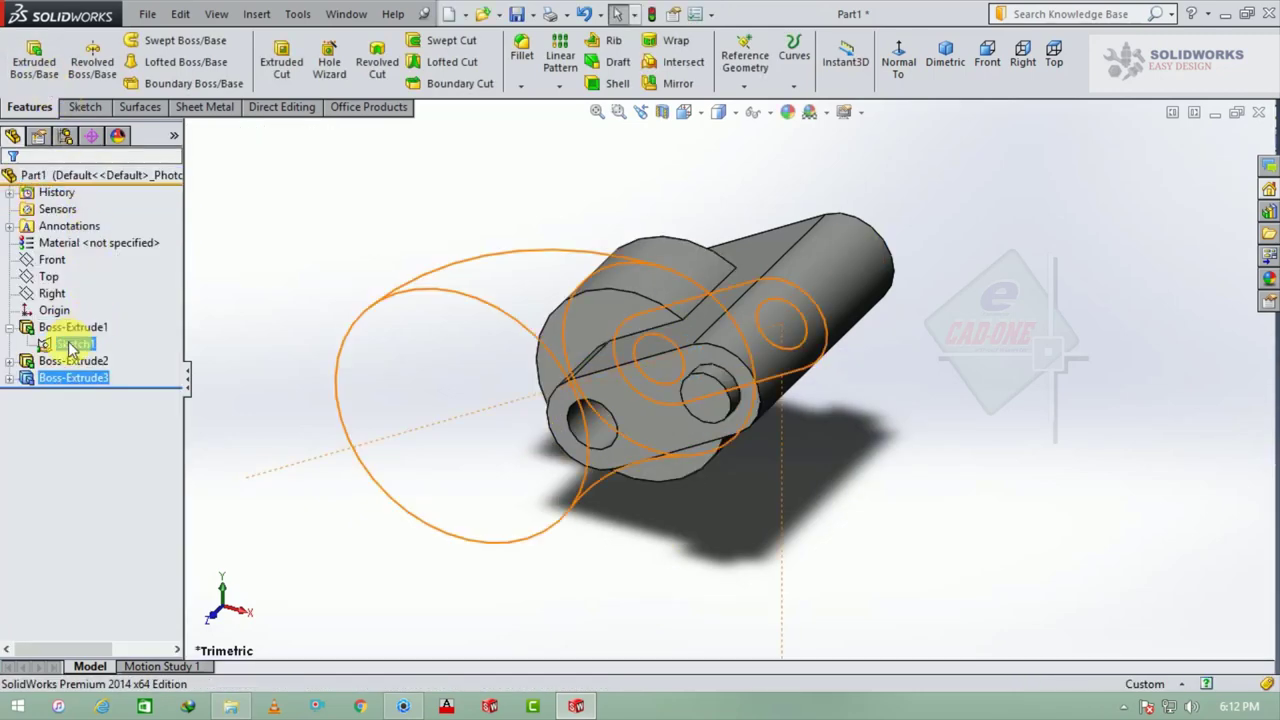
pyautogui.click(72, 345)
# - Extrude the crescent-shaped region of Sketch1 20 mm Mid Plane as Boss-Extrude4
pyautogui.click(34, 60)
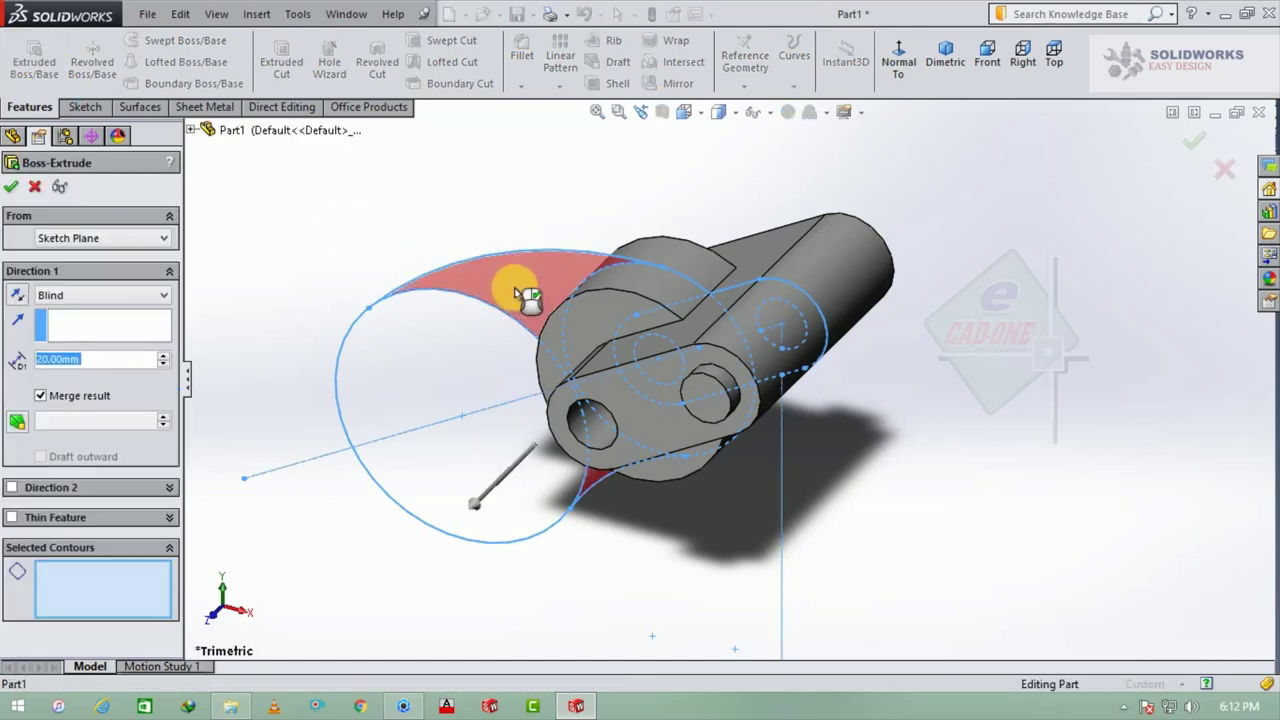
pyautogui.click(518, 293)
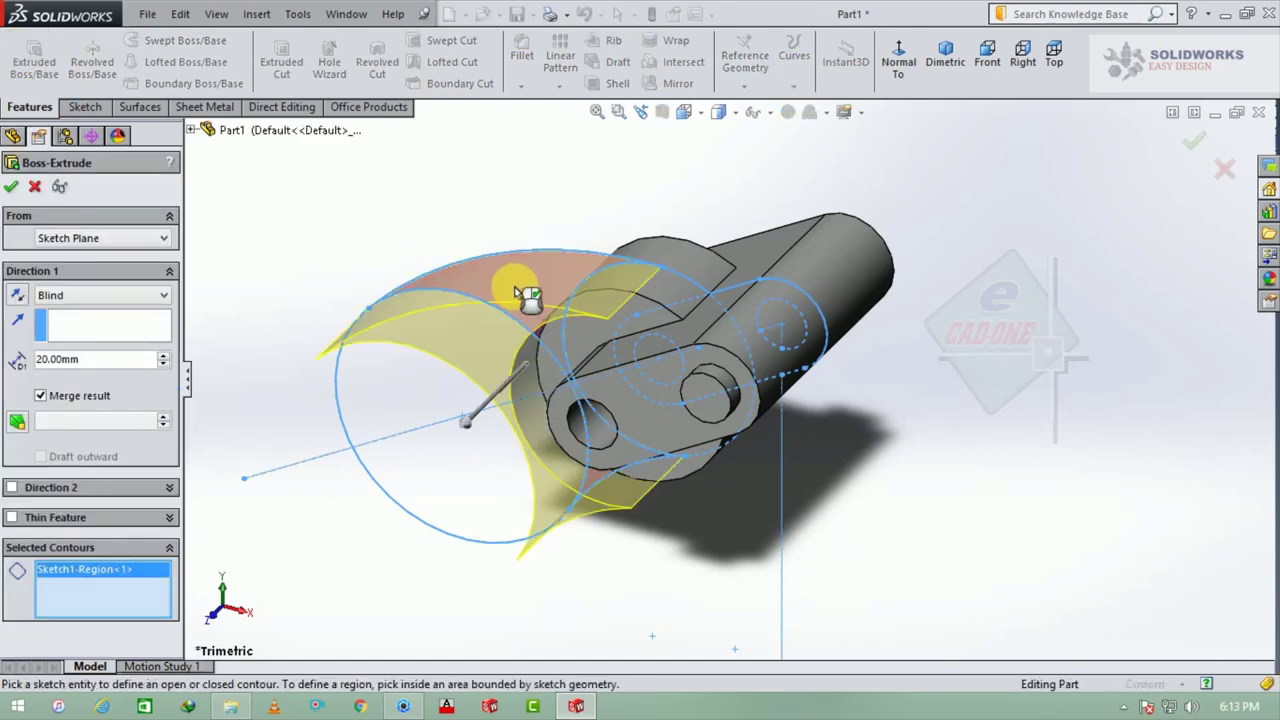
pyautogui.click(103, 295)
pyautogui.click(88, 388)
pyautogui.click(11, 186)
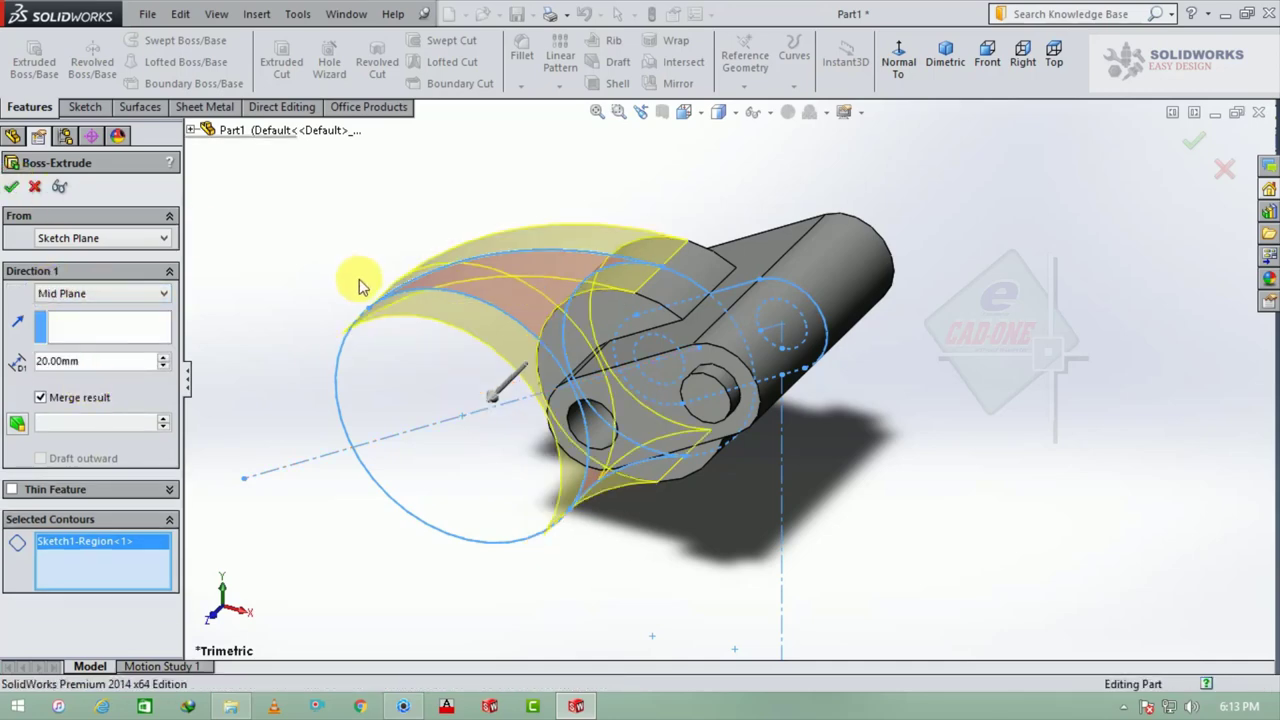
pyautogui.click(75, 343)
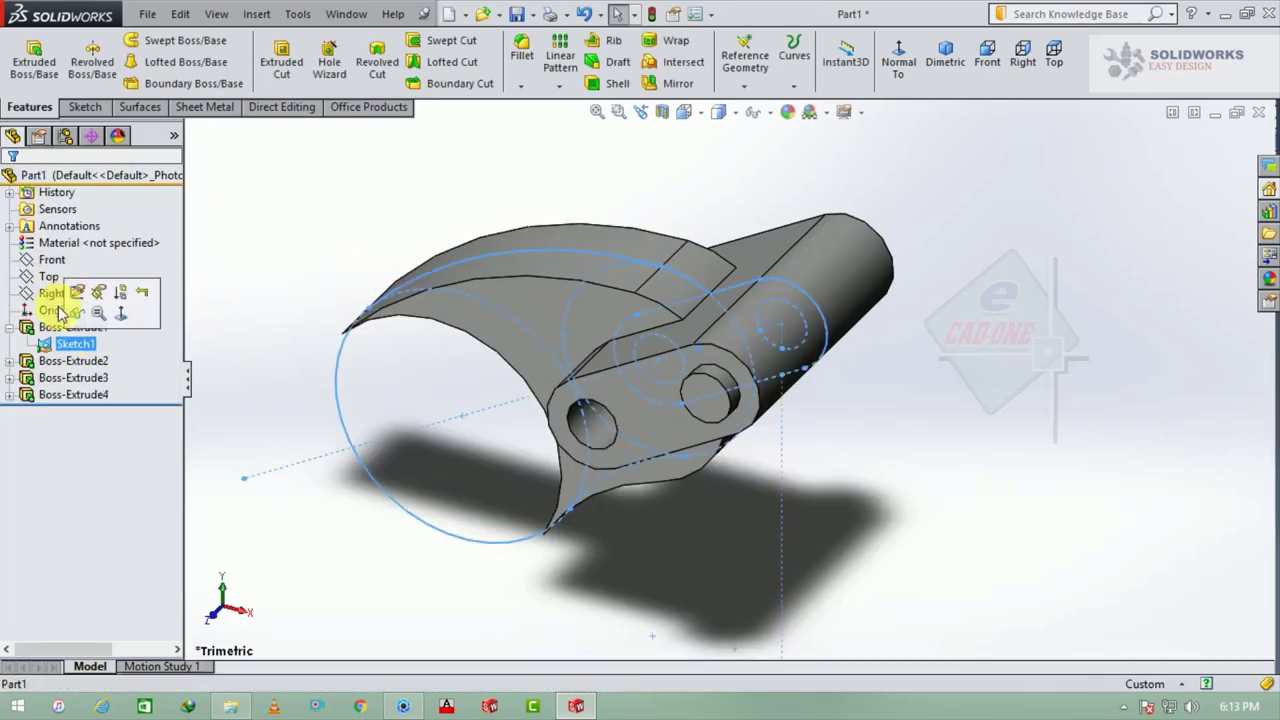
# - Extrude the Ø50 round end region 20 mm Mid Plane as Boss-Extrude5
pyautogui.click(34, 60)
pyautogui.click(399, 401)
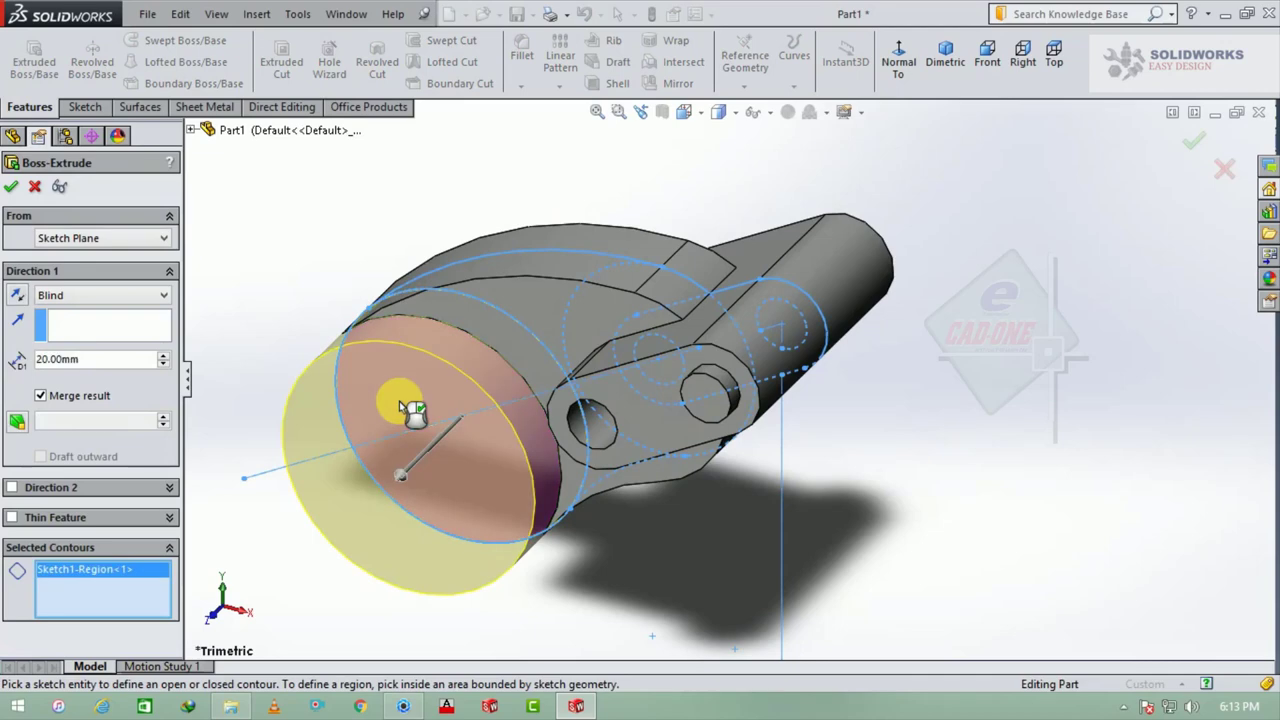
pyautogui.click(98, 298)
pyautogui.click(120, 395)
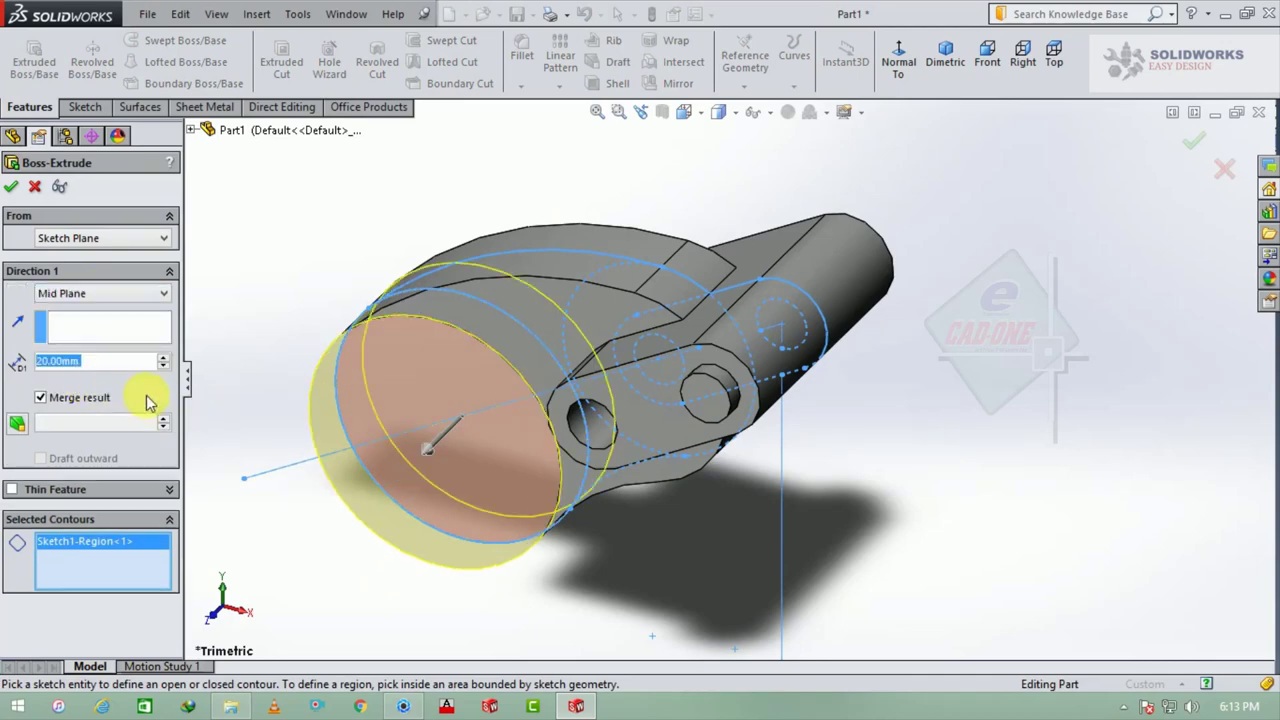
pyautogui.moveTo(500, 410)
pyautogui.mouseDown(button='middle')
pyautogui.moveTo(590, 424)
pyautogui.moveTo(160, 280)
pyautogui.mouseUp(button='middle')
pyautogui.click(10, 190)
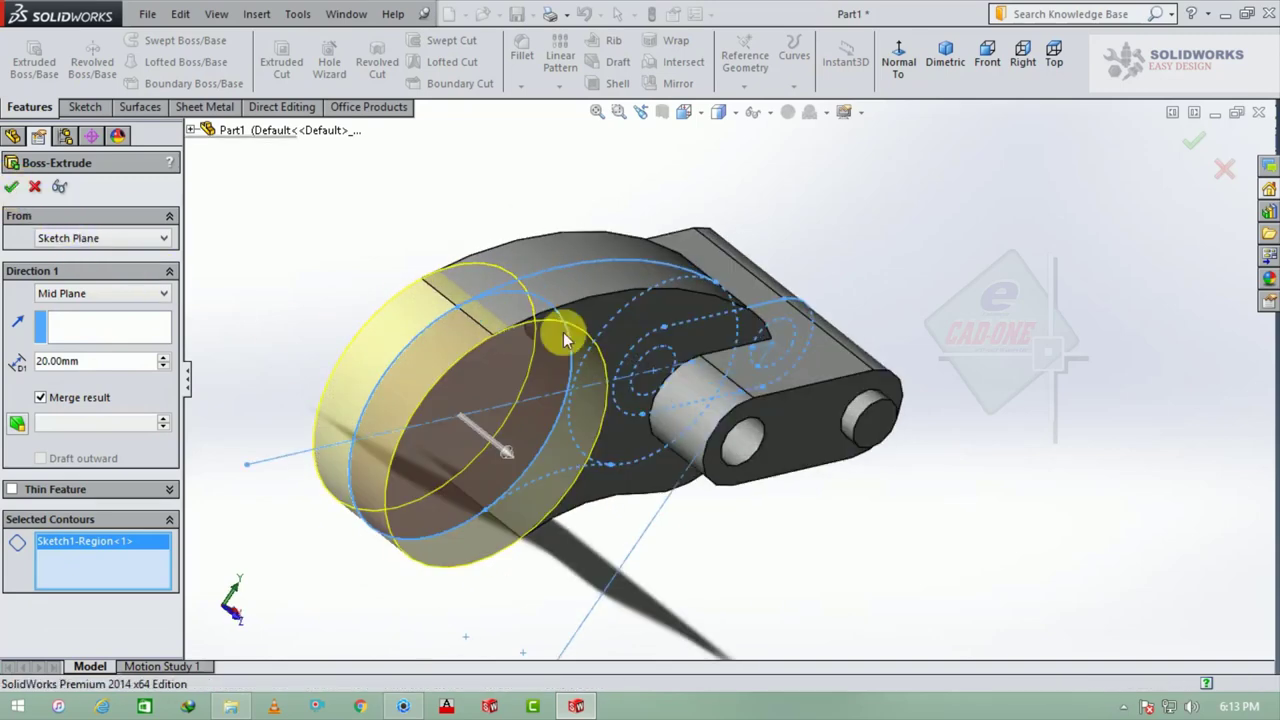
pyautogui.moveTo(603, 338)
pyautogui.mouseDown(button='middle')
pyautogui.moveTo(709, 343)
pyautogui.moveTo(610, 320)
pyautogui.moveTo(586, 357)
pyautogui.moveTo(571, 329)
pyautogui.moveTo(737, 386)
pyautogui.moveTo(626, 428)
pyautogui.moveTo(608, 408)
pyautogui.moveTo(614, 365)
pyautogui.mouseUp(button='middle')
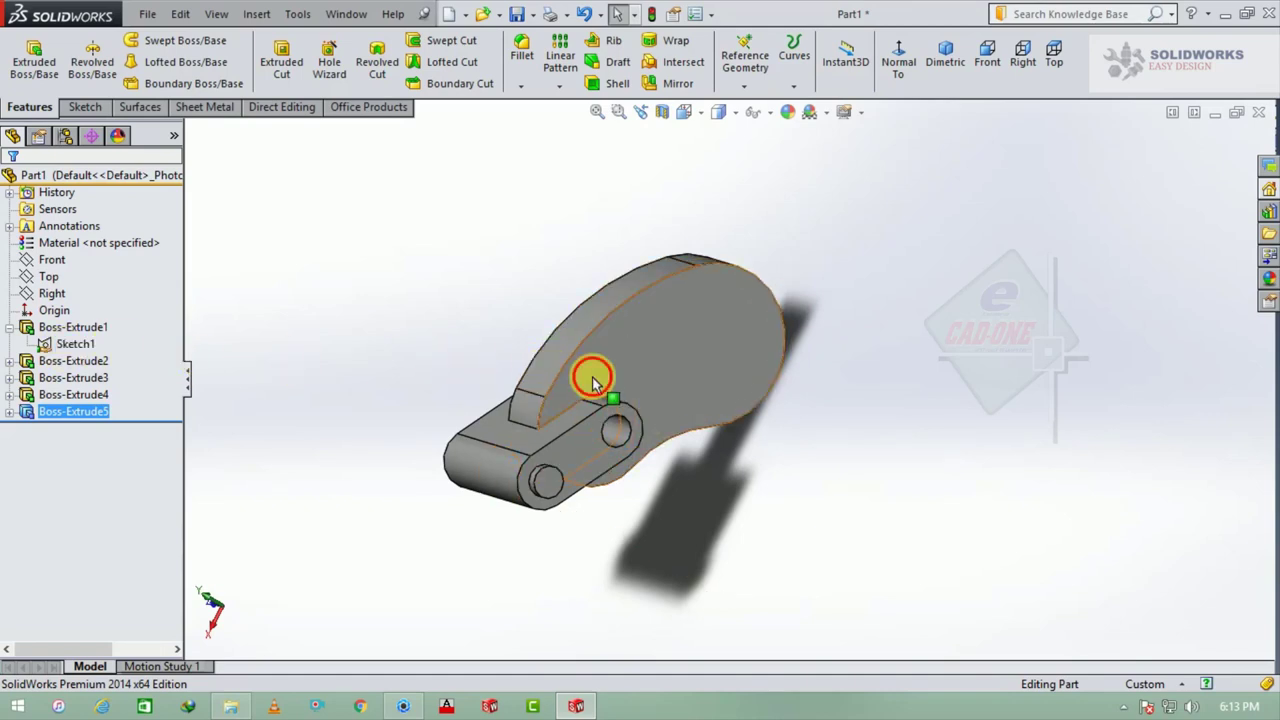
# - Hide the lever body using Boss-Extrude1 in the feature tree
pyautogui.click(651, 323)
pyautogui.click(73, 328)
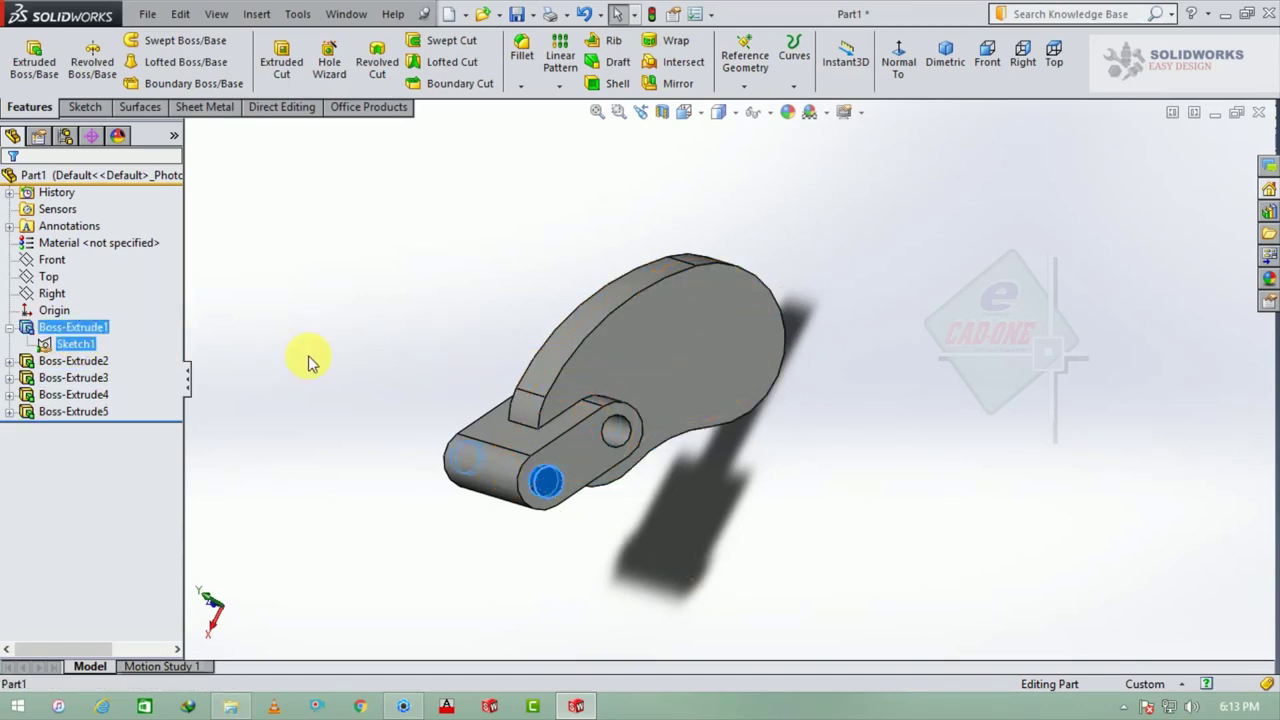
pyautogui.click(70, 328)
pyautogui.click(65, 305)
# - Restore the hidden lever body and show Sketch1 on the model
pyautogui.click(356, 314)
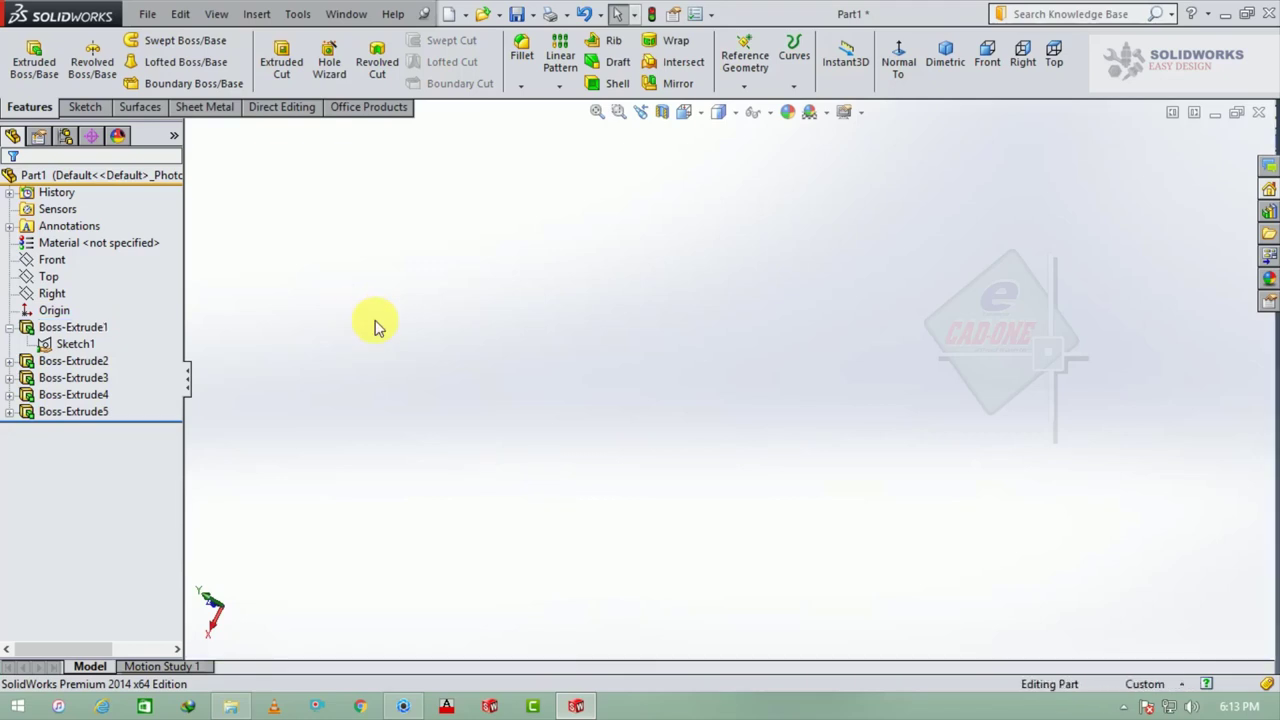
pyautogui.hotkey('ctrl', 'z')
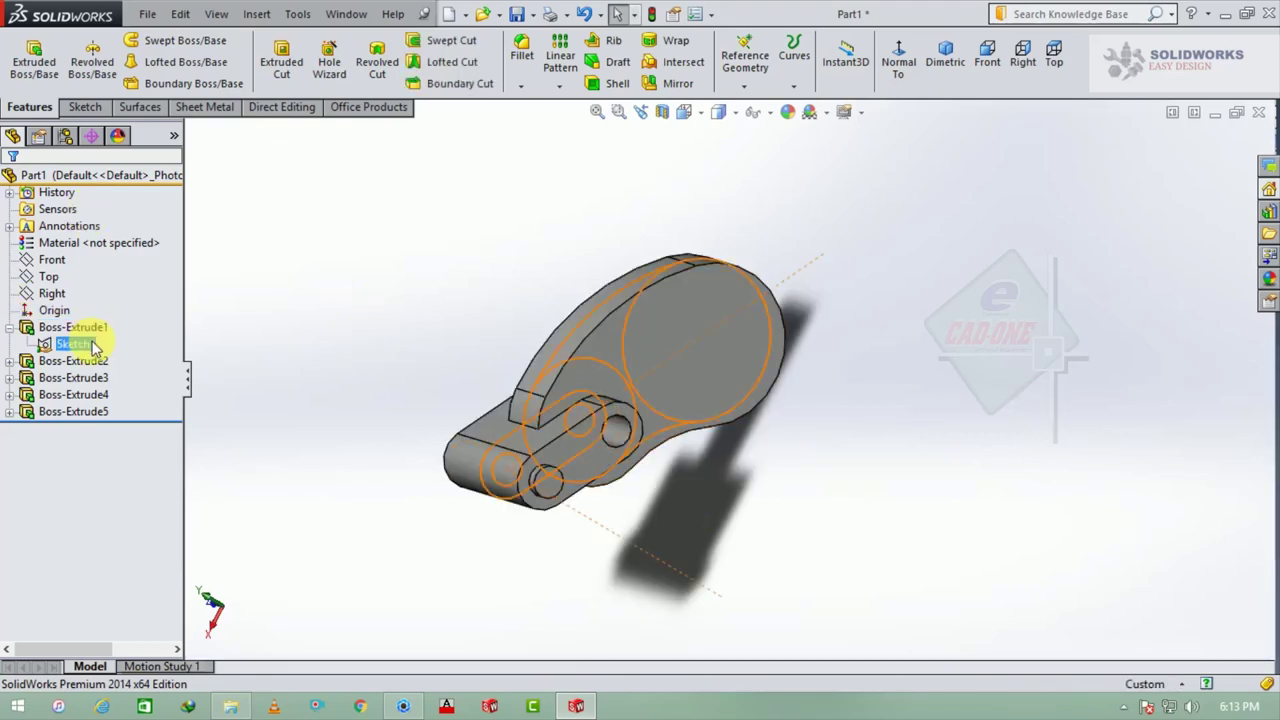
pyautogui.click(88, 345)
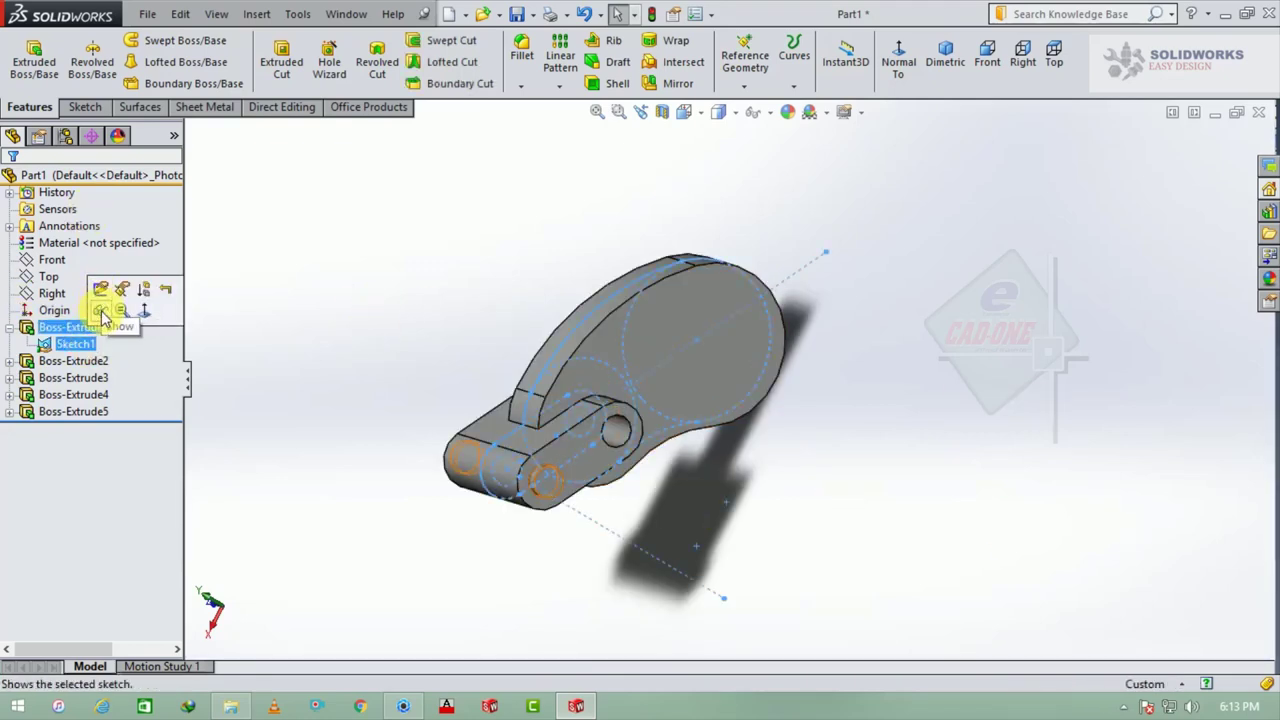
pyautogui.click(121, 310)
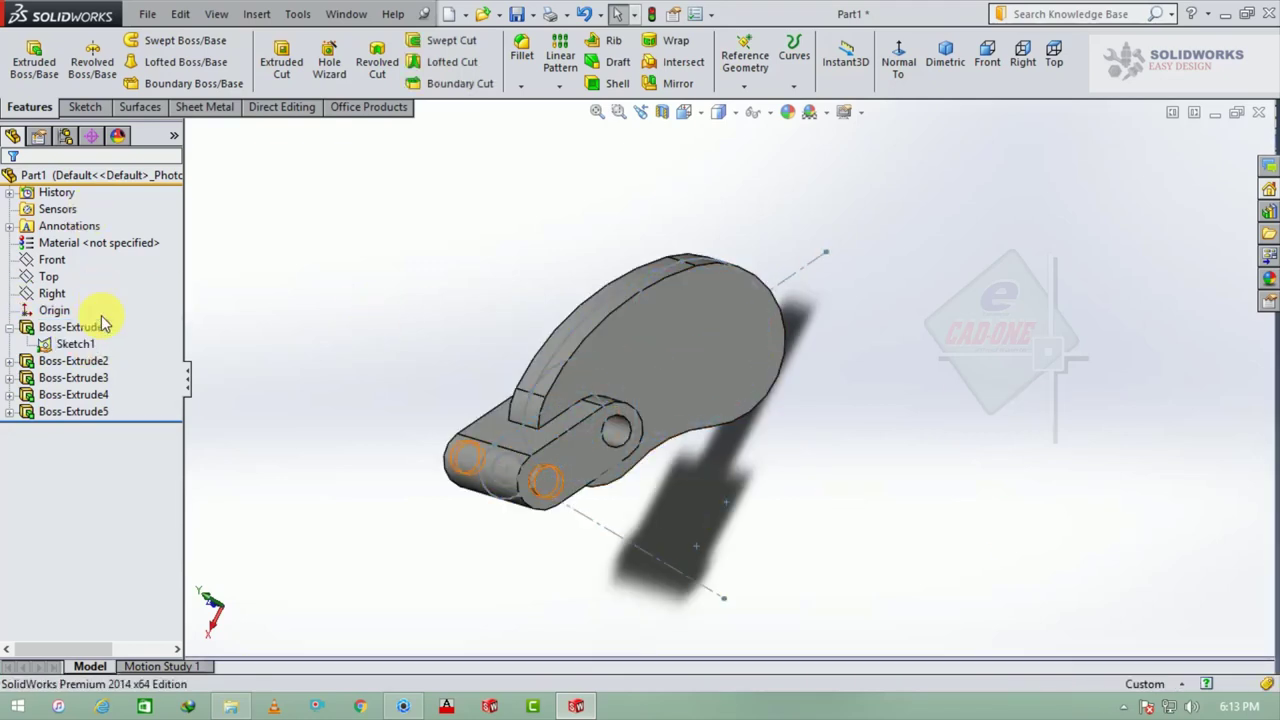
# - On the lever's top face, sketch an R19 circle centred on the hole in Normal To view
pyautogui.click(655, 359)
pyautogui.click(728, 296)
pyautogui.click(760, 55)
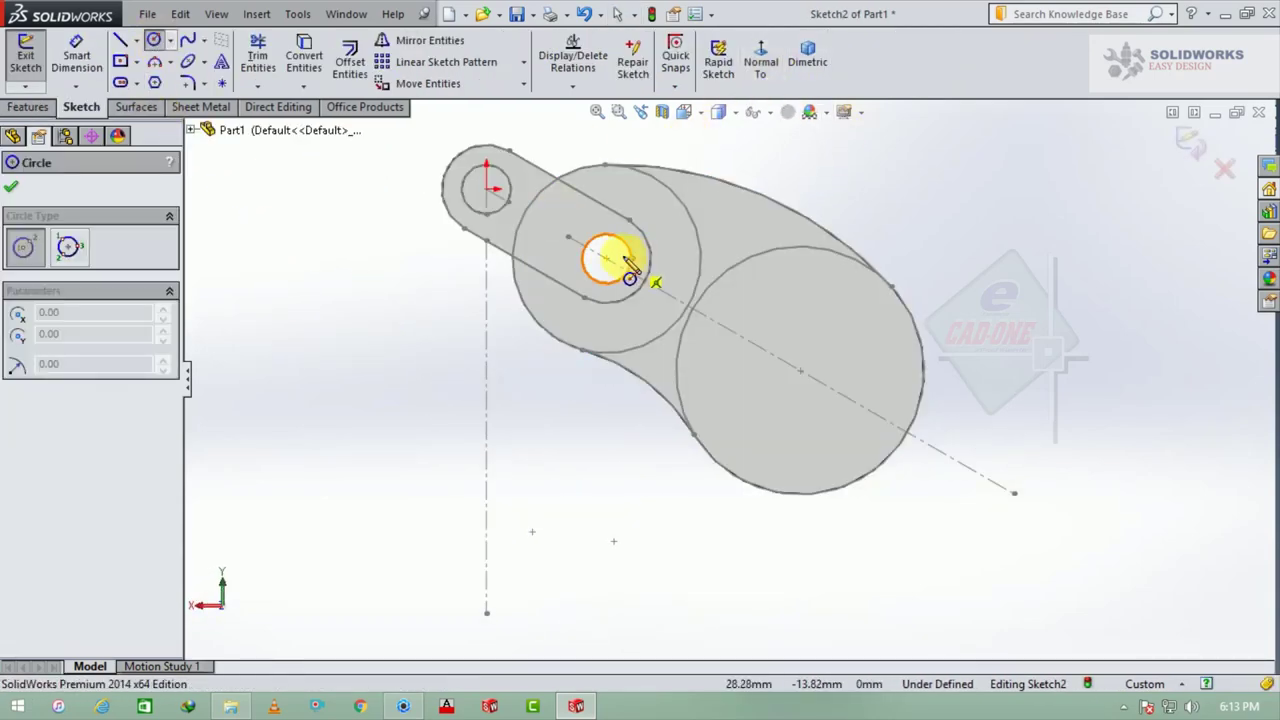
pyautogui.click(607, 259)
pyautogui.click(604, 167)
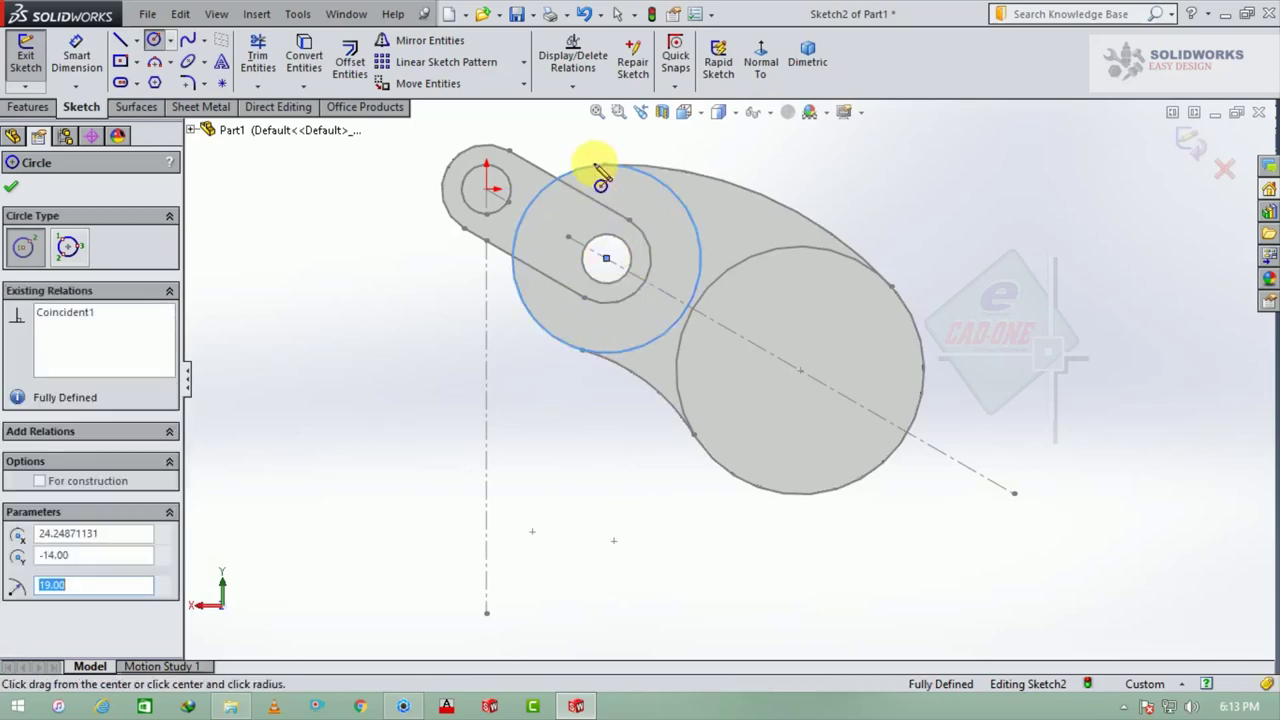
# - Extrude the R19 circle 40 mm Blind into a cylinder
pyautogui.click(40, 107)
pyautogui.click(34, 60)
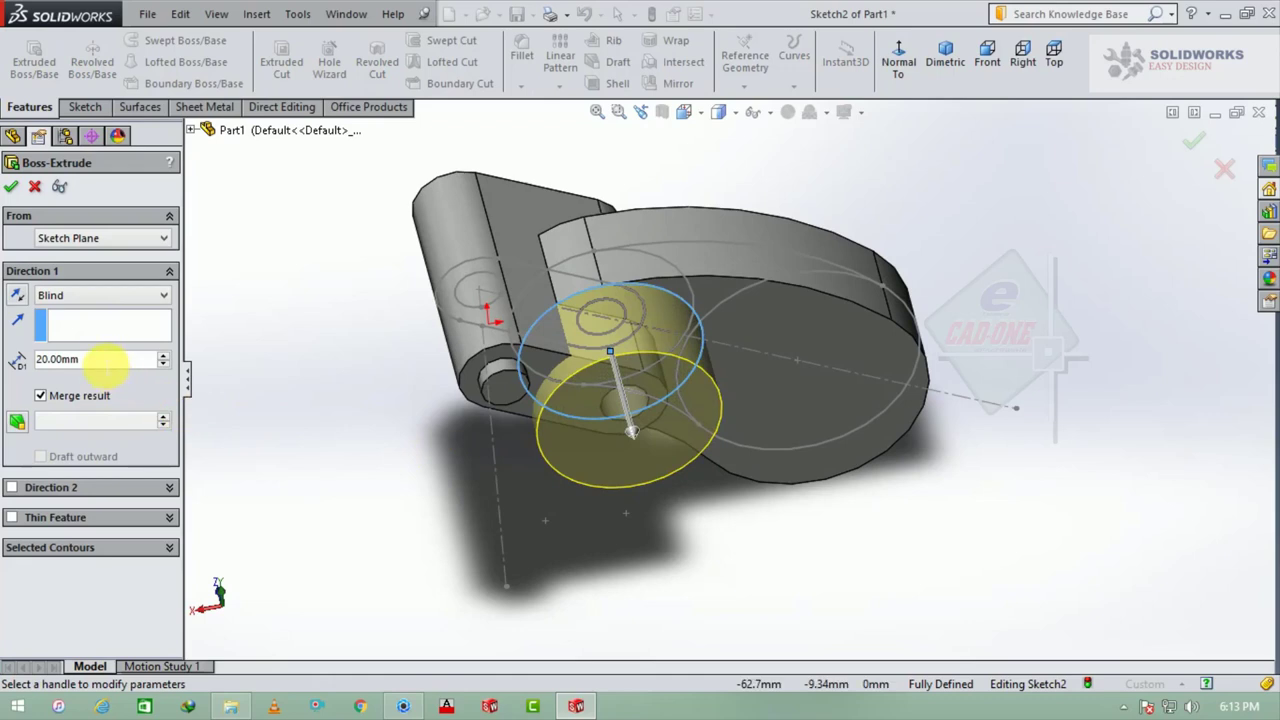
pyautogui.write('40')
pyautogui.press('Return')
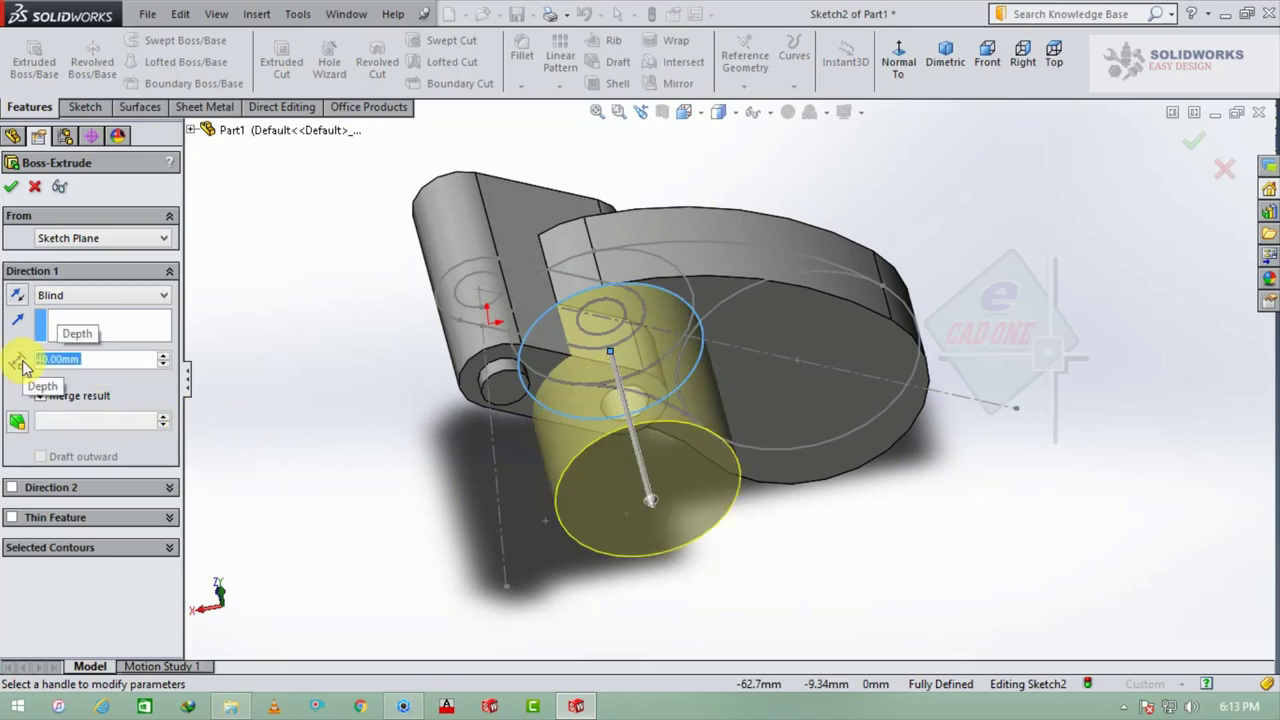
pyautogui.click(15, 189)
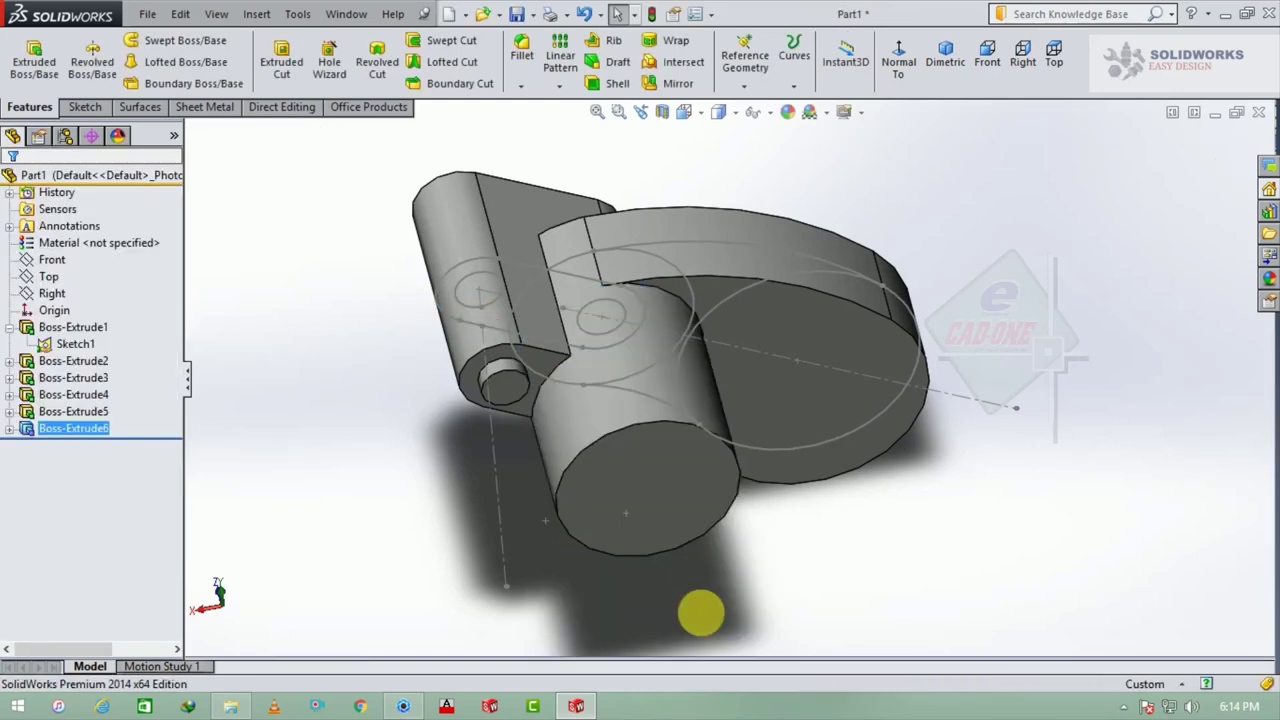
# - Sketch a circle on the cylinder's end face and dimension it to Ø32
pyautogui.click(671, 501)
pyautogui.click(737, 452)
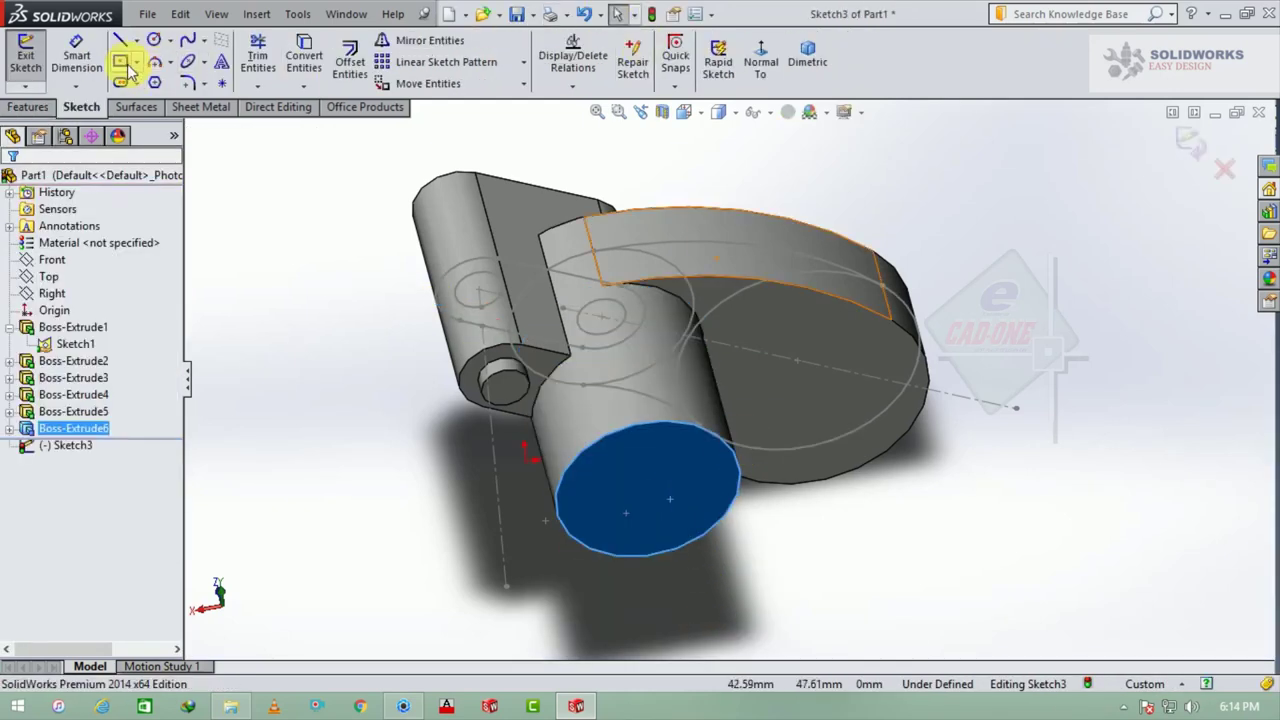
pyautogui.click(154, 38)
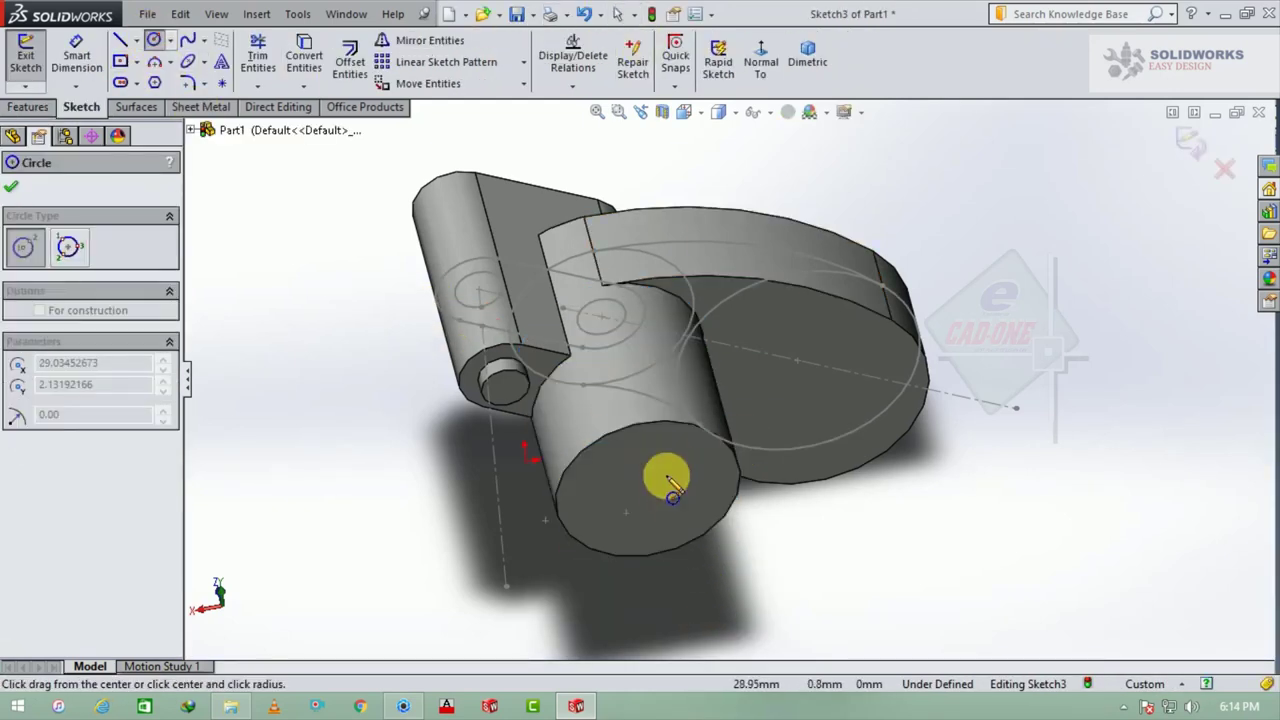
pyautogui.moveTo(671, 501); pyautogui.dragTo(651, 380, button='middle')
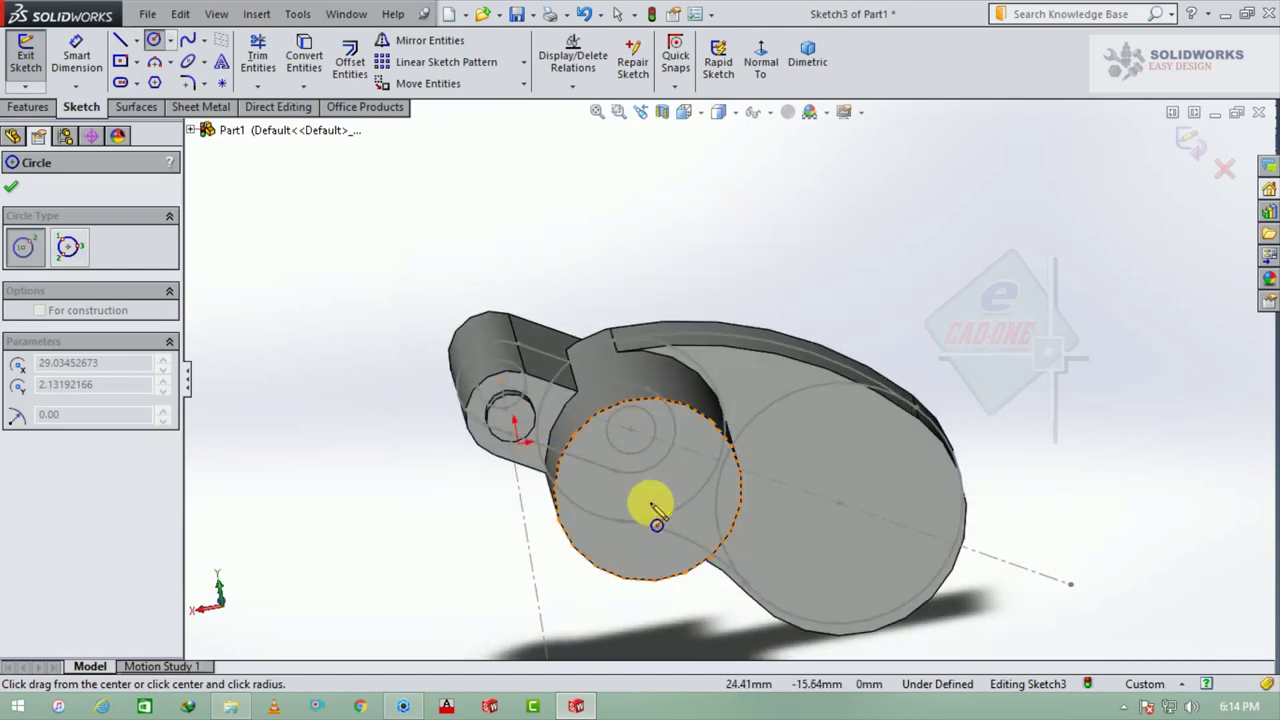
pyautogui.click(651, 491)
pyautogui.click(707, 517)
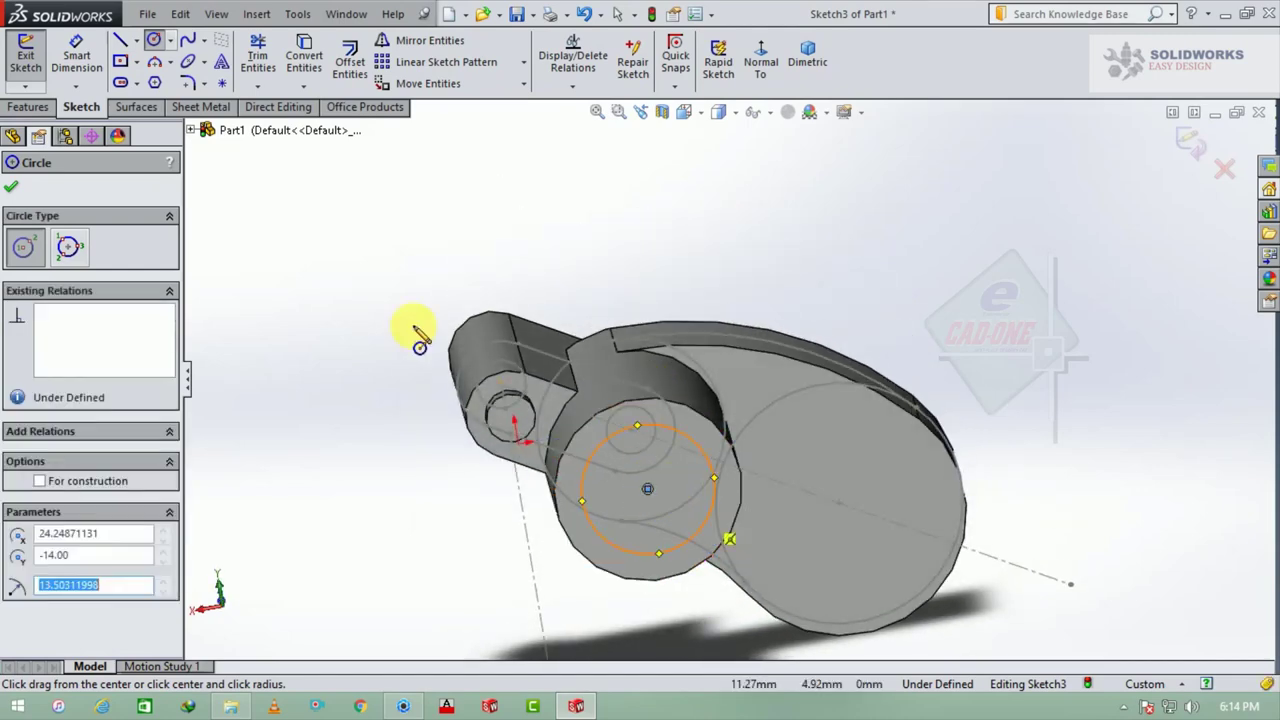
pyautogui.click(77, 55)
pyautogui.click(686, 434)
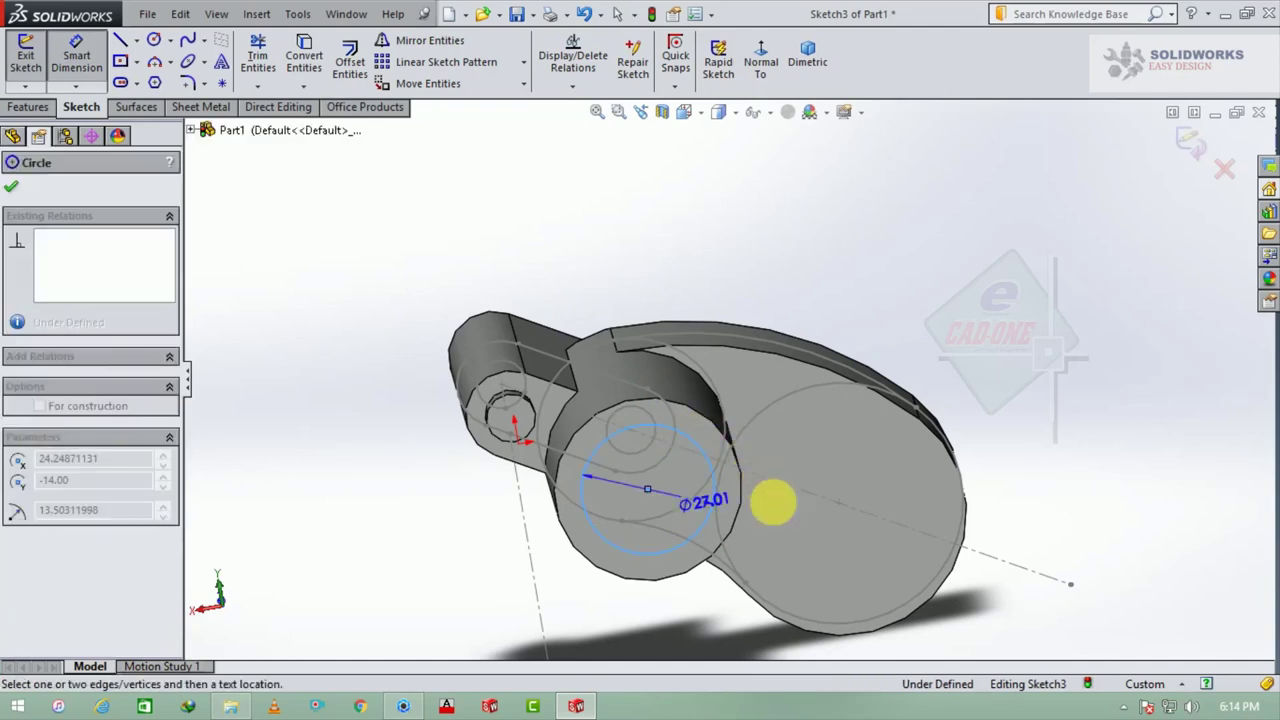
pyautogui.click(797, 503)
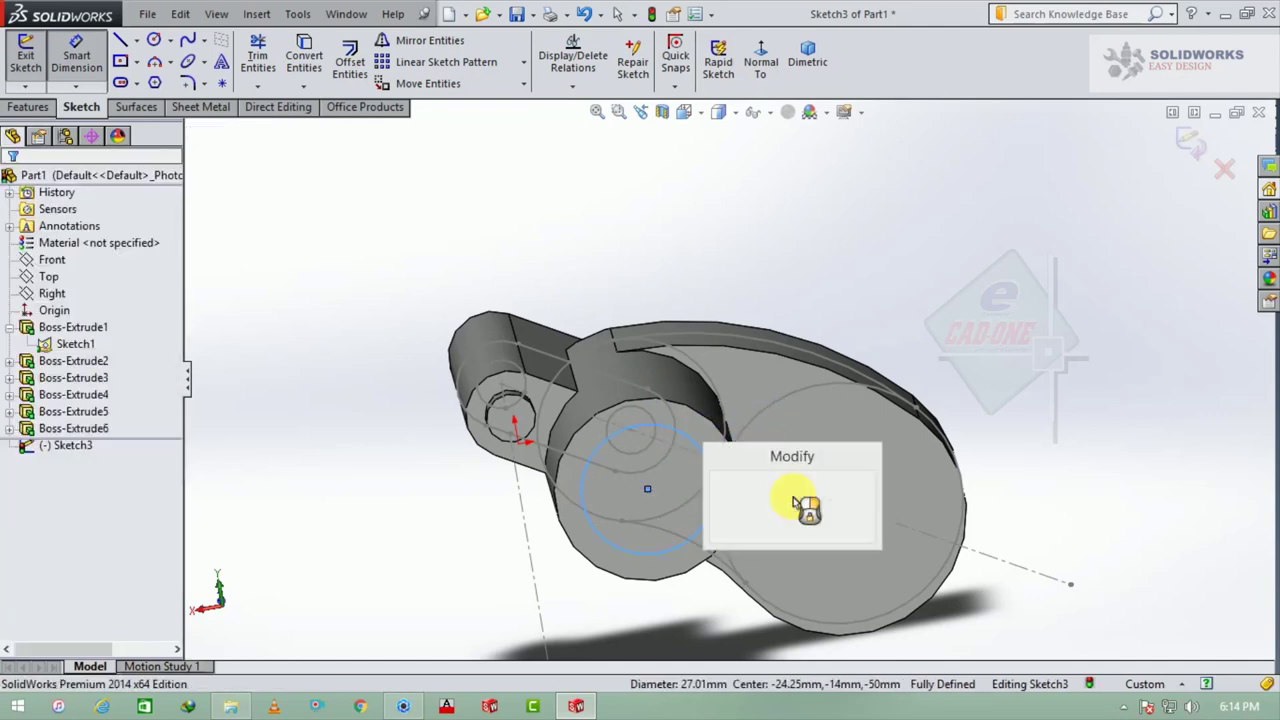
pyautogui.write('32')
pyautogui.press('Return')
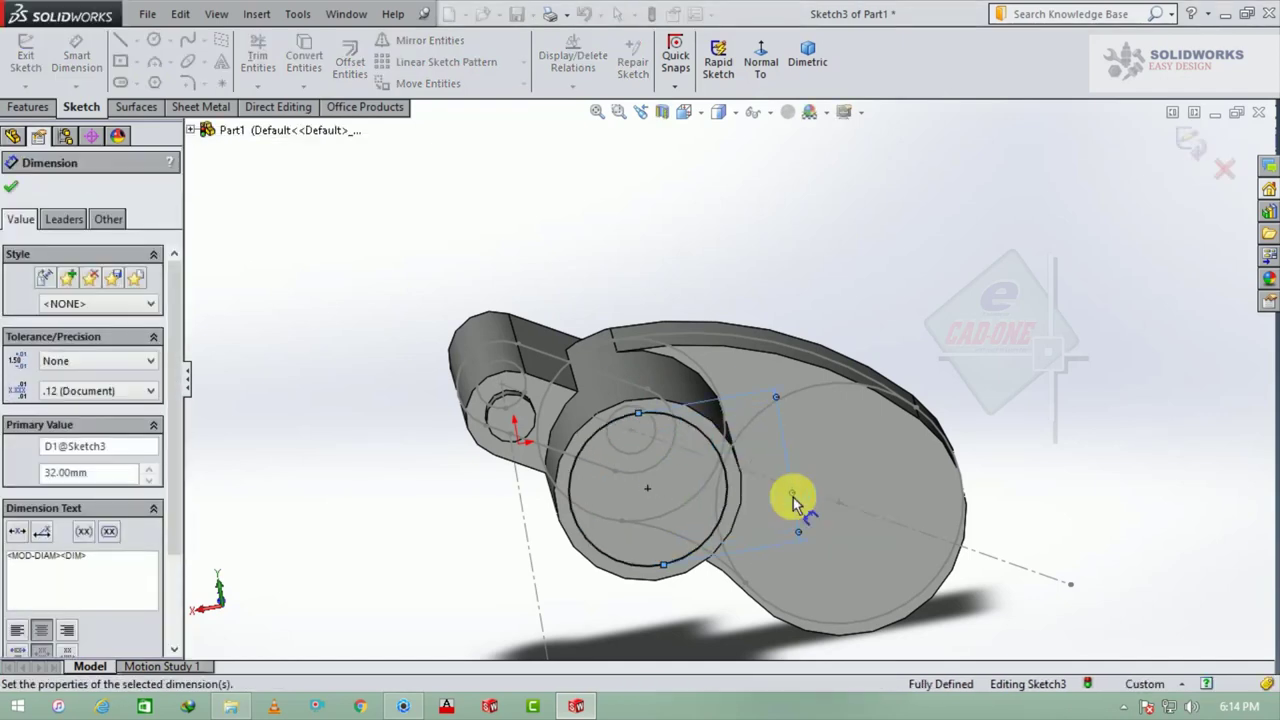
pyautogui.click(13, 183)
# - Cut the Ø32 circle 6 mm deep into the cylinder end
pyautogui.click(28, 107)
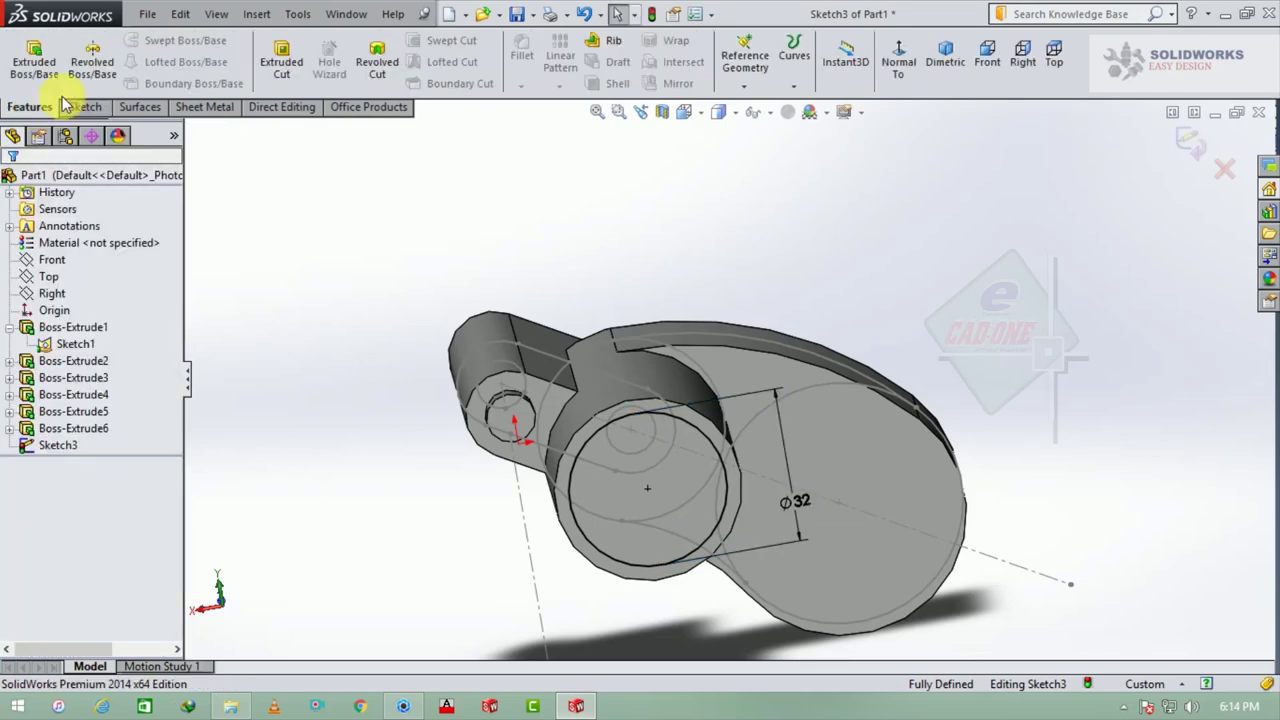
pyautogui.click(281, 60)
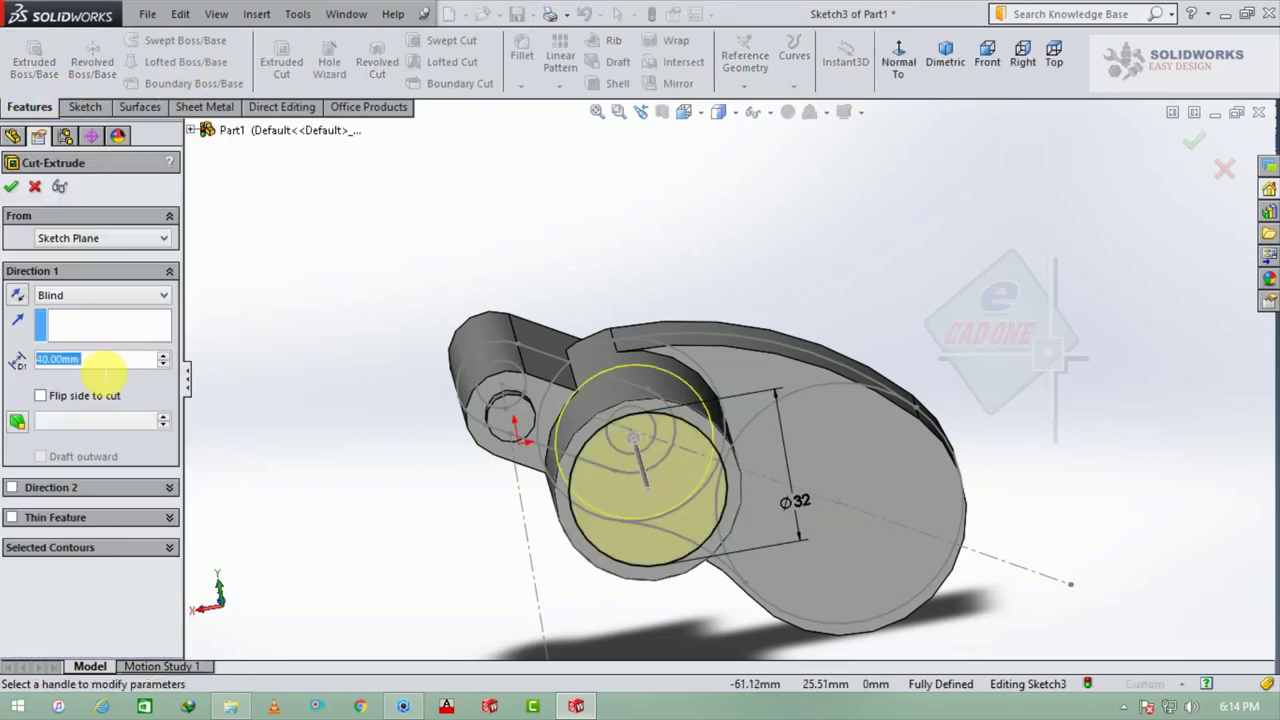
pyautogui.write('6')
pyautogui.press('Return')
pyautogui.moveTo(829, 471)
pyautogui.mouseDown(button='middle')
pyautogui.moveTo(900, 510)
pyautogui.moveTo(870, 500)
pyautogui.mouseUp(button='middle')
pyautogui.click(11, 188)
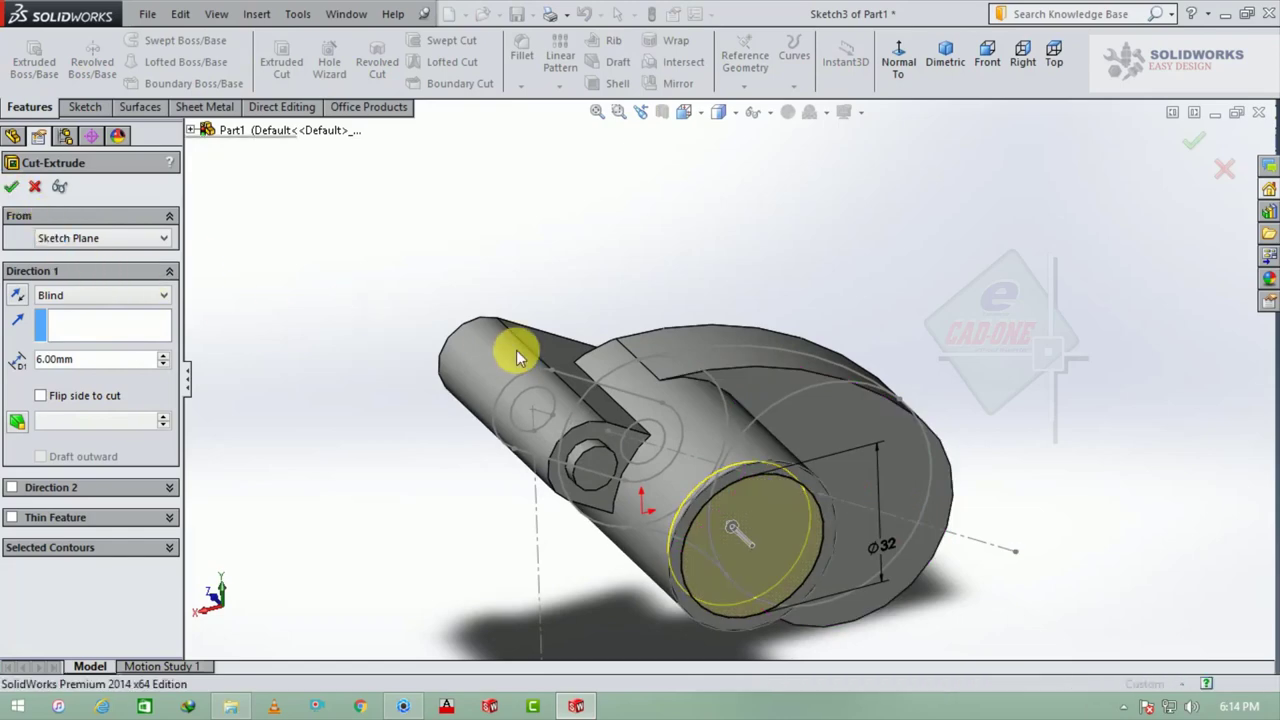
pyautogui.moveTo(832, 481)
pyautogui.mouseDown(button='middle')
pyautogui.moveTo(794, 471)
pyautogui.moveTo(694, 400)
pyautogui.moveTo(677, 477)
pyautogui.moveTo(693, 488)
pyautogui.moveTo(634, 480)
pyautogui.moveTo(749, 484)
pyautogui.moveTo(686, 434)
pyautogui.moveTo(760, 450)
pyautogui.mouseUp(button='middle')
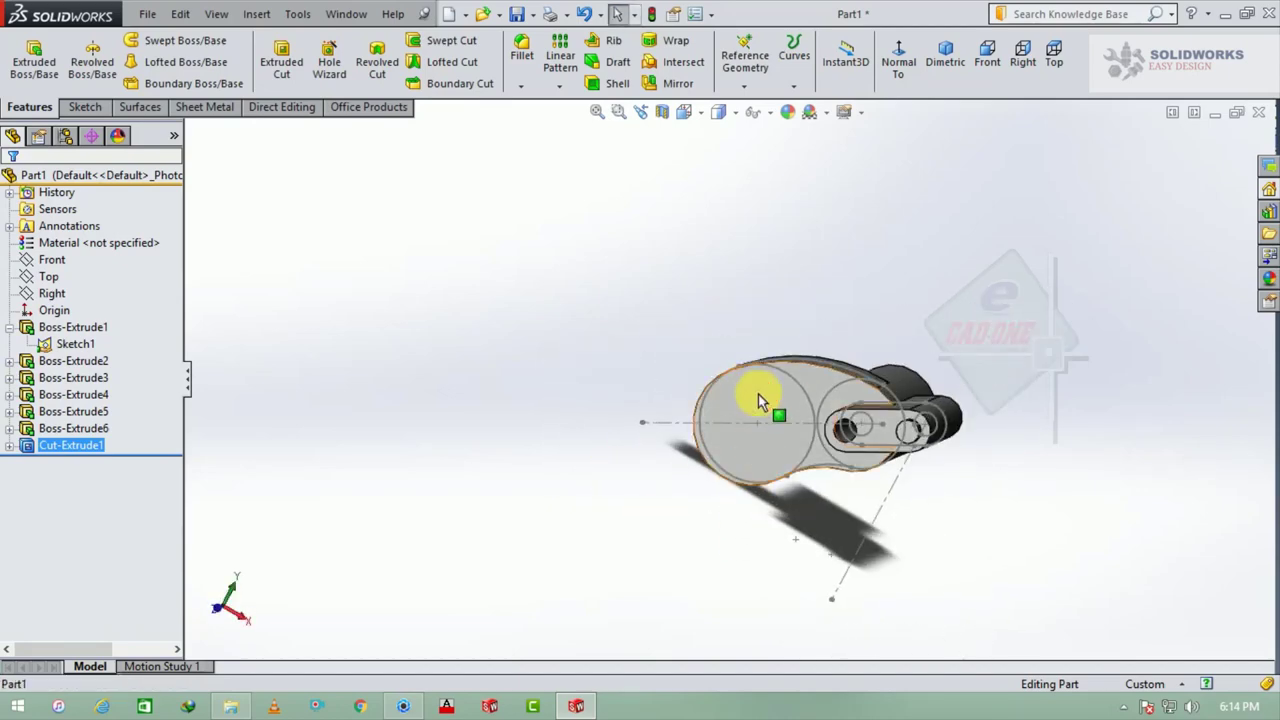
# - Start a sketch on the lever's flat face and convert Sketch1's large circle into it
pyautogui.click(758, 400)
pyautogui.click(830, 338)
pyautogui.click(153, 40)
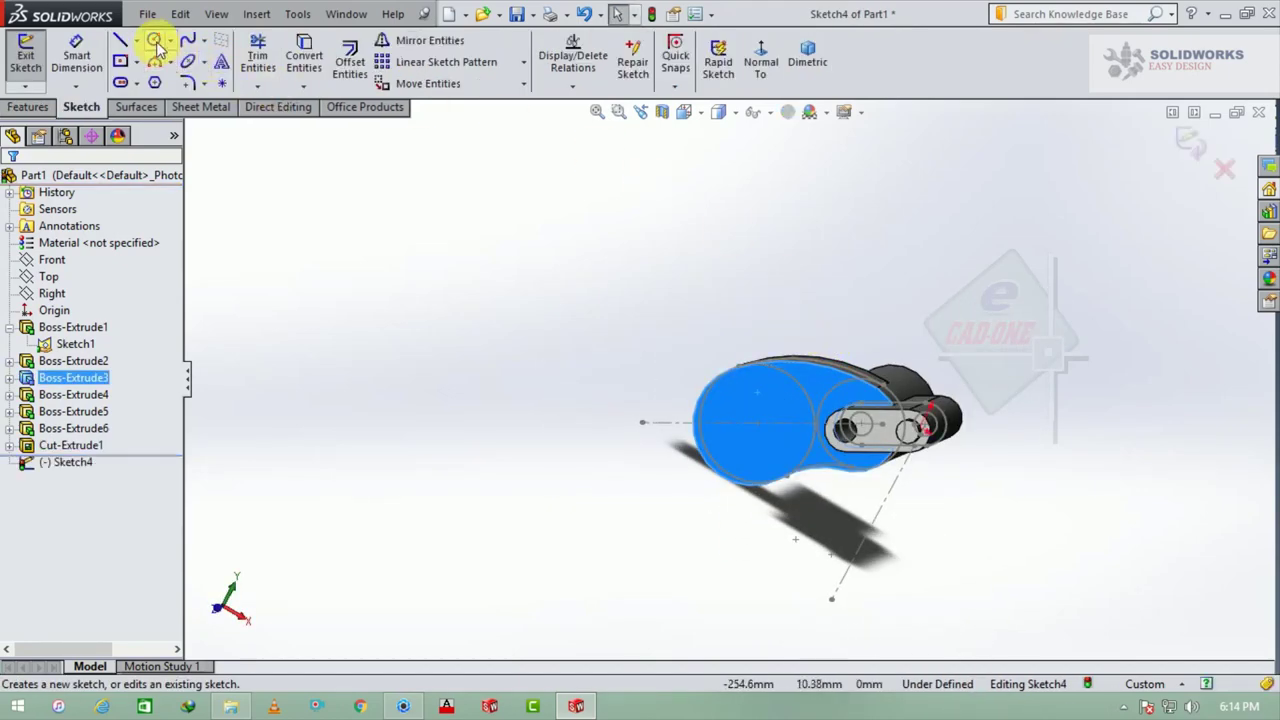
pyautogui.press('Escape')
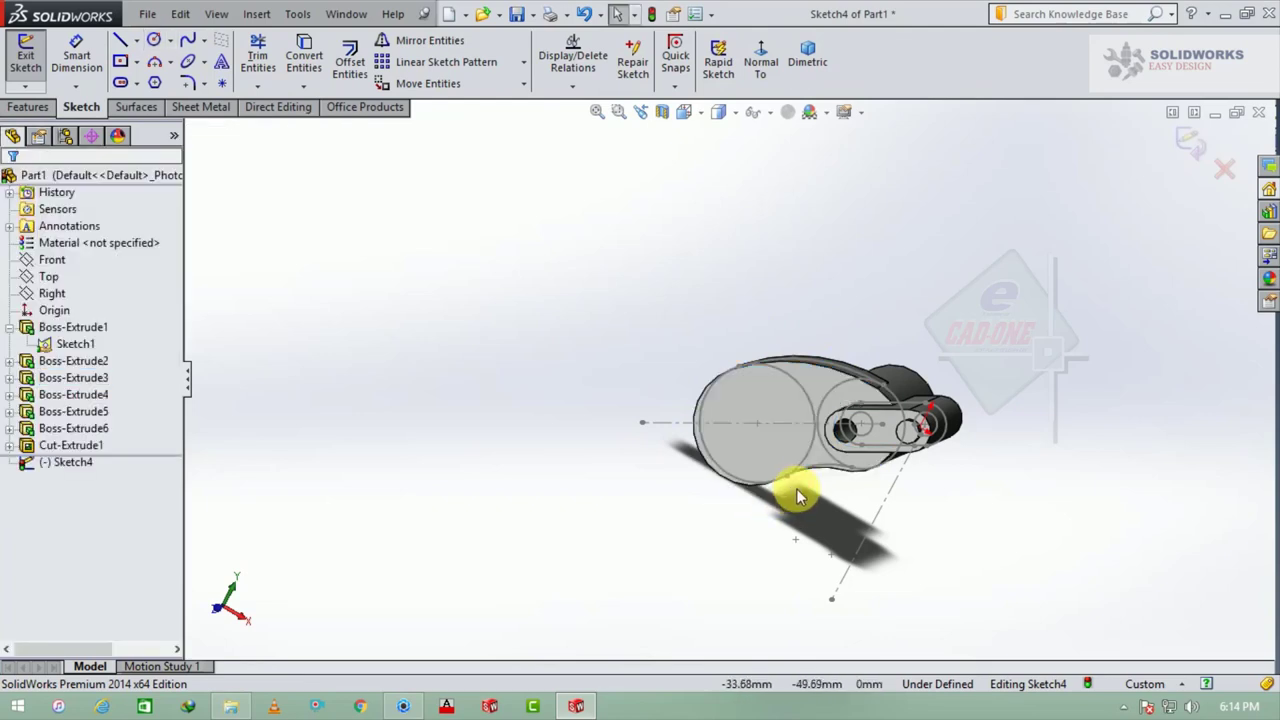
pyautogui.moveTo(786, 491)
pyautogui.mouseDown(button='middle')
pyautogui.moveTo(851, 492)
pyautogui.moveTo(808, 507)
pyautogui.moveTo(821, 431)
pyautogui.mouseUp(button='middle')
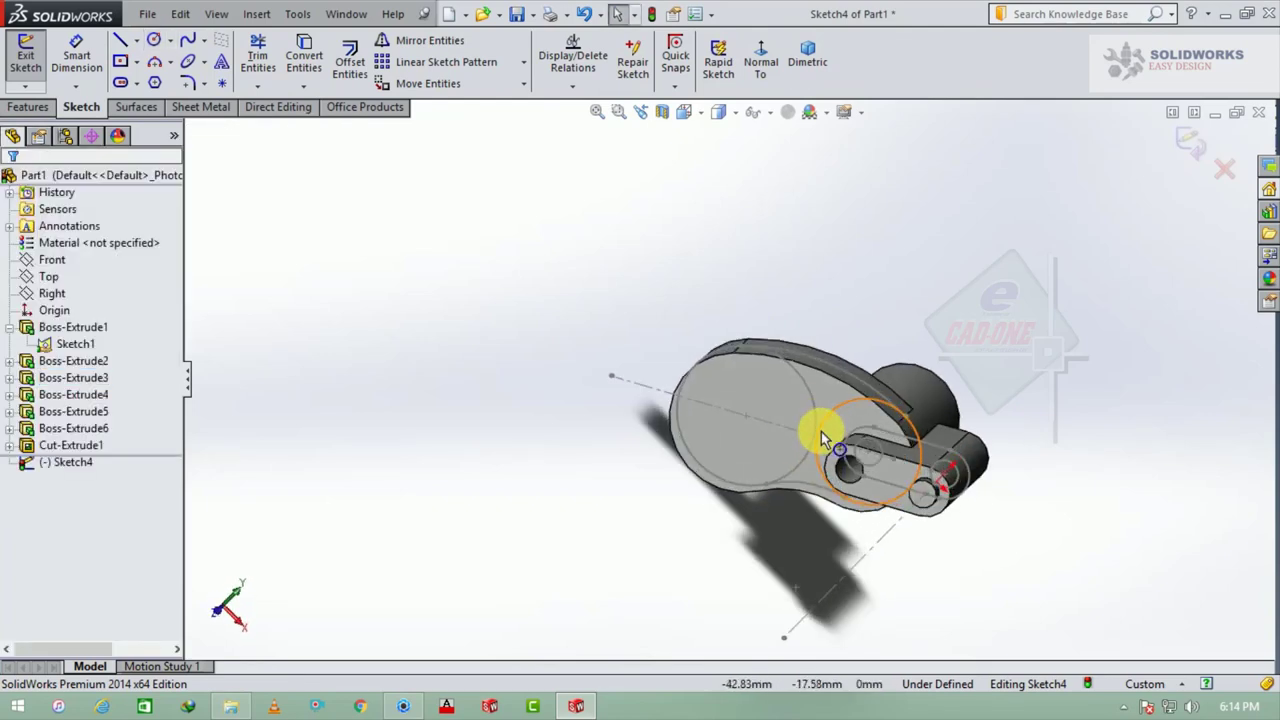
pyautogui.click(812, 392)
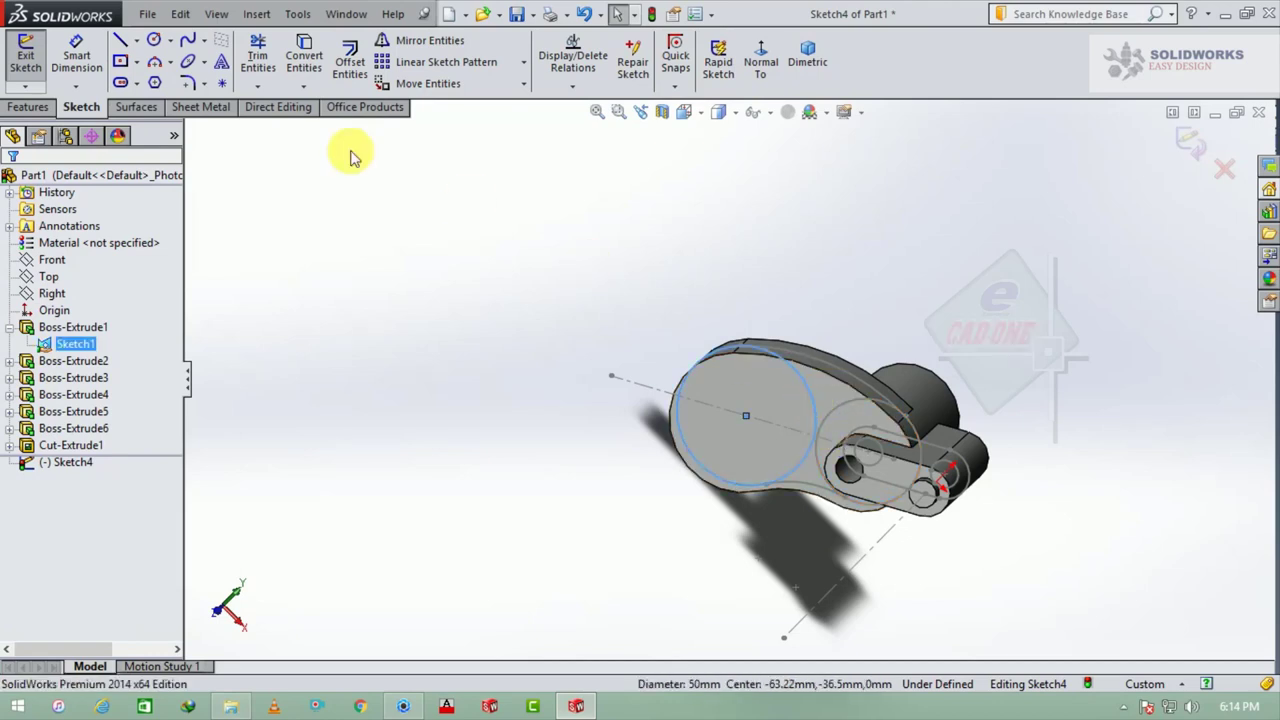
pyautogui.click(318, 62)
pyautogui.moveTo(520, 349); pyautogui.dragTo(594, 482, button='middle')
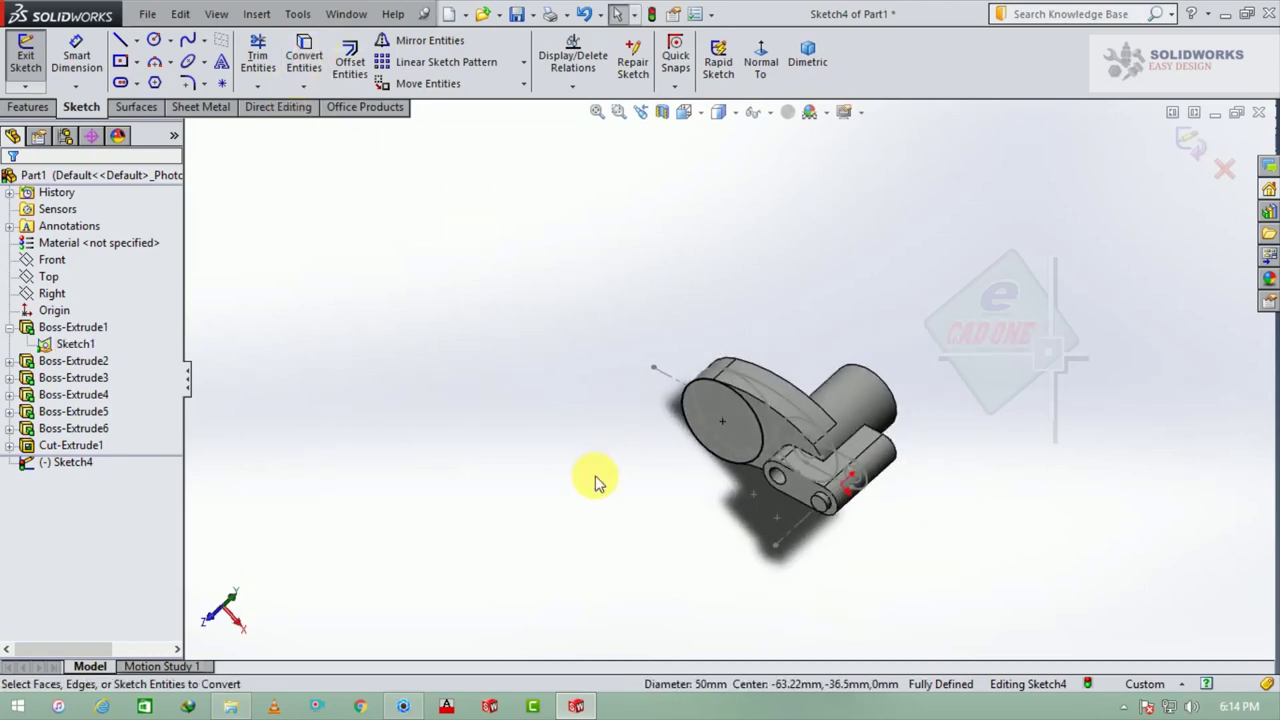
pyautogui.click(1188, 143)
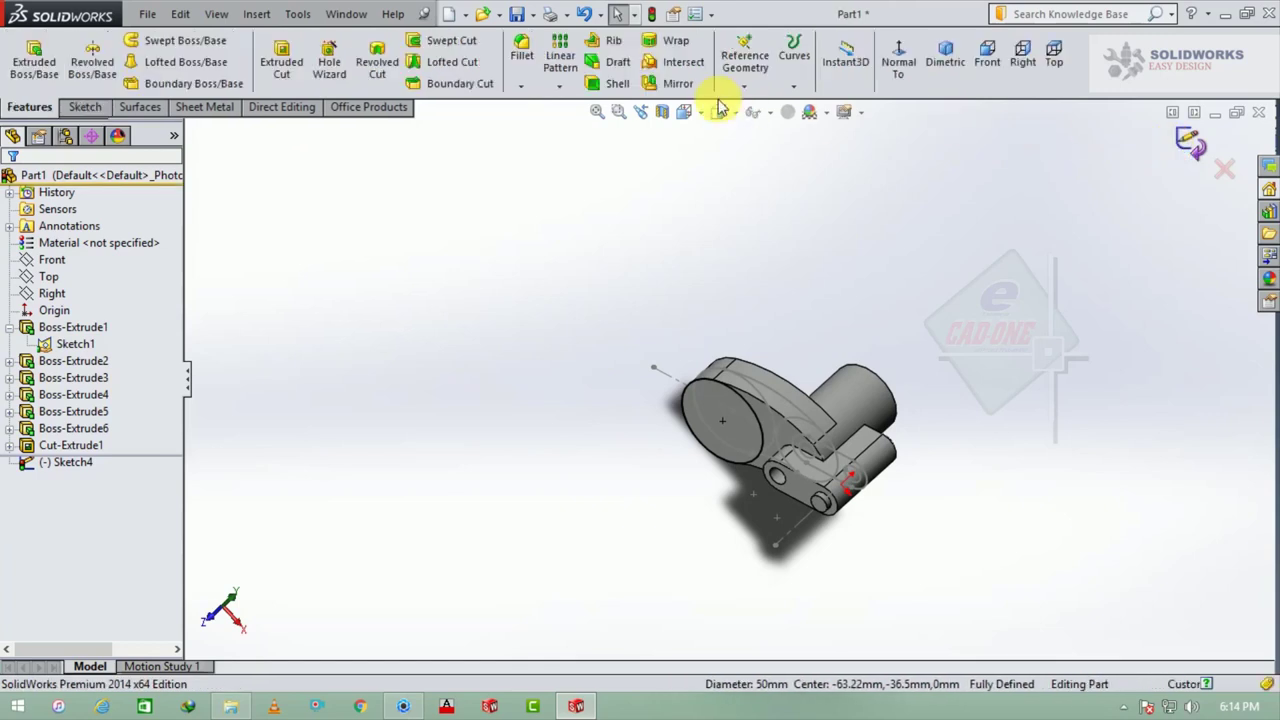
# - Create a reference plane offset 64 mm from the lever's flat face
pyautogui.click(745, 62)
pyautogui.click(763, 104)
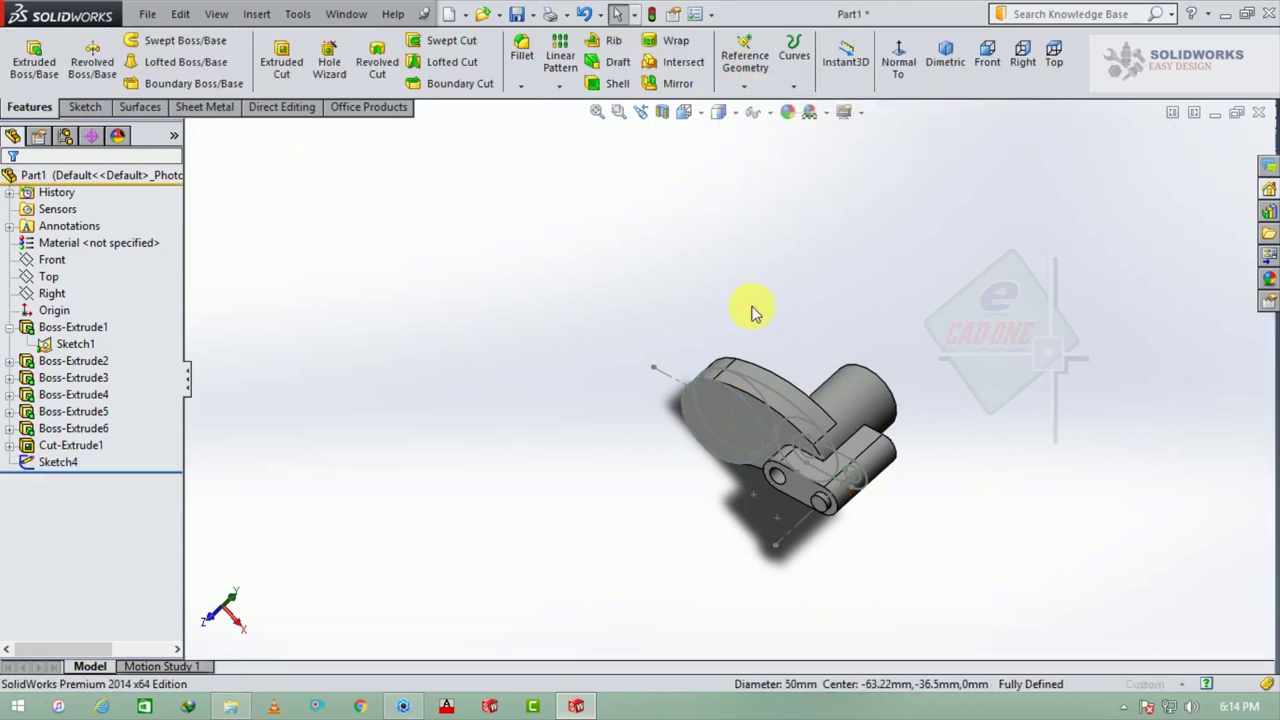
pyautogui.click(716, 413)
pyautogui.moveTo(128, 420); pyautogui.dragTo(3, 432)
pyautogui.write('64')
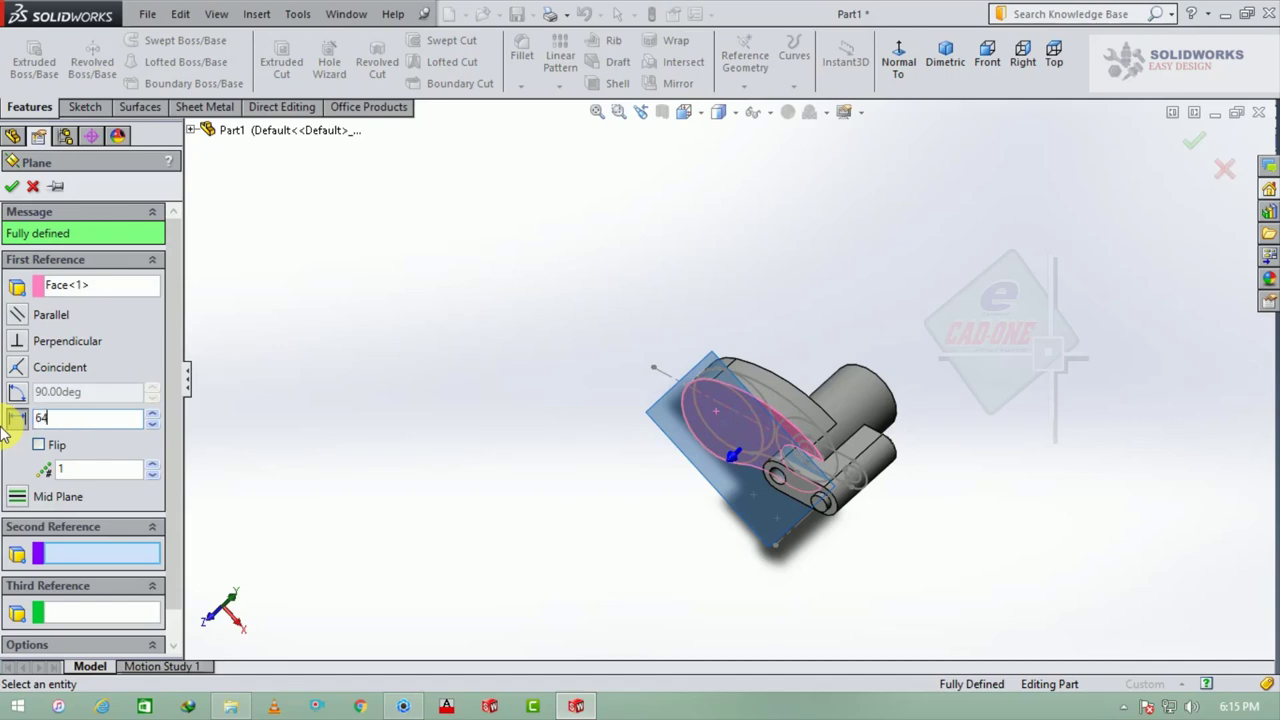
pyautogui.press('Return')
pyautogui.click(10, 188)
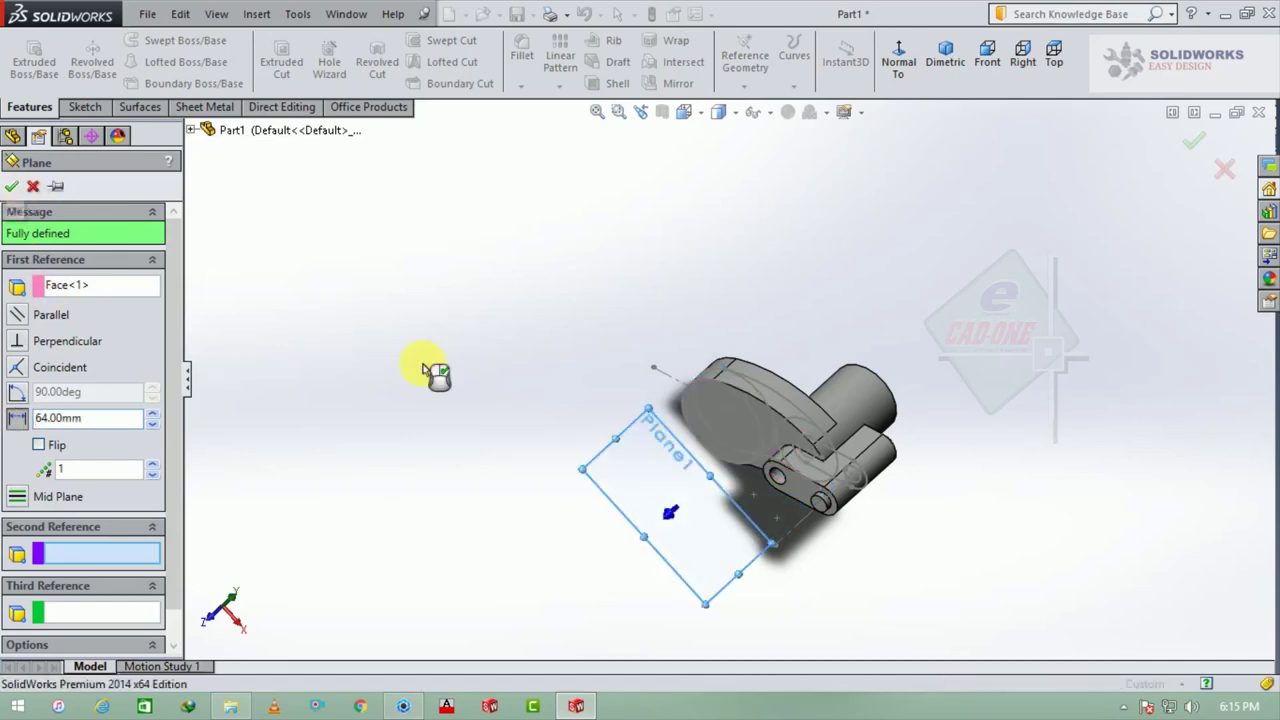
# - Sketch on Plane1 a circle centred on the lever's large round end
pyautogui.click(697, 460)
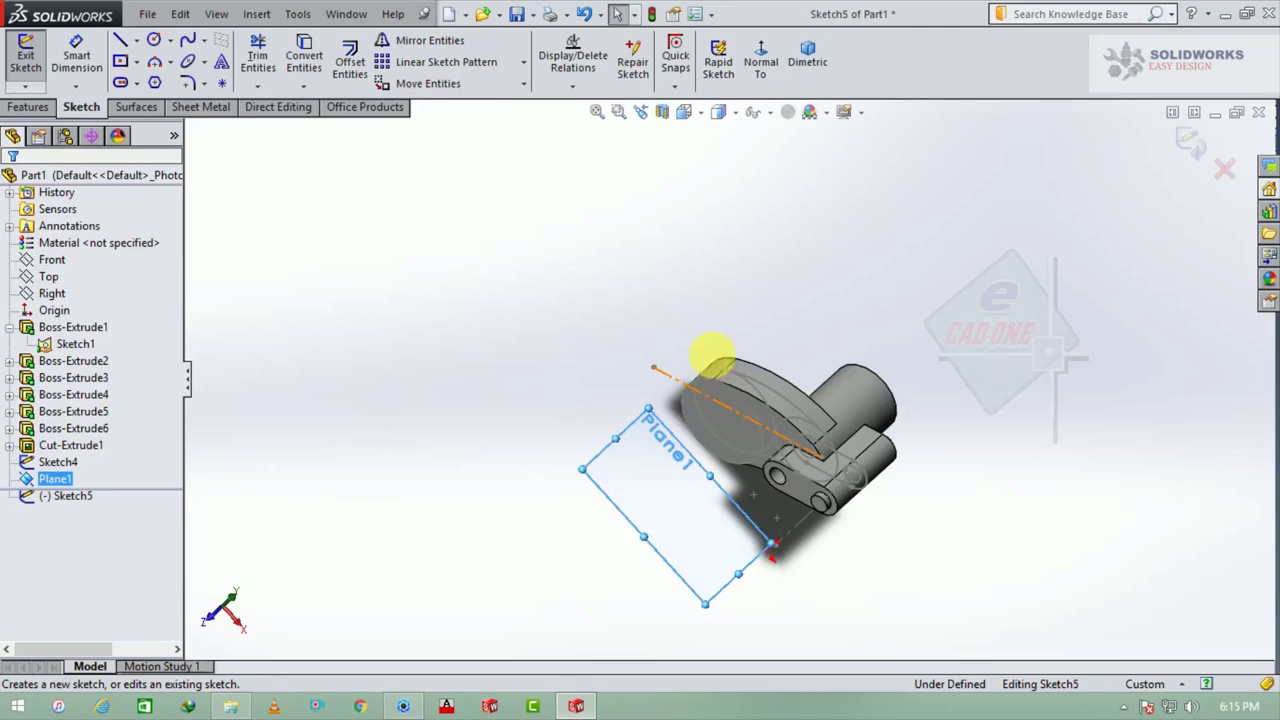
pyautogui.click(760, 60)
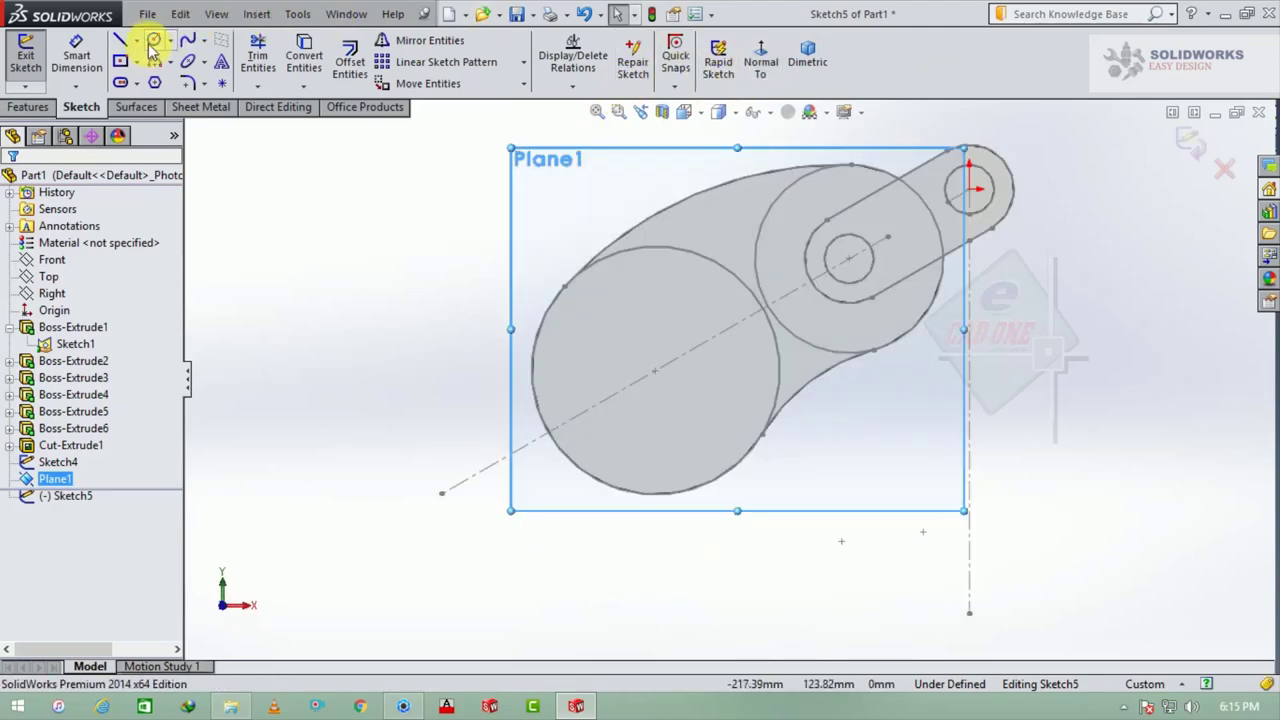
pyautogui.click(153, 42)
pyautogui.click(654, 371)
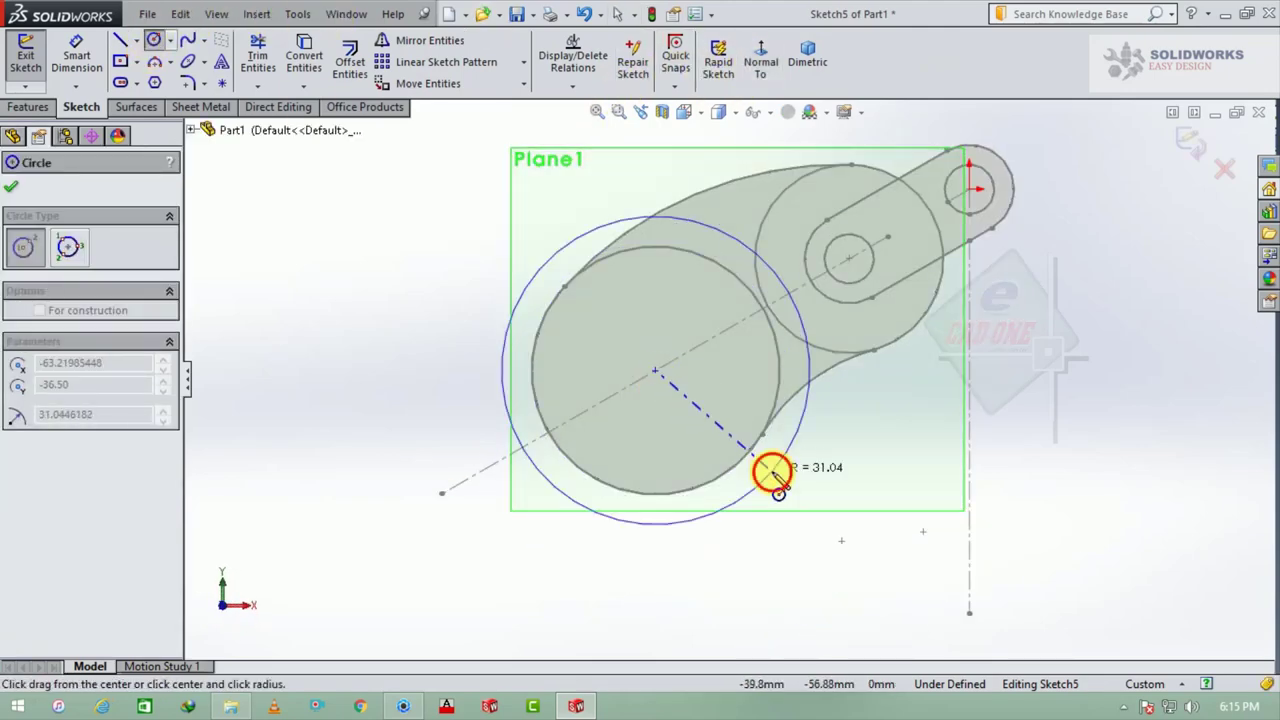
pyautogui.click(778, 492)
# - Dimension the new circle to a 76 mm diameter
pyautogui.click(76, 50)
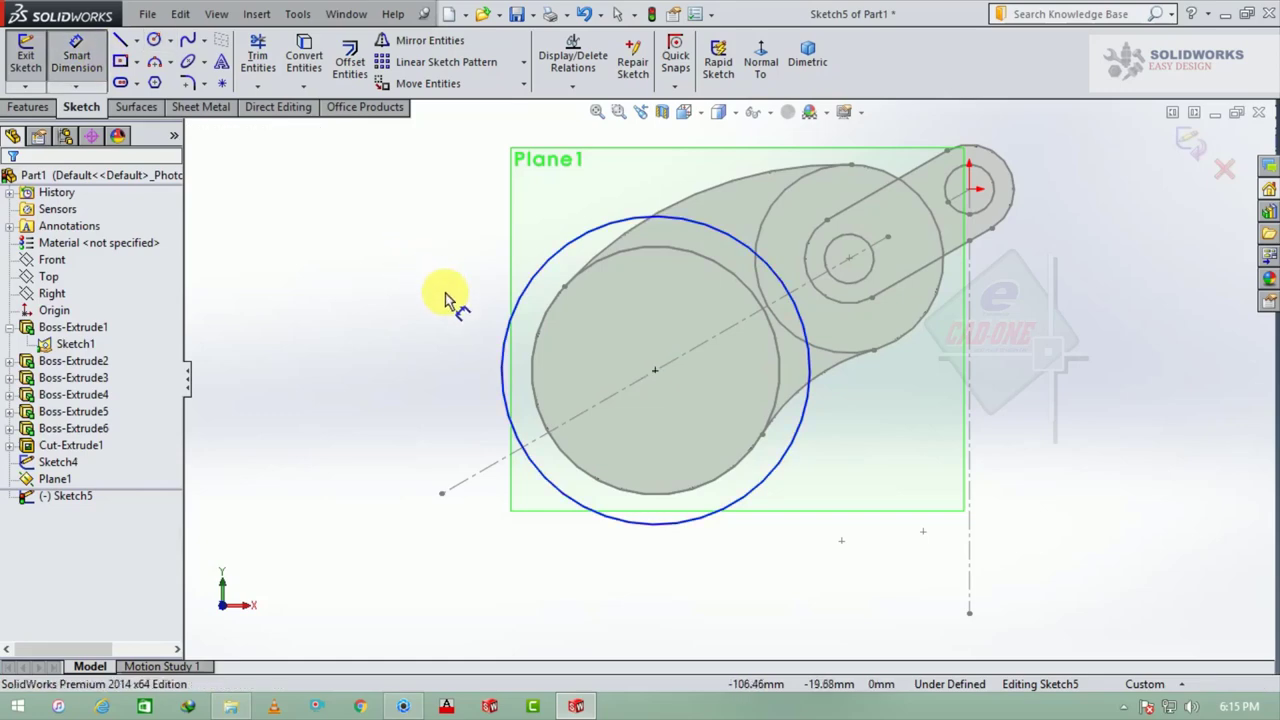
pyautogui.click(506, 351)
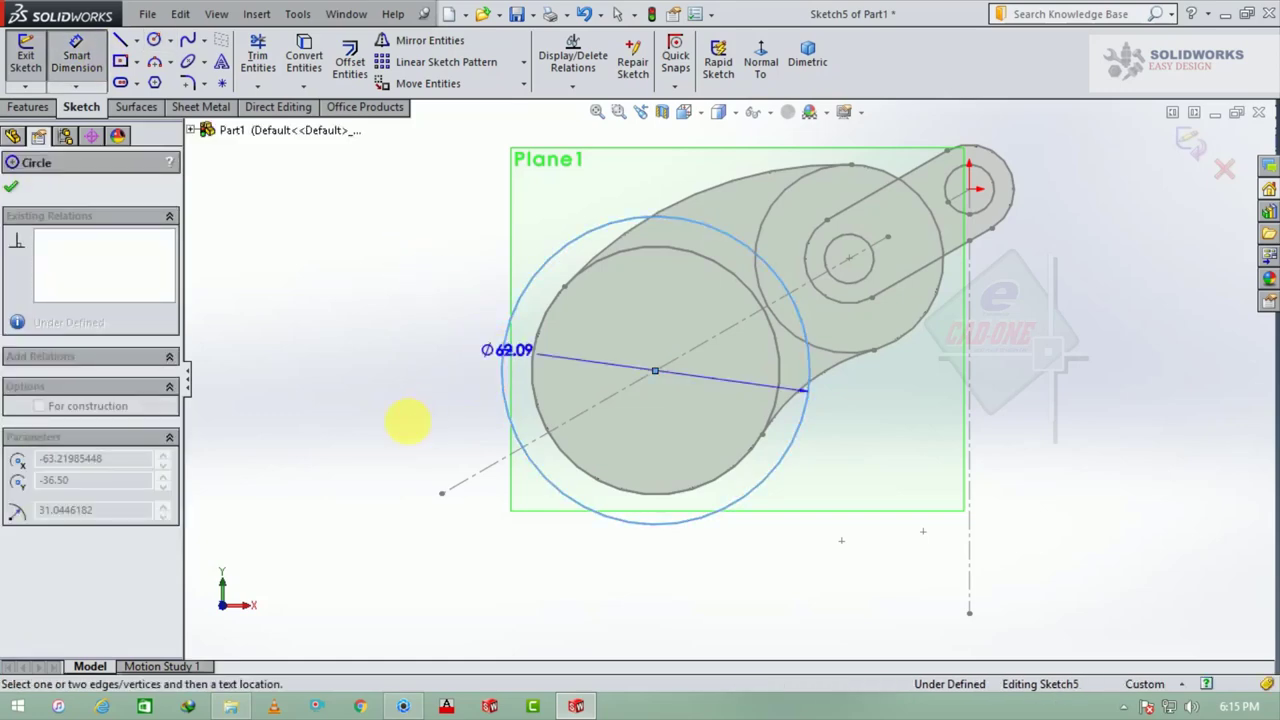
pyautogui.click(386, 400)
pyautogui.write('76')
pyautogui.press('Return')
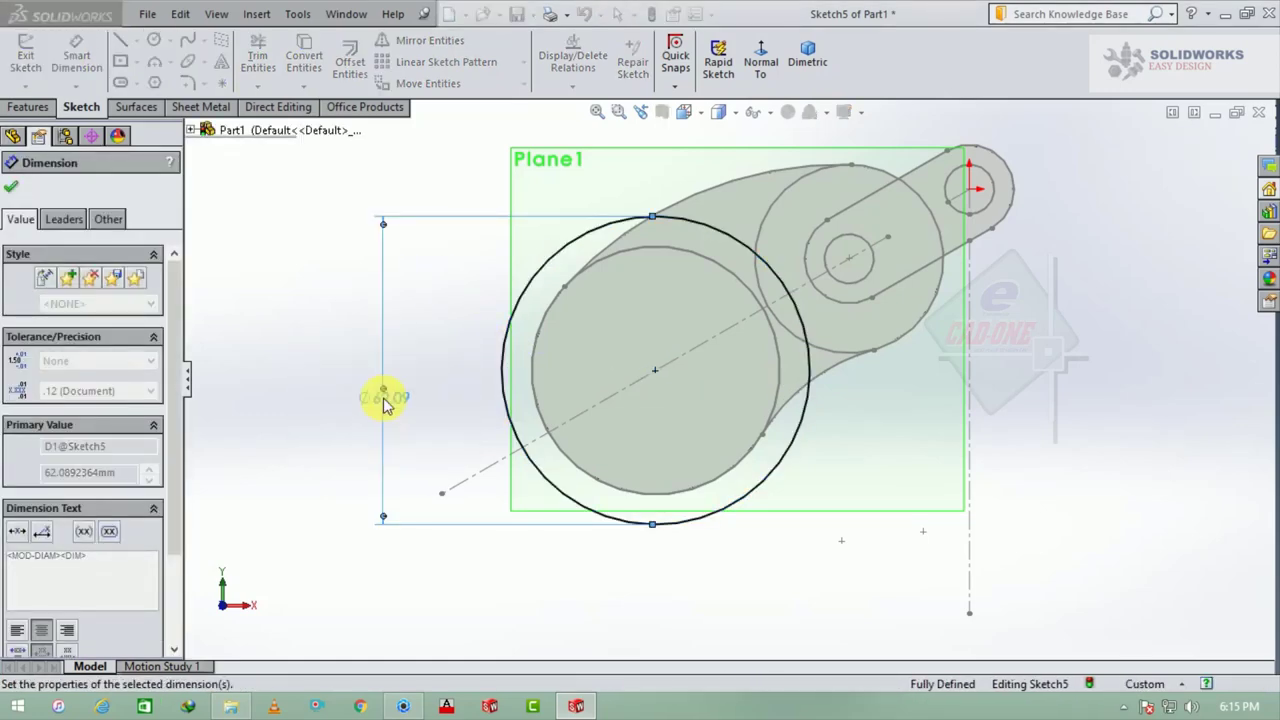
pyautogui.click(11, 186)
# - Preview a flipped 76 mm extrusion of the circle, then cancel it
pyautogui.click(40, 110)
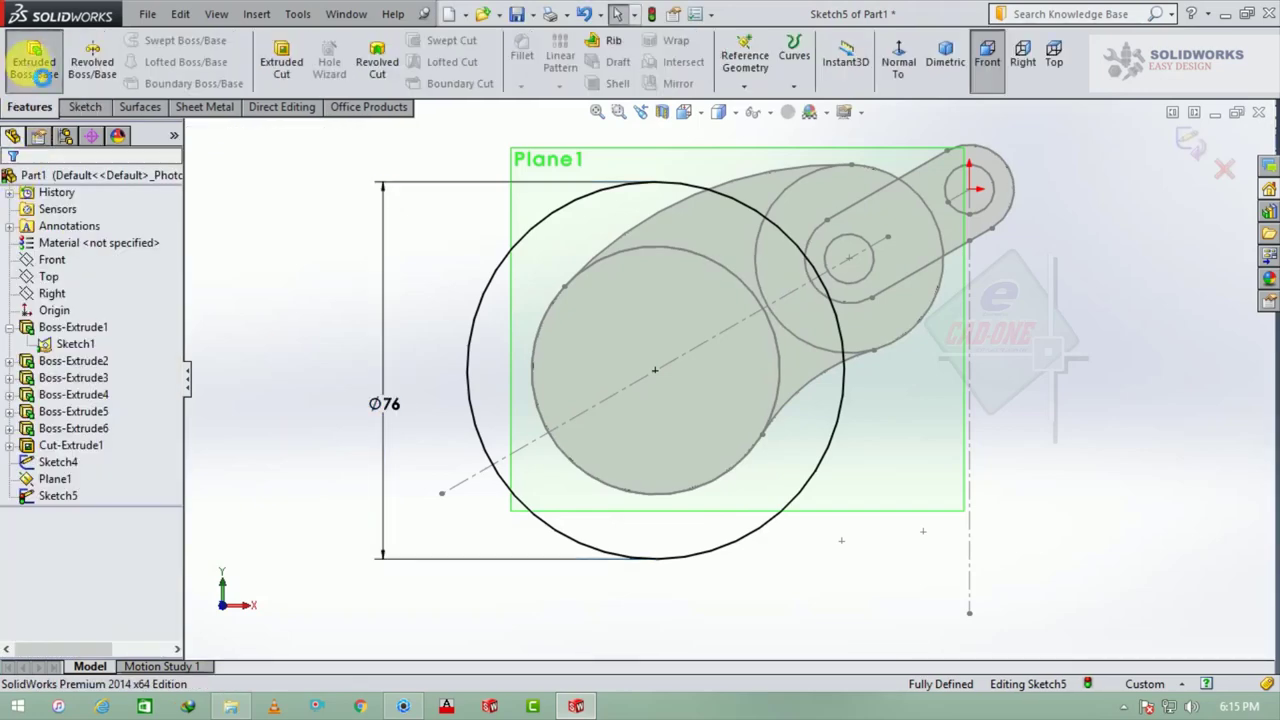
pyautogui.click(33, 60)
pyautogui.moveTo(708, 525); pyautogui.dragTo(251, 380, button='middle')
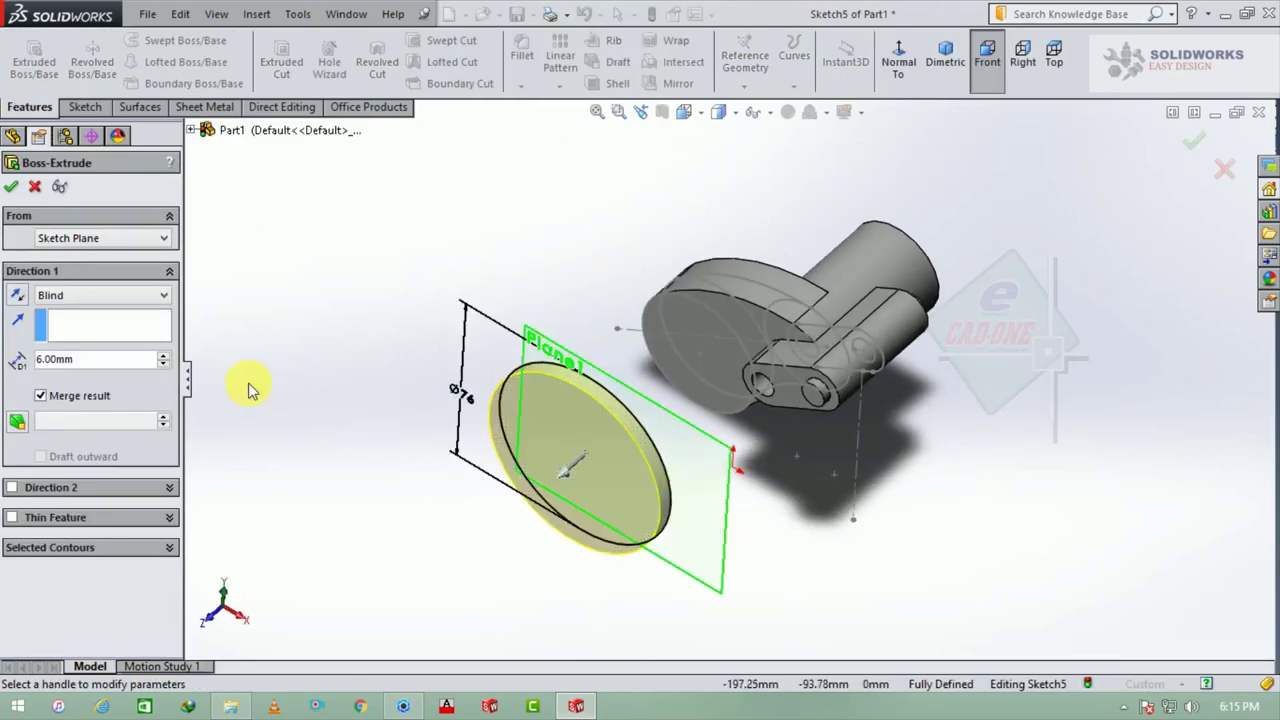
pyautogui.click(17, 296)
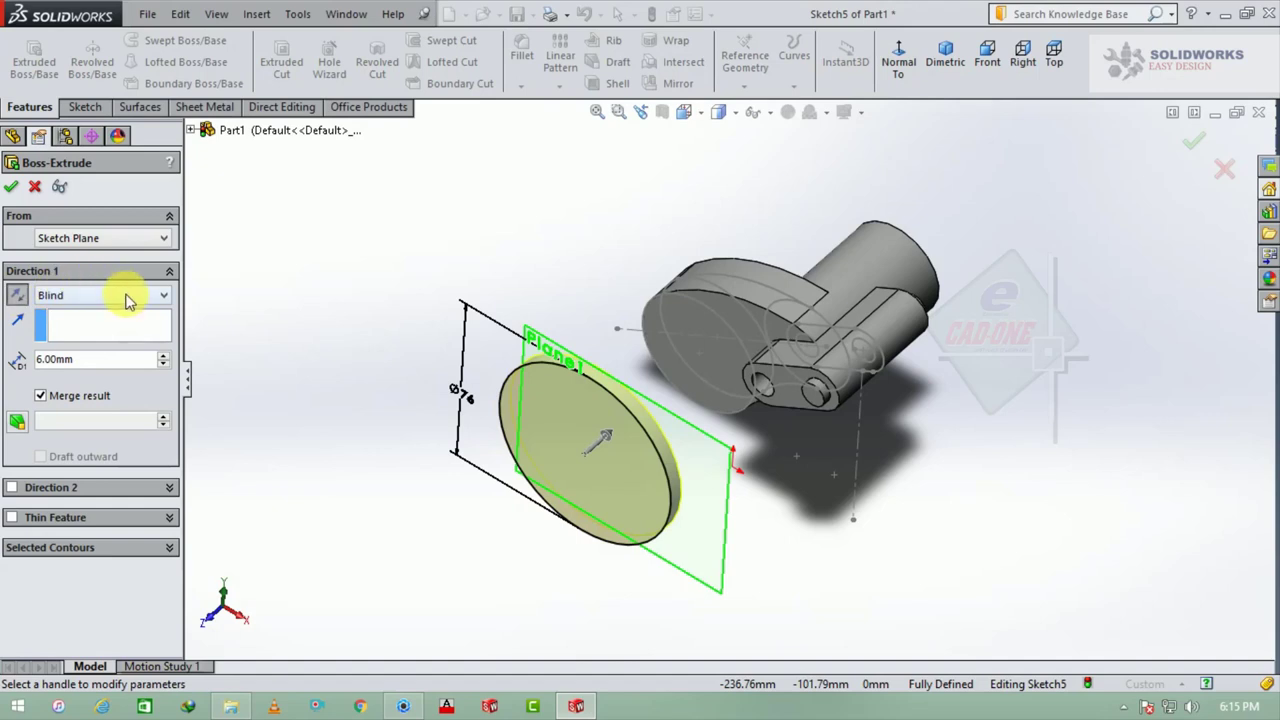
pyautogui.write('76')
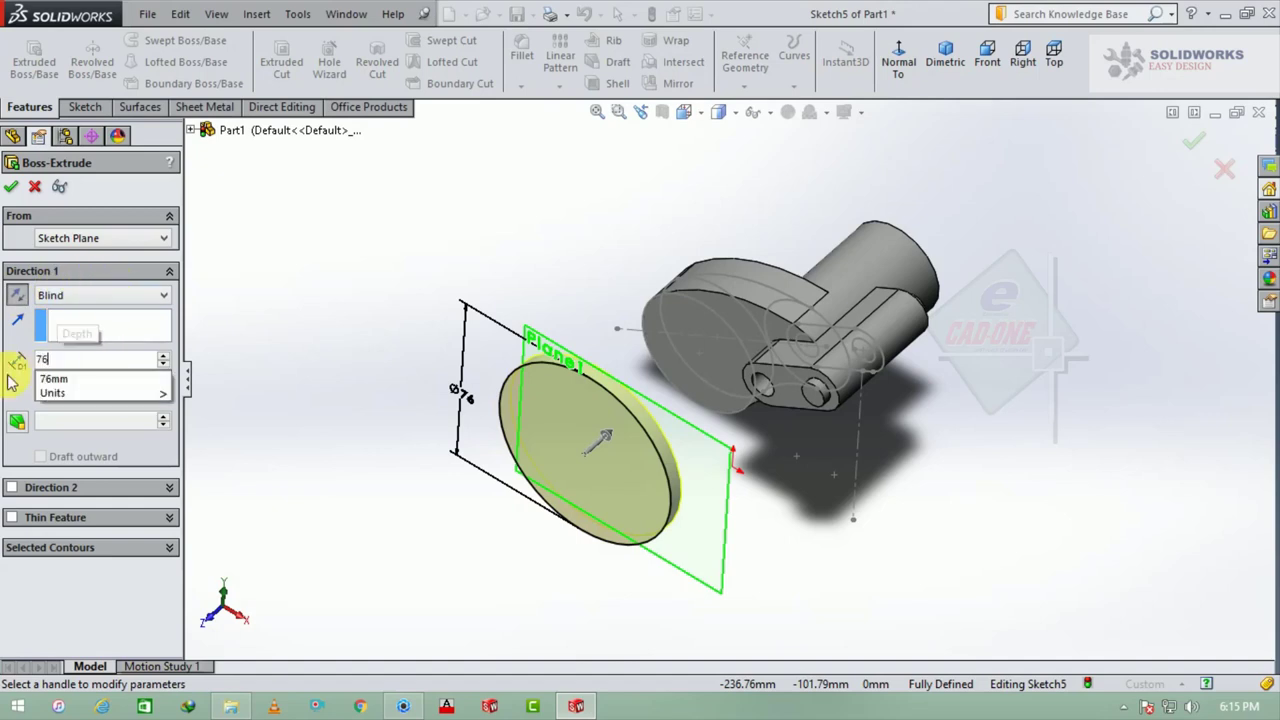
pyautogui.press('Return')
pyautogui.press('Escape')
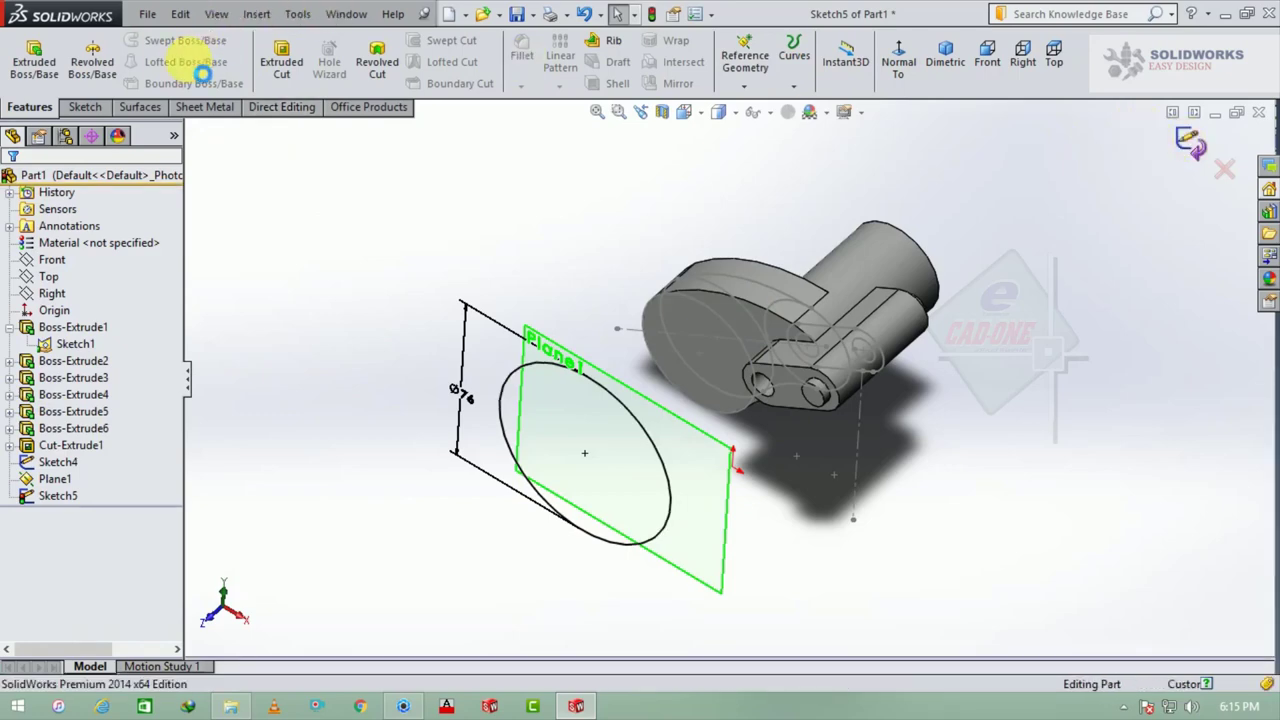
# - Loft from the Ø76 Sketch5 circle to Sketch4's circle to create Loft1
pyautogui.click(195, 63)
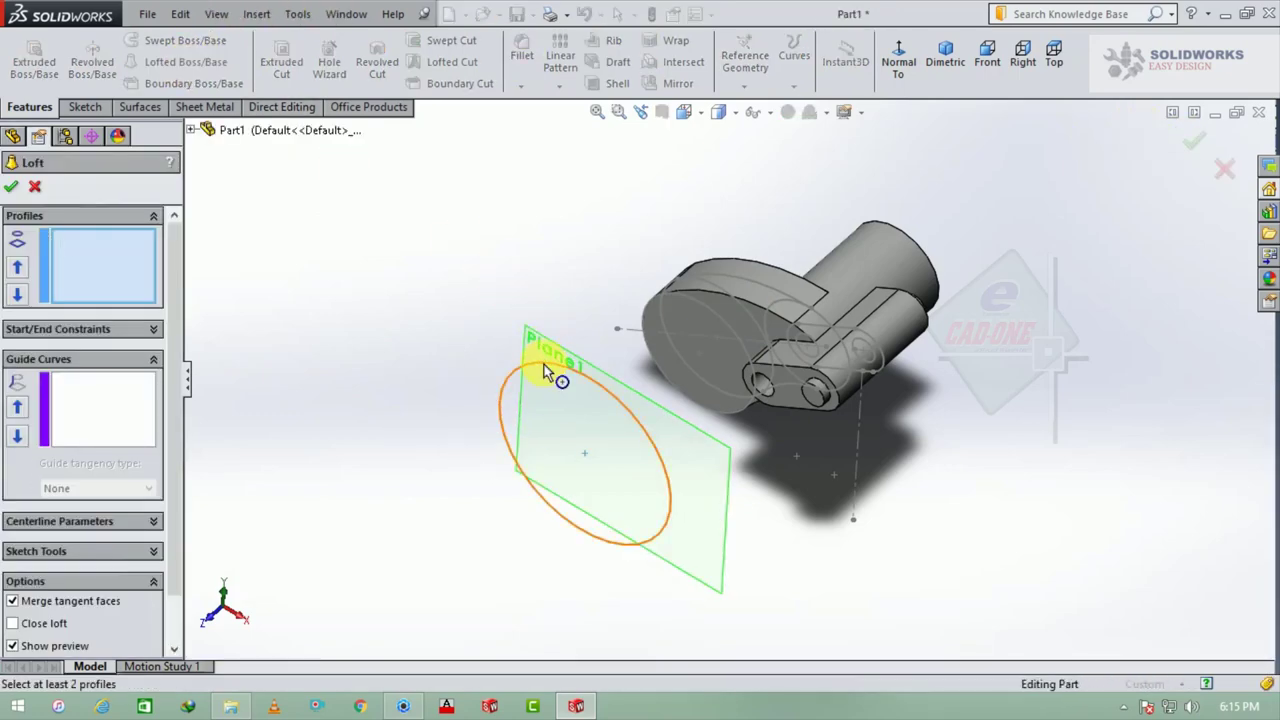
pyautogui.moveTo(736, 320)
pyautogui.mouseDown(button='middle')
pyautogui.moveTo(791, 366)
pyautogui.moveTo(820, 329)
pyautogui.moveTo(908, 286)
pyautogui.mouseUp(button='middle')
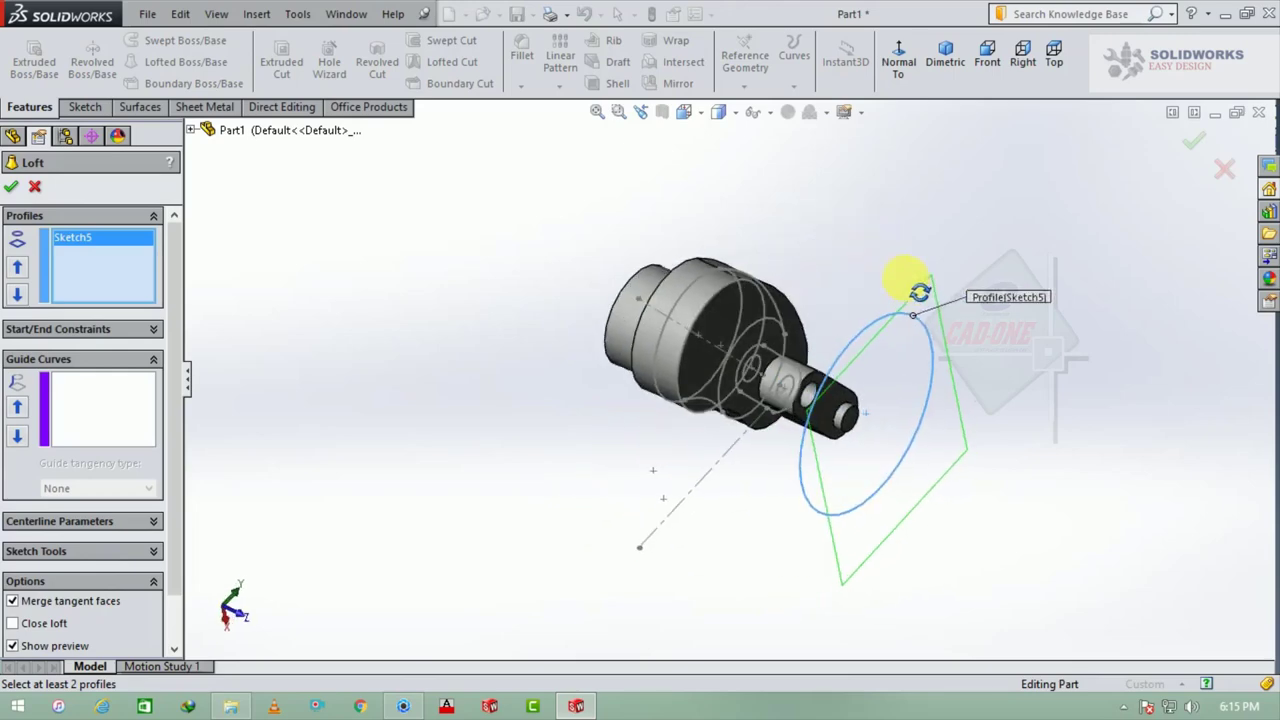
pyautogui.click(714, 307)
pyautogui.moveTo(714, 290)
pyautogui.mouseDown(button='middle')
pyautogui.moveTo(586, 371)
pyautogui.moveTo(523, 366)
pyautogui.mouseUp(button='middle')
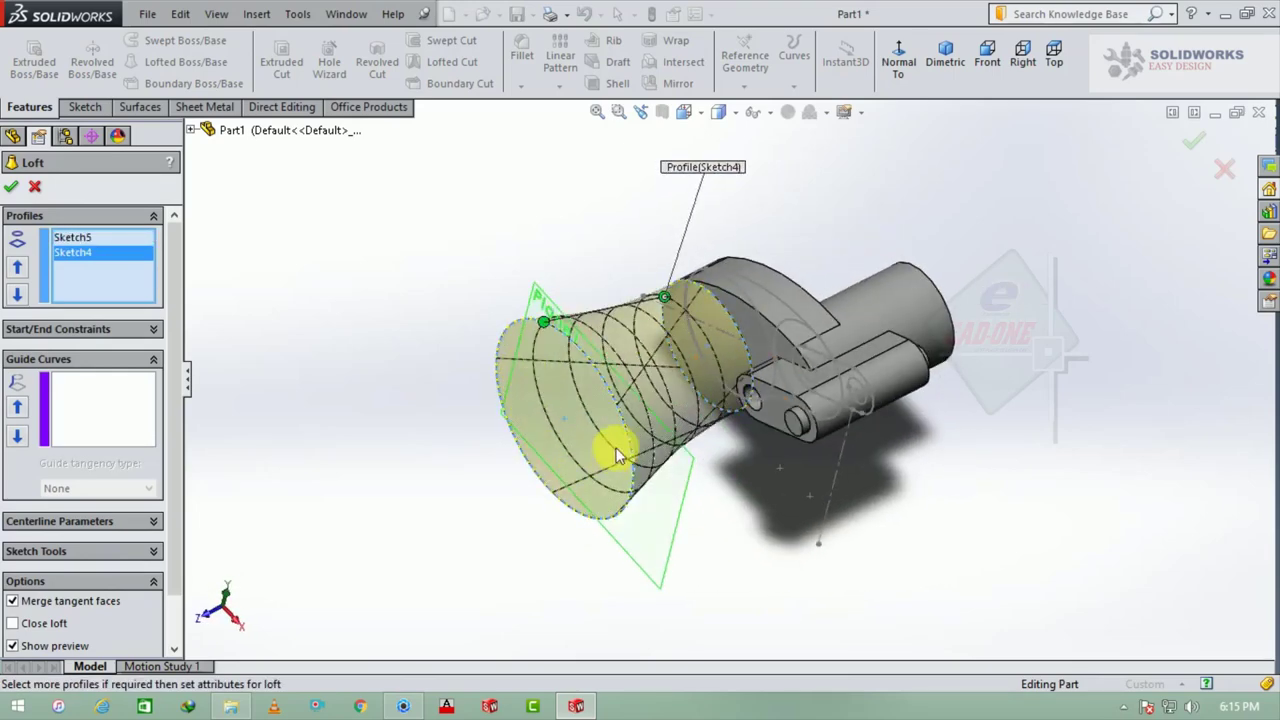
pyautogui.moveTo(617, 455)
pyautogui.mouseDown(button='middle')
pyautogui.moveTo(757, 400)
pyautogui.moveTo(756, 420)
pyautogui.mouseUp(button='middle')
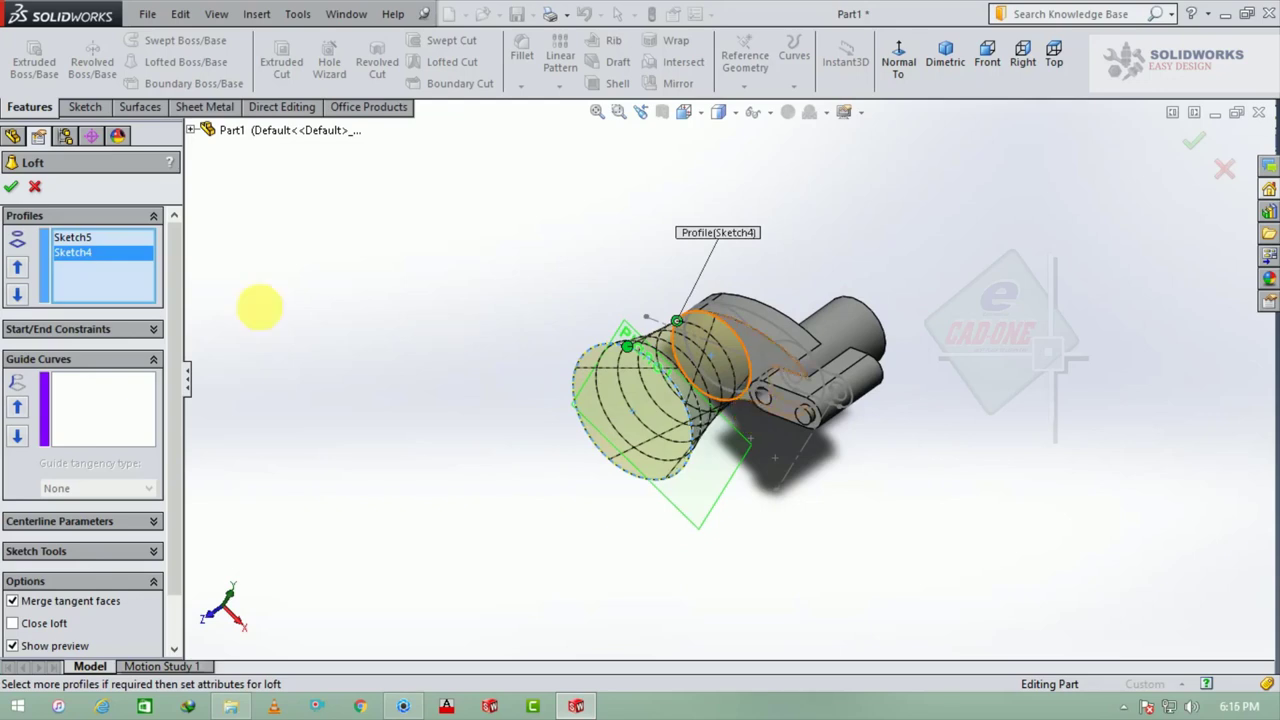
pyautogui.click(10, 186)
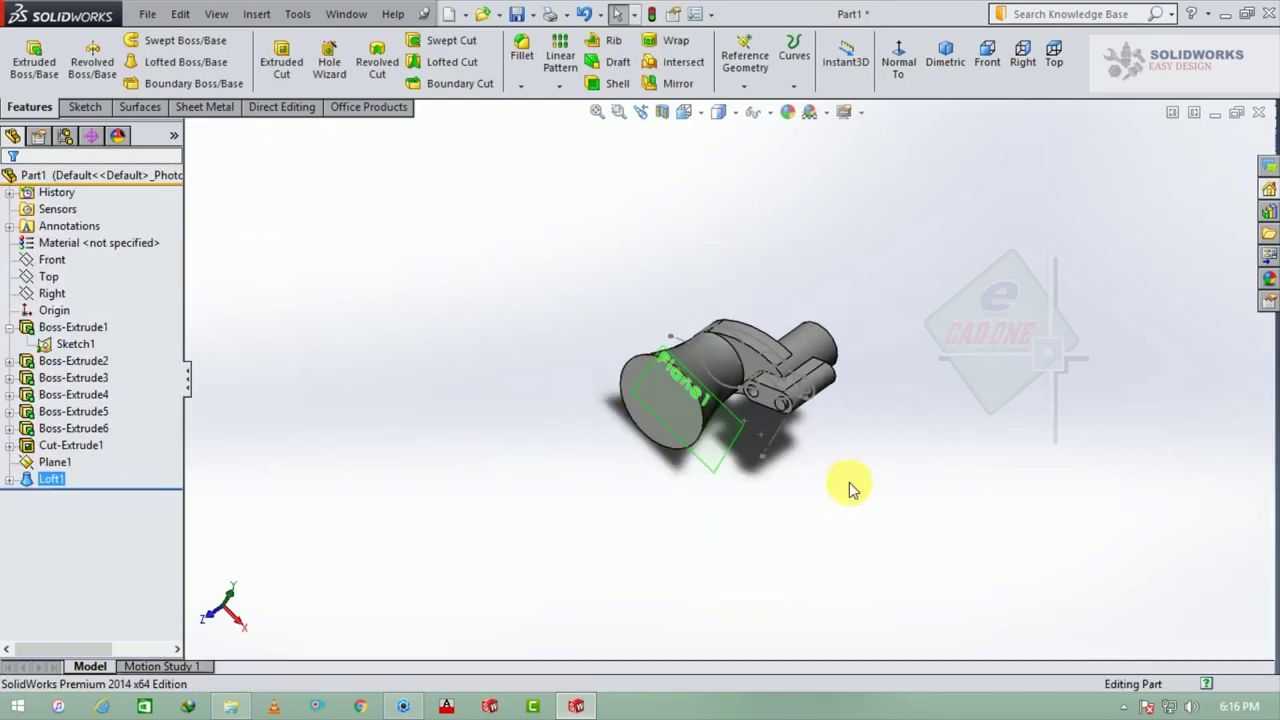
pyautogui.moveTo(849, 486)
pyautogui.mouseDown(button='middle')
pyautogui.moveTo(777, 480)
pyautogui.moveTo(823, 471)
pyautogui.moveTo(806, 460)
pyautogui.mouseUp(button='middle')
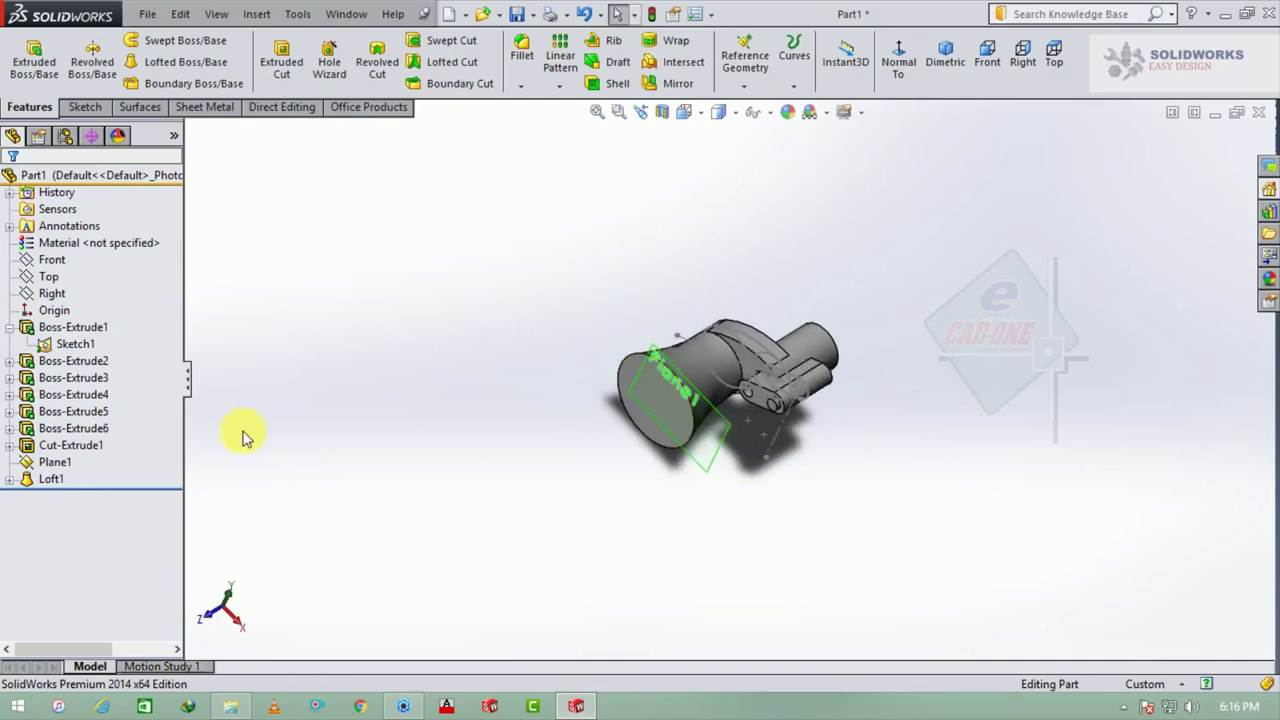
pyautogui.click(17, 450)
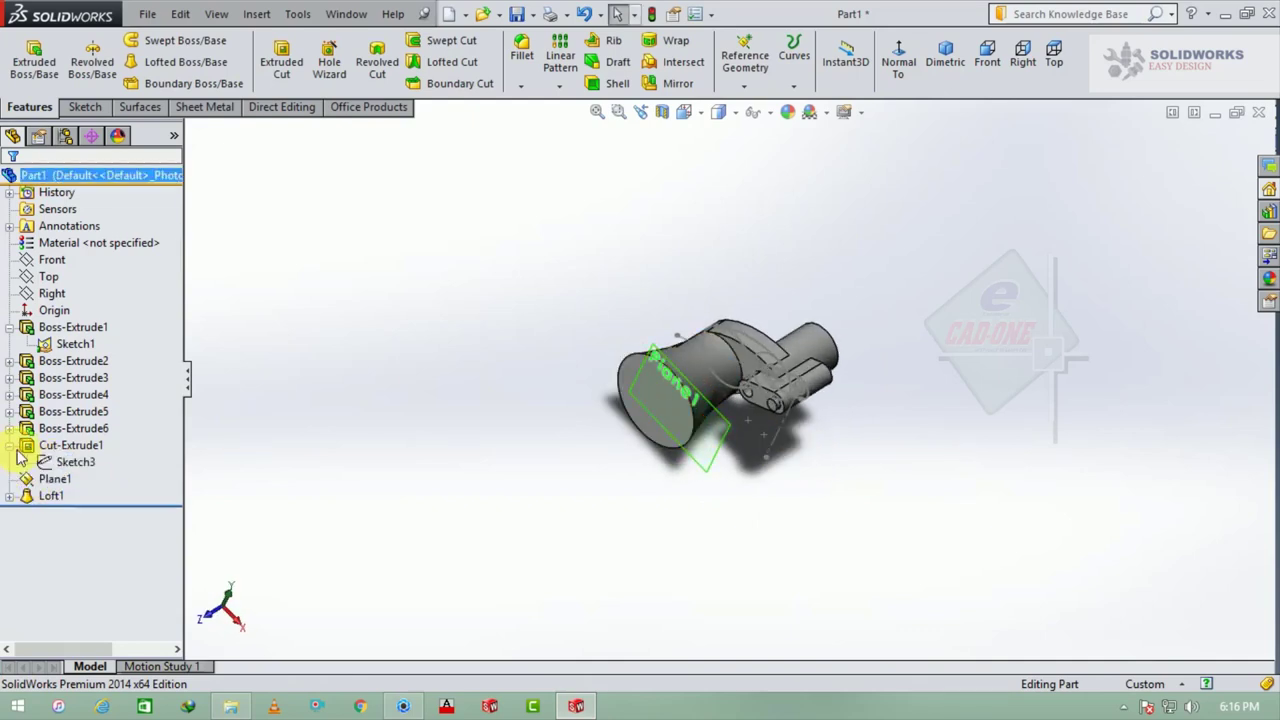
pyautogui.click(72, 462)
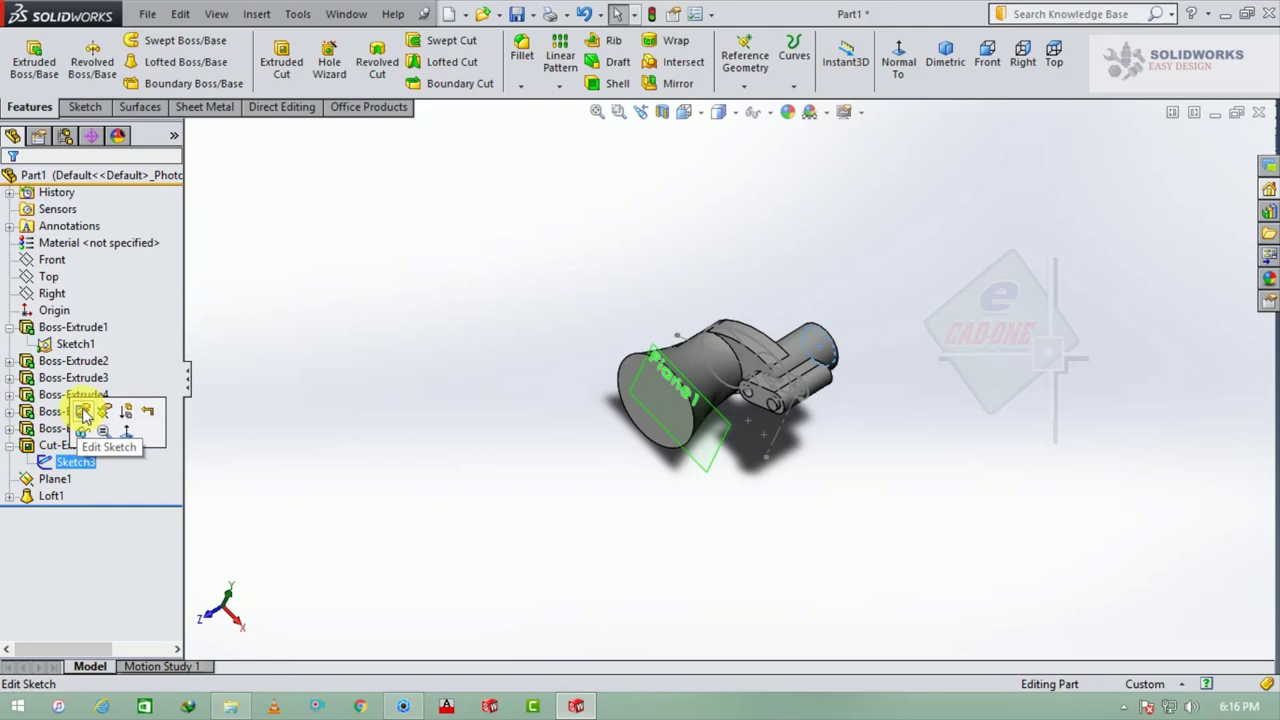
pyautogui.click(84, 411)
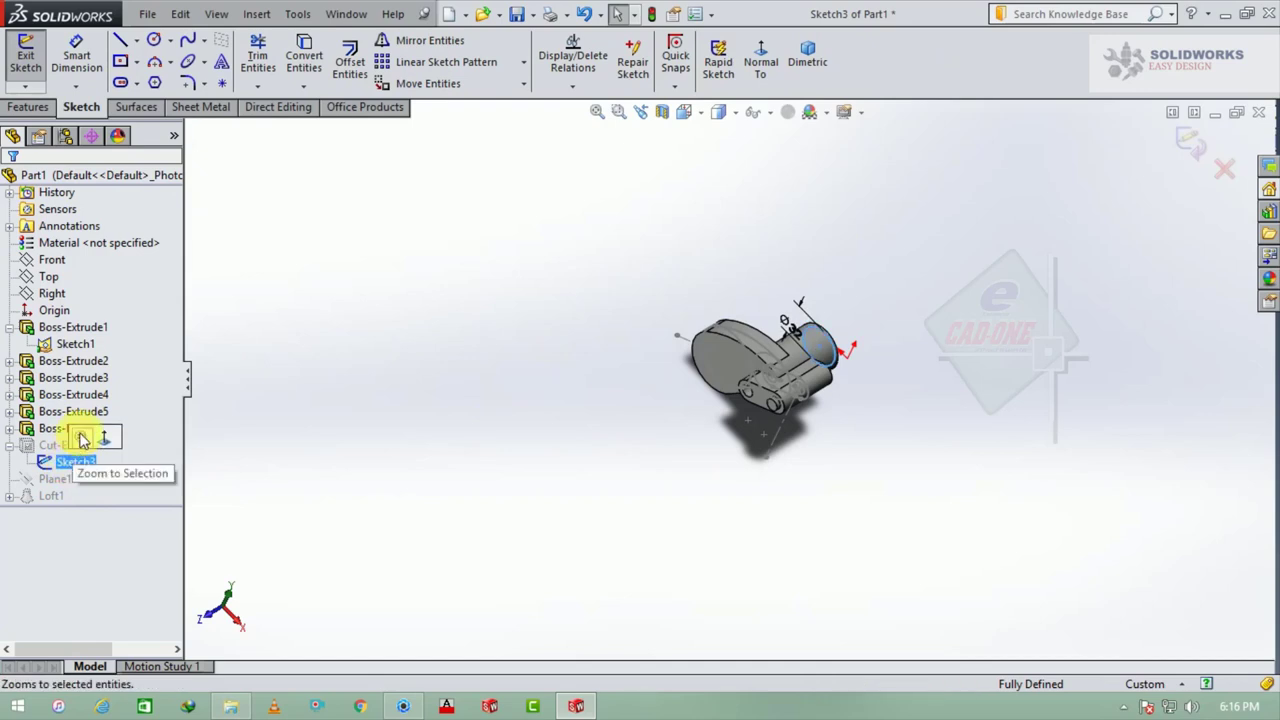
pyautogui.click(1190, 142)
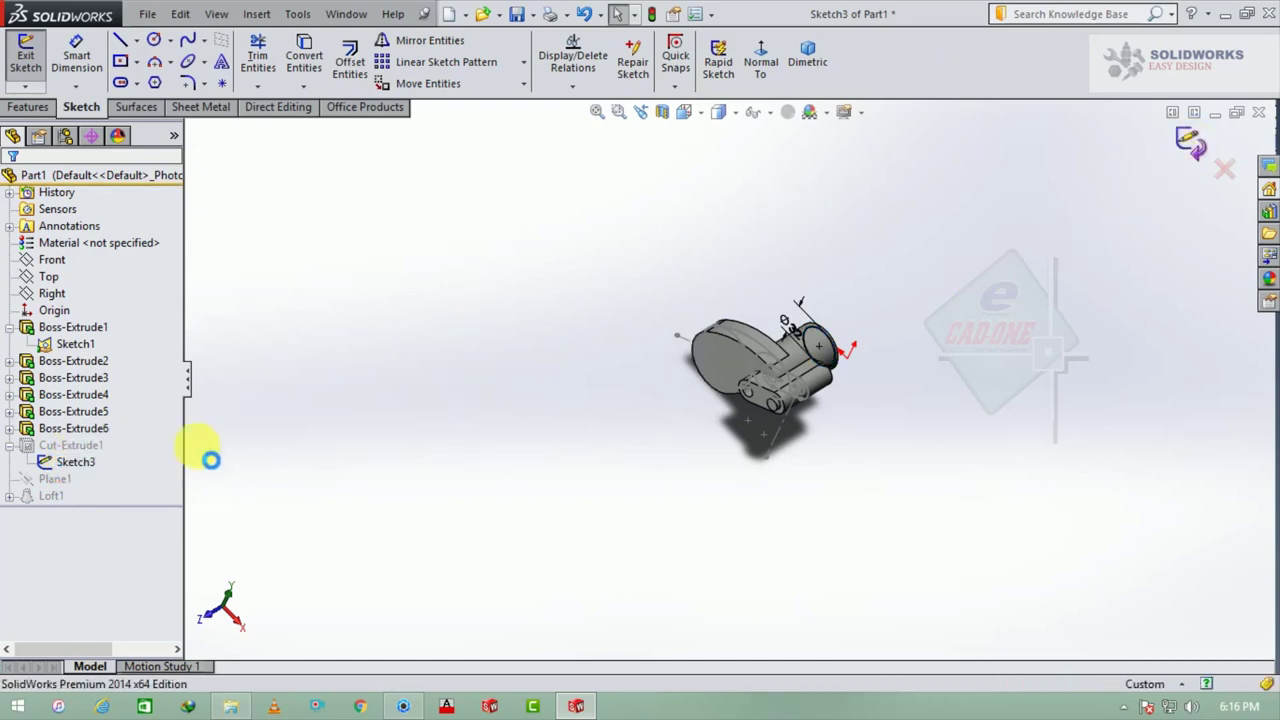
pyautogui.click(86, 463)
pyautogui.click(101, 410)
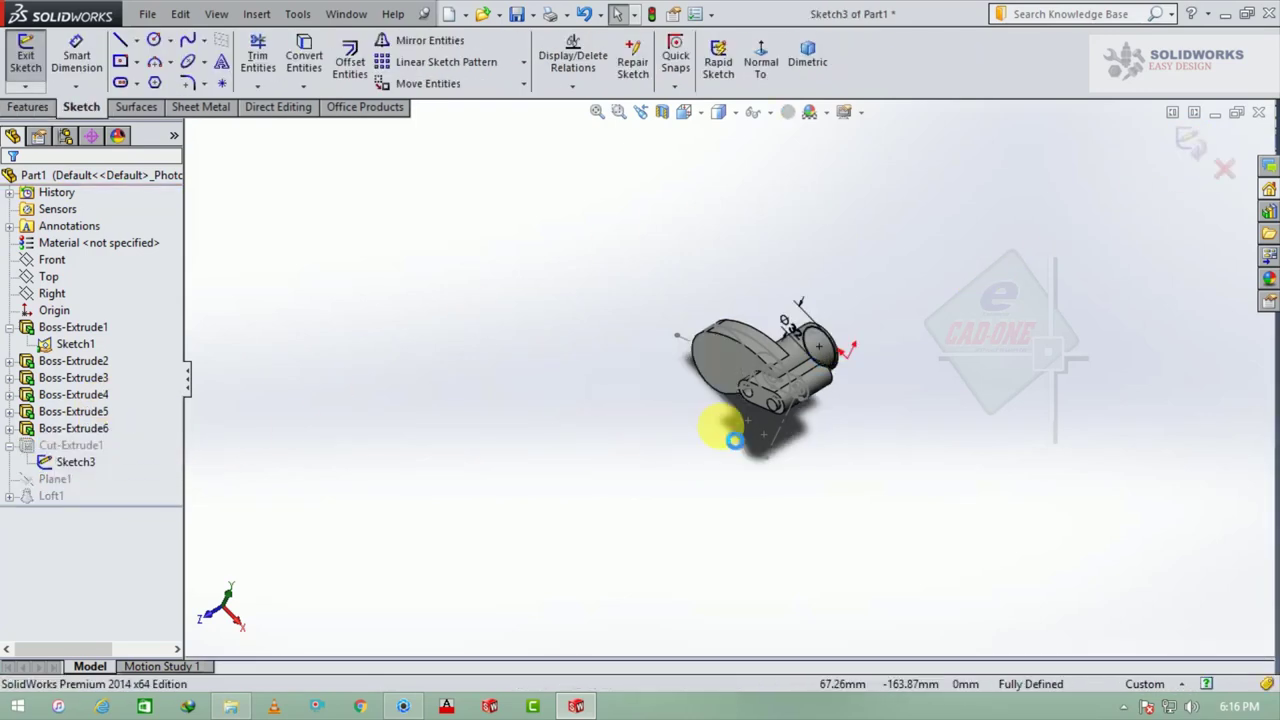
pyautogui.click(1190, 142)
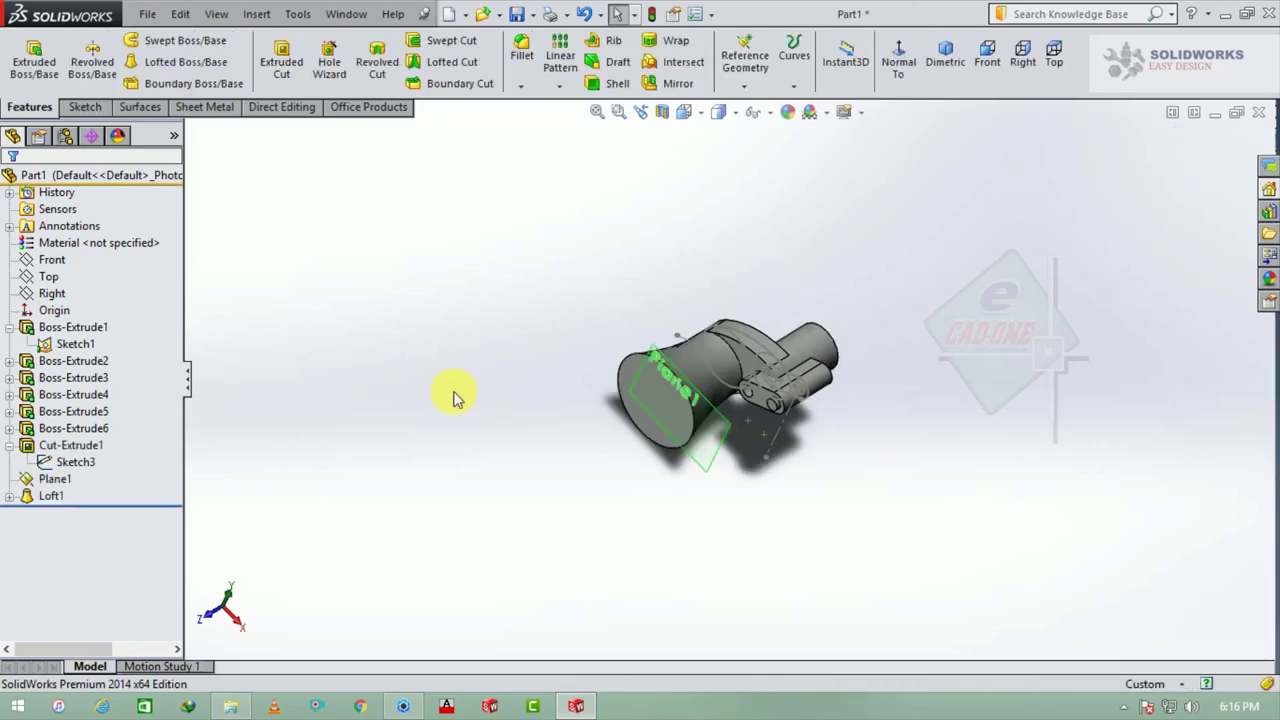
pyautogui.click(72, 463)
pyautogui.click(328, 412)
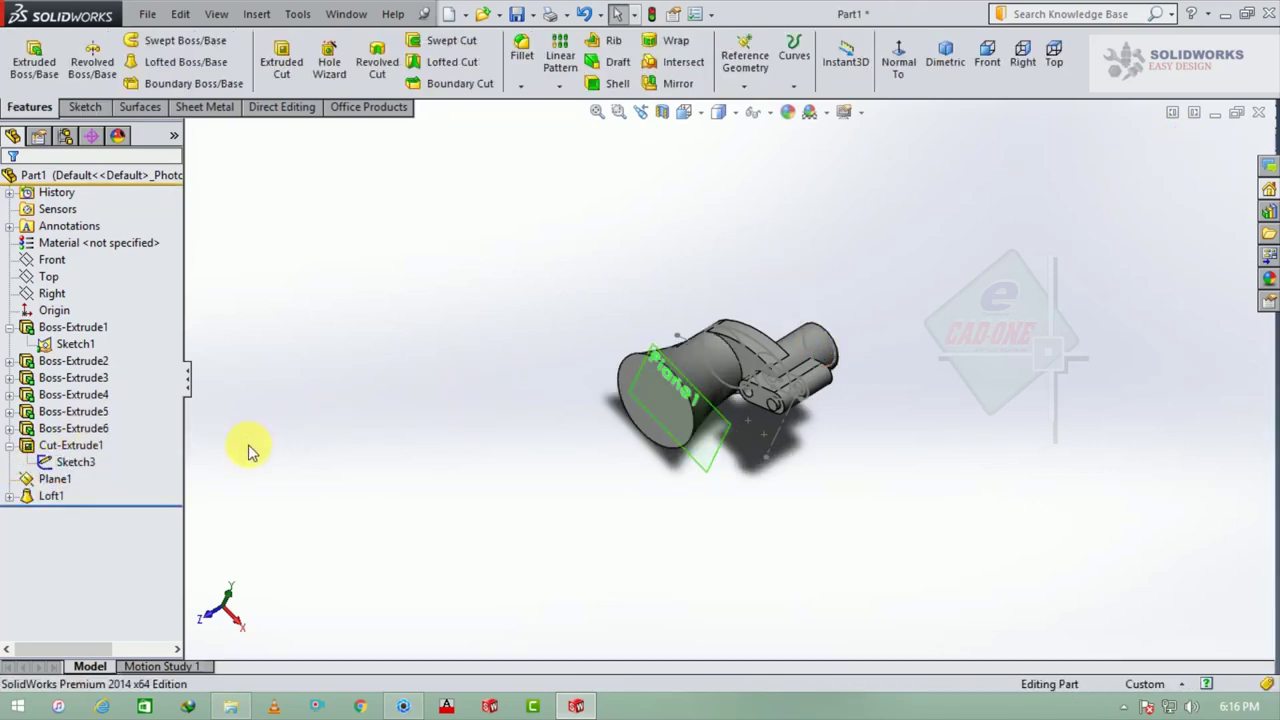
pyautogui.click(683, 420)
pyautogui.click(528, 420)
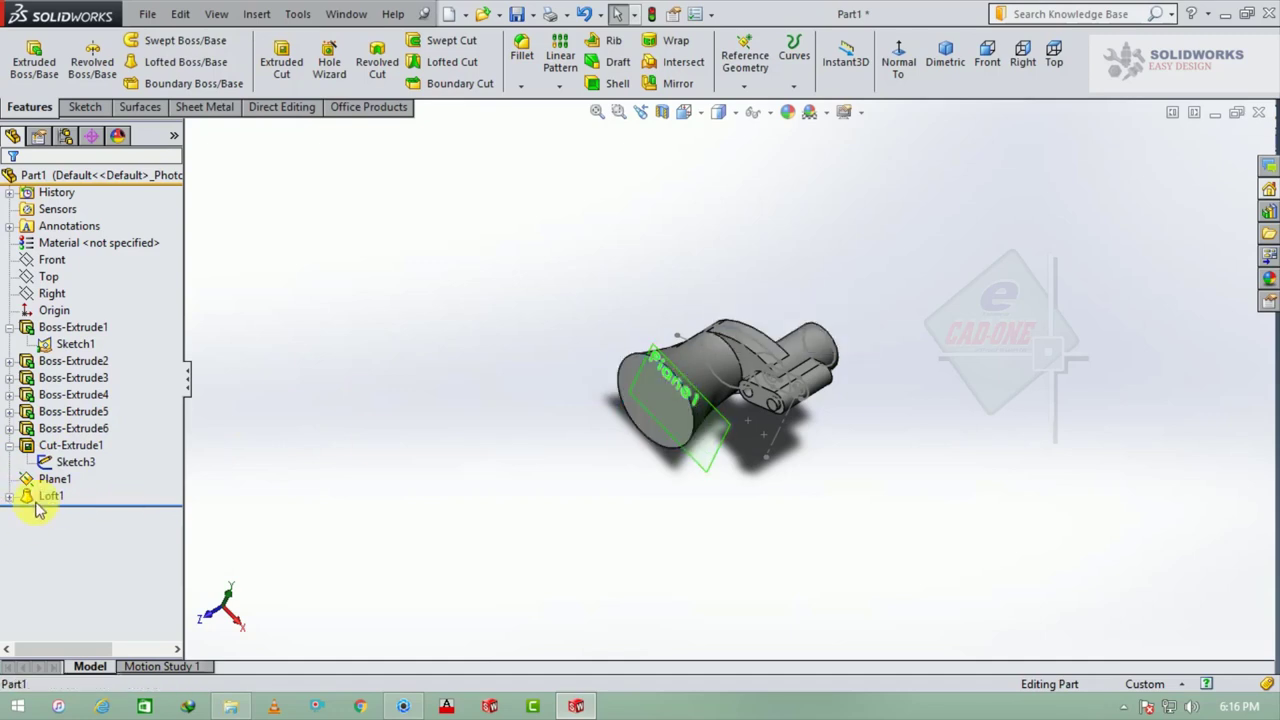
pyautogui.click(9, 496)
# - Edit Sketch5 to change its circle diameter from 76 to 66 mm and rebuild
pyautogui.click(83, 513)
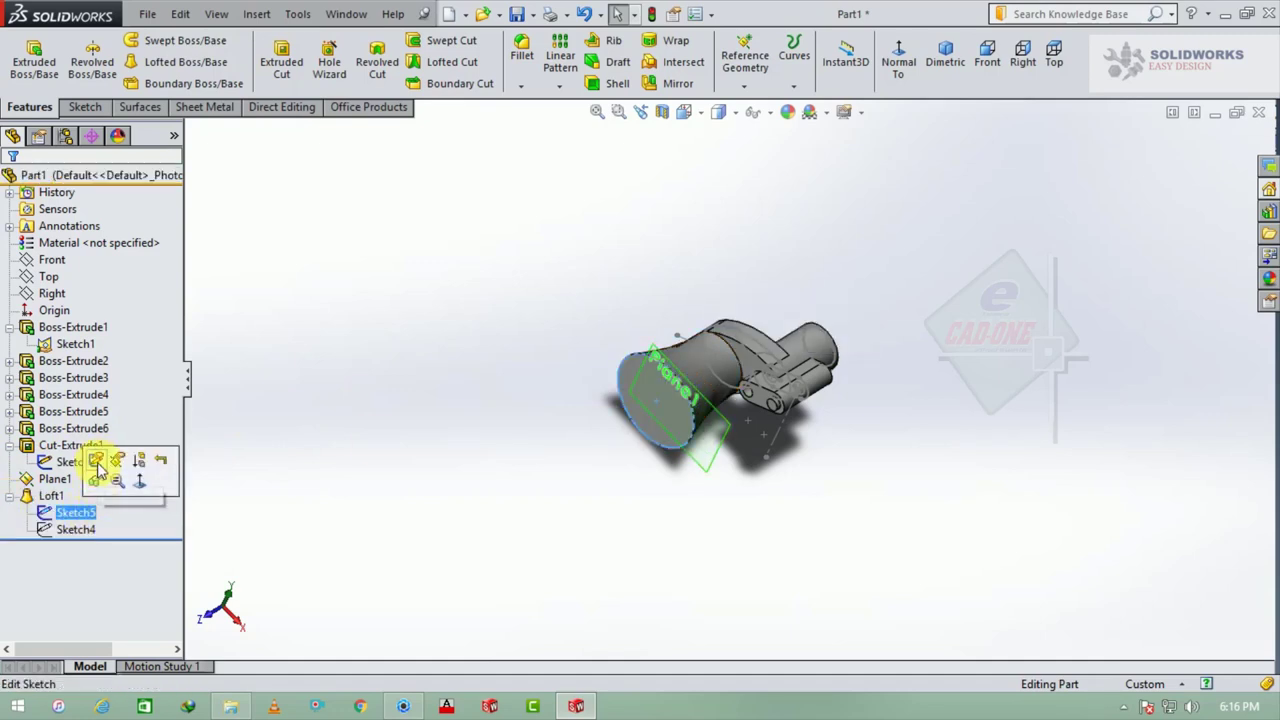
pyautogui.click(98, 462)
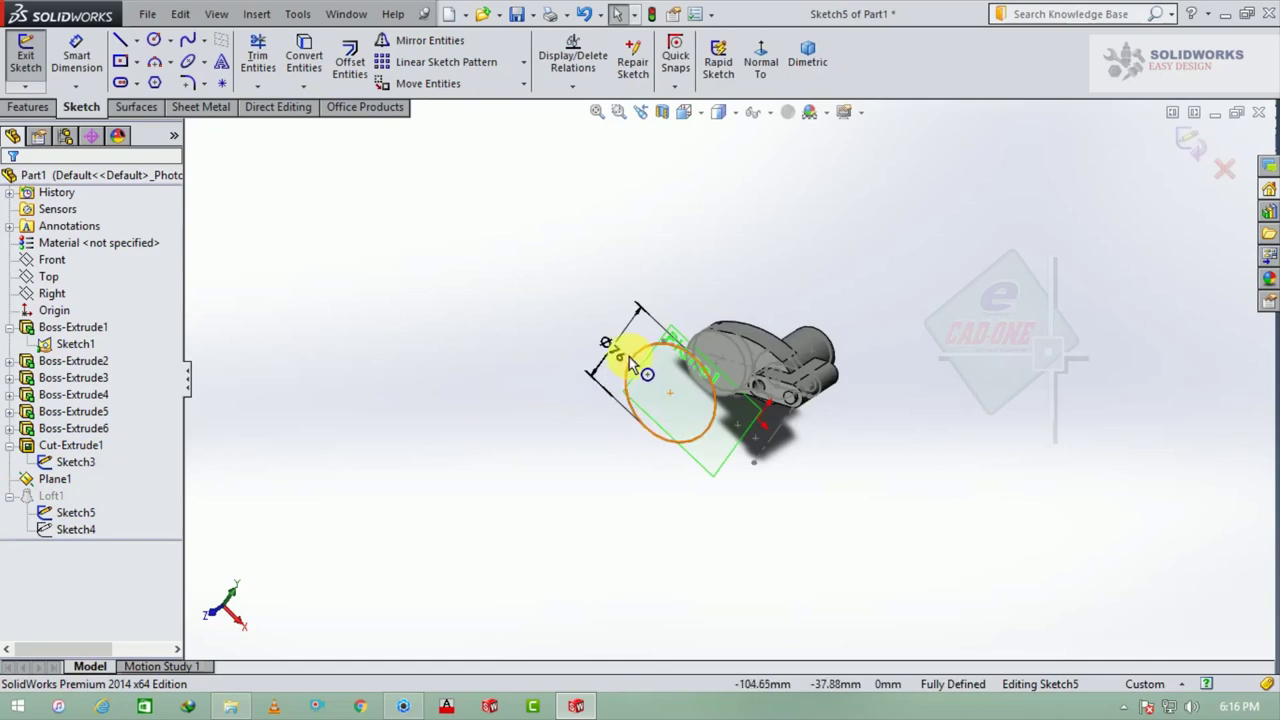
pyautogui.doubleClick(608, 352)
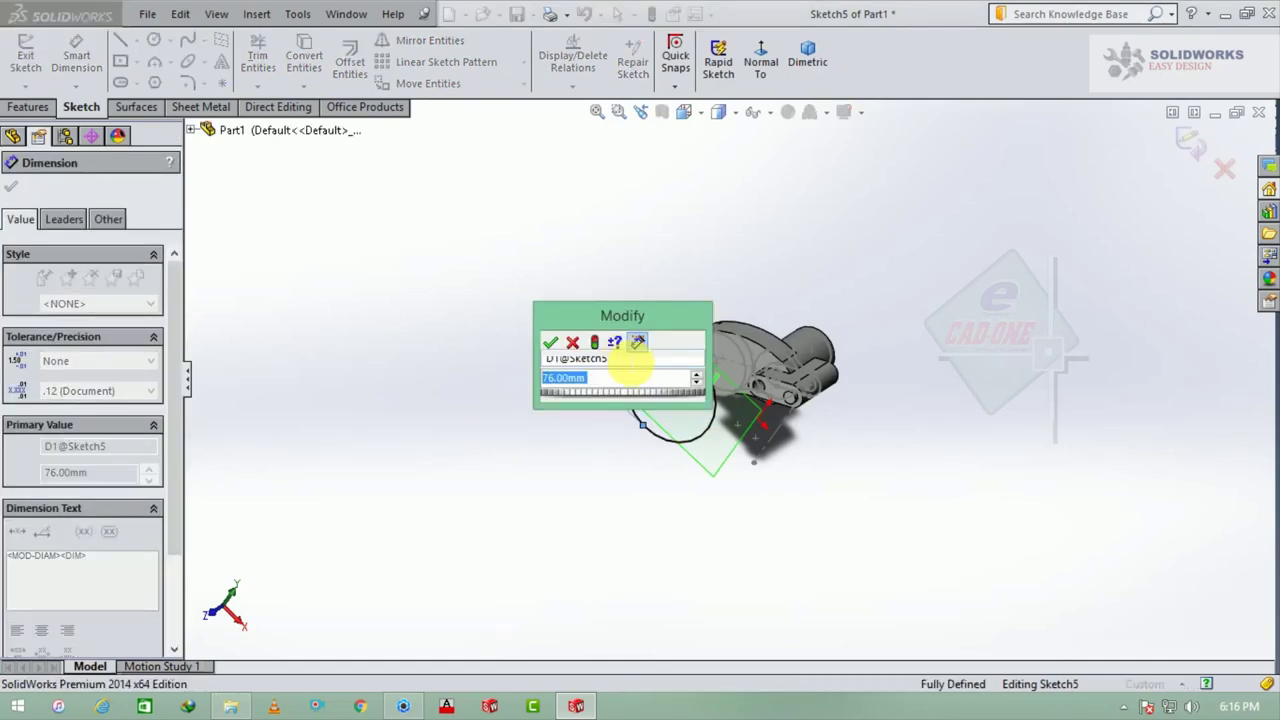
pyautogui.write('66')
pyautogui.press('Return')
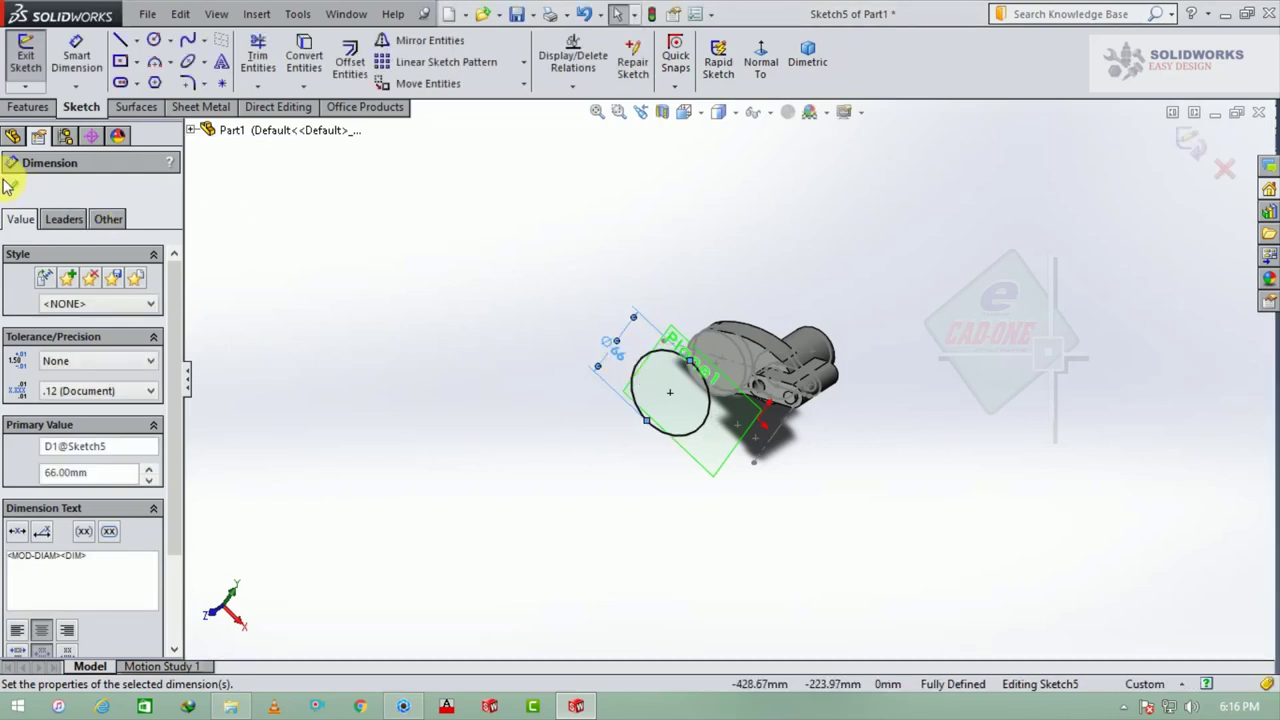
pyautogui.click(8, 186)
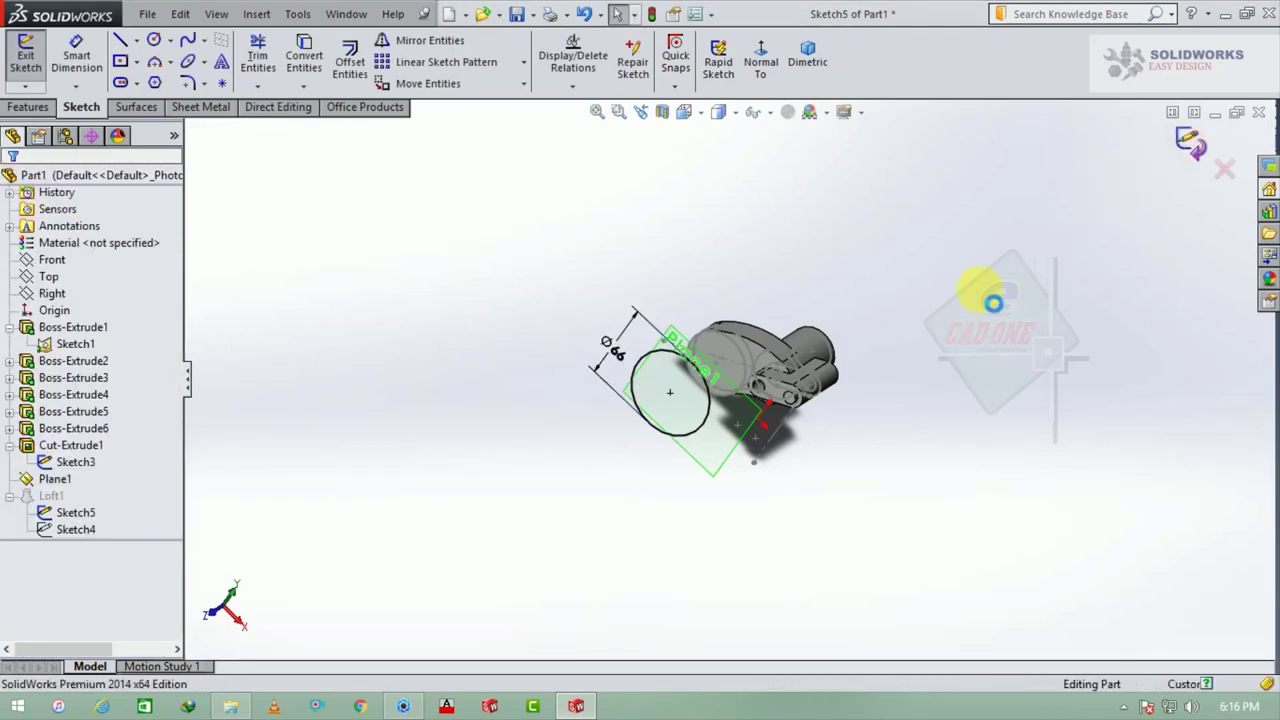
pyautogui.hotkey('ctrl', 'b')
pyautogui.moveTo(971, 294)
pyautogui.mouseDown(button='middle')
pyautogui.moveTo(930, 275)
pyautogui.moveTo(1051, 386)
pyautogui.moveTo(903, 354)
pyautogui.moveTo(951, 306)
pyautogui.moveTo(875, 453)
pyautogui.mouseUp(button='middle')
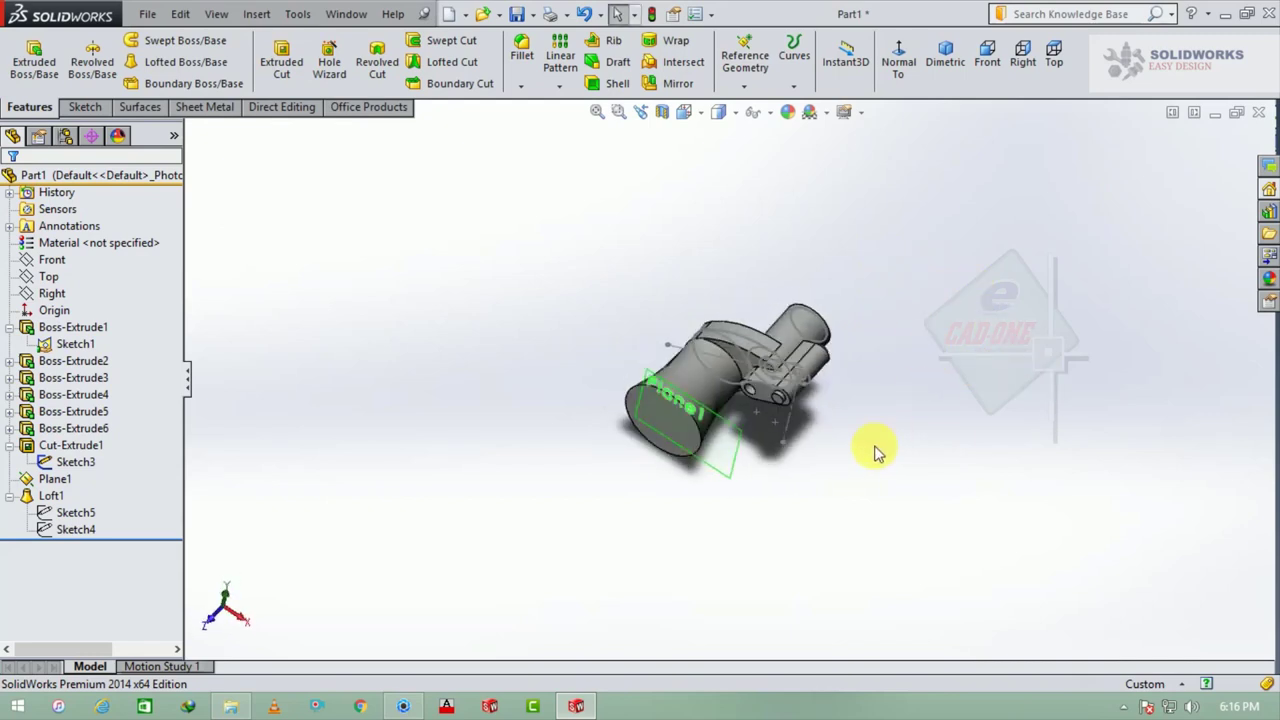
pyautogui.scroll(-2, 873, 450)
pyautogui.scroll(-2, 860, 370)
pyautogui.scroll(2, 857, 351)
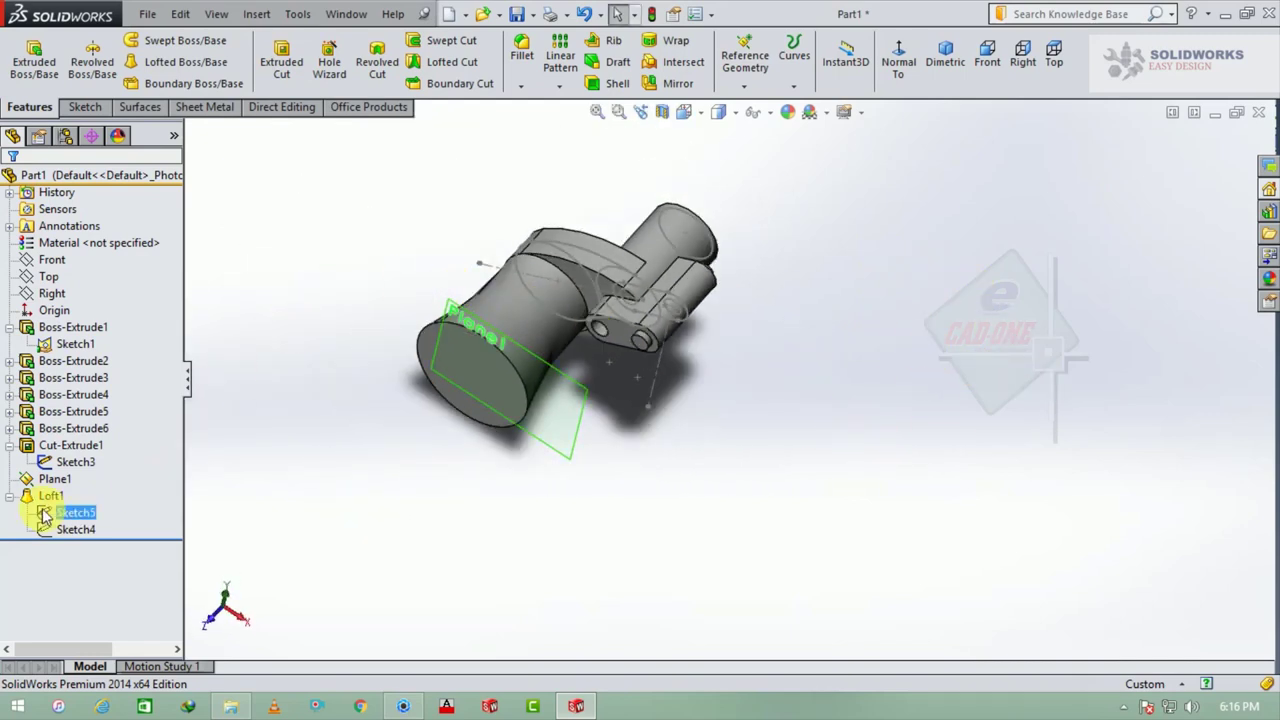
# - Set both start and end constraints of Loft1 to Normal To Profile
pyautogui.click(40, 495)
pyautogui.click(52, 450)
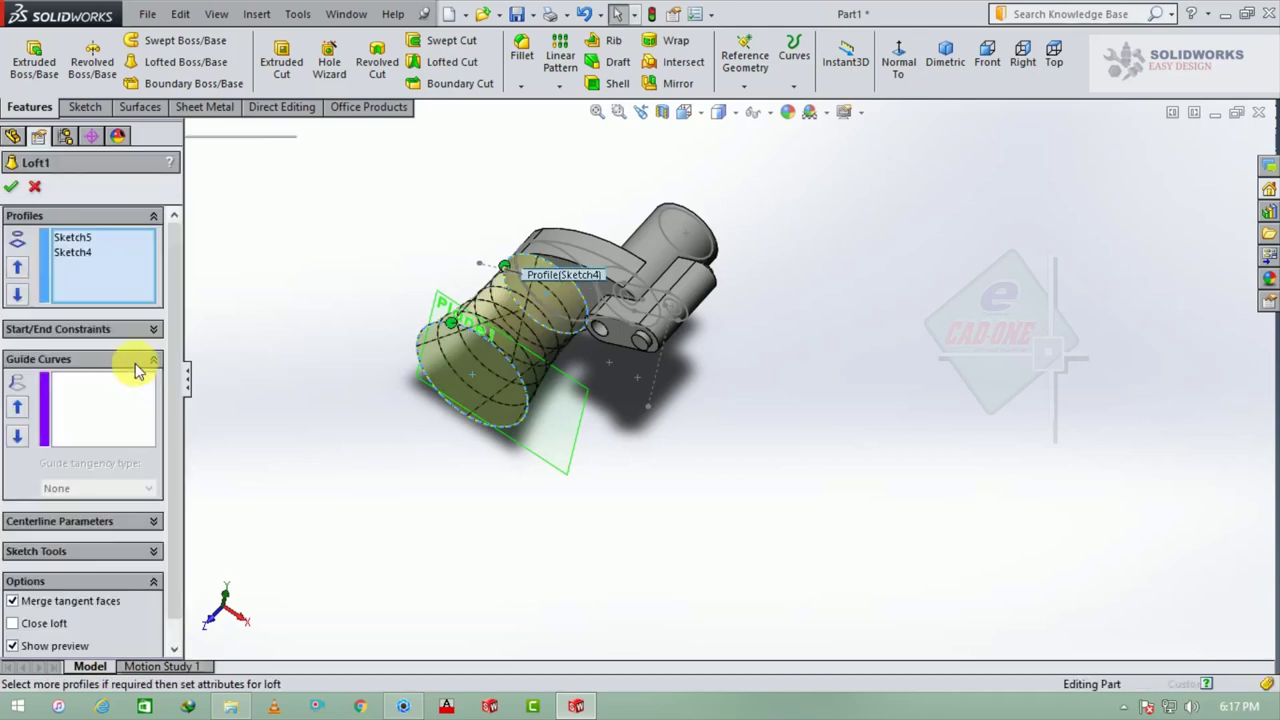
pyautogui.click(137, 330)
pyautogui.click(137, 371)
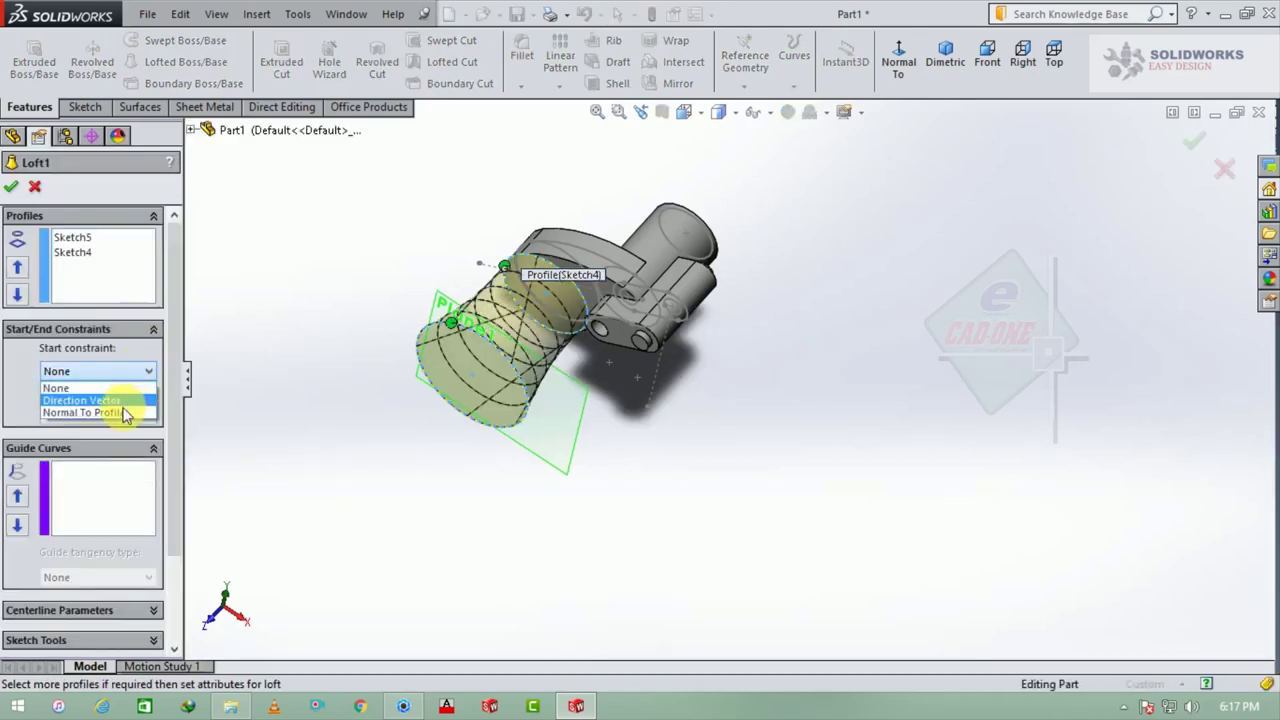
pyautogui.click(126, 413)
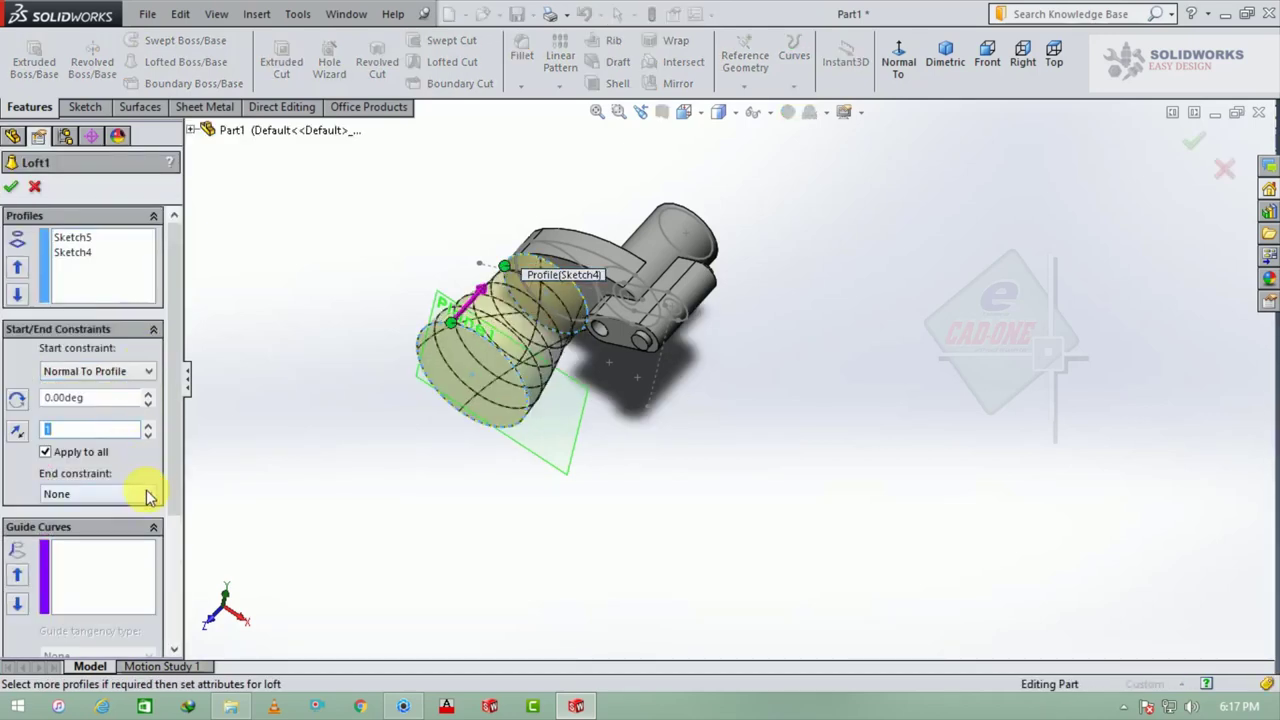
pyautogui.click(148, 496)
pyautogui.click(131, 538)
pyautogui.moveTo(473, 479)
pyautogui.mouseDown(button='middle')
pyautogui.moveTo(390, 432)
pyautogui.moveTo(472, 436)
pyautogui.mouseUp(button='middle')
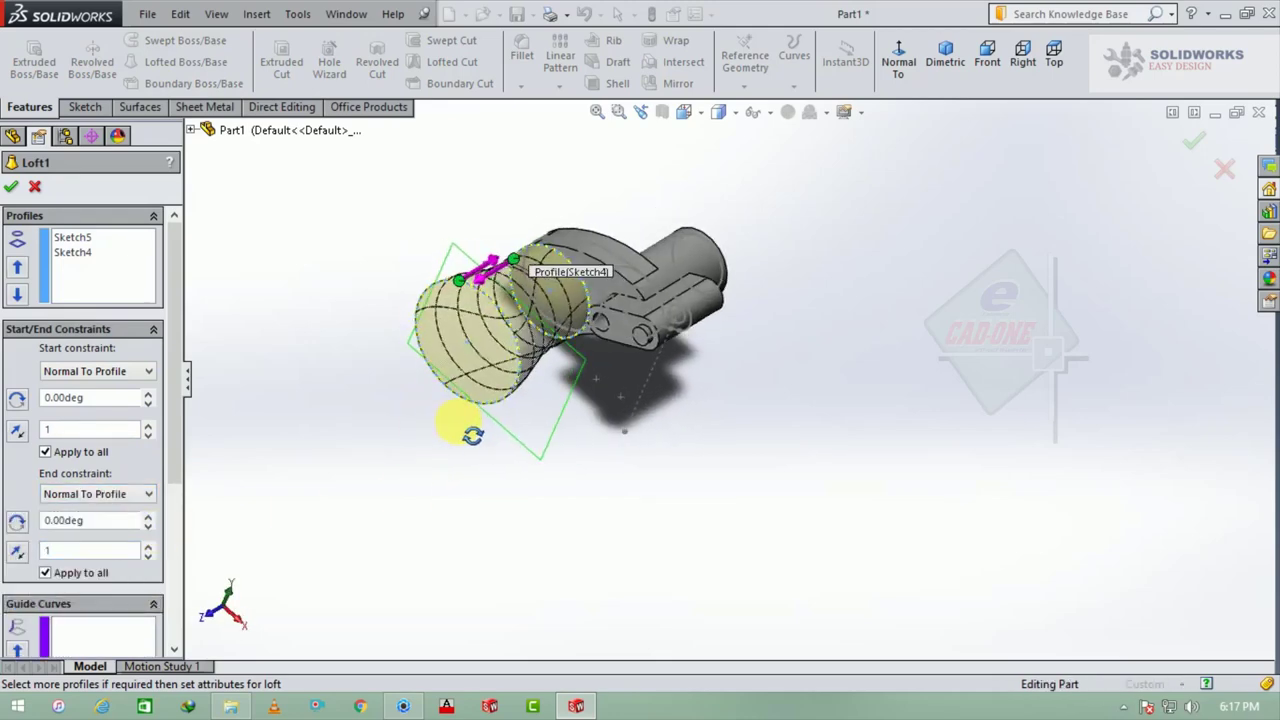
# - Confirm the edited loft and hide Plane1
pyautogui.click(35, 190)
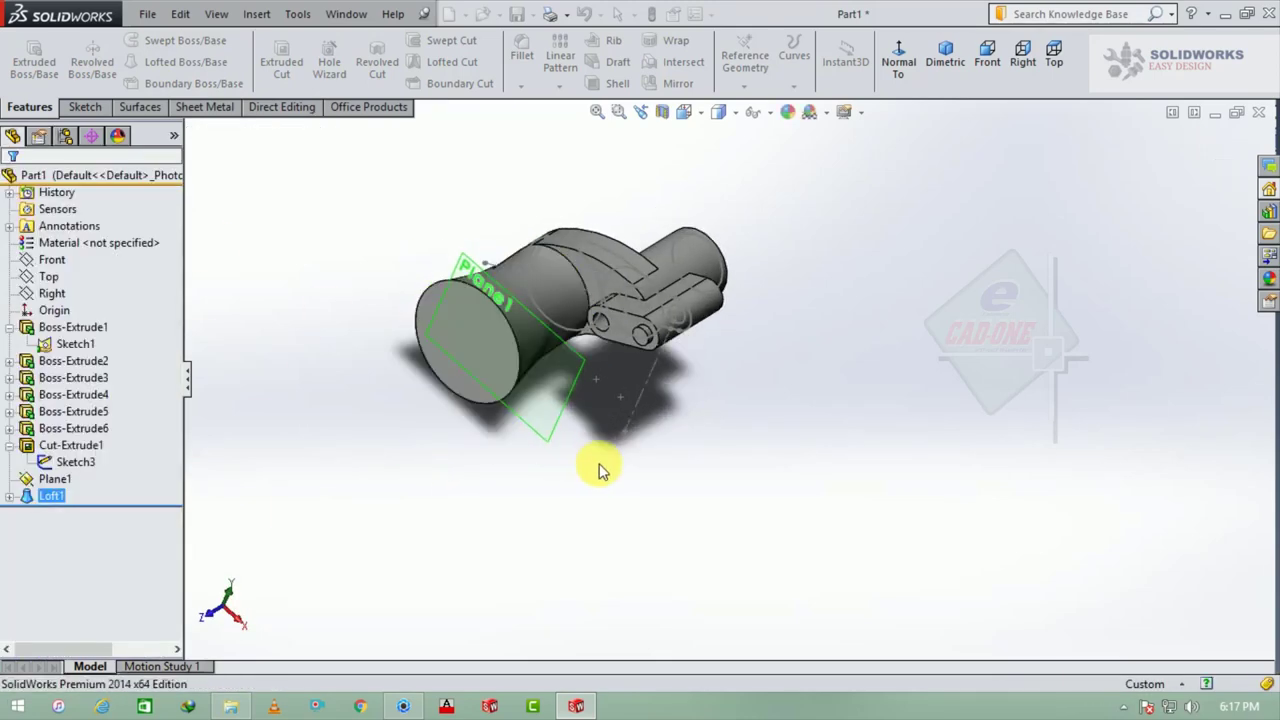
pyautogui.moveTo(634, 443)
pyautogui.mouseDown(button='middle')
pyautogui.moveTo(589, 466)
pyautogui.moveTo(600, 412)
pyautogui.mouseUp(button='middle')
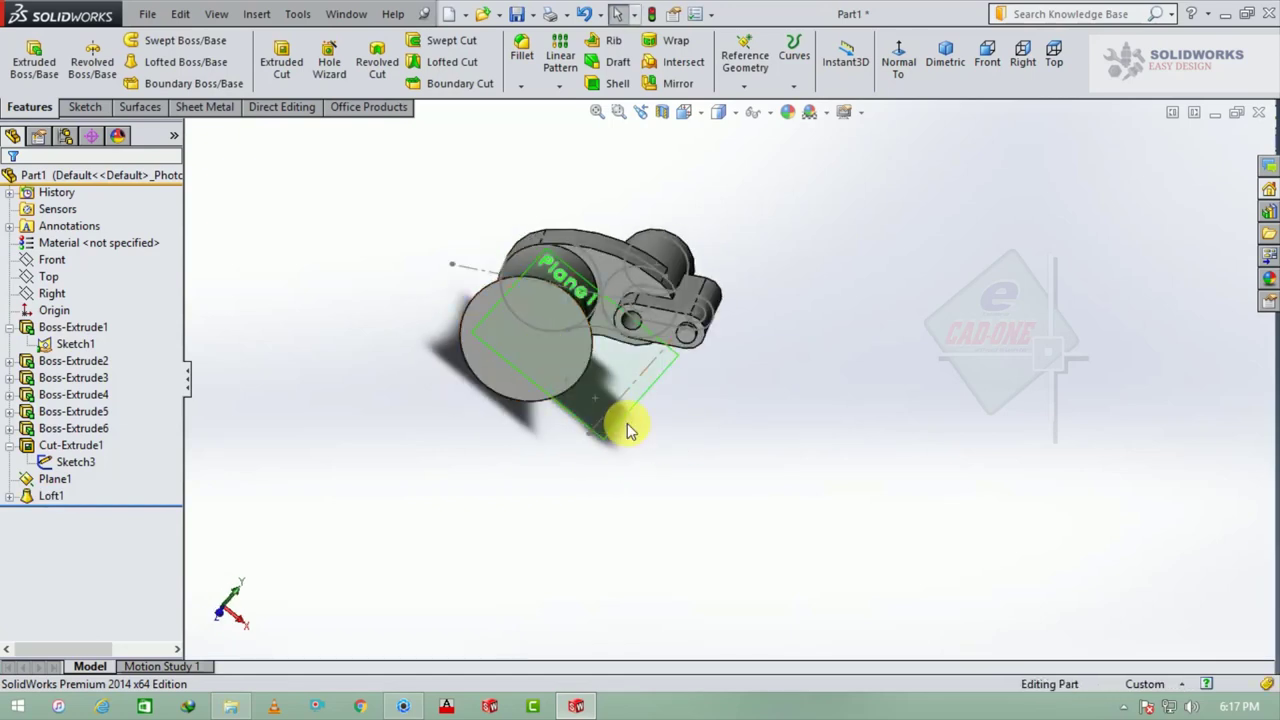
pyautogui.click(620, 423)
pyautogui.click(713, 360)
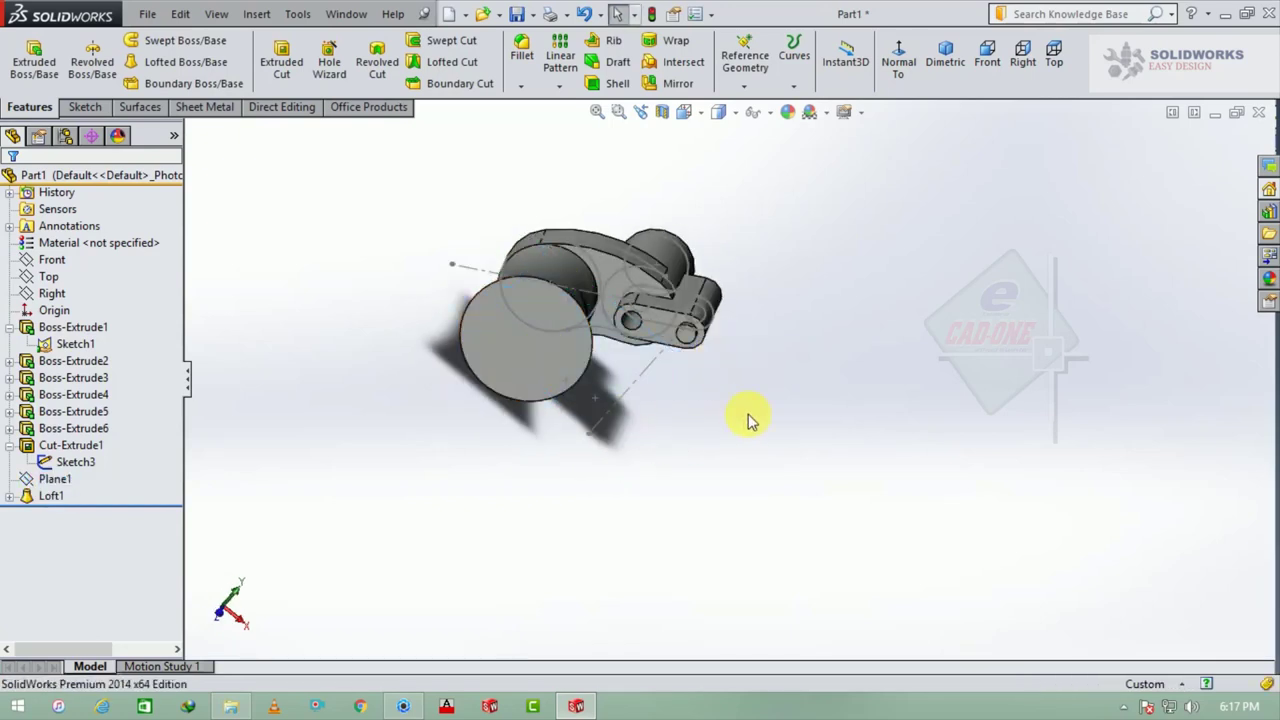
# - Sketch a 60 mm diameter circle centred on the wide round end face
pyautogui.click(514, 357)
pyautogui.click(571, 303)
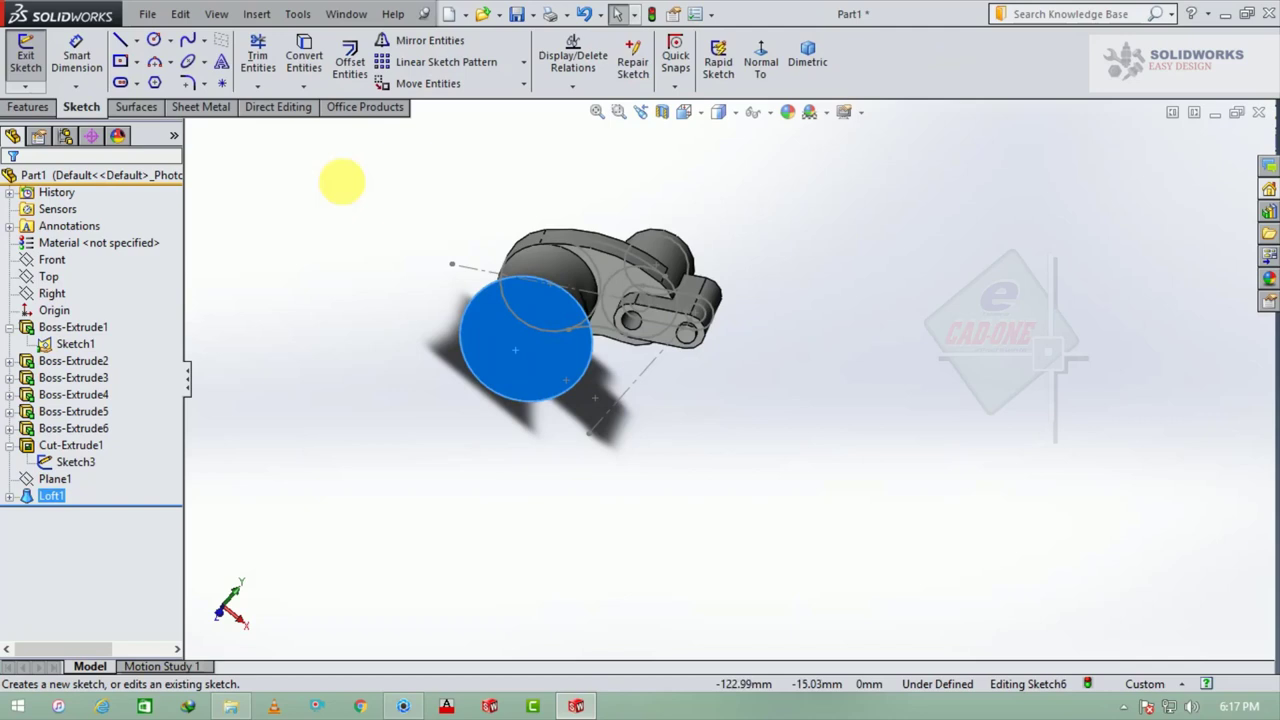
pyautogui.click(153, 39)
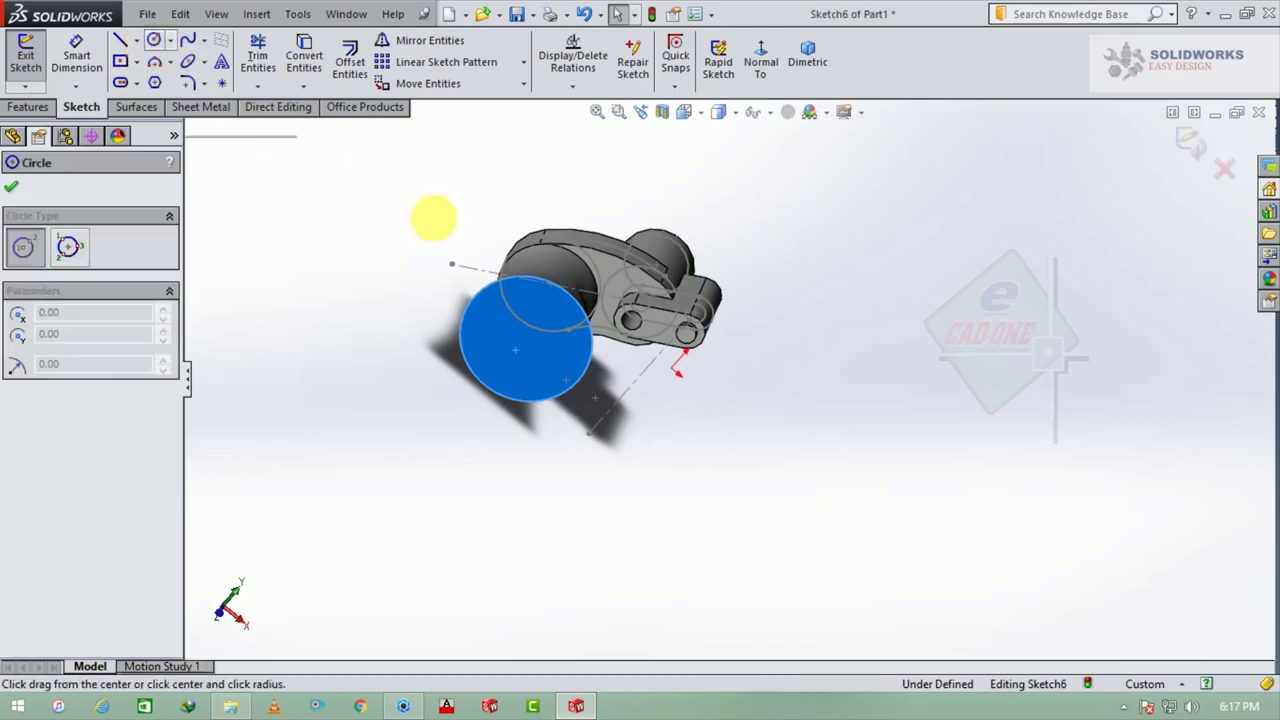
pyautogui.click(526, 339)
pyautogui.click(573, 337)
pyautogui.click(78, 57)
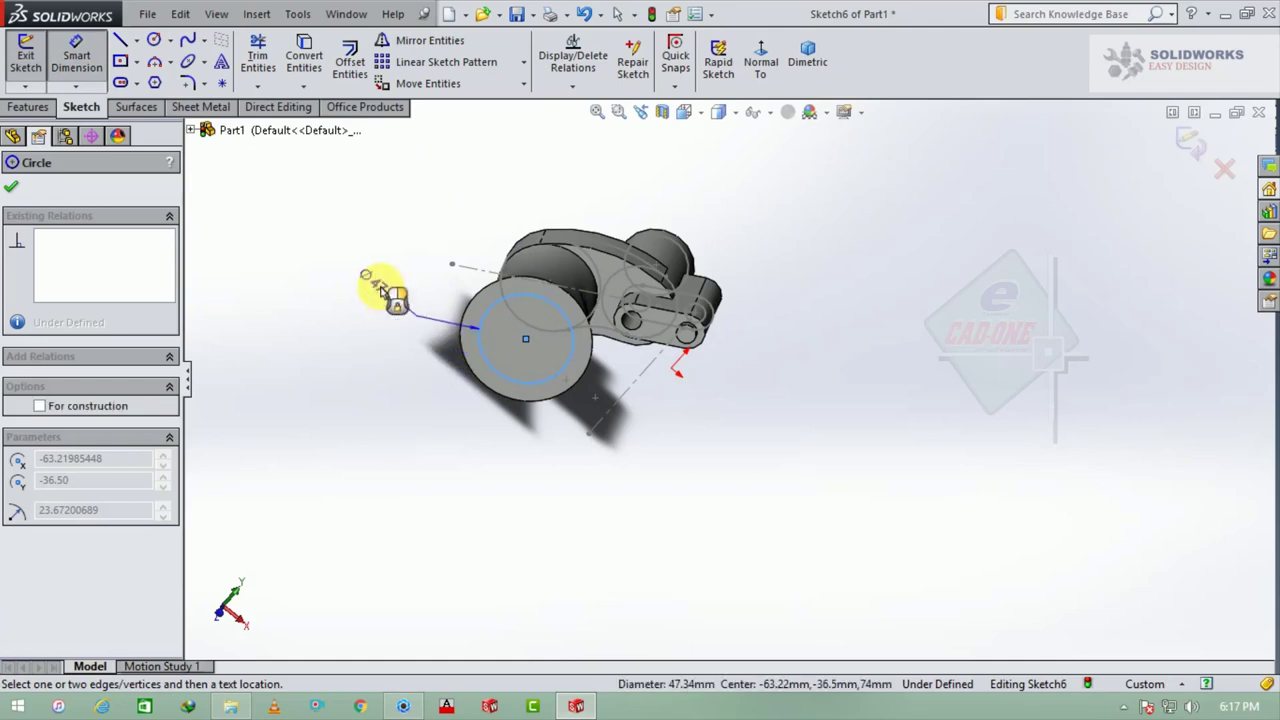
pyautogui.click(383, 290)
pyautogui.write('60')
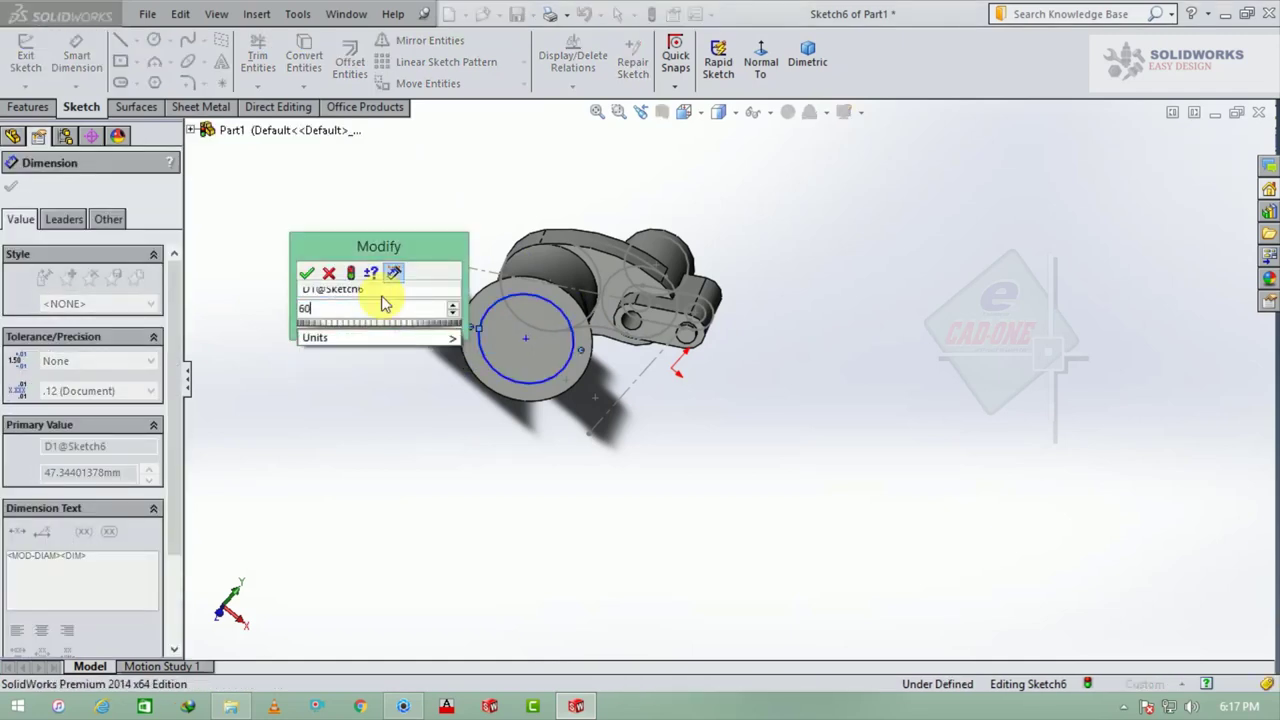
pyautogui.press('Return')
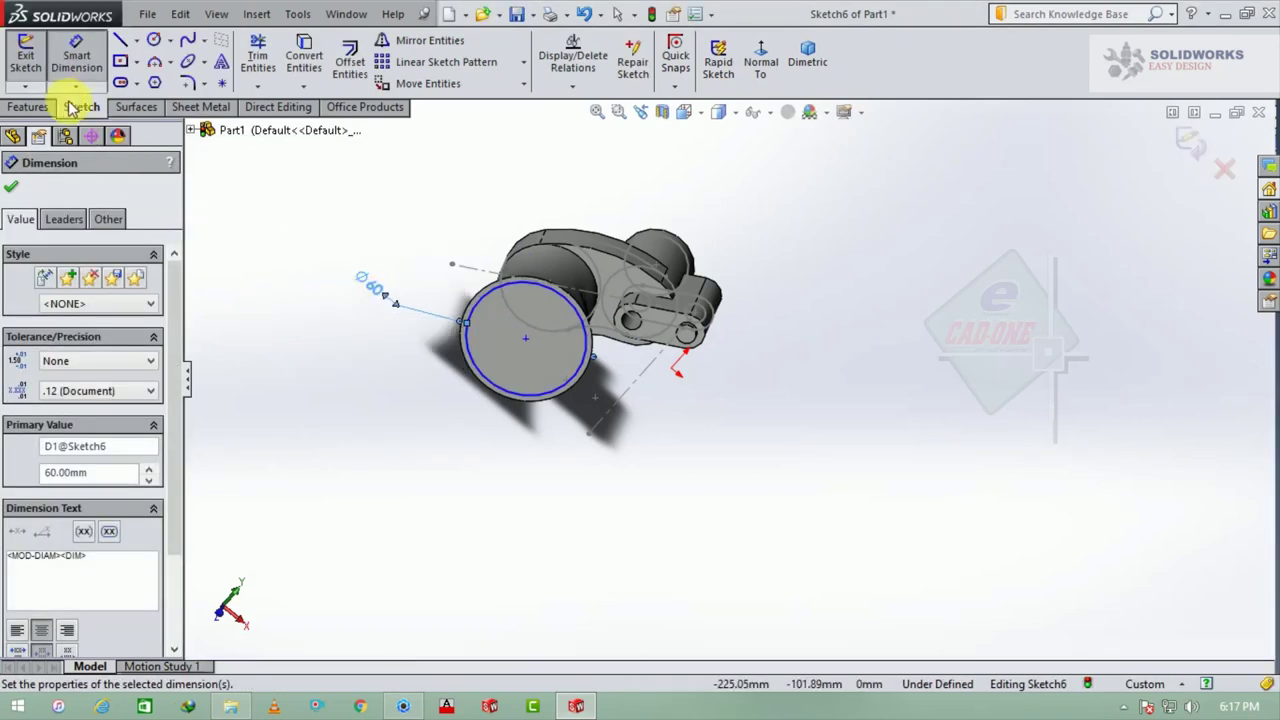
# - Cut the Ø60 circle 6 mm deep into the end face
pyautogui.click(28, 107)
pyautogui.click(281, 62)
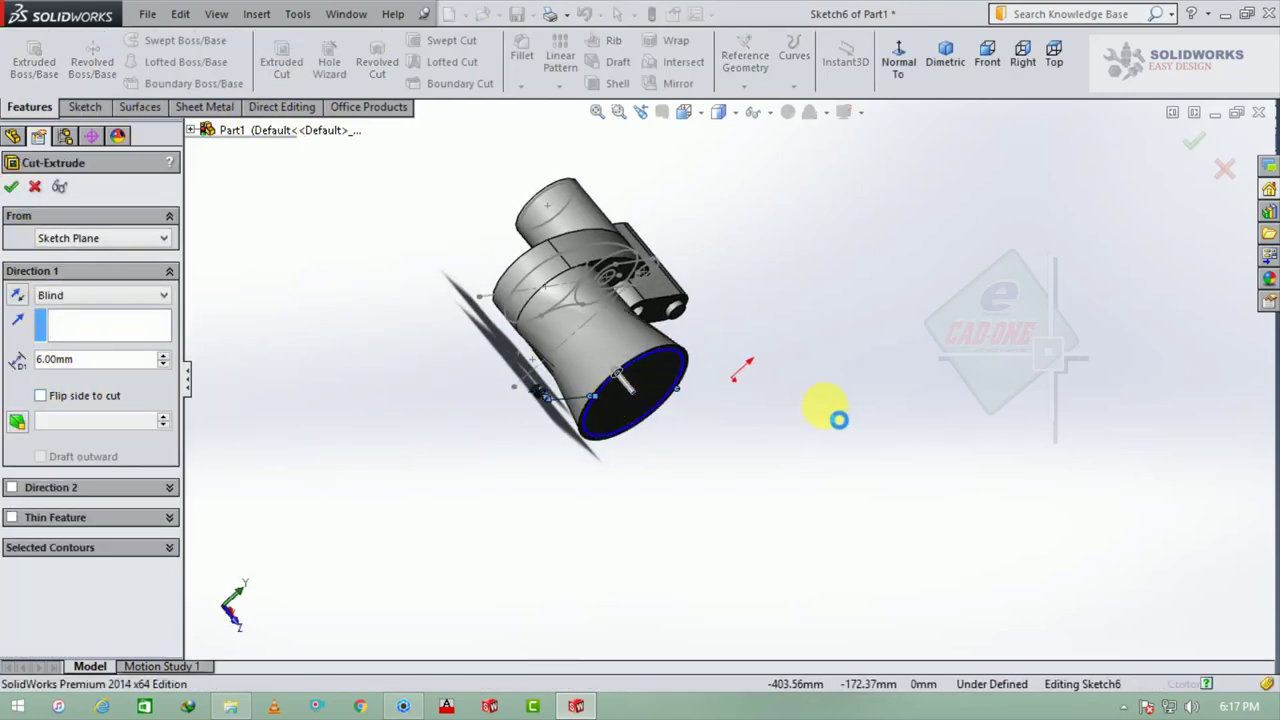
pyautogui.press('Return')
pyautogui.moveTo(809, 391)
pyautogui.mouseDown(button='middle')
pyautogui.moveTo(757, 349)
pyautogui.moveTo(737, 426)
pyautogui.mouseUp(button='middle')
pyautogui.moveTo(697, 213)
pyautogui.mouseDown(button='middle')
pyautogui.moveTo(694, 277)
pyautogui.moveTo(777, 406)
pyautogui.moveTo(717, 509)
pyautogui.moveTo(734, 277)
pyautogui.moveTo(851, 334)
pyautogui.moveTo(771, 309)
pyautogui.moveTo(836, 404)
pyautogui.moveTo(420, 335)
pyautogui.mouseUp(button='middle')
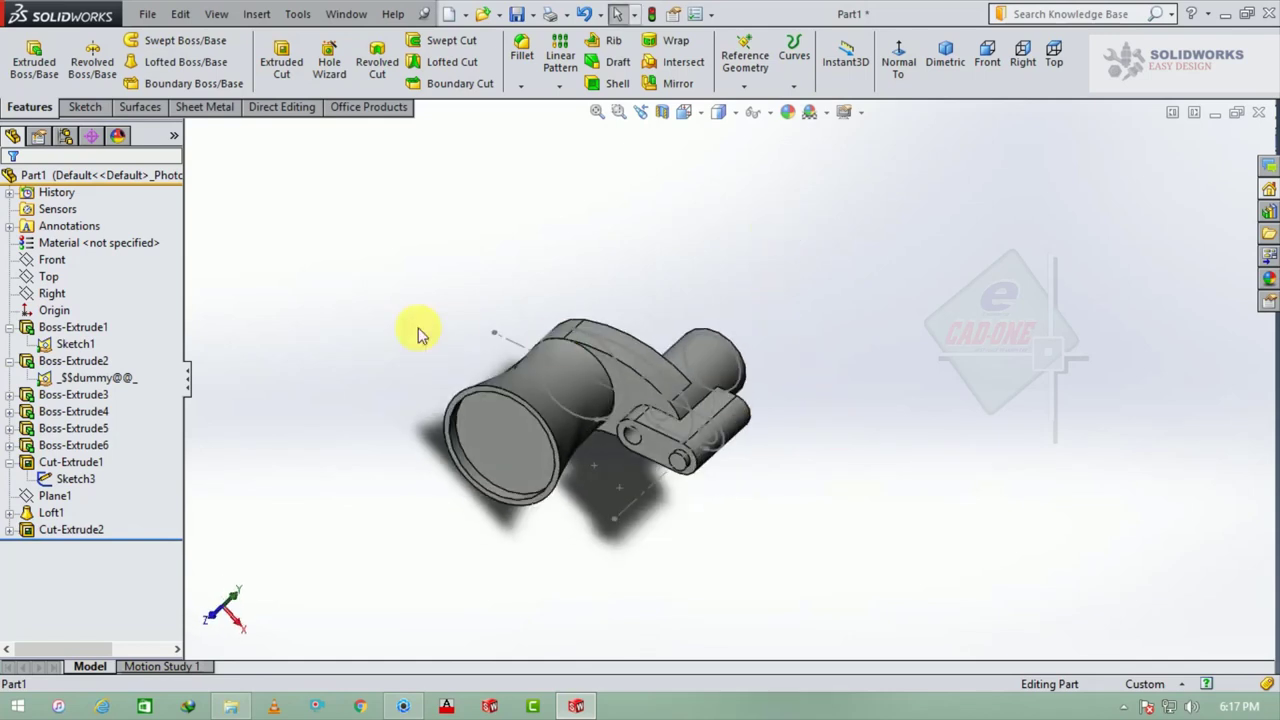
# - Hide Sketch1 and the cylinder's leftover sketch
pyautogui.click(88, 342)
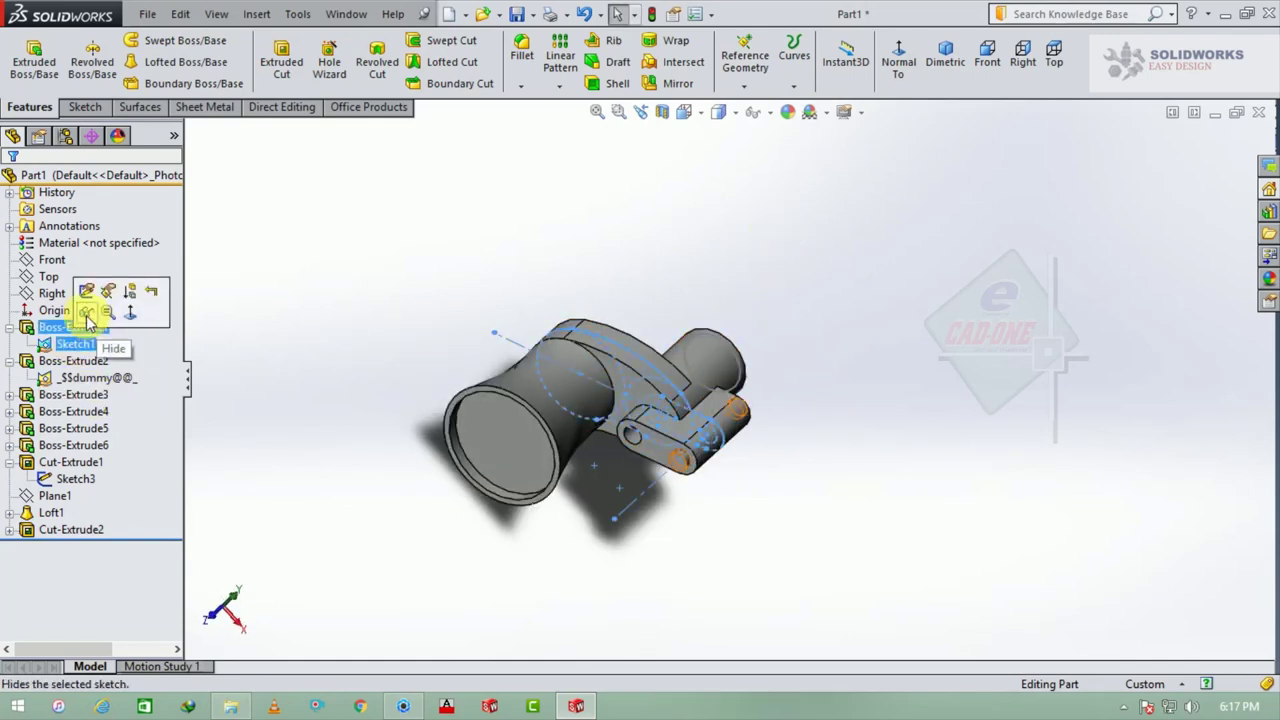
pyautogui.click(87, 314)
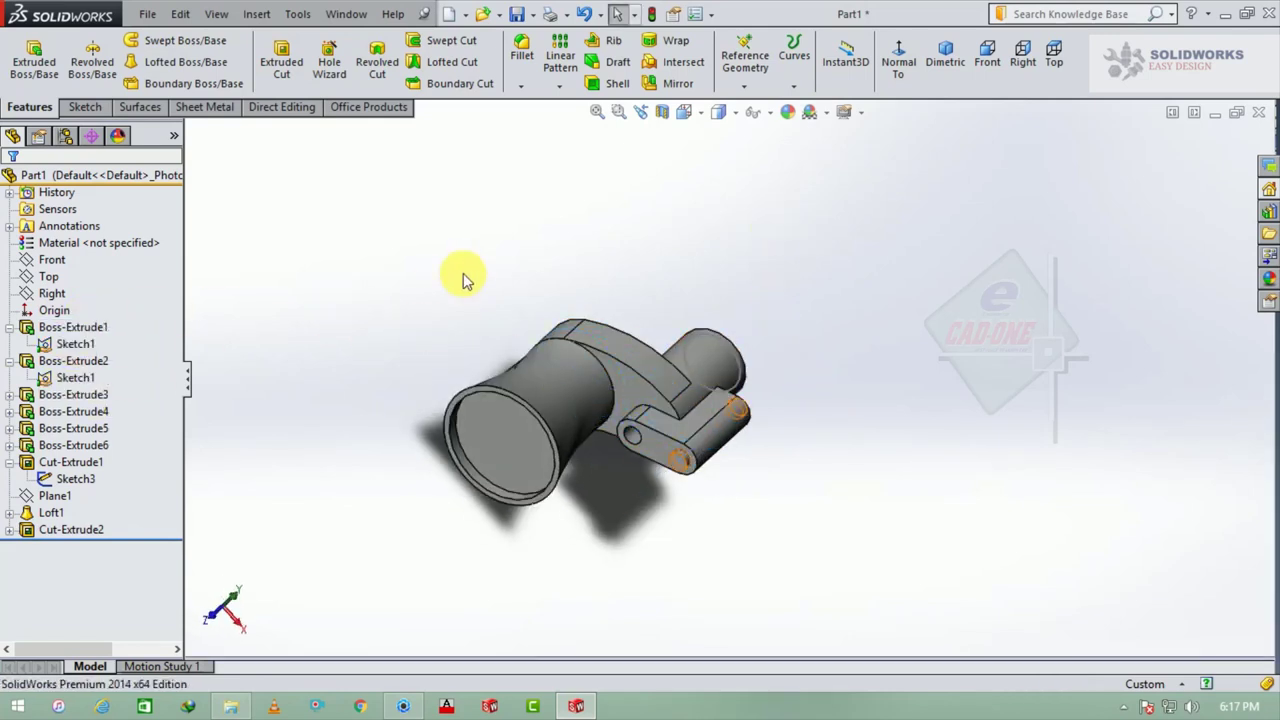
pyautogui.click(738, 357)
pyautogui.click(808, 296)
# - Orbit and zoom the view onto the lug's hole
pyautogui.moveTo(790, 404); pyautogui.dragTo(777, 366, button='middle')
pyautogui.scroll(-3, 777, 366)
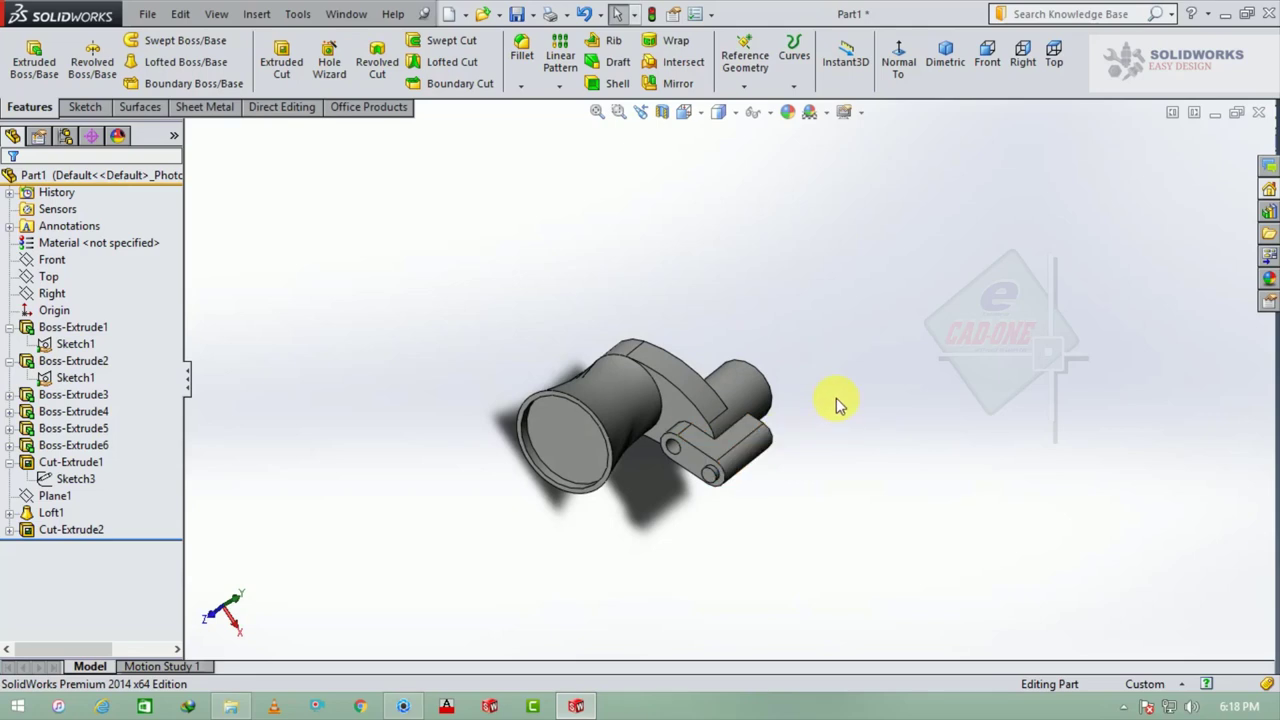
pyautogui.moveTo(800, 440)
pyautogui.mouseDown(button='middle')
pyautogui.moveTo(823, 434)
pyautogui.moveTo(823, 377)
pyautogui.moveTo(800, 412)
pyautogui.moveTo(843, 406)
pyautogui.moveTo(837, 374)
pyautogui.moveTo(818, 379)
pyautogui.moveTo(857, 349)
pyautogui.moveTo(814, 377)
pyautogui.mouseUp(button='middle')
pyautogui.scroll(-3, 686, 437)
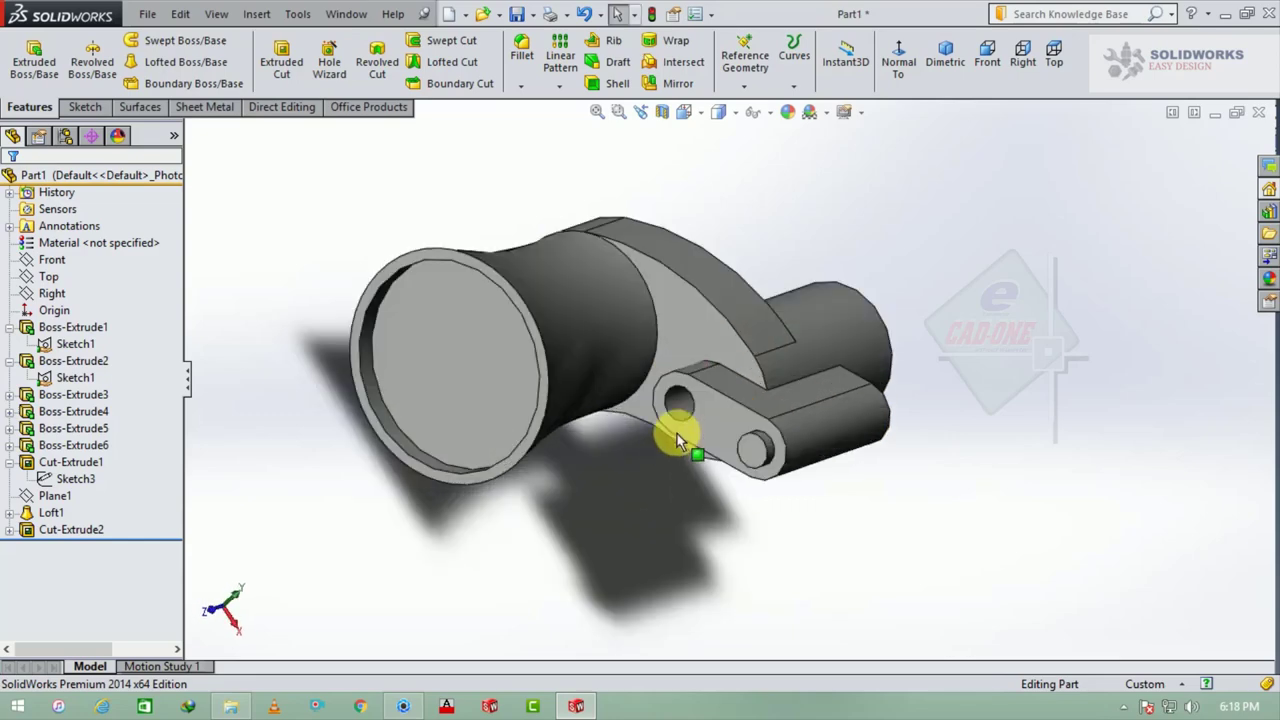
pyautogui.scroll(-3, 744, 421)
pyautogui.moveTo(744, 421); pyautogui.dragTo(723, 400, button='middle')
pyautogui.scroll(-2, 712, 380)
# - Sketch on the lug face and convert the hole edge into a circle
pyautogui.scroll(-2, 702, 390)
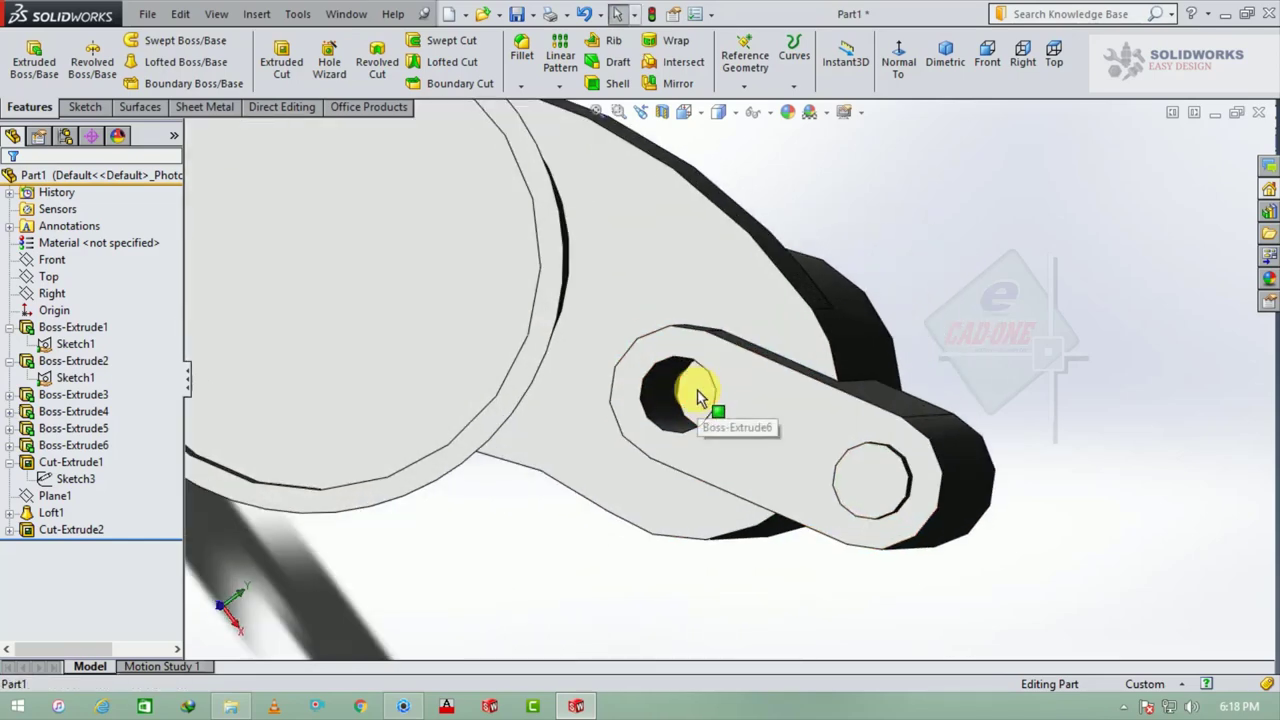
pyautogui.click(741, 381)
pyautogui.click(769, 330)
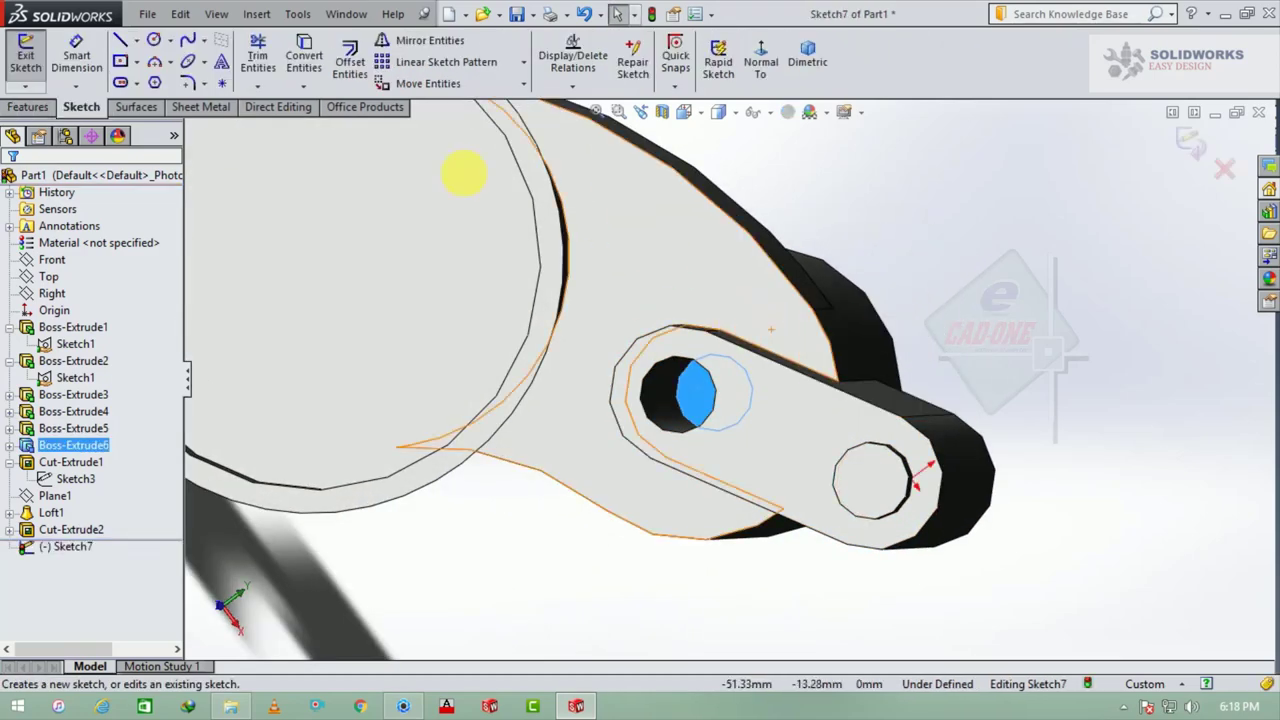
pyautogui.click(304, 55)
# - Extrude the hole circle Up To Surface, ending at the lug's flat face
pyautogui.click(29, 107)
pyautogui.click(35, 62)
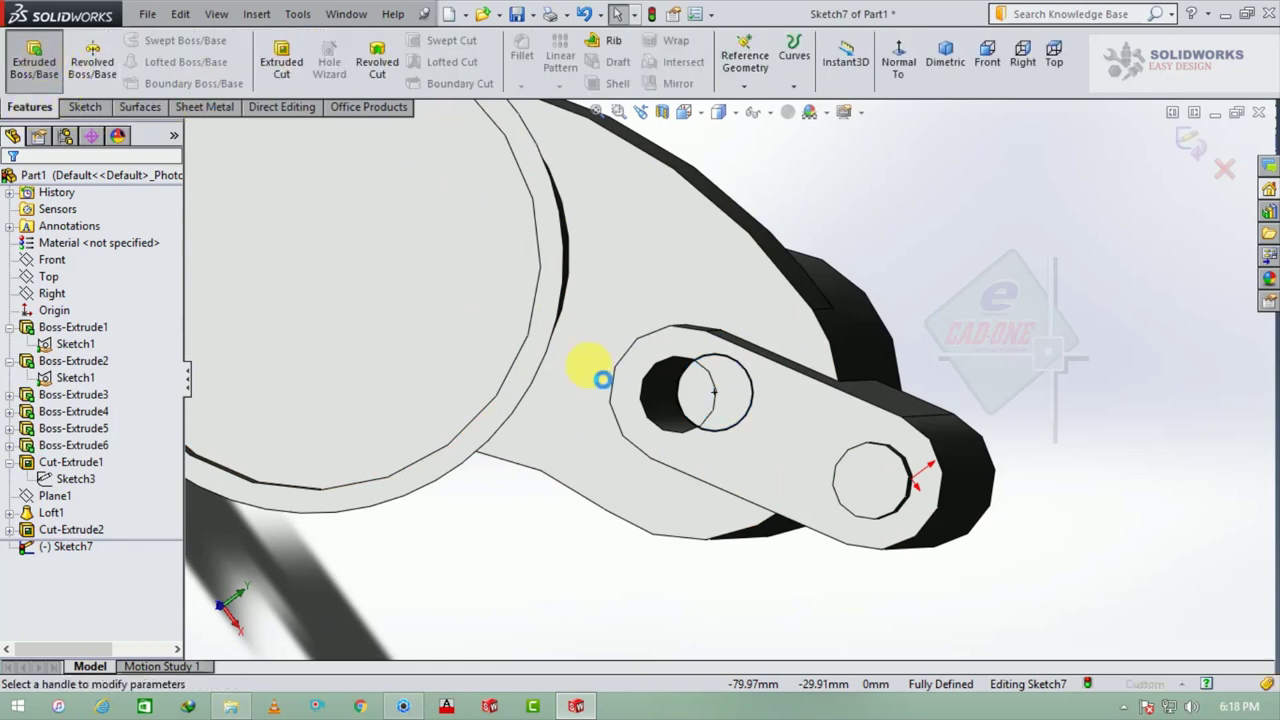
pyautogui.click(110, 296)
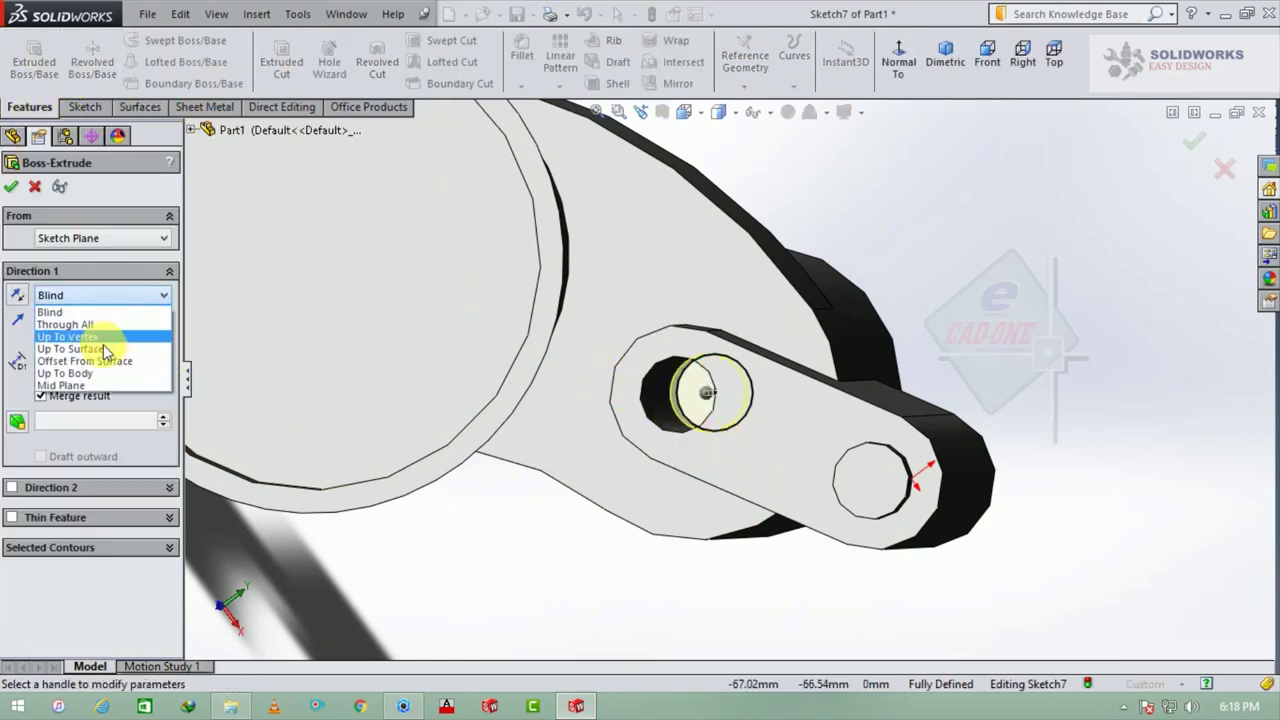
pyautogui.click(75, 363)
pyautogui.click(742, 433)
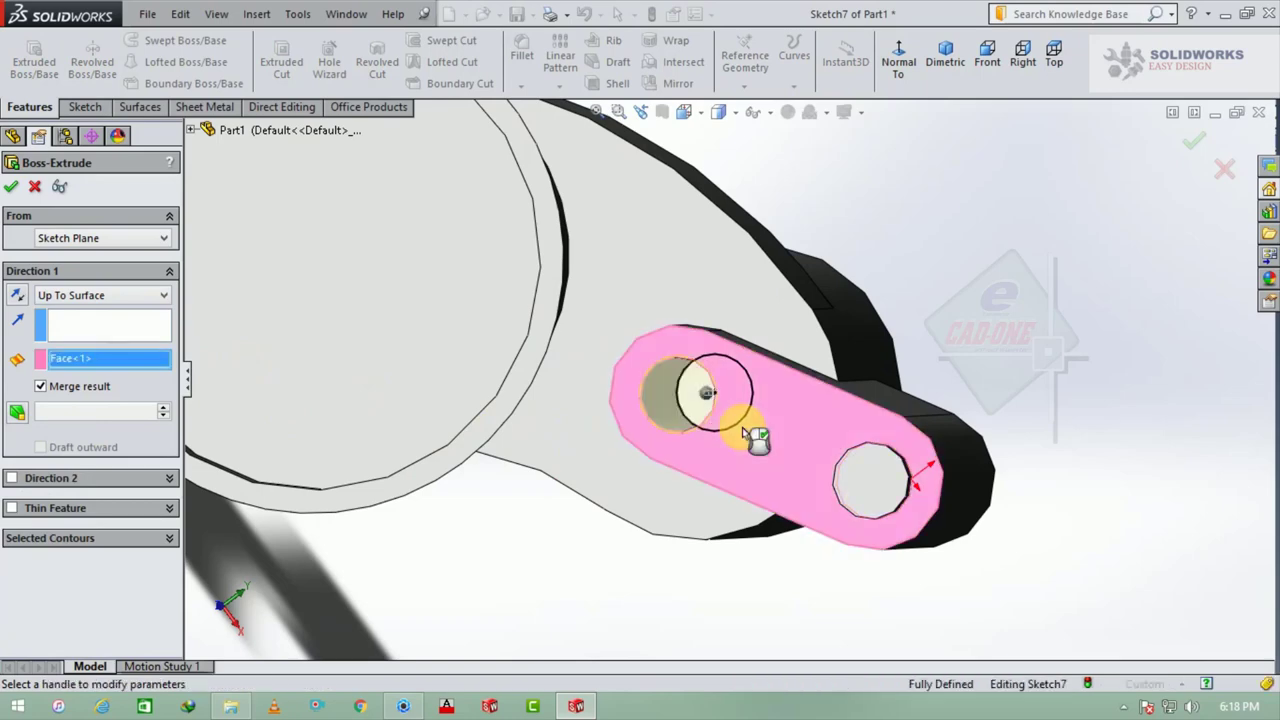
pyautogui.click(10, 188)
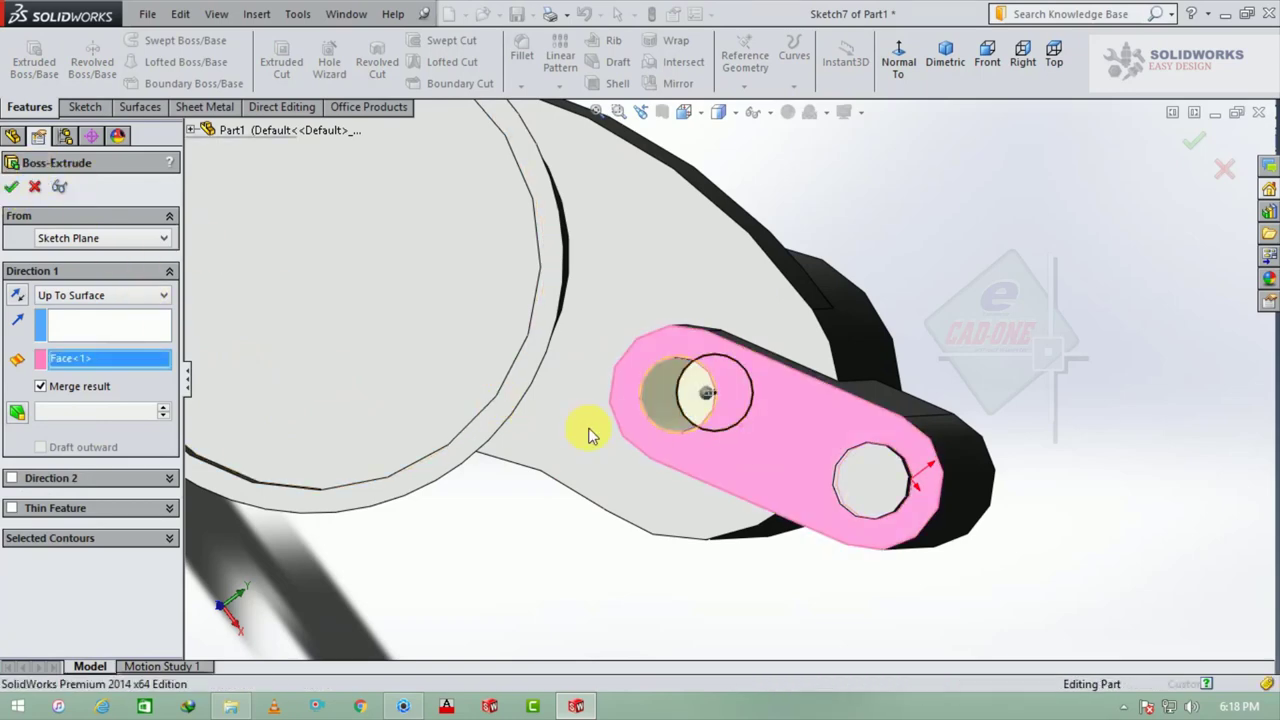
pyautogui.moveTo(591, 428)
pyautogui.mouseDown(button='middle')
pyautogui.moveTo(571, 282)
pyautogui.moveTo(586, 447)
pyautogui.moveTo(761, 433)
pyautogui.moveTo(846, 287)
pyautogui.mouseUp(button='middle')
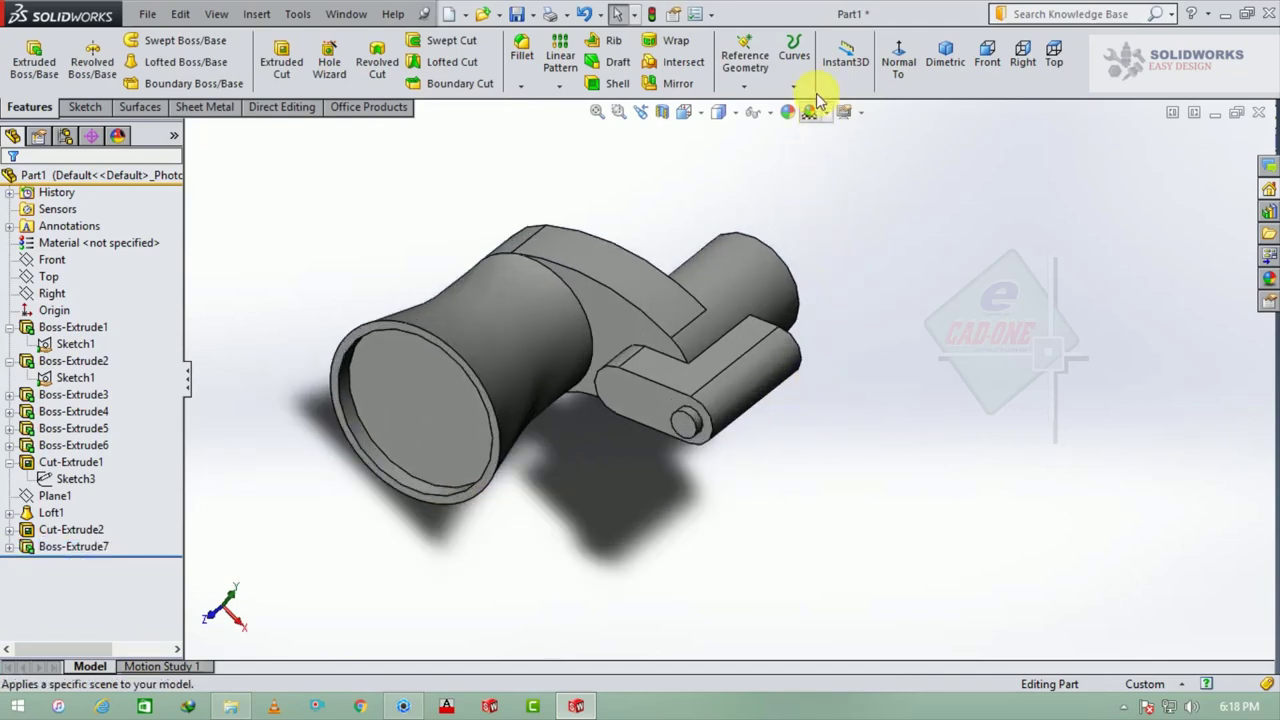
# - Create Plane2 on the Right plane with zero offset
pyautogui.click(745, 60)
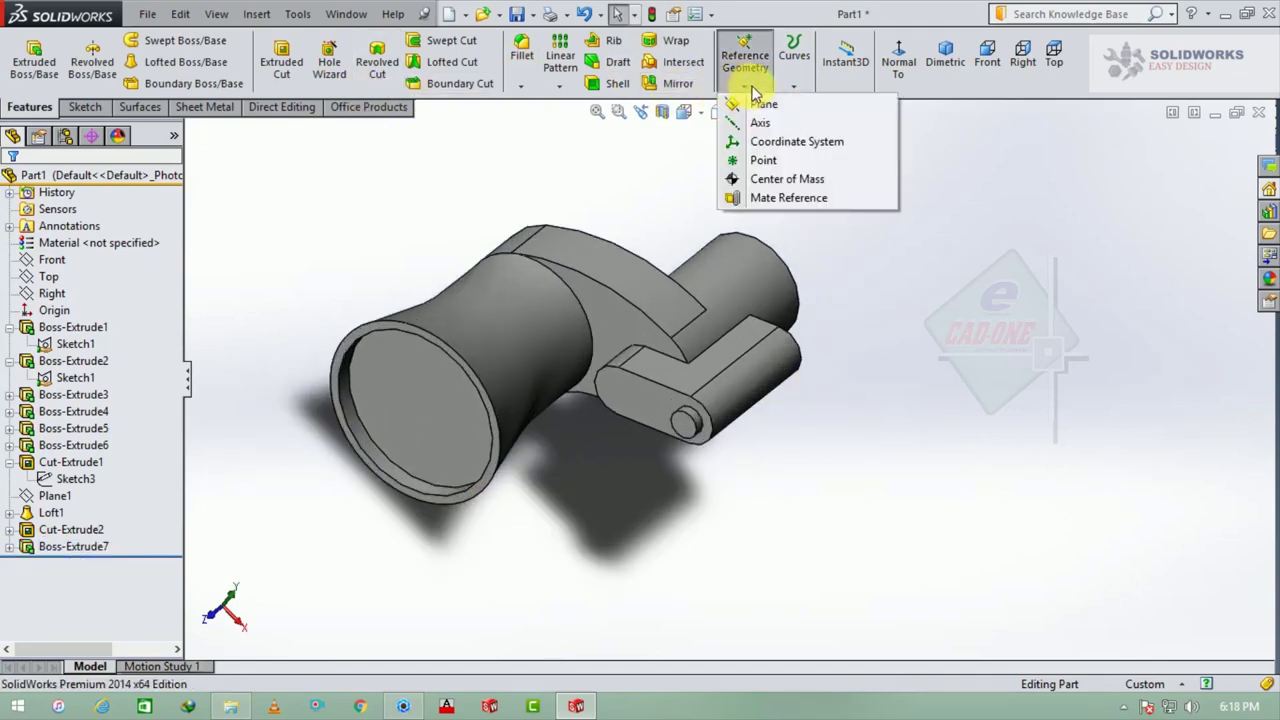
pyautogui.click(760, 106)
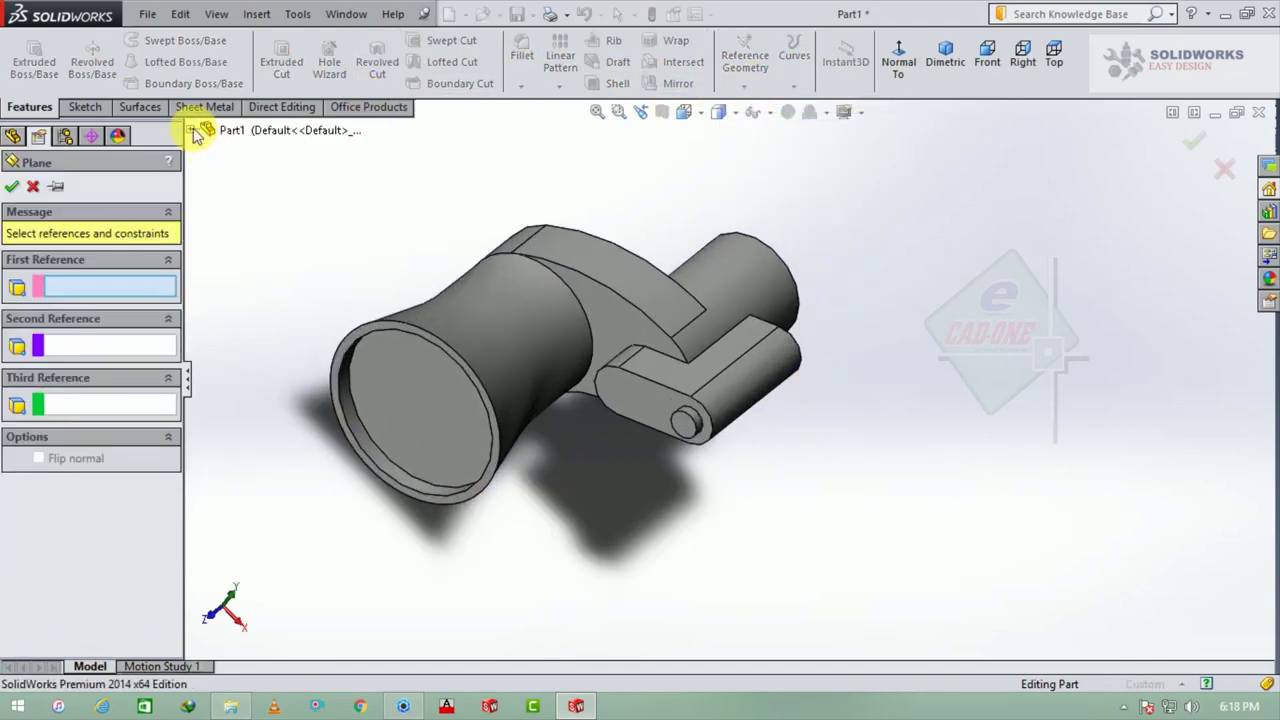
pyautogui.click(192, 130)
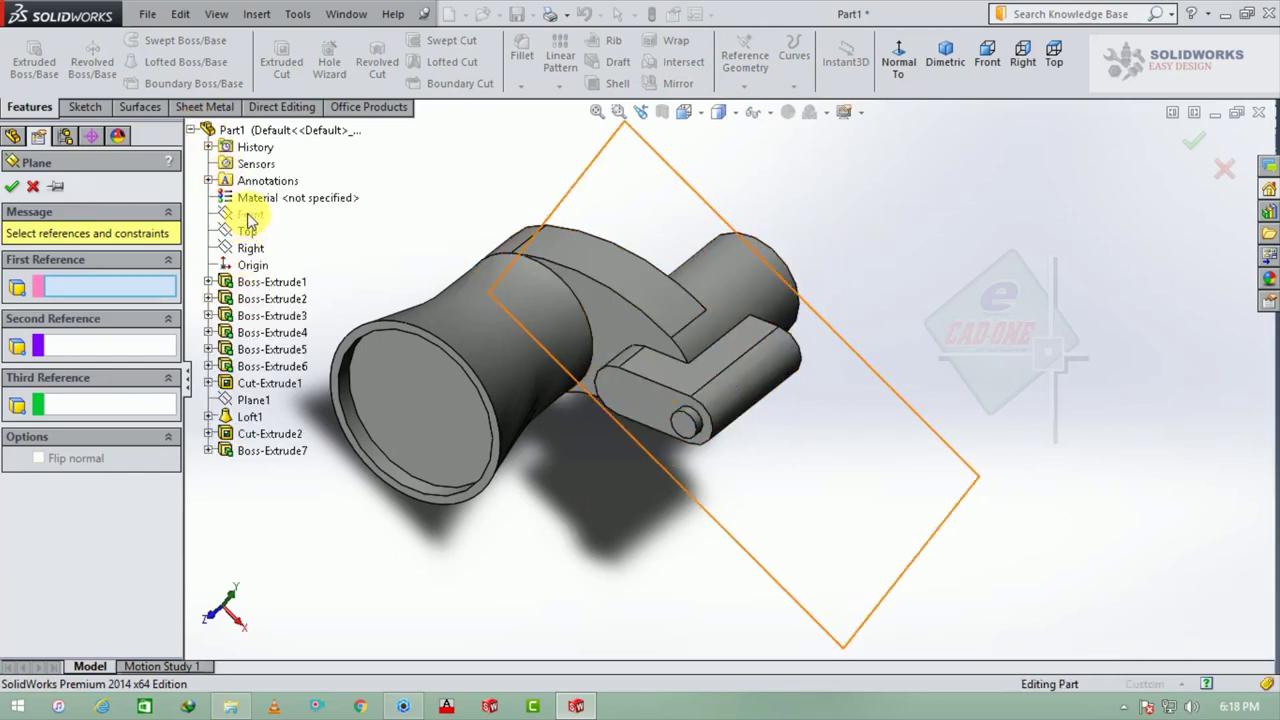
pyautogui.click(250, 246)
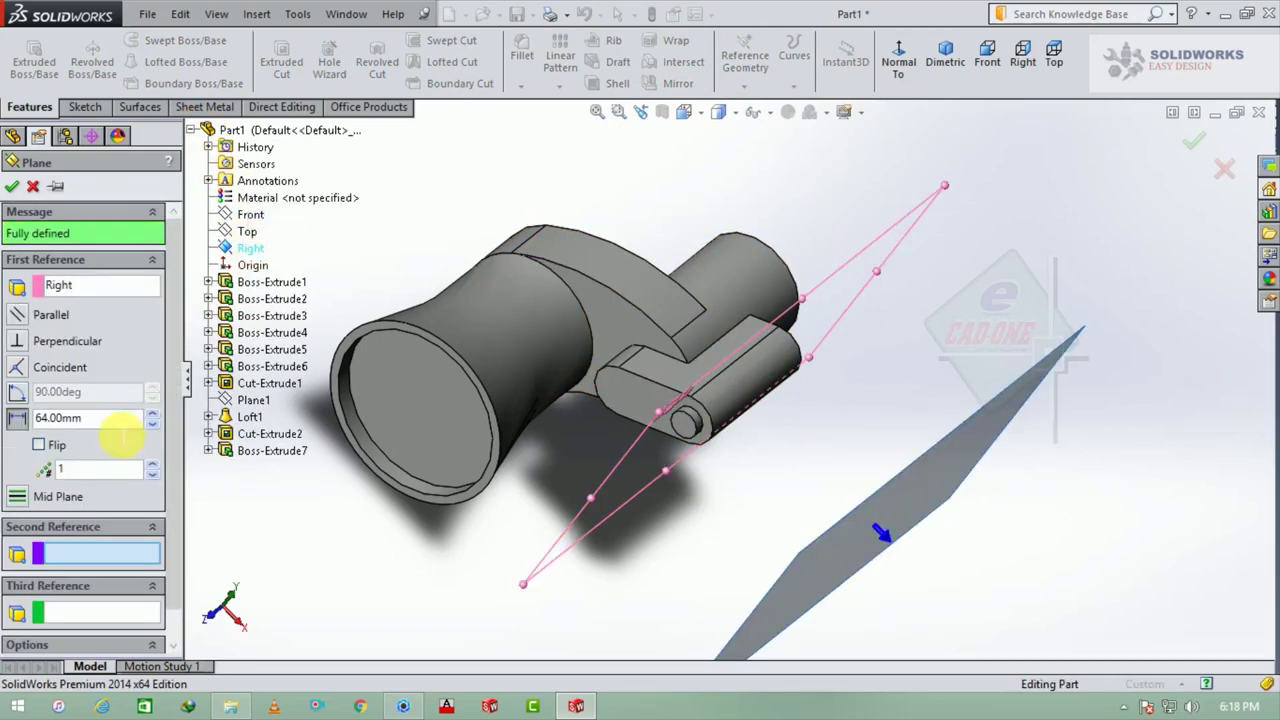
pyautogui.write('00')
pyautogui.write('0')
pyautogui.press('Return')
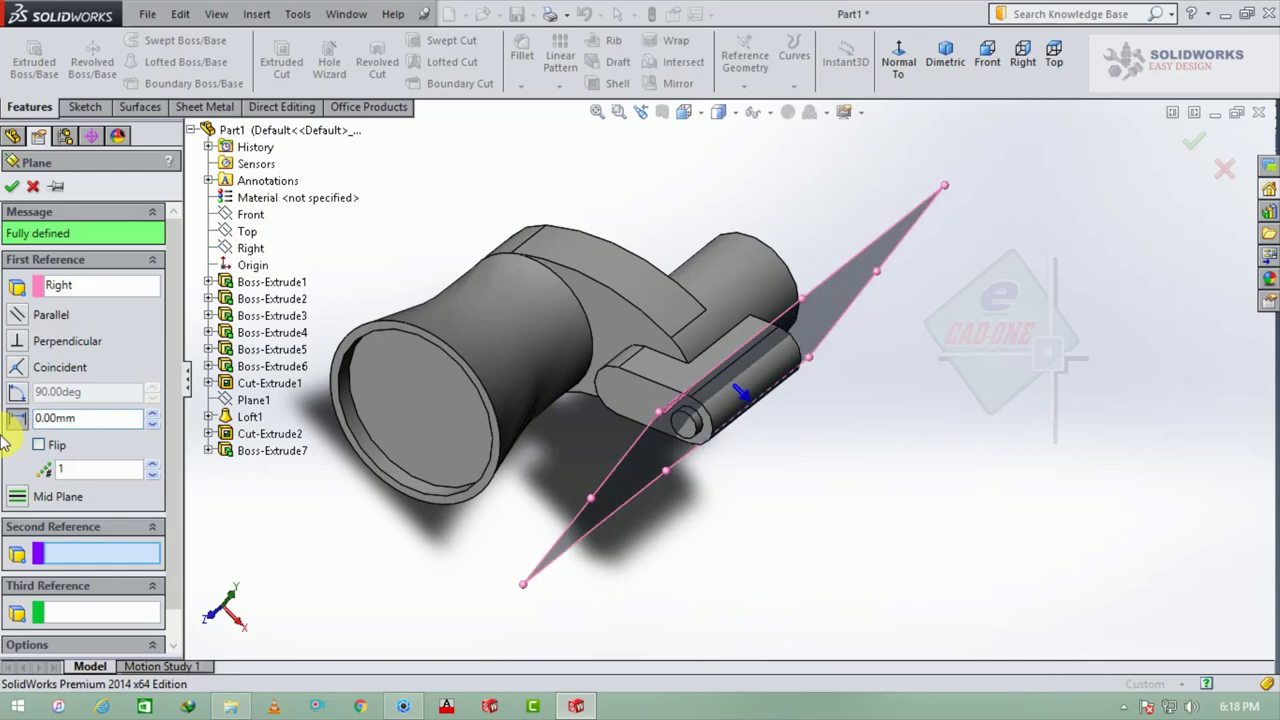
pyautogui.click(12, 188)
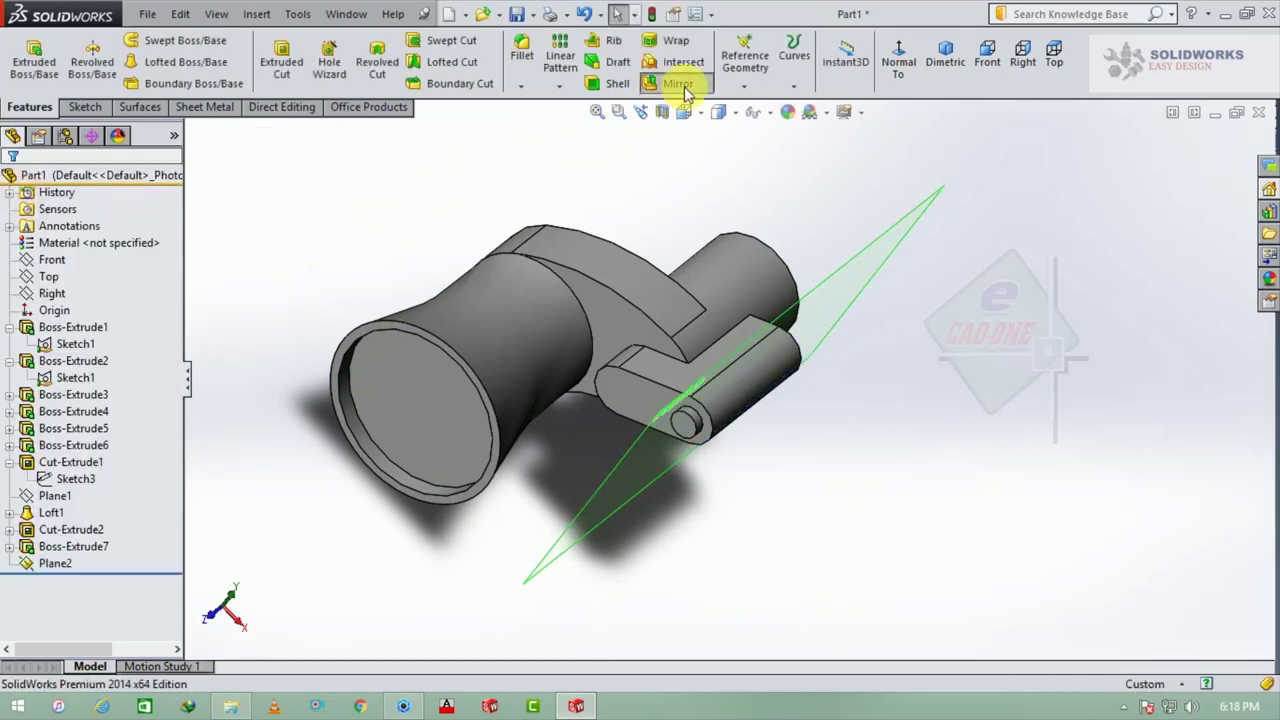
# - Mirror the binocular body about Plane2
pyautogui.click(678, 84)
pyautogui.click(120, 390)
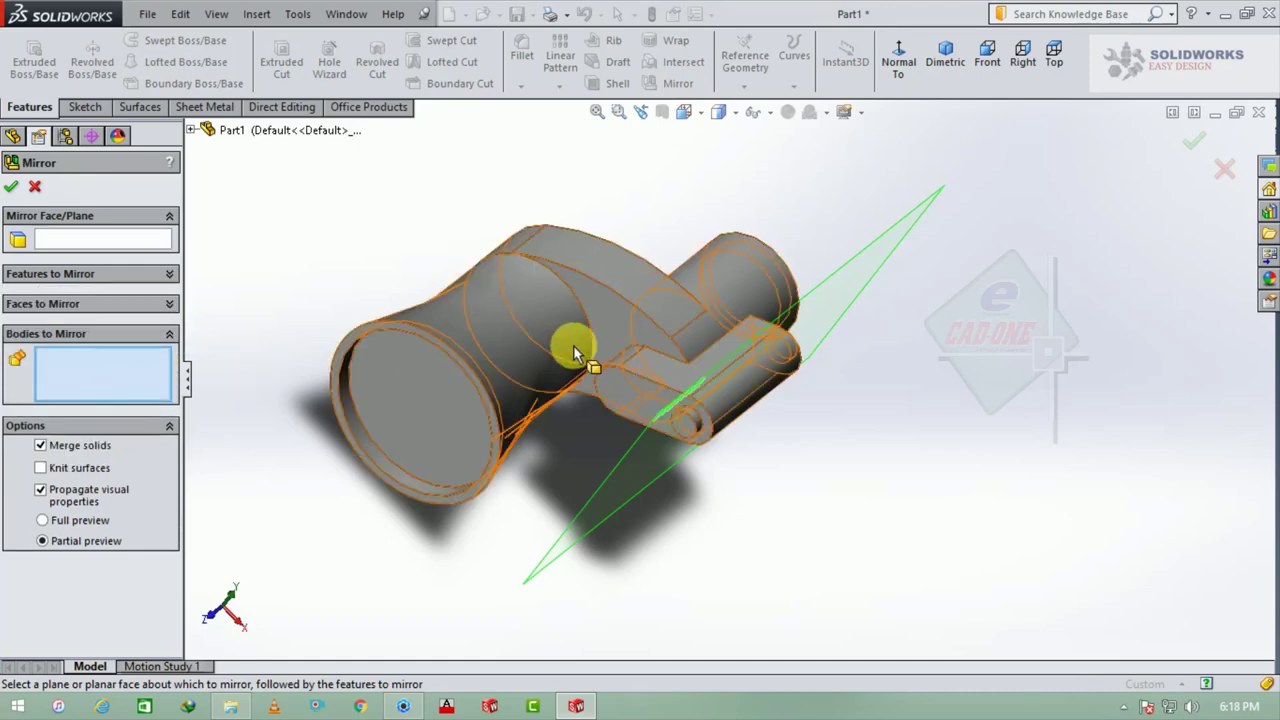
pyautogui.click(575, 348)
pyautogui.click(150, 239)
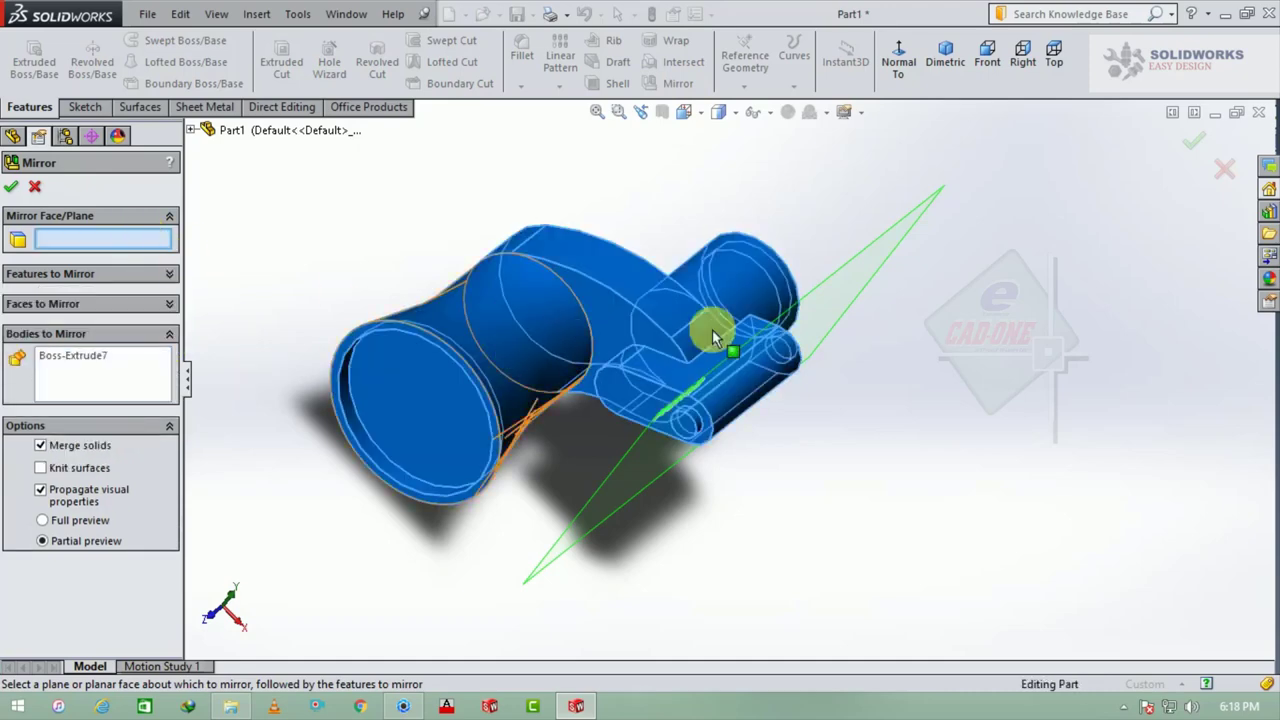
pyautogui.click(898, 237)
pyautogui.click(12, 188)
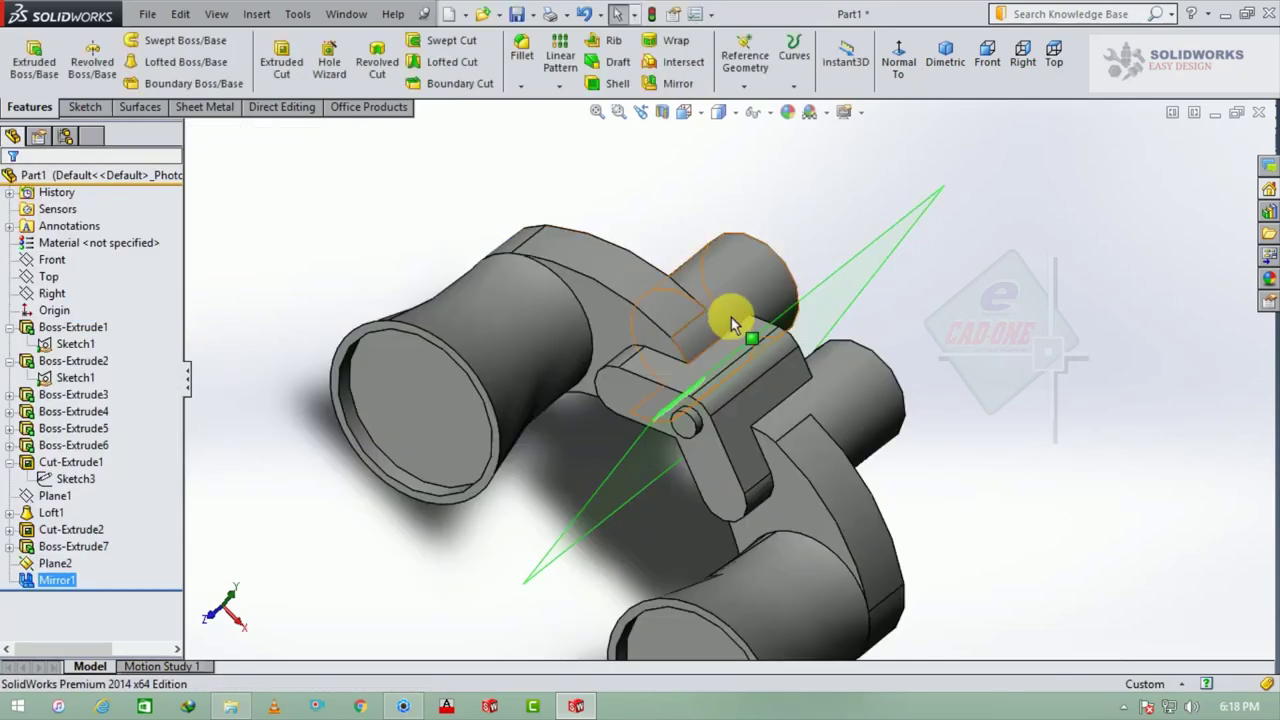
pyautogui.moveTo(729, 320)
pyautogui.mouseDown(button='middle')
pyautogui.moveTo(723, 386)
pyautogui.moveTo(857, 363)
pyautogui.moveTo(852, 455)
pyautogui.mouseUp(button='middle')
pyautogui.scroll(2, 830, 449)
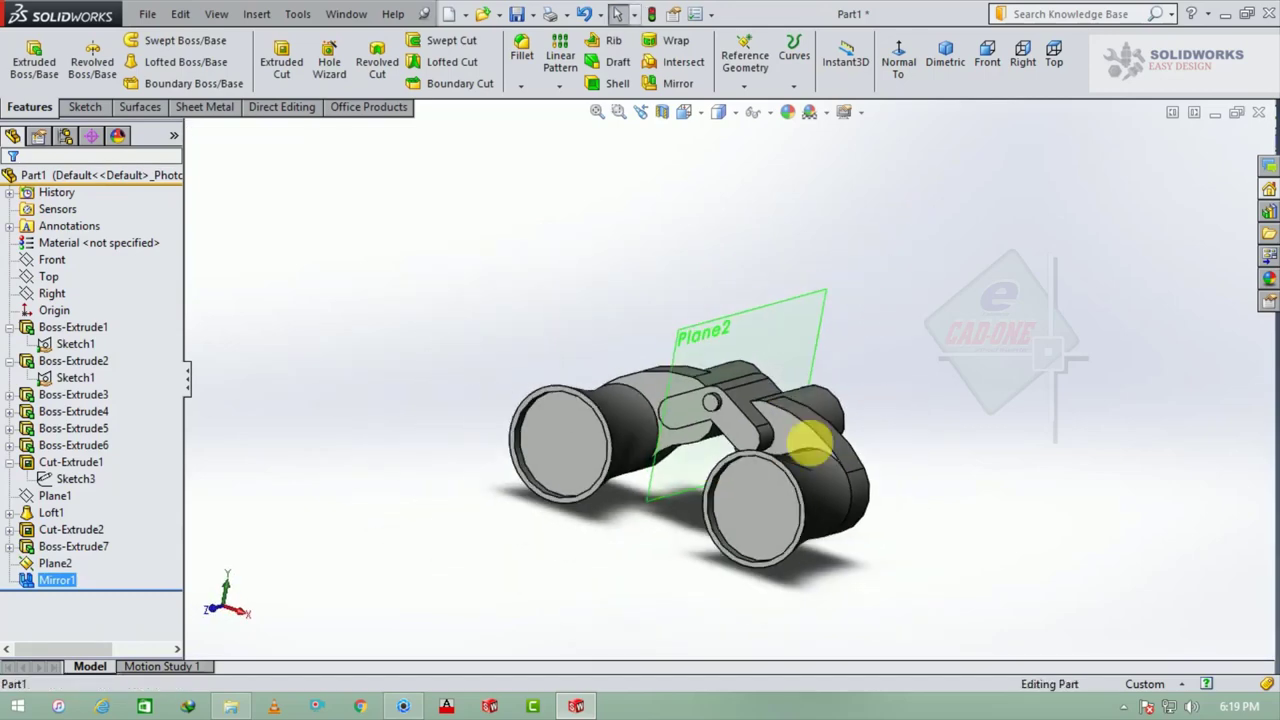
# - Hide Plane2
pyautogui.click(795, 332)
pyautogui.click(887, 268)
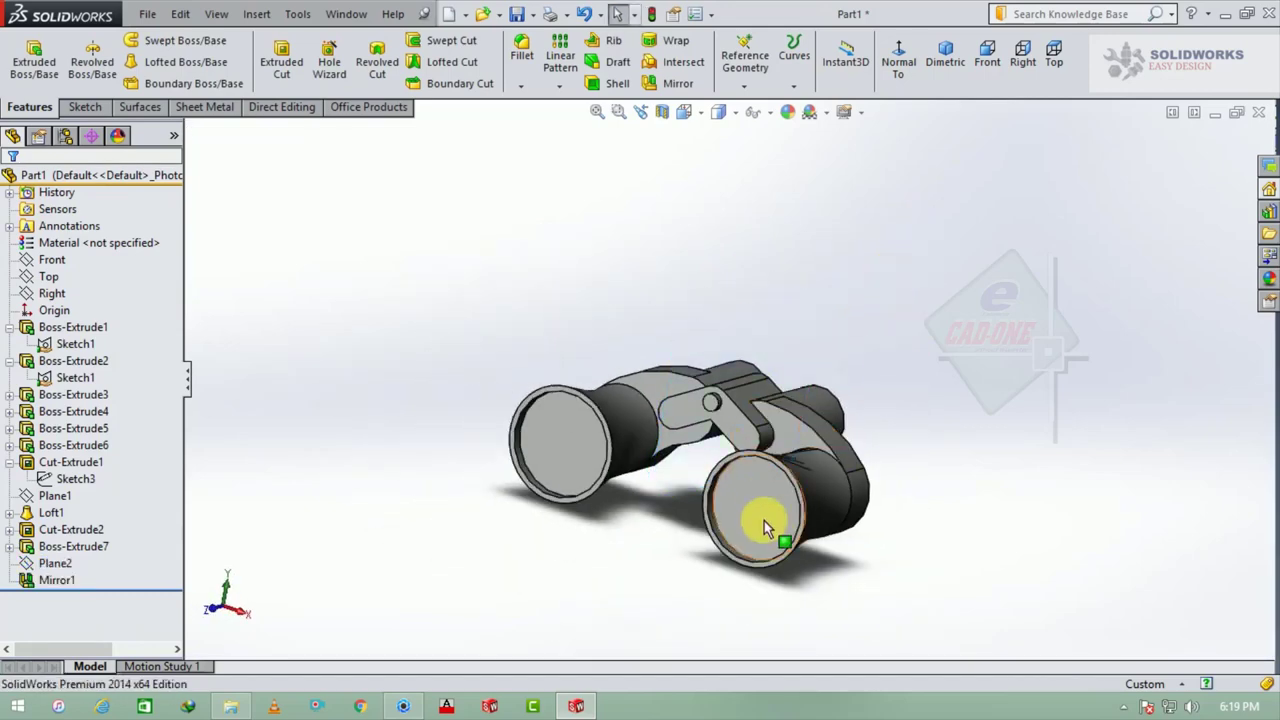
pyautogui.scroll(-3, 766, 514)
pyautogui.scroll(3, 786, 491)
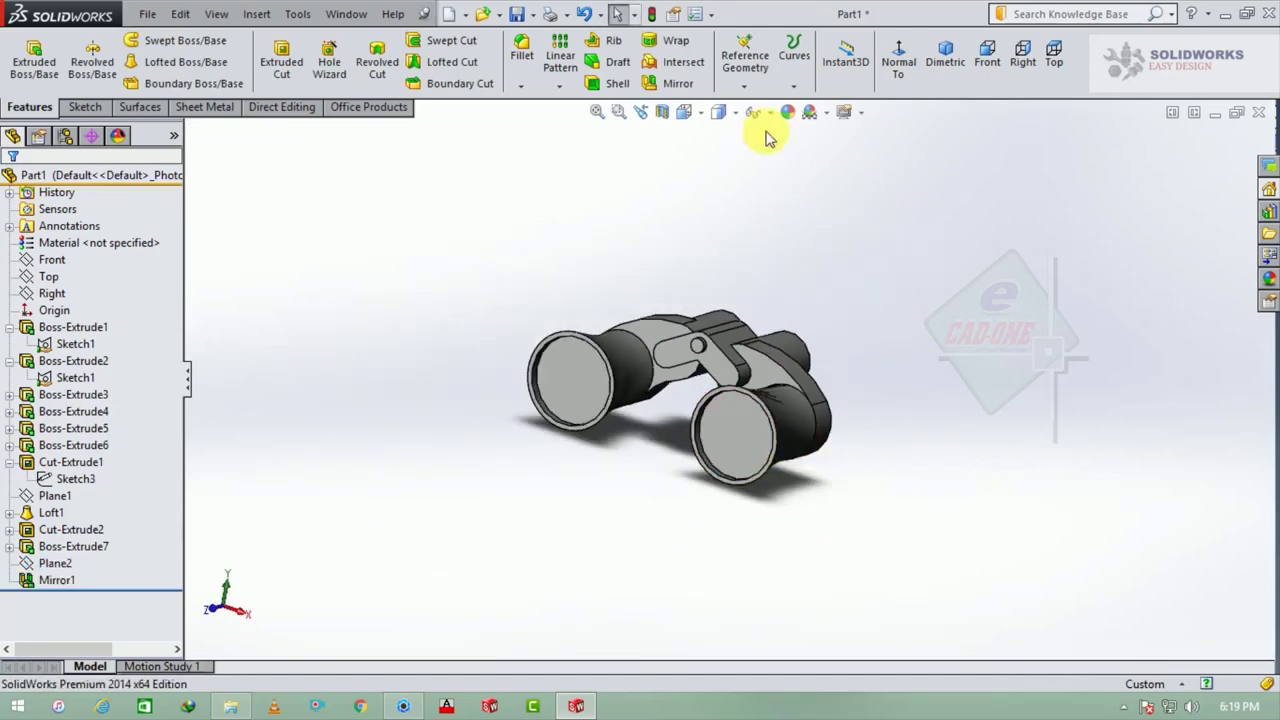
pyautogui.click(698, 18)
# - Review Document Properties > Image Quality and accept the settings
pyautogui.click(394, 44)
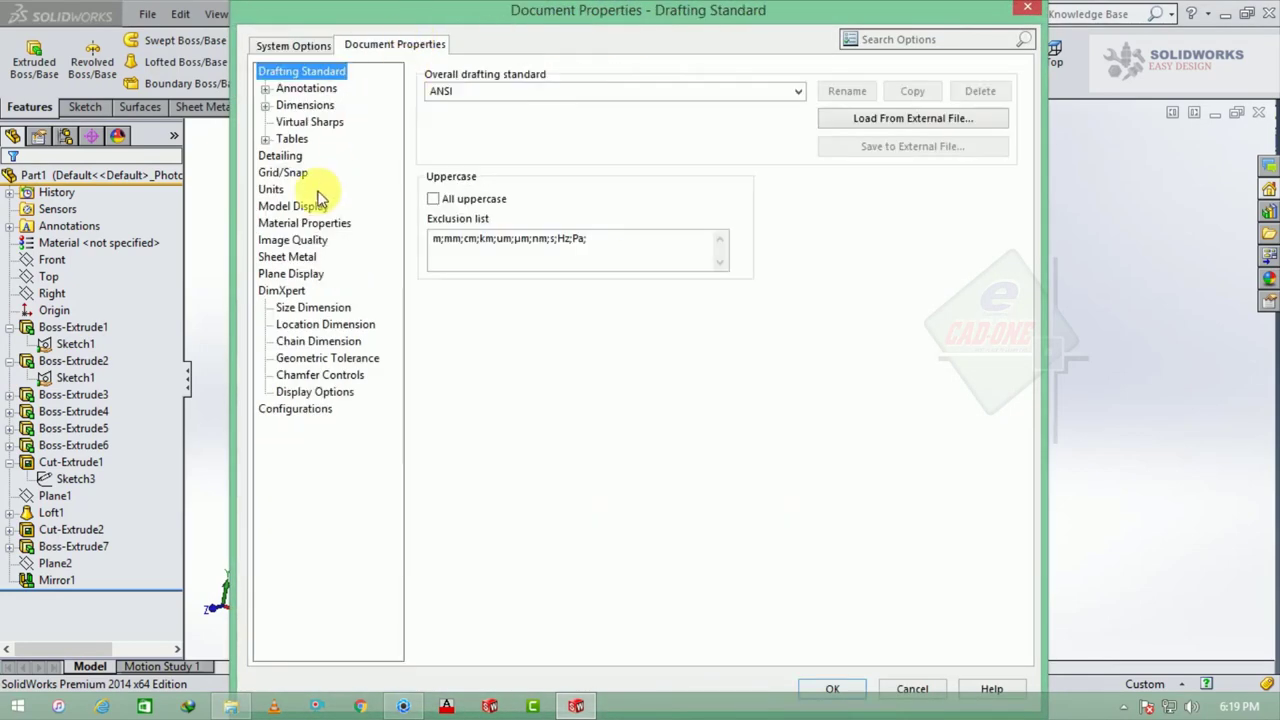
pyautogui.click(300, 241)
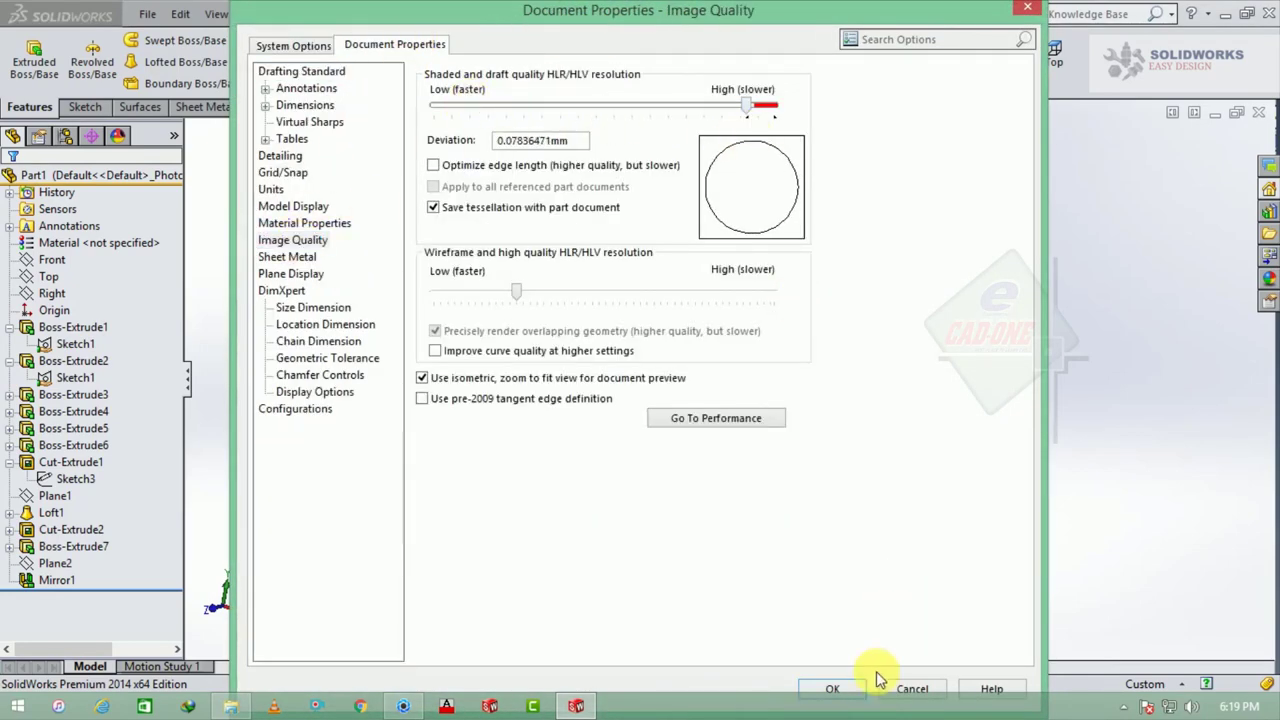
pyautogui.click(840, 688)
# - Select both front lens faces of the binoculars
pyautogui.moveTo(771, 486); pyautogui.dragTo(750, 496, button='middle')
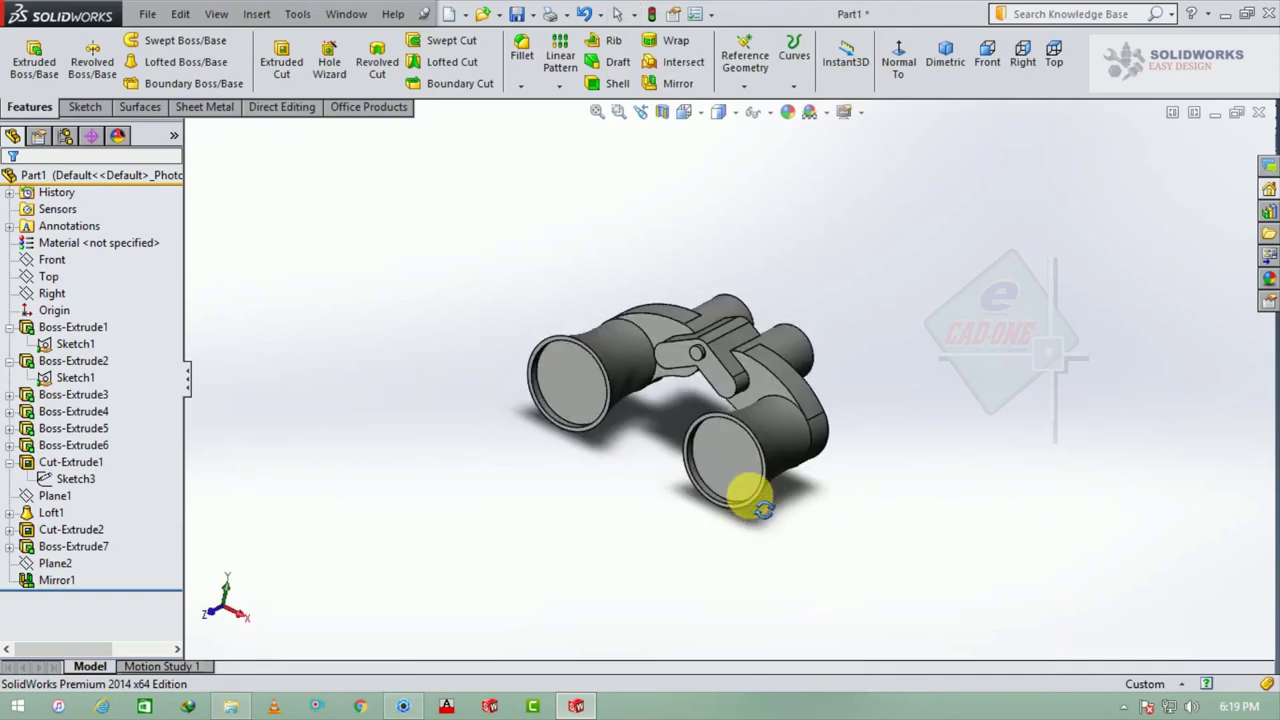
pyautogui.scroll(-2, 757, 443)
pyautogui.scroll(1, 641, 408)
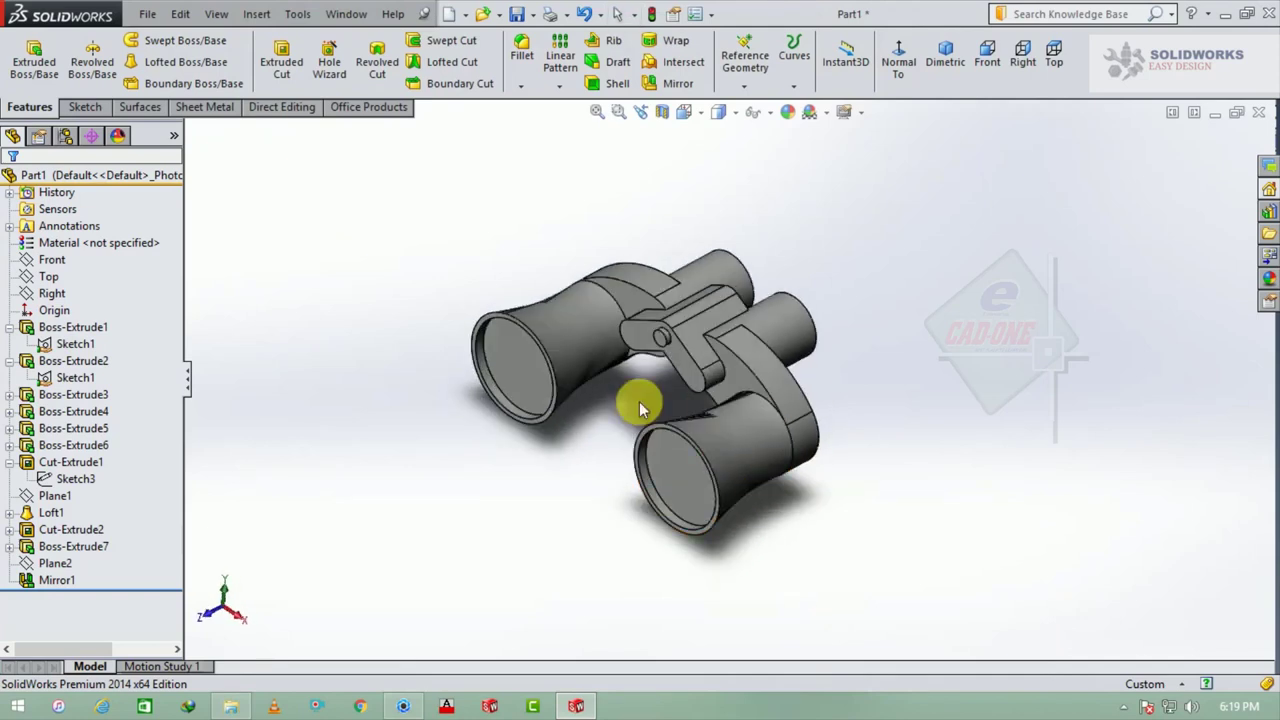
pyautogui.click(514, 358)
pyautogui.keyDown('ctrl'); pyautogui.click(694, 484); pyautogui.keyUp('ctrl')
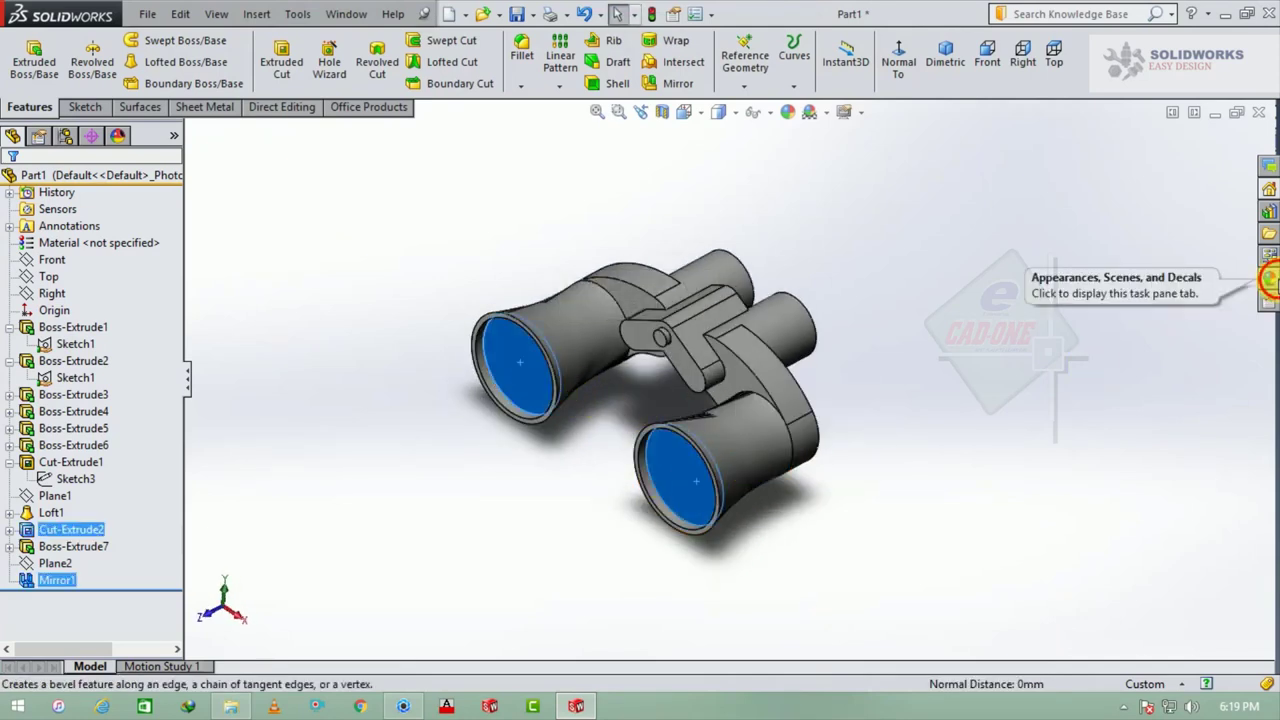
# - Apply clear glass to both front lenses
pyautogui.click(1270, 281)
pyautogui.click(1068, 163)
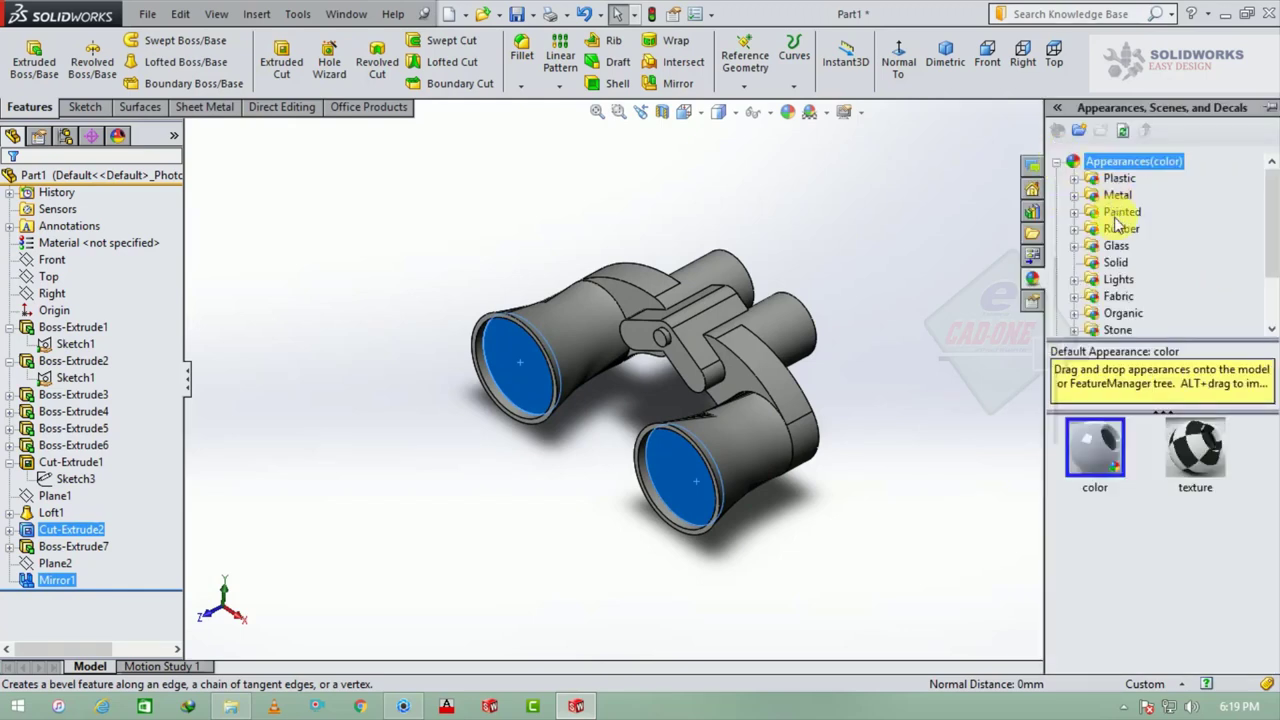
pyautogui.click(1116, 246)
pyautogui.doubleClick(1095, 447)
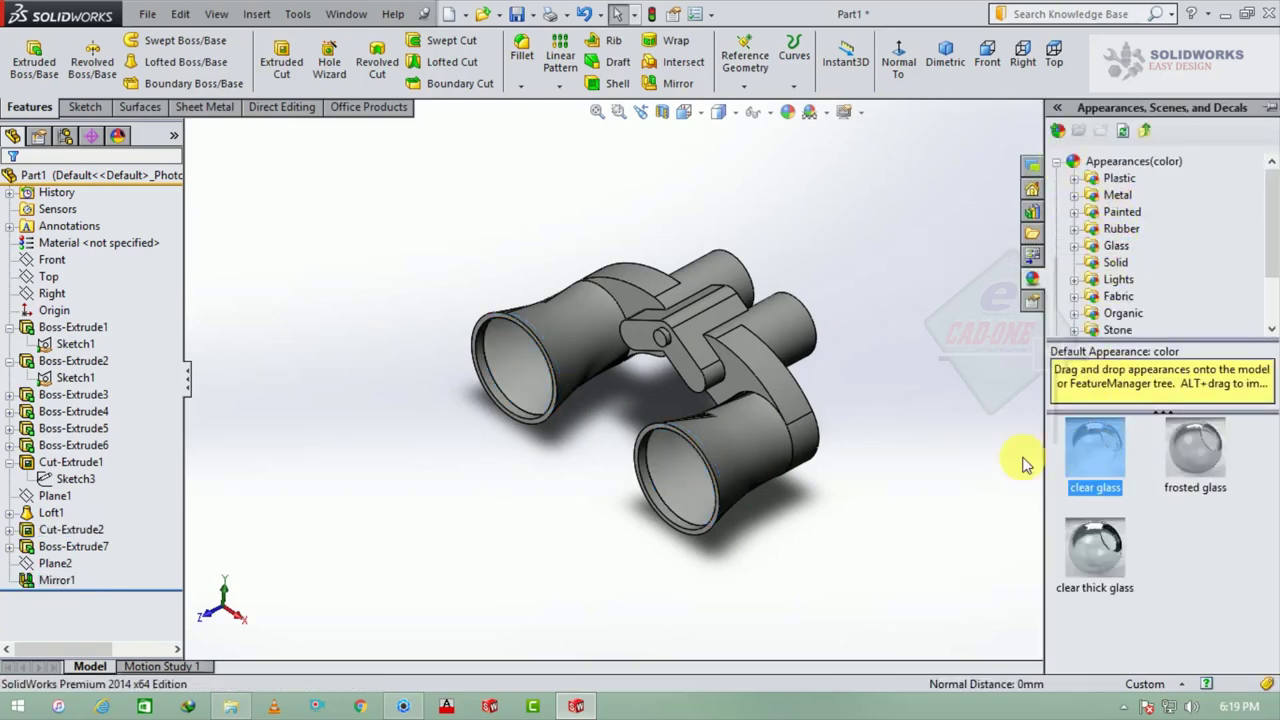
pyautogui.click(979, 456)
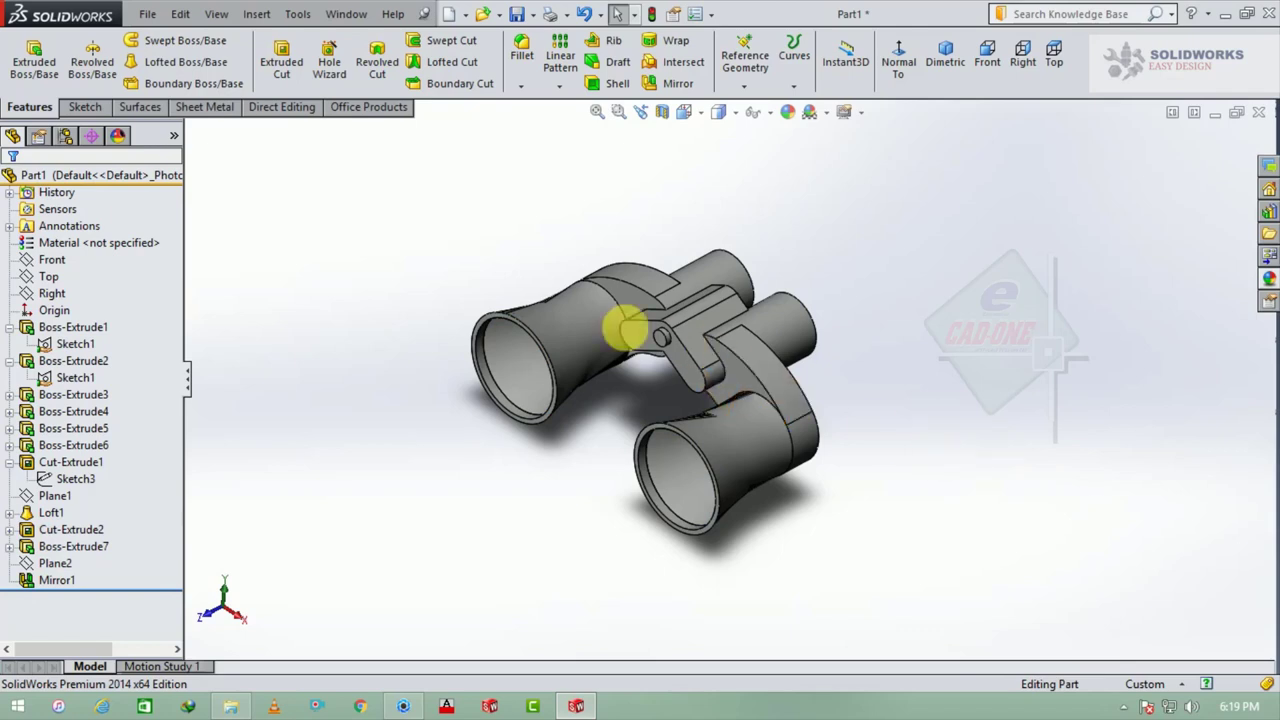
# - Give the binocular body black high-gloss plastic and switch to a plain white background
pyautogui.click(625, 328)
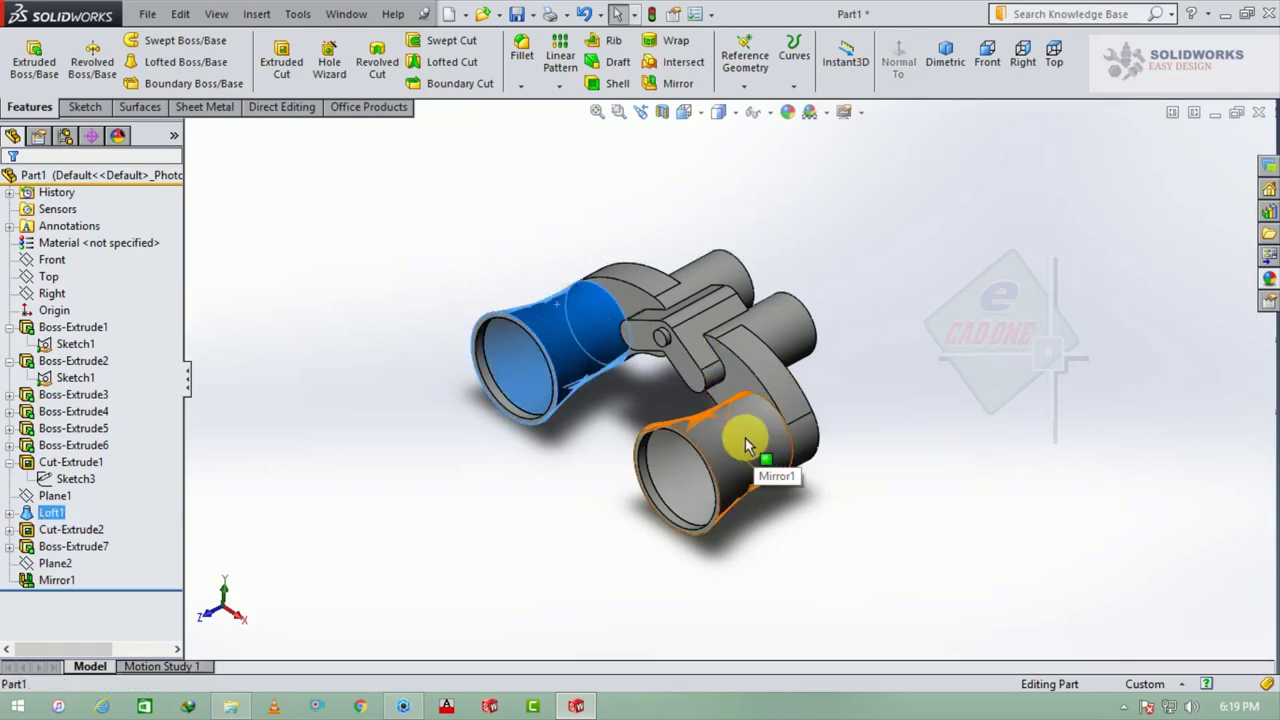
pyautogui.click(913, 393)
pyautogui.click(1268, 283)
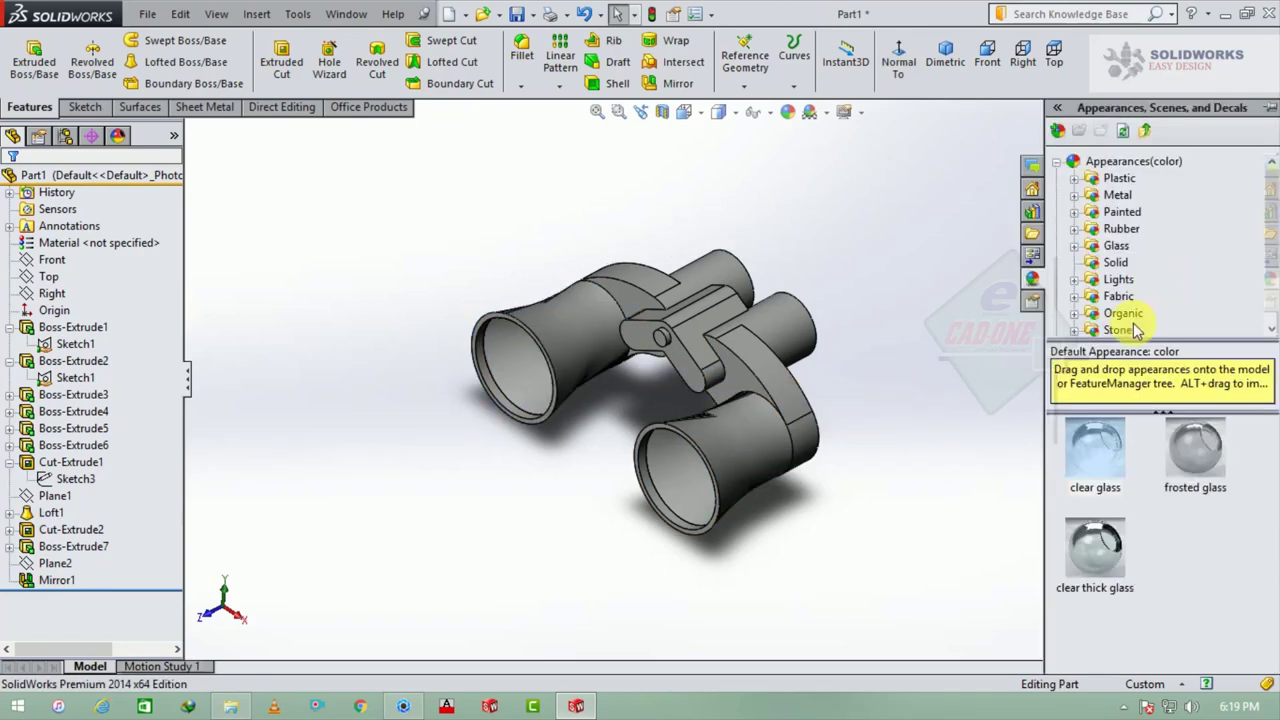
pyautogui.click(1075, 178)
pyautogui.click(1145, 178)
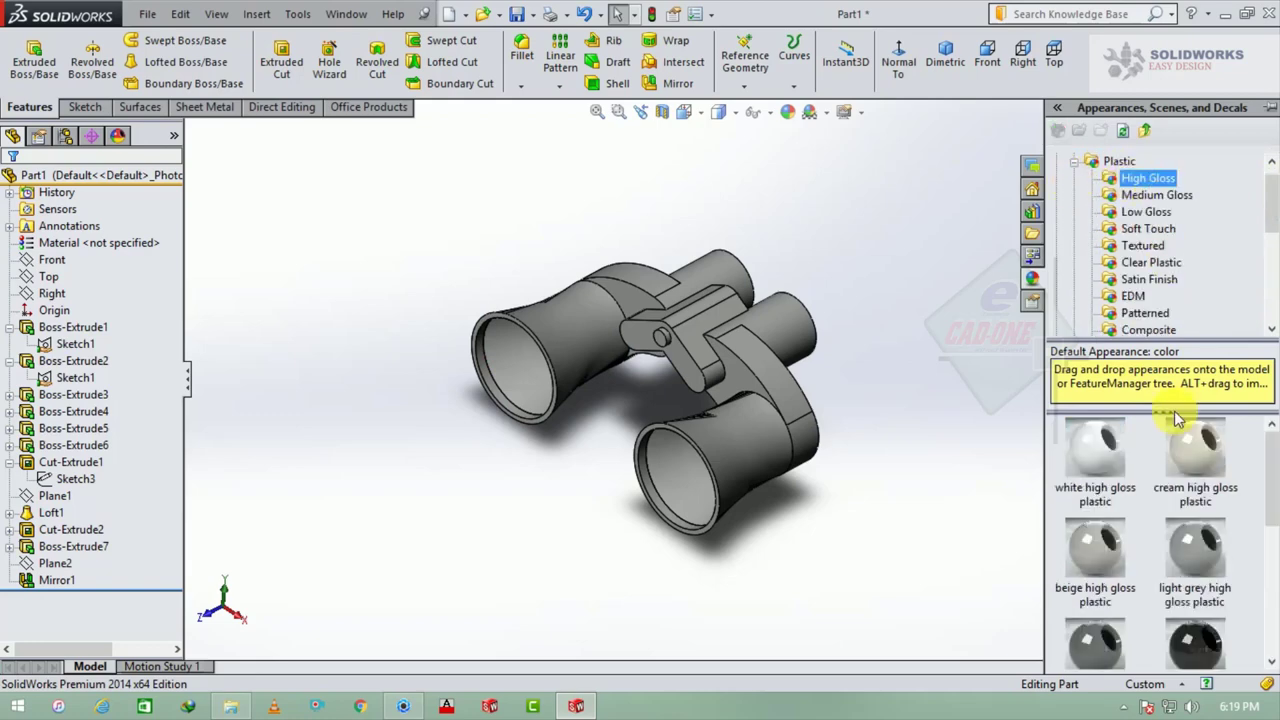
pyautogui.scroll(-3, 1190, 503)
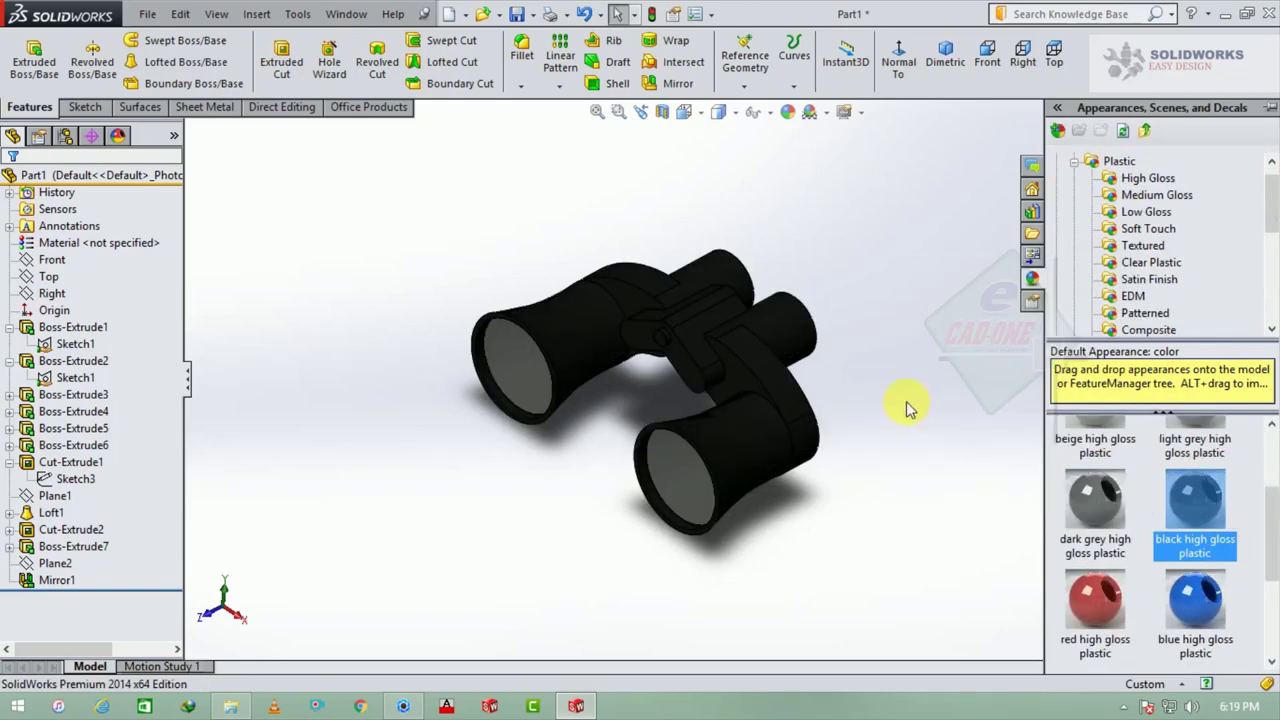
pyautogui.click(907, 408)
pyautogui.click(828, 118)
pyautogui.click(865, 48)
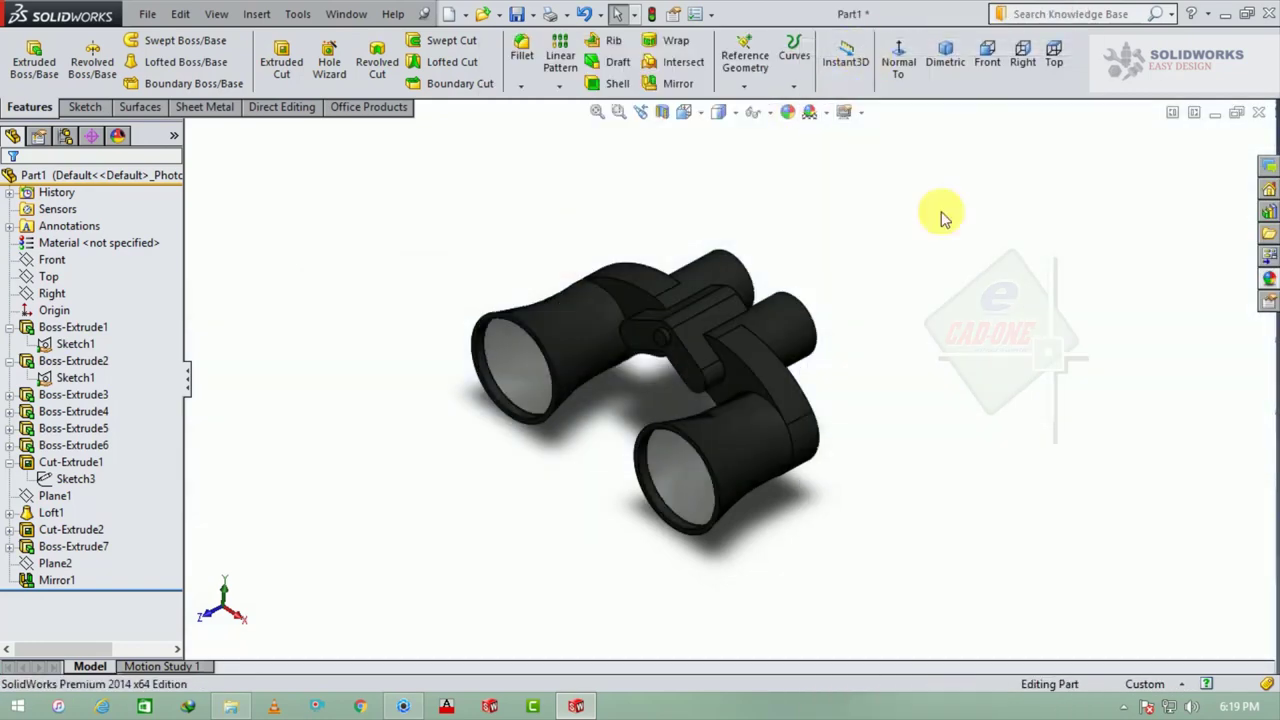
# - Make both eyepiece lens faces white high-gloss plastic
pyautogui.moveTo(907, 383)
pyautogui.mouseDown(button='middle')
pyautogui.moveTo(934, 334)
pyautogui.moveTo(871, 351)
pyautogui.moveTo(814, 346)
pyautogui.moveTo(765, 387)
pyautogui.moveTo(729, 320)
pyautogui.mouseUp(button='middle')
pyautogui.click(732, 314)
pyautogui.keyDown('ctrl'); pyautogui.click(665, 366); pyautogui.keyUp('ctrl')
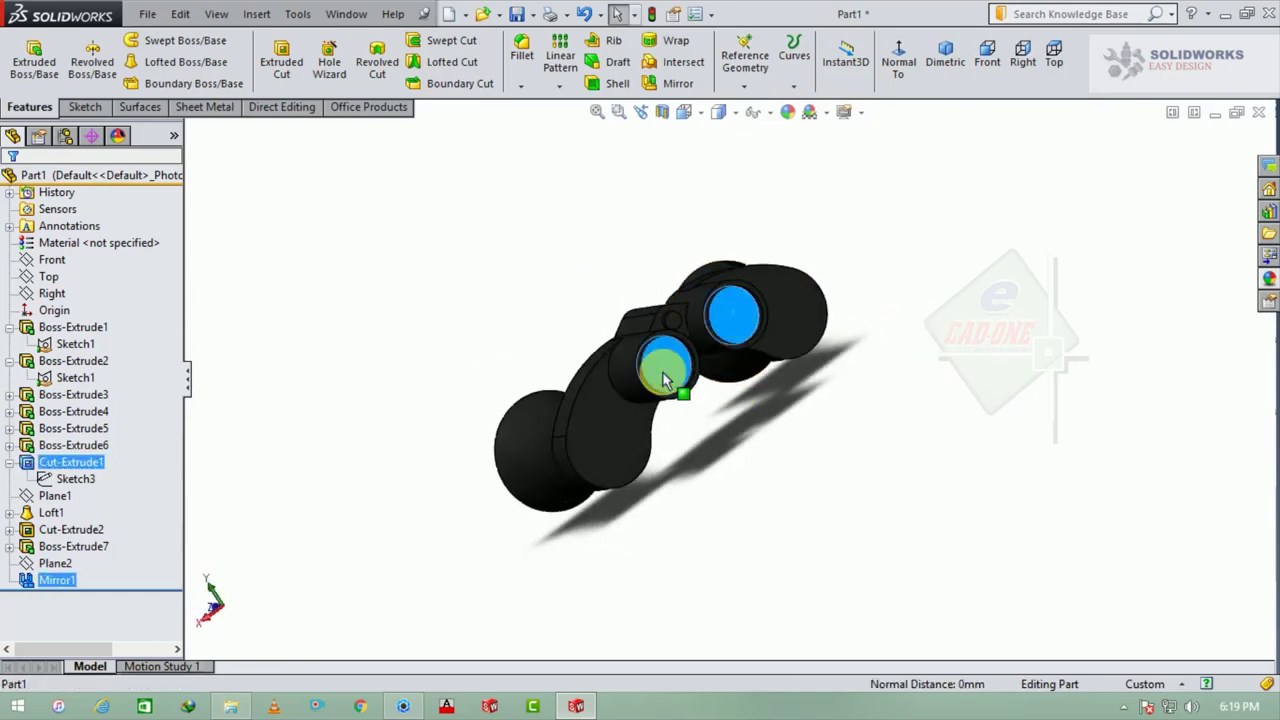
pyautogui.click(1268, 283)
pyautogui.scroll(1, 1143, 500)
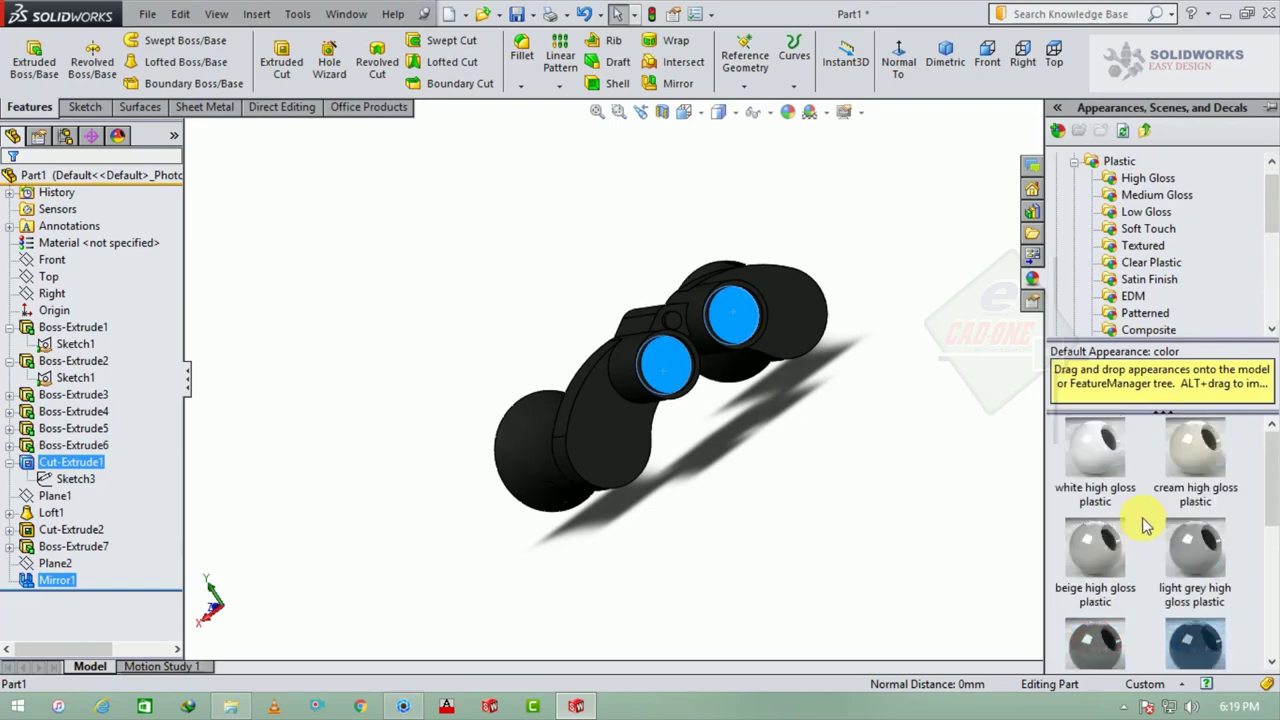
pyautogui.doubleClick(1097, 455)
pyautogui.moveTo(975, 445)
pyautogui.mouseDown(button='middle')
pyautogui.moveTo(851, 446)
pyautogui.moveTo(906, 371)
pyautogui.moveTo(965, 405)
pyautogui.mouseUp(button='middle')
pyautogui.scroll(-5, 700, 395)
pyautogui.moveTo(743, 391); pyautogui.dragTo(845, 370, button='middle')
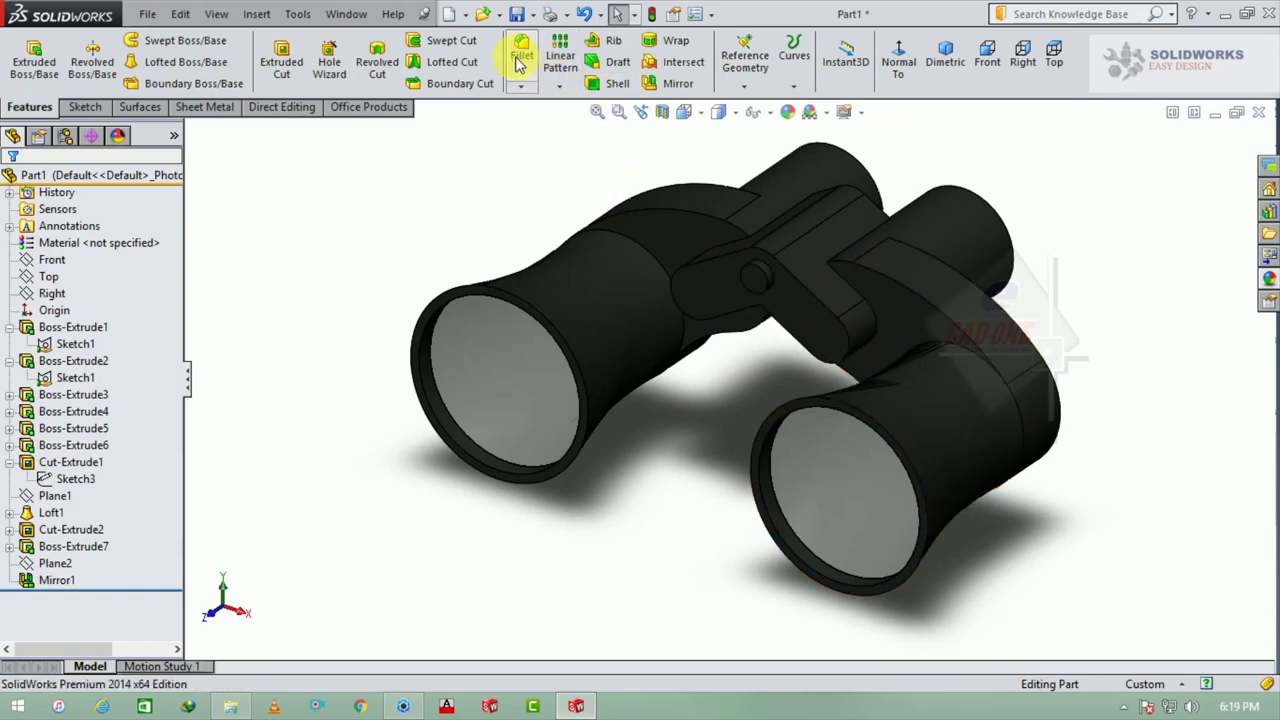
# - Fillet all 36 convex edges of the binoculars with a 1 mm radius
pyautogui.click(924, 297)
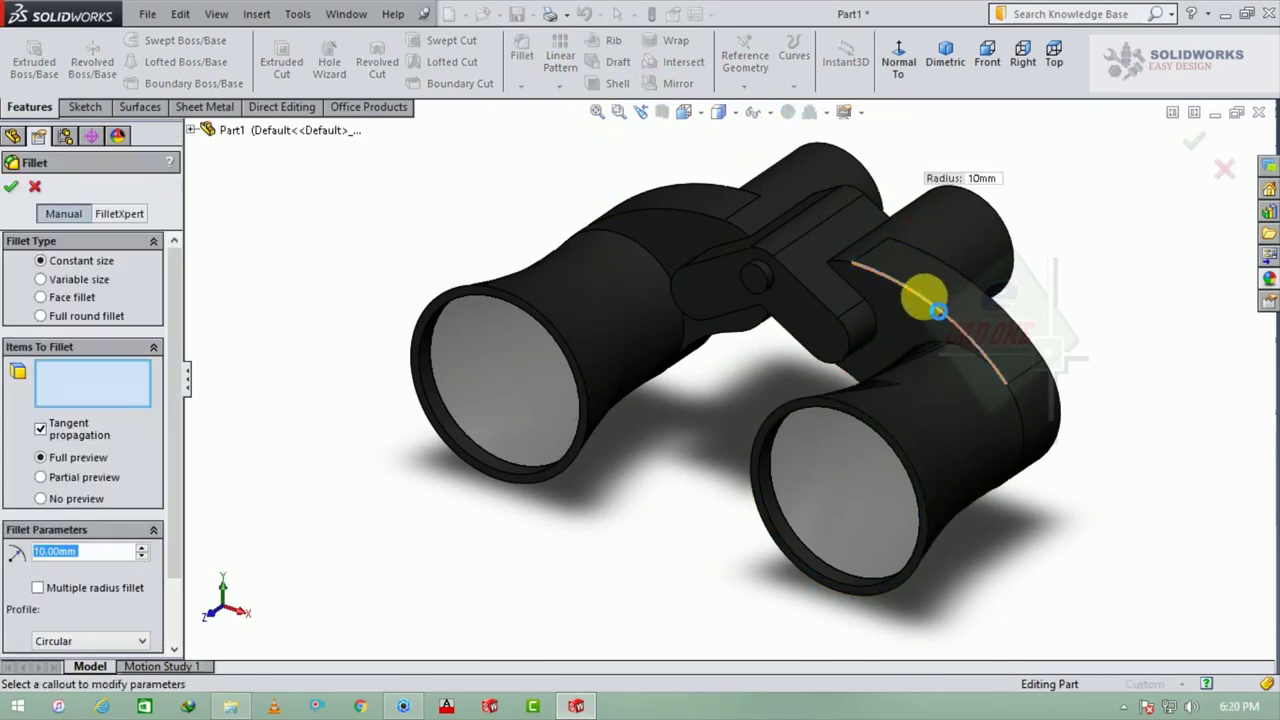
pyautogui.write('0.5')
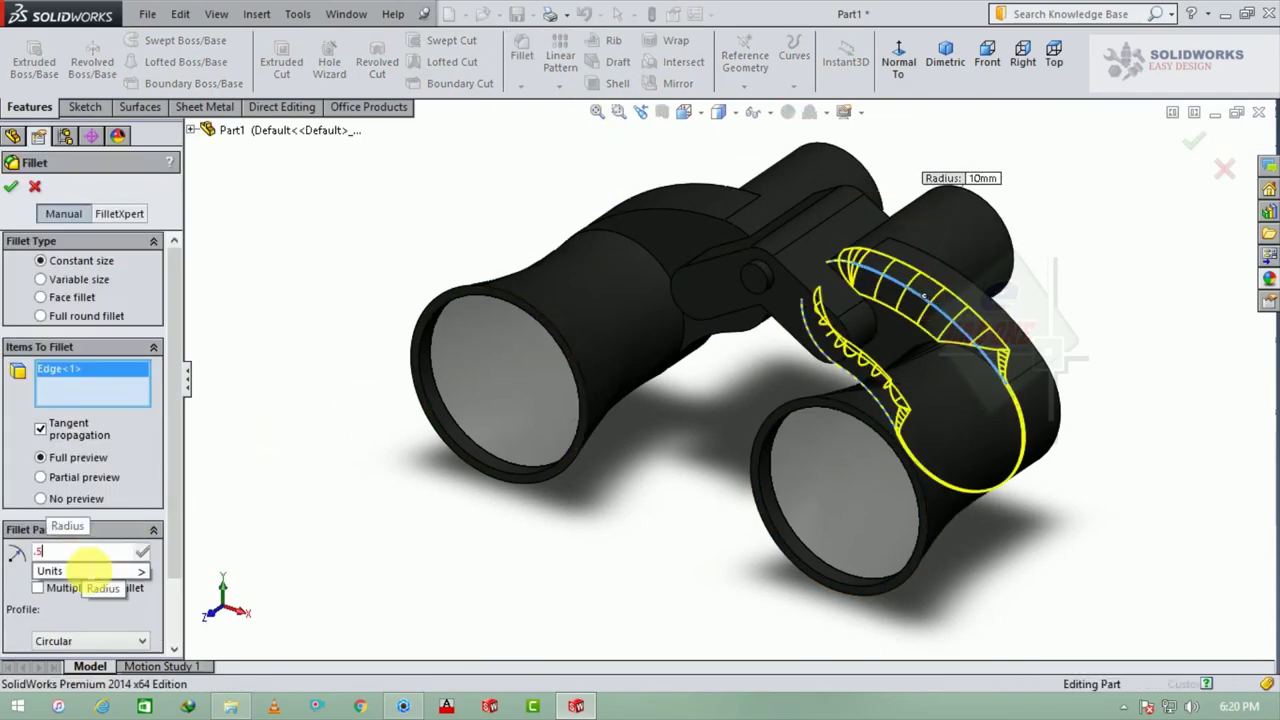
pyautogui.press('Return')
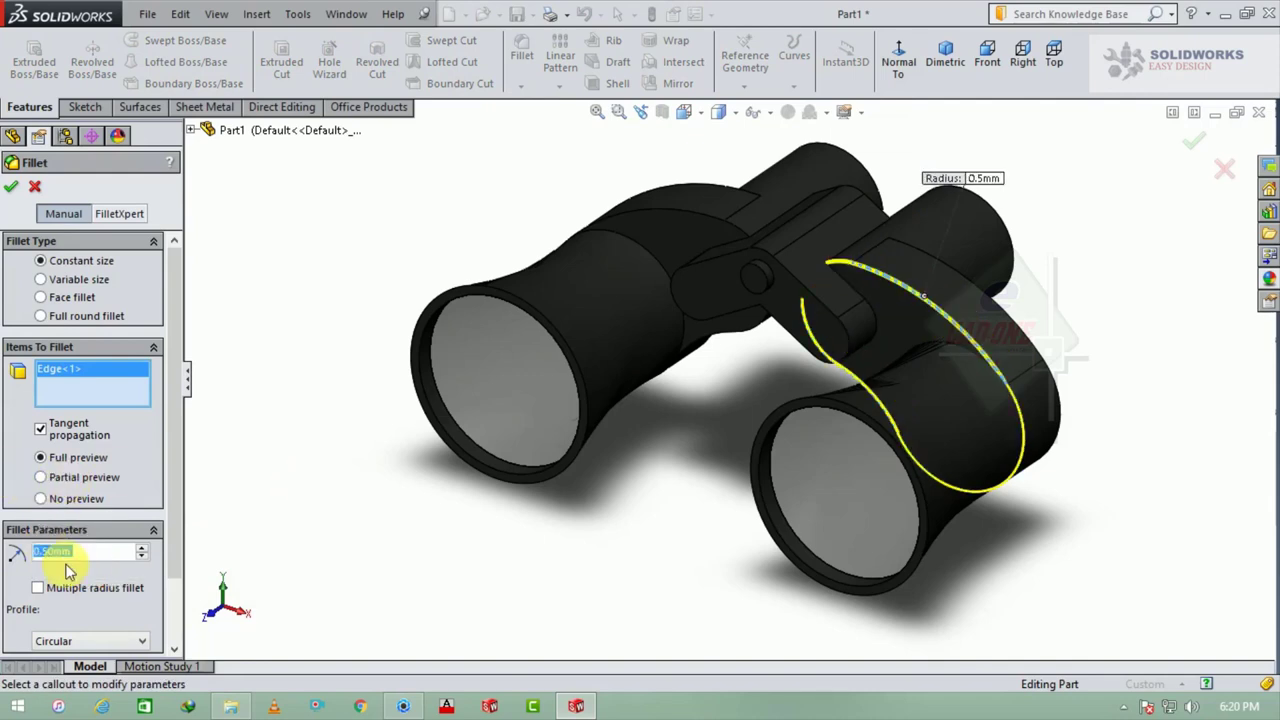
pyautogui.write('1')
pyautogui.press('Return')
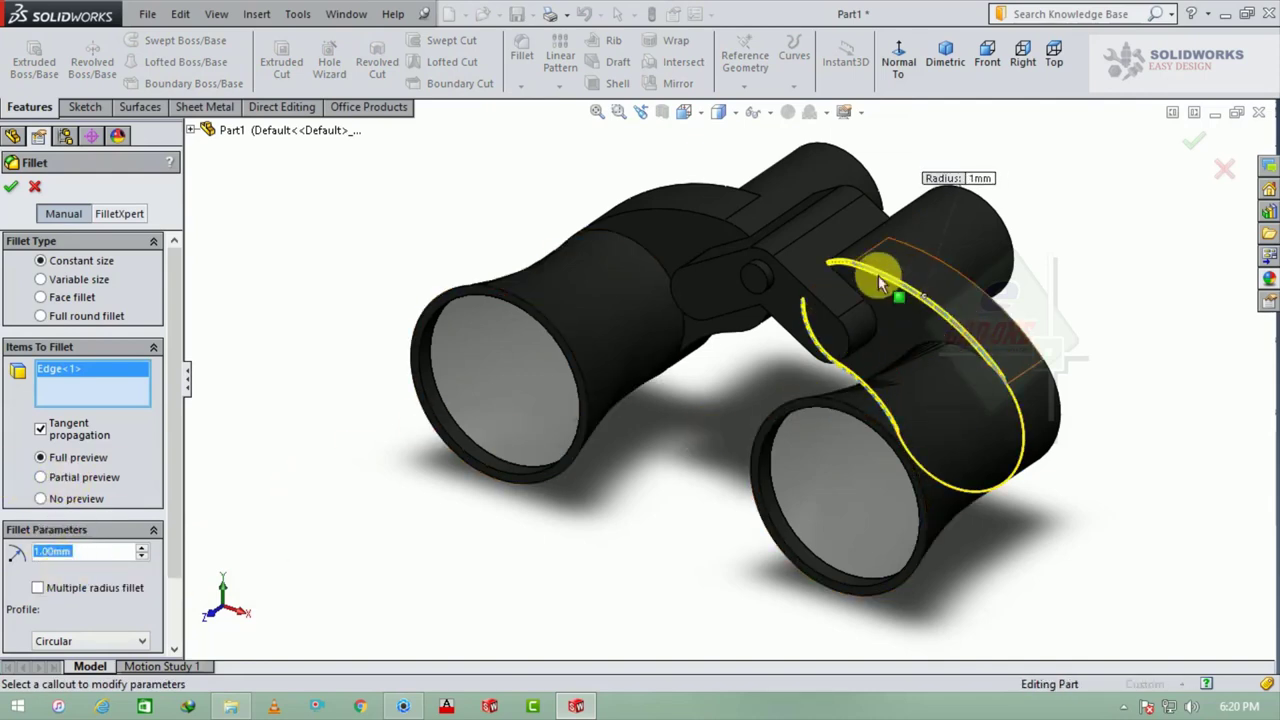
pyautogui.click(795, 276)
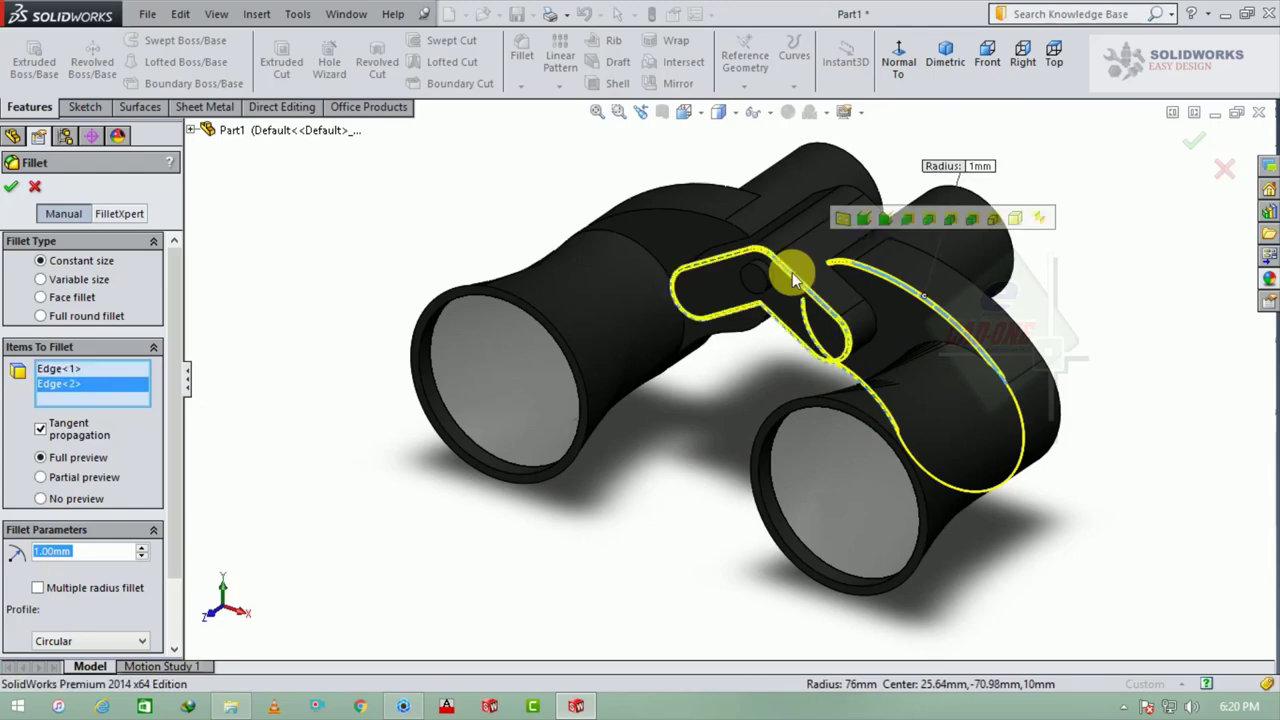
pyautogui.click(1045, 218)
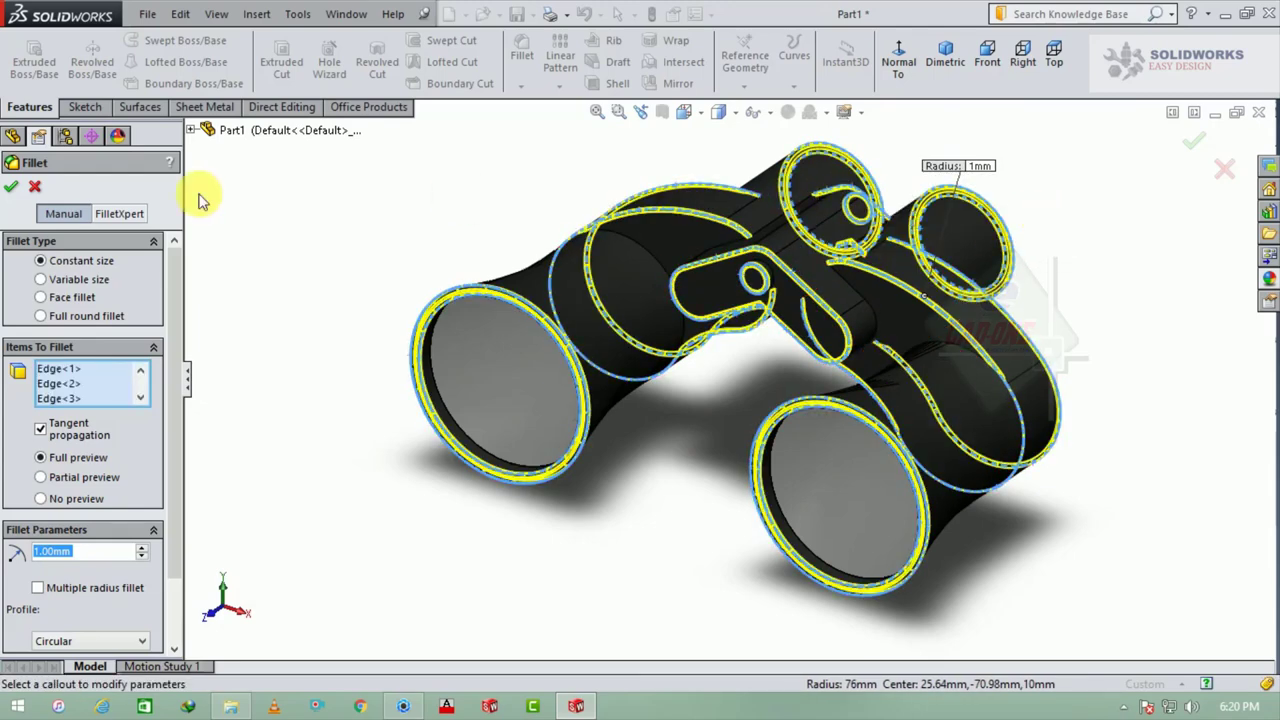
pyautogui.click(14, 187)
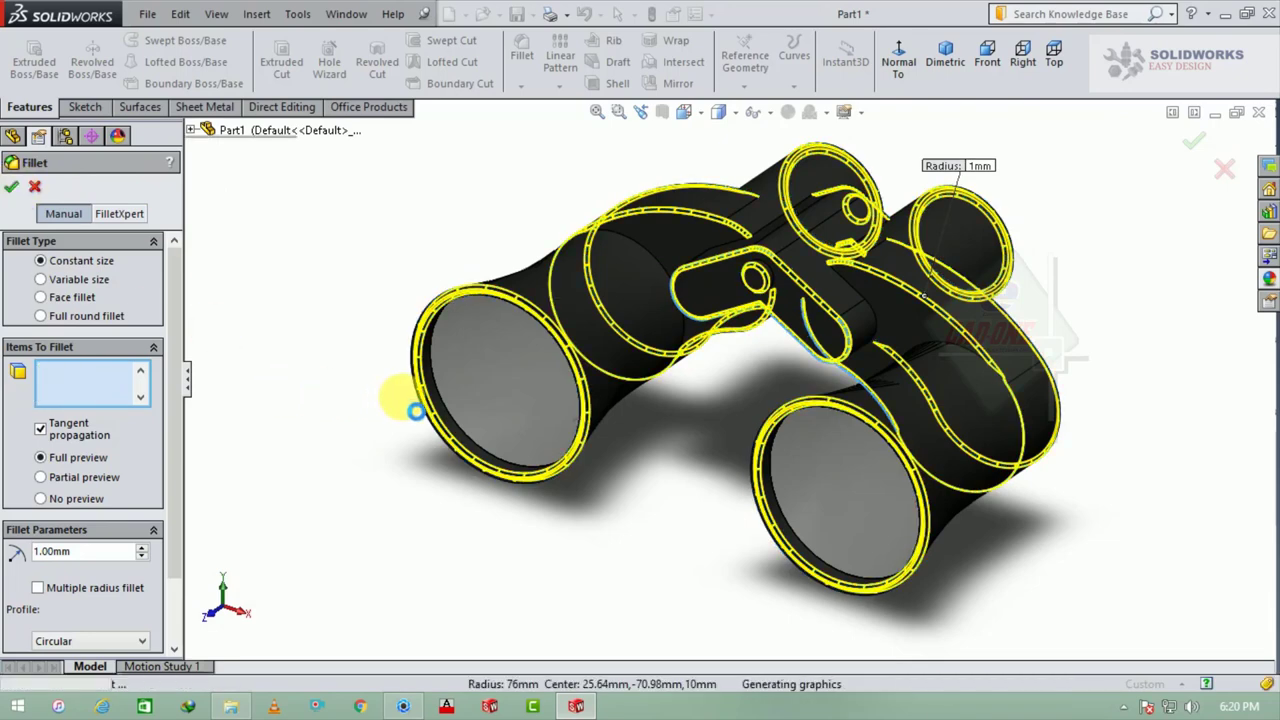